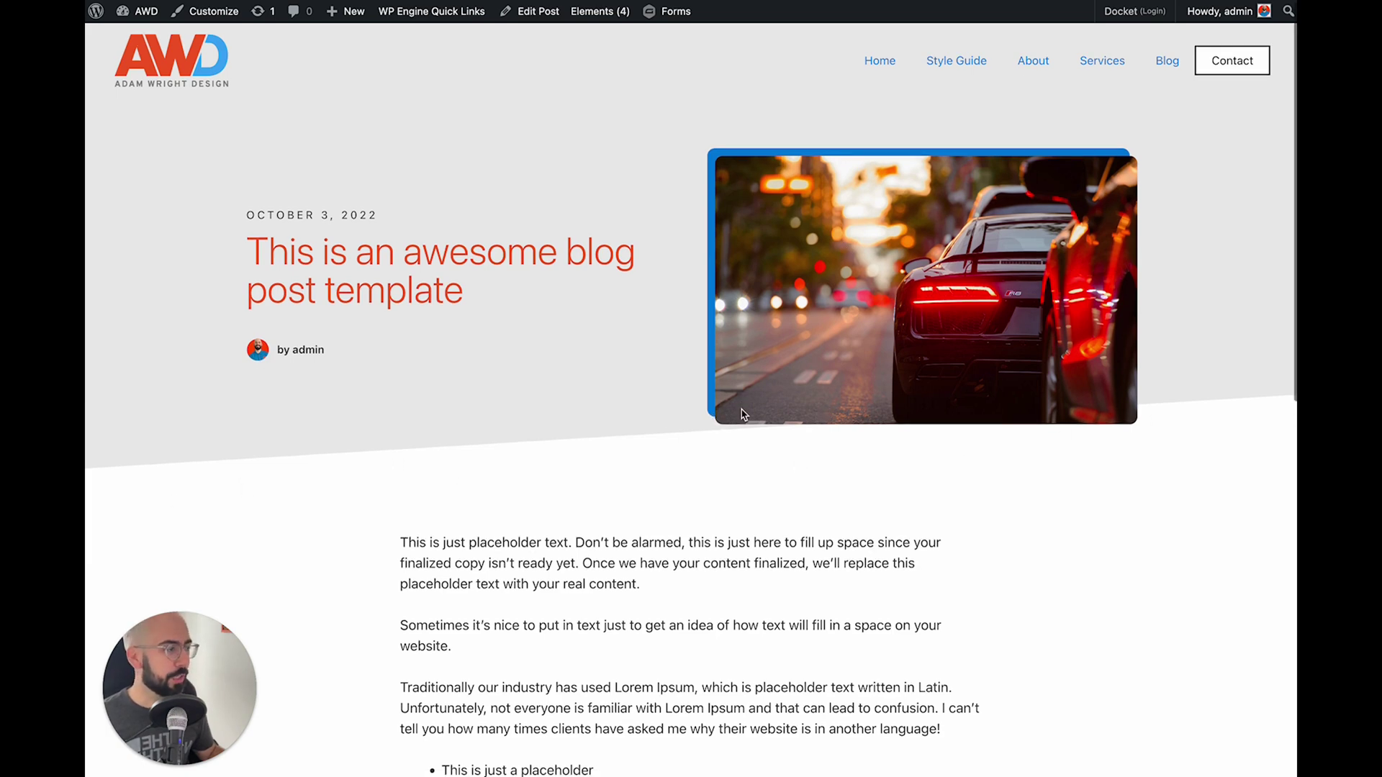
{"action": "scroll", "coordinate": [676, 426], "scroll_direction": "down", "scroll_amount": 2}
{"action": "scroll", "coordinate": [676, 426], "scroll_direction": "down", "scroll_amount": 5}
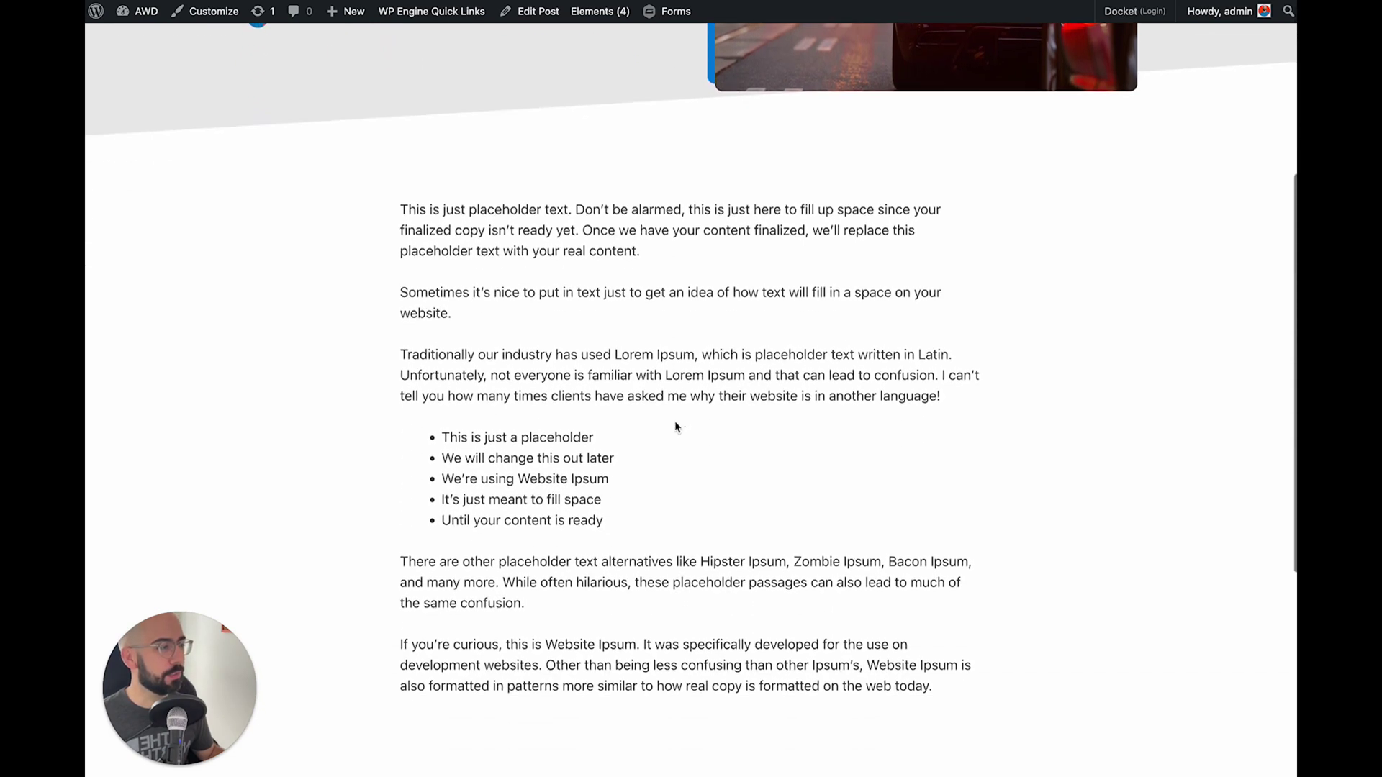
{"action": "scroll", "coordinate": [562, 327], "scroll_direction": "up", "scroll_amount": 7}
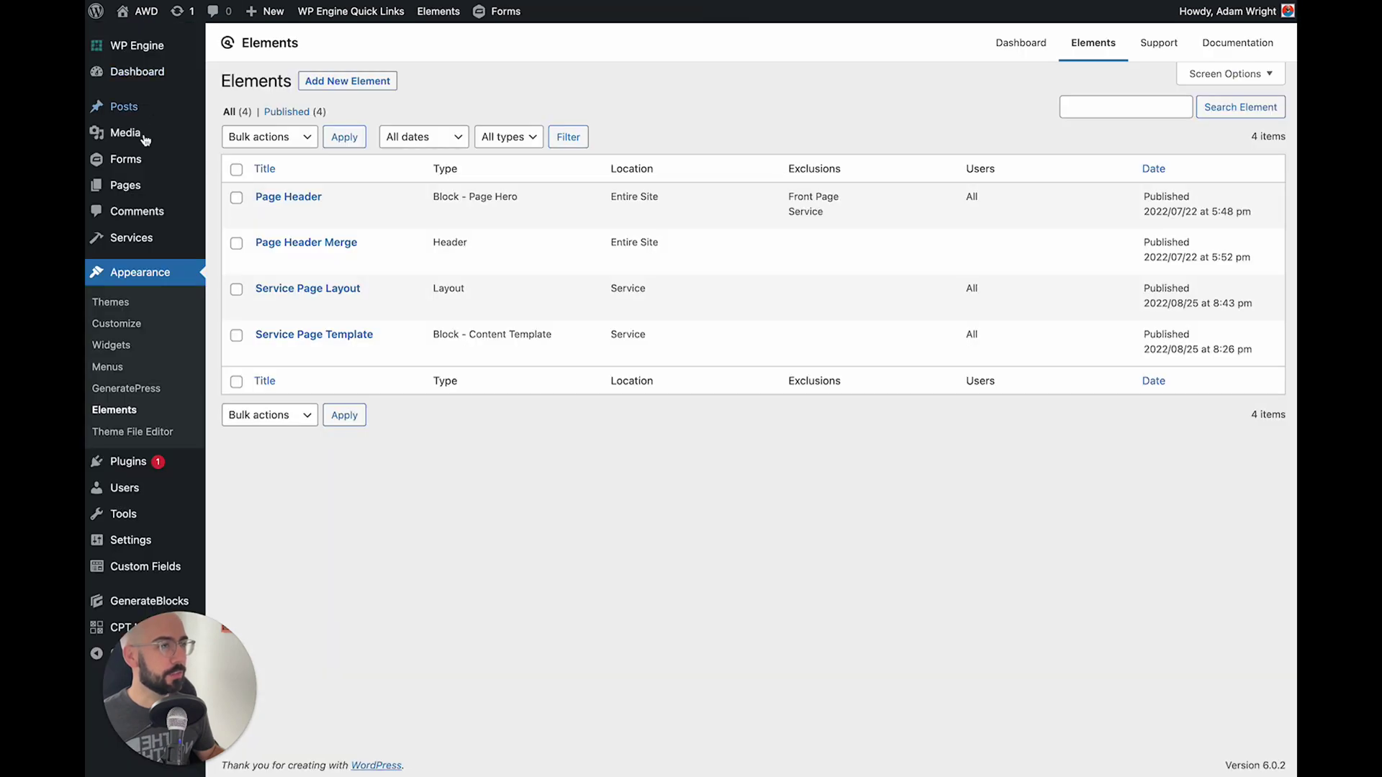
Step: Create a new post and give it the sample post's title, "This is an awesome blog post template", without the copied formatting
{"action": "left_click", "coordinate": [129, 117]}
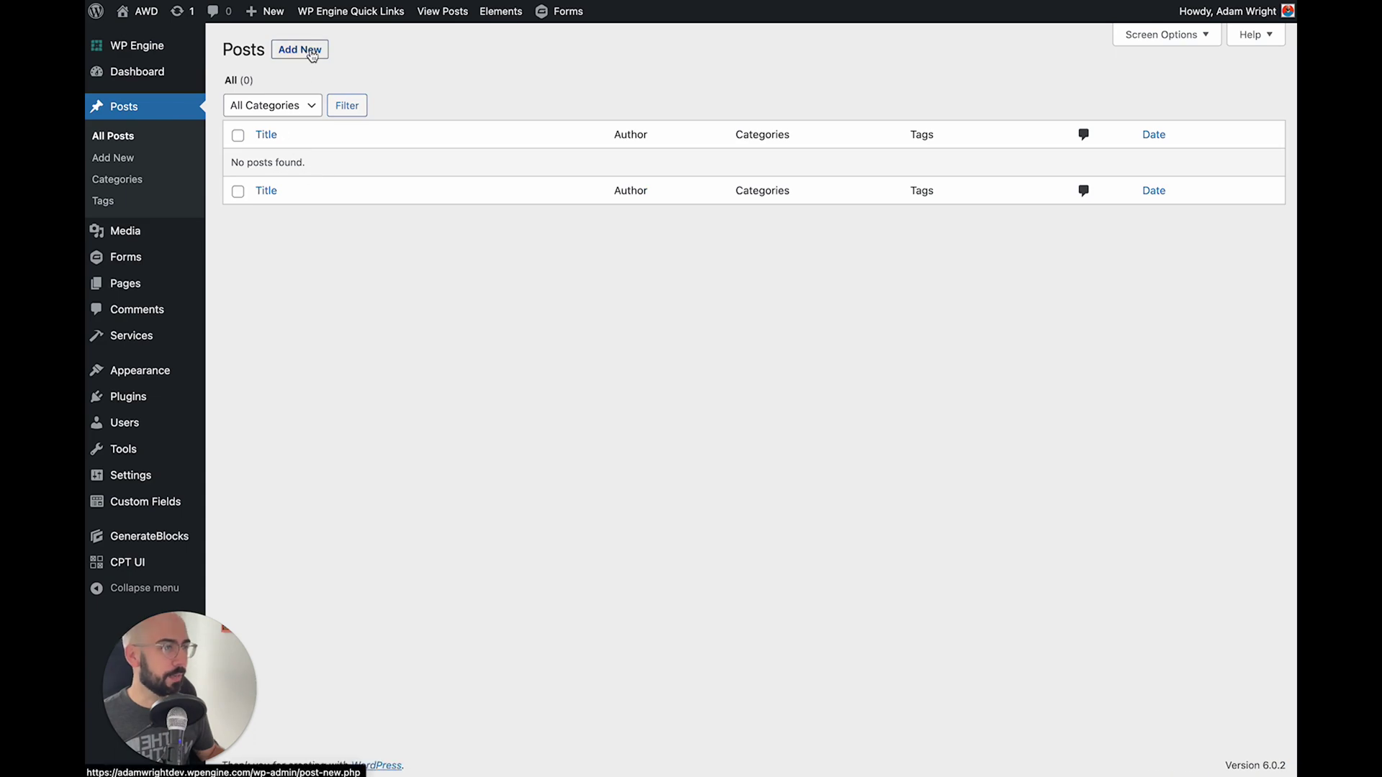
{"action": "left_click", "coordinate": [312, 54]}
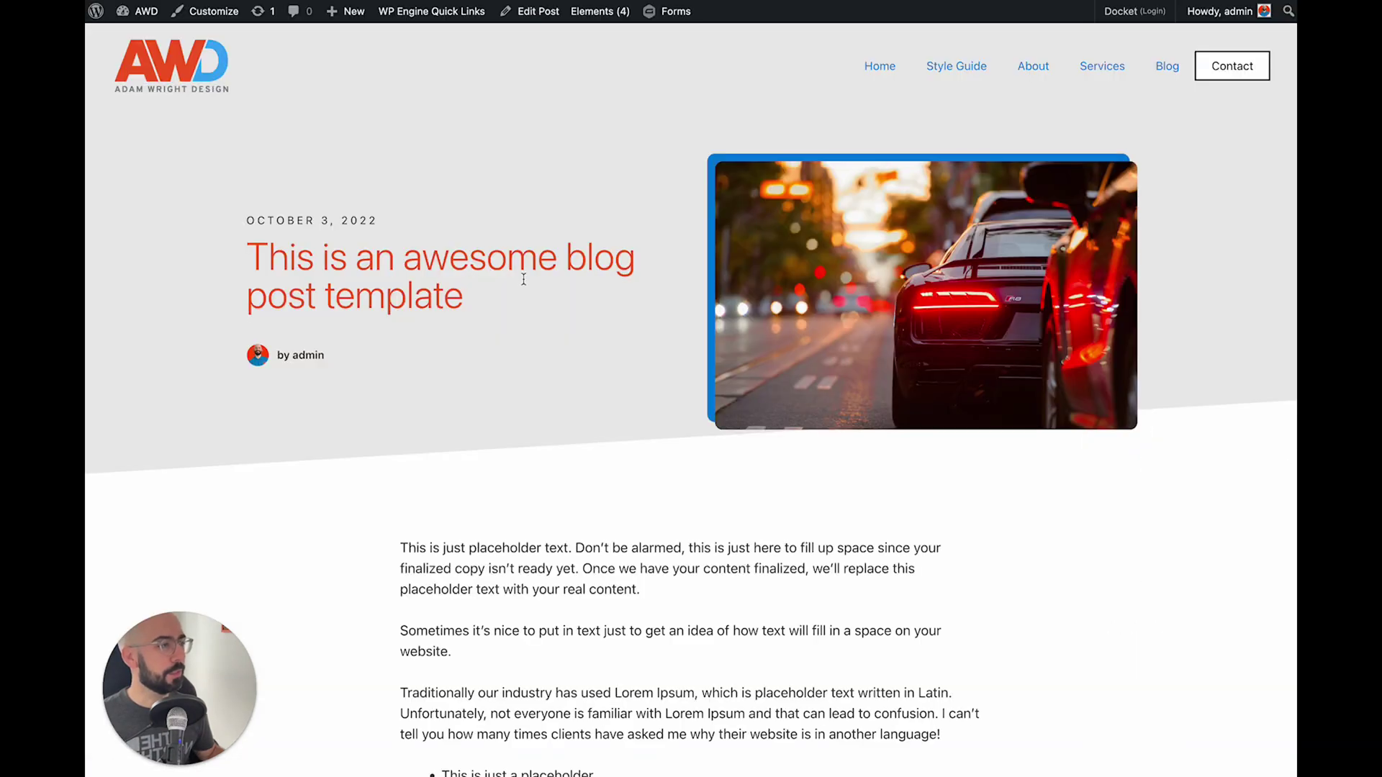
{"action": "left_click_drag", "start_coordinate": [507, 302], "coordinate": [184, 235]}
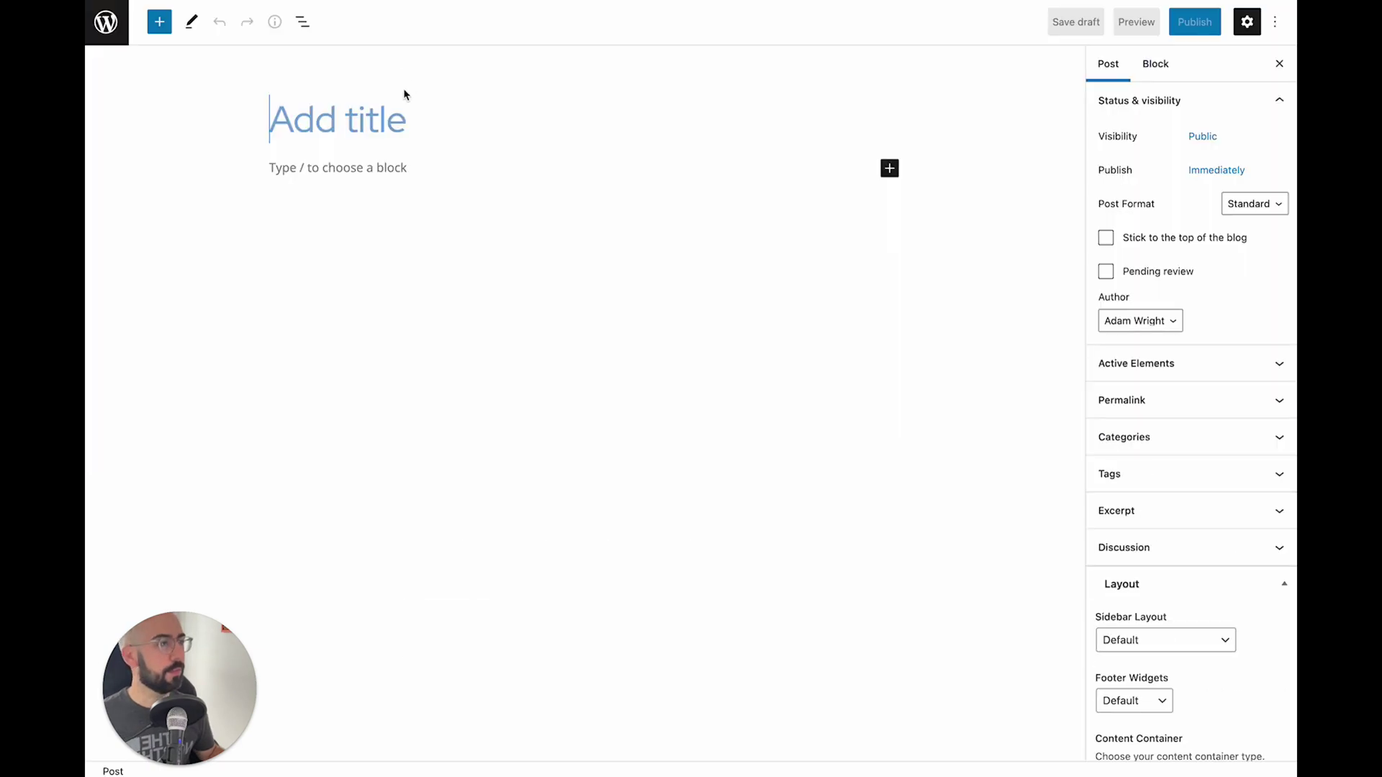
{"action": "type", "text": "This is an awesome blog post template"}
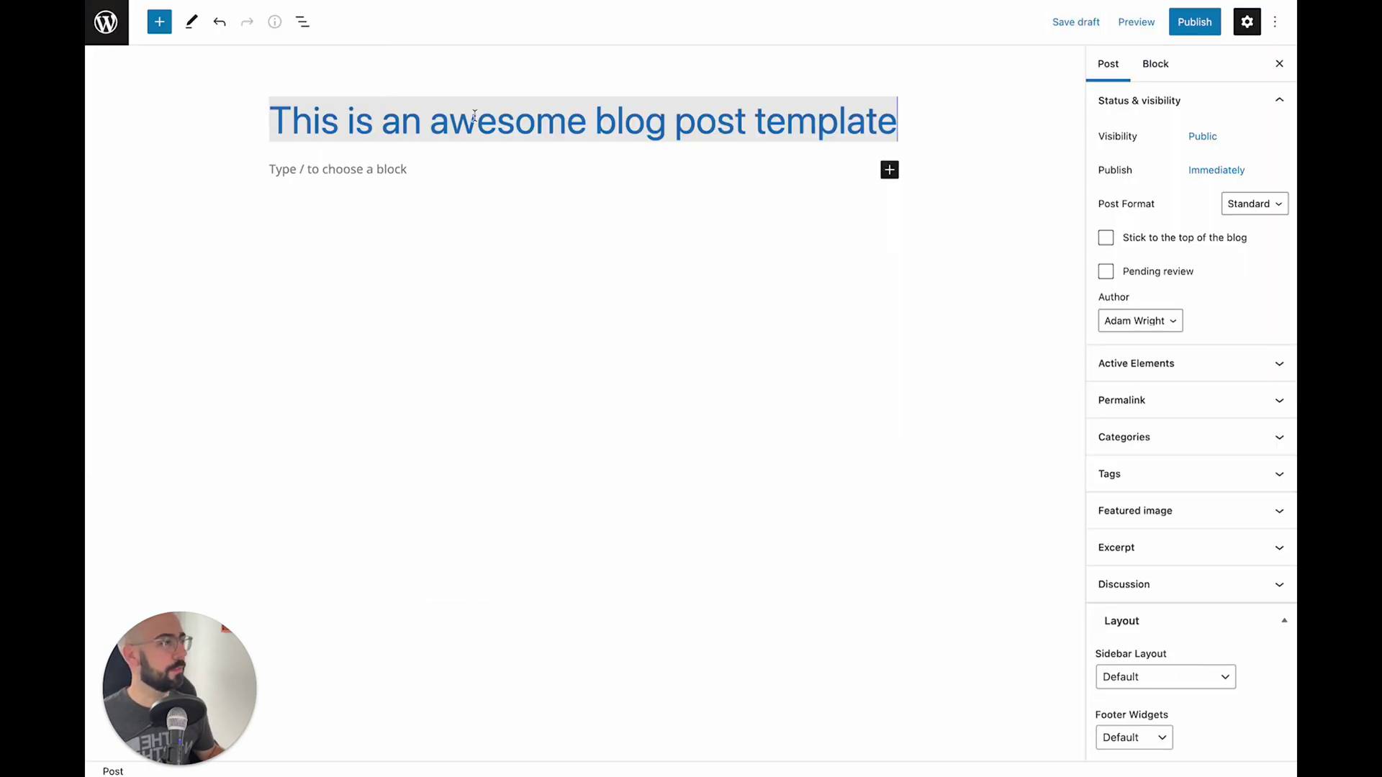
{"action": "left_click", "coordinate": [437, 170]}
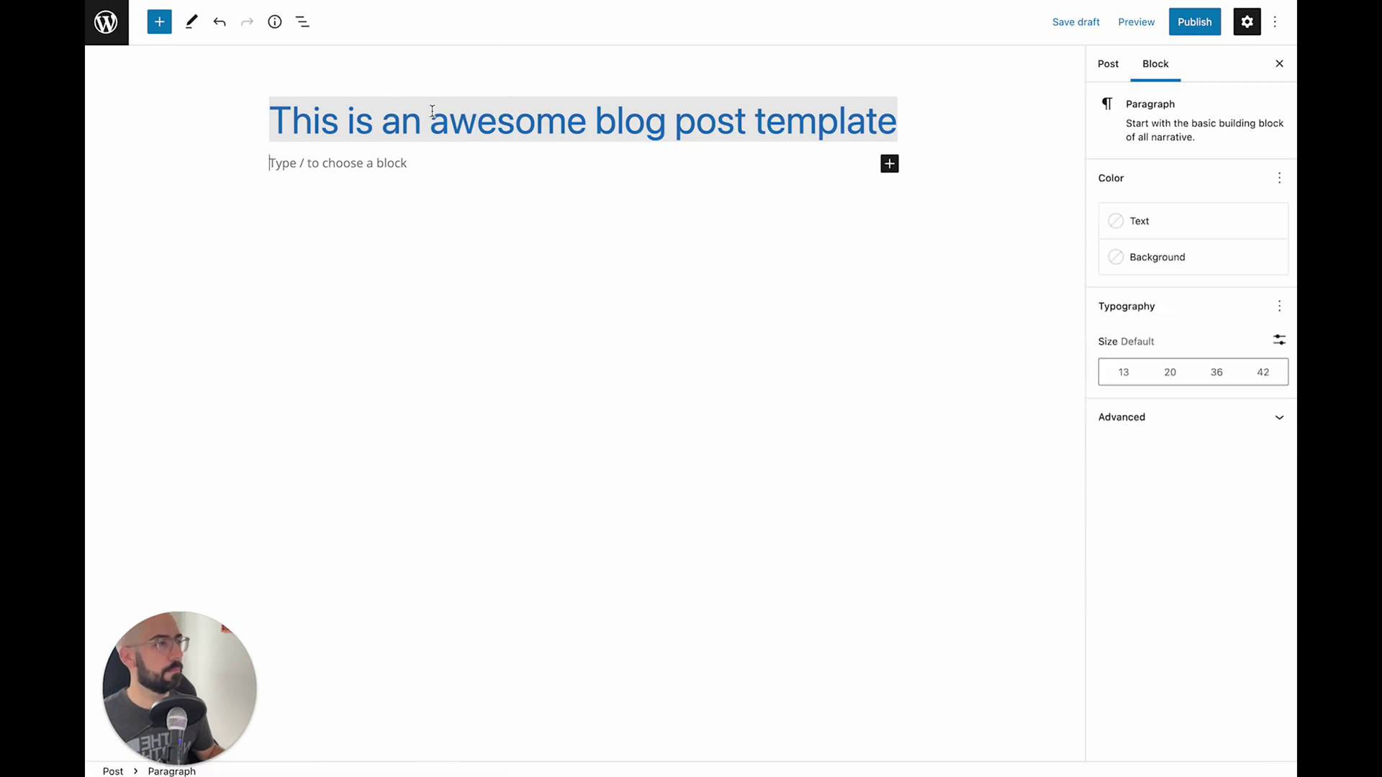
{"action": "key", "text": "super+z"}
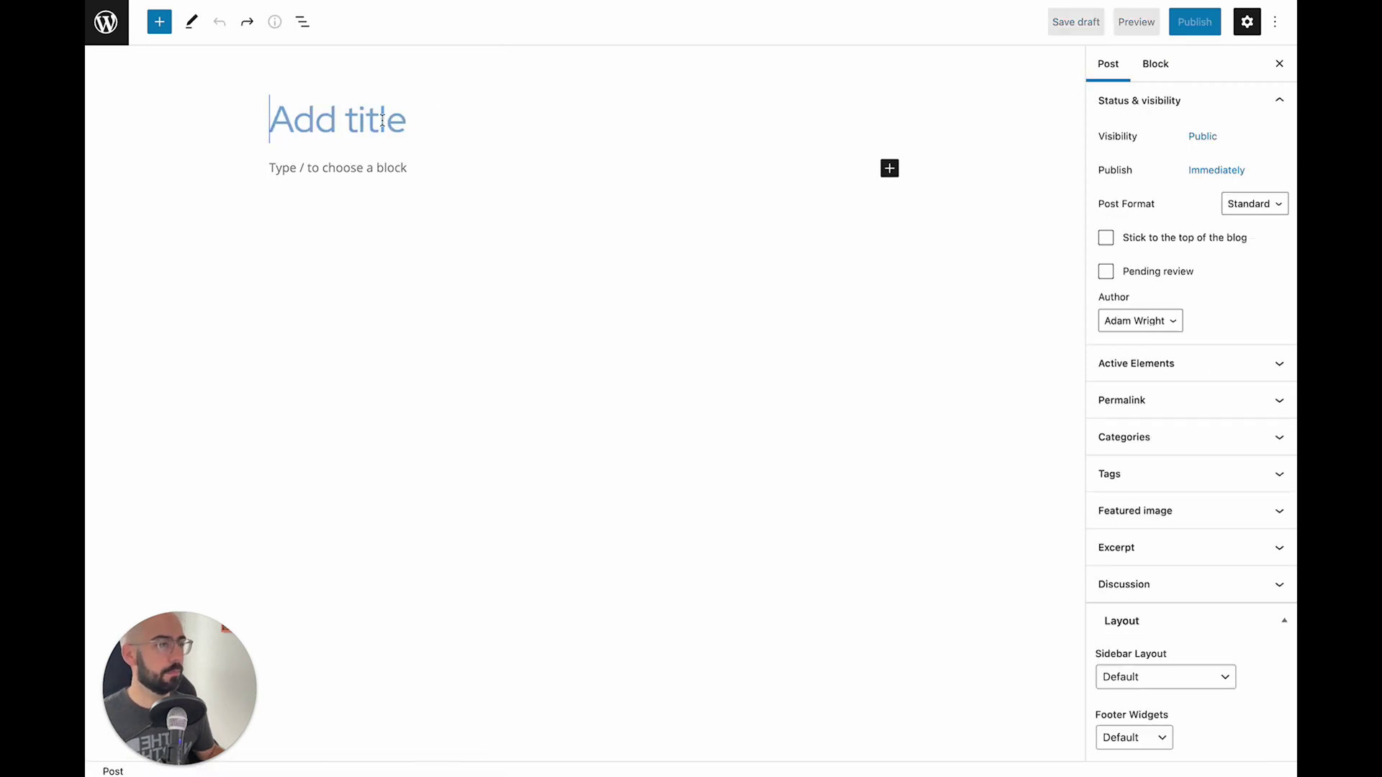
{"action": "type", "text": "This is an awesome blog post template"}
{"action": "left_click", "coordinate": [326, 177]}
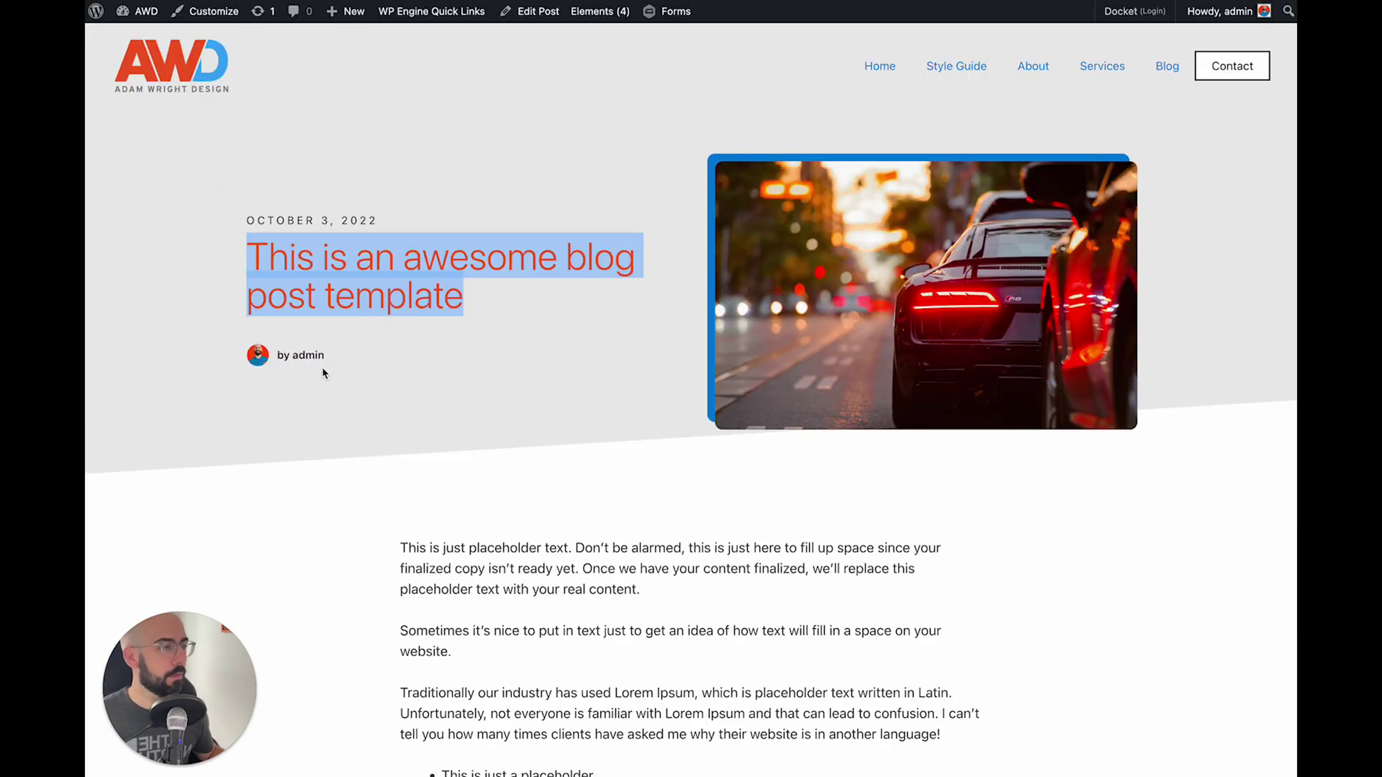
Step: Copy the sample post's whole body text and paste it below the title of the new post
{"action": "scroll", "coordinate": [323, 372], "scroll_direction": "down", "scroll_amount": 5}
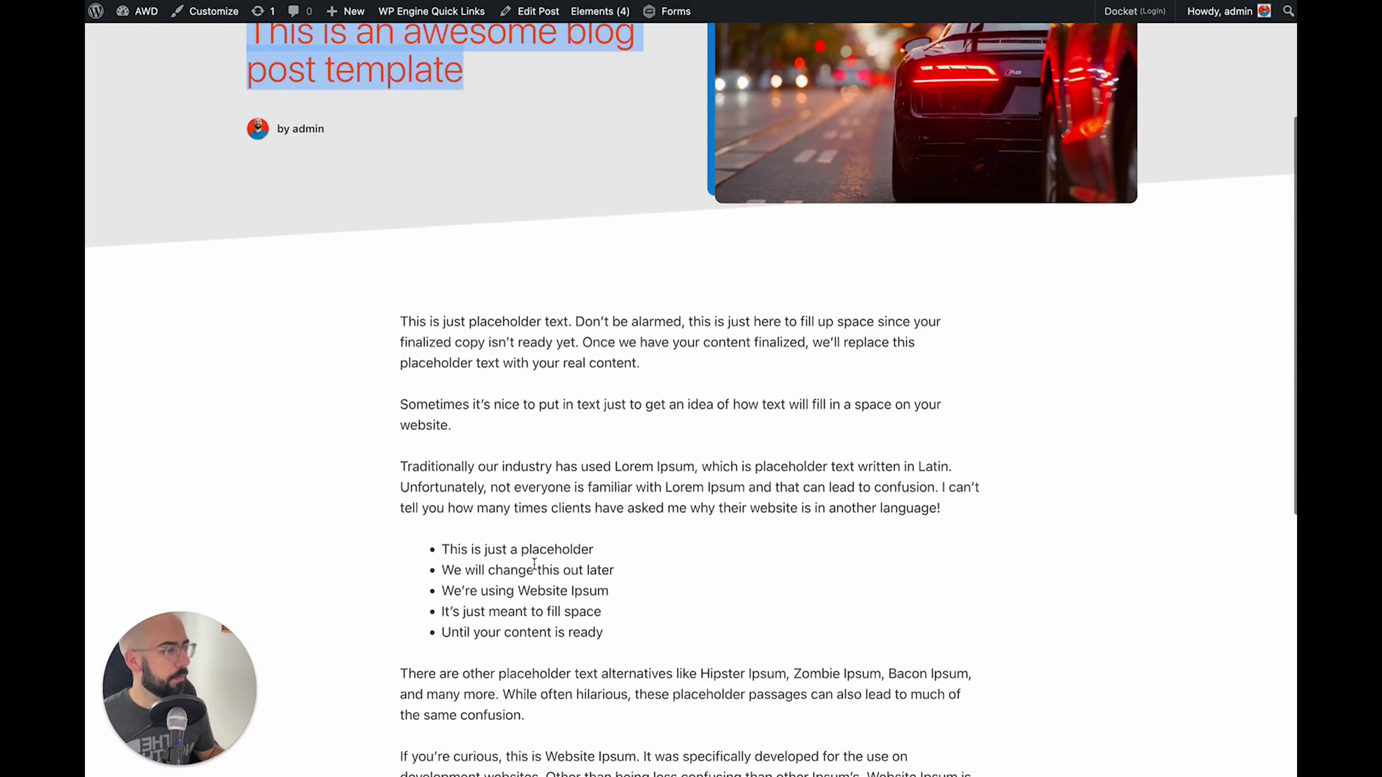
{"action": "left_click_drag", "start_coordinate": [398, 248], "coordinate": [983, 754]}
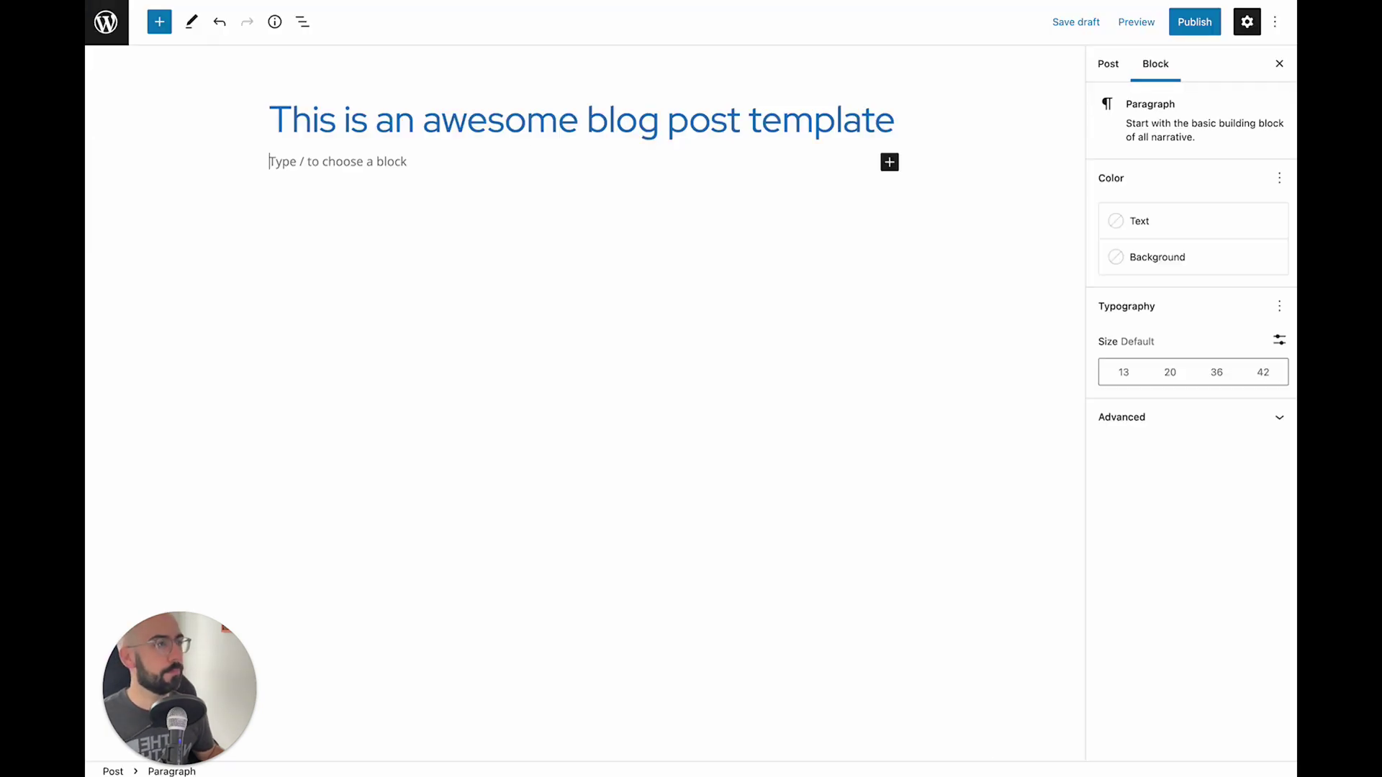
{"action": "key", "text": "ctrl+v"}
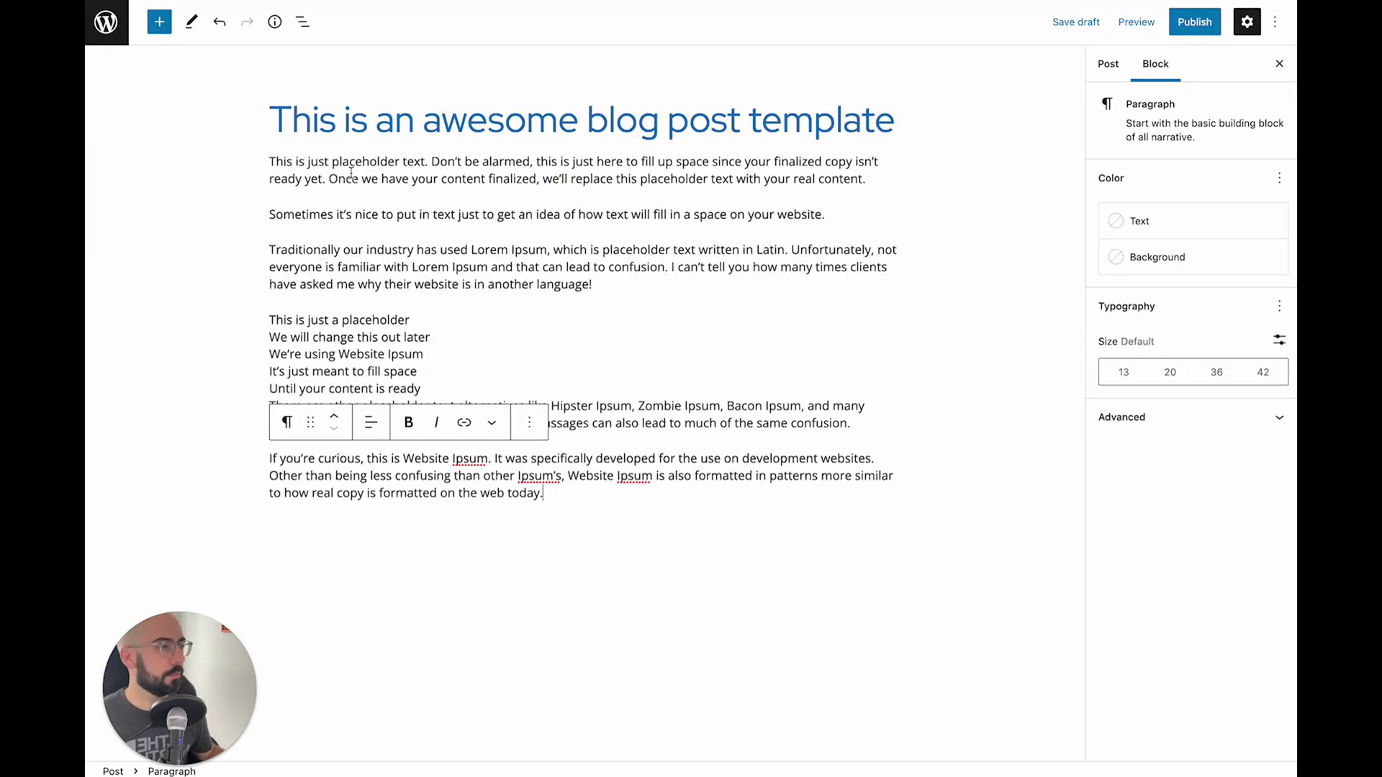
Step: Split the five short placeholder lines from the paragraph that follows and convert them into a bulleted list
{"action": "left_click", "coordinate": [432, 392]}
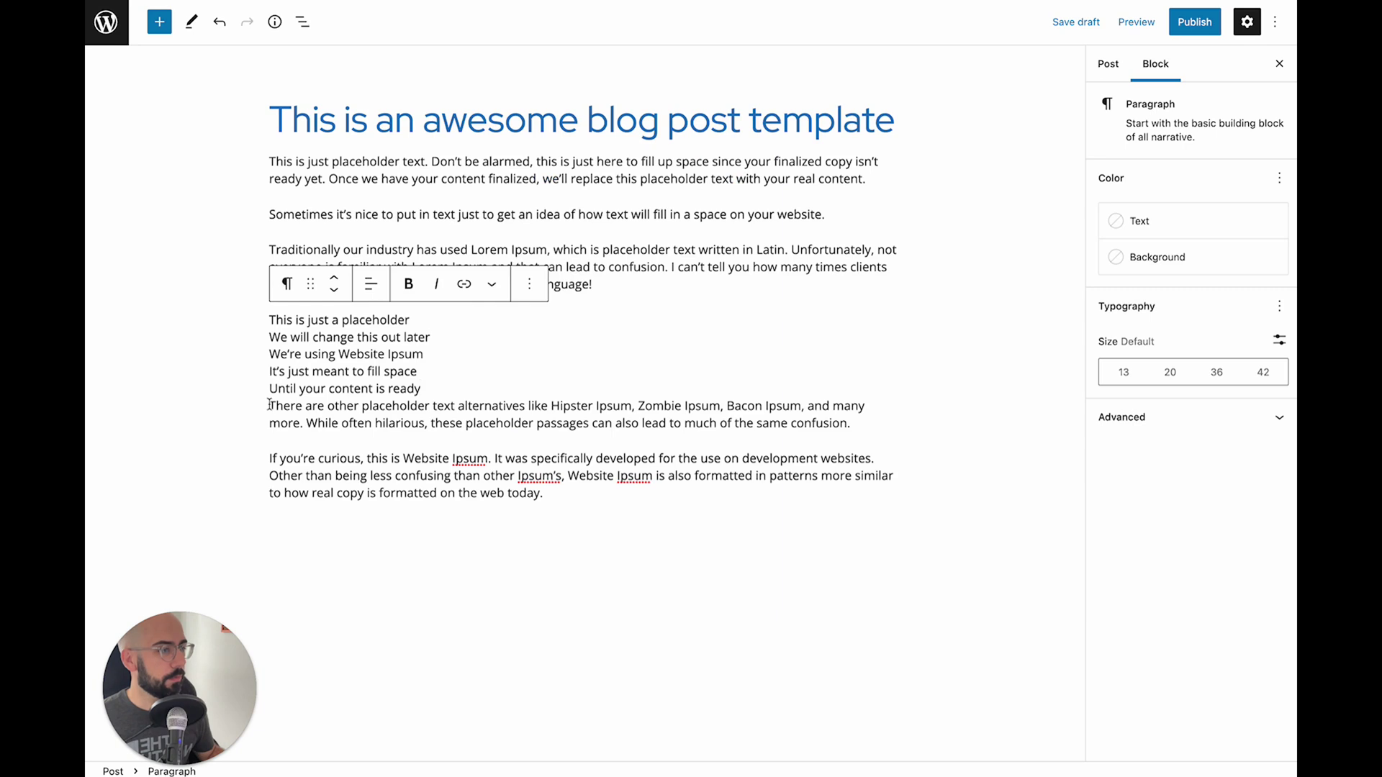
{"action": "key", "text": "Delete"}
{"action": "key", "text": "Return"}
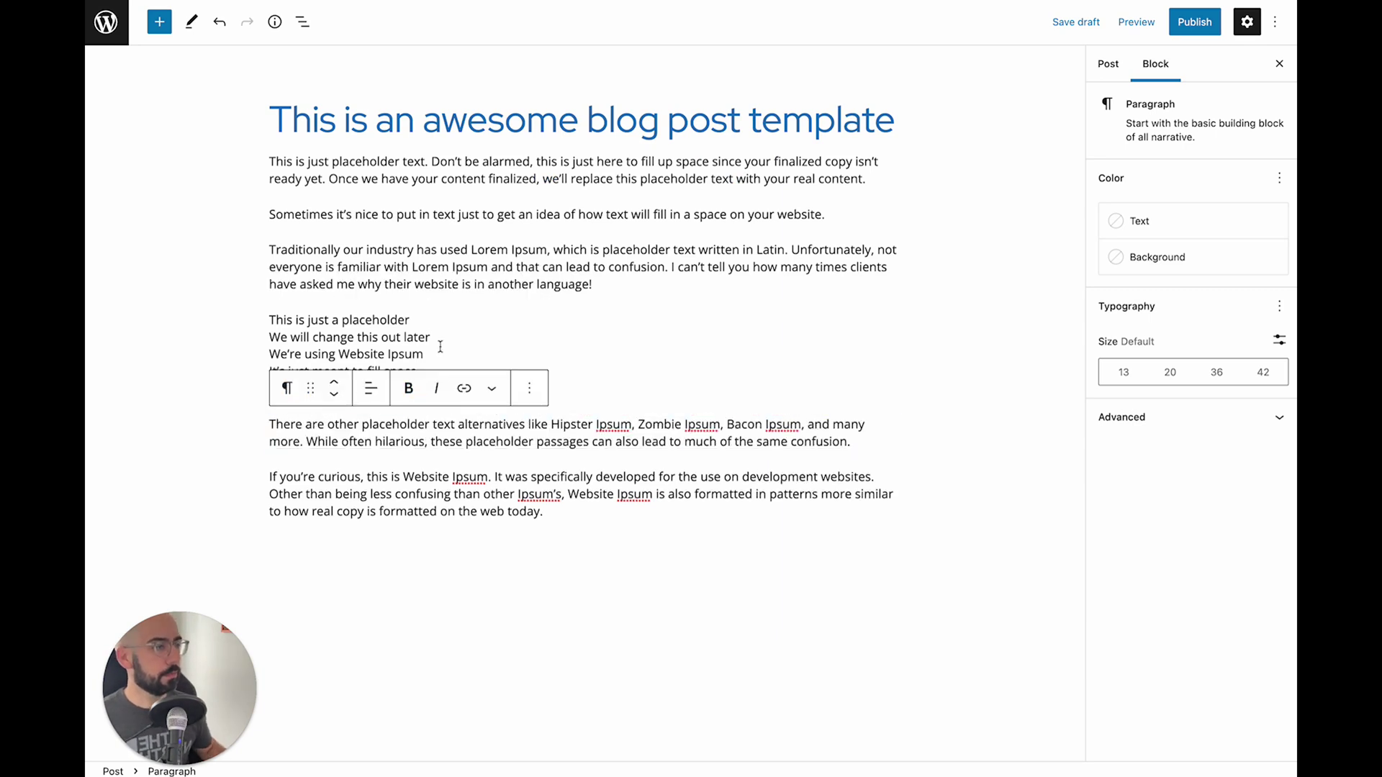
{"action": "left_click_drag", "start_coordinate": [432, 394], "coordinate": [230, 317]}
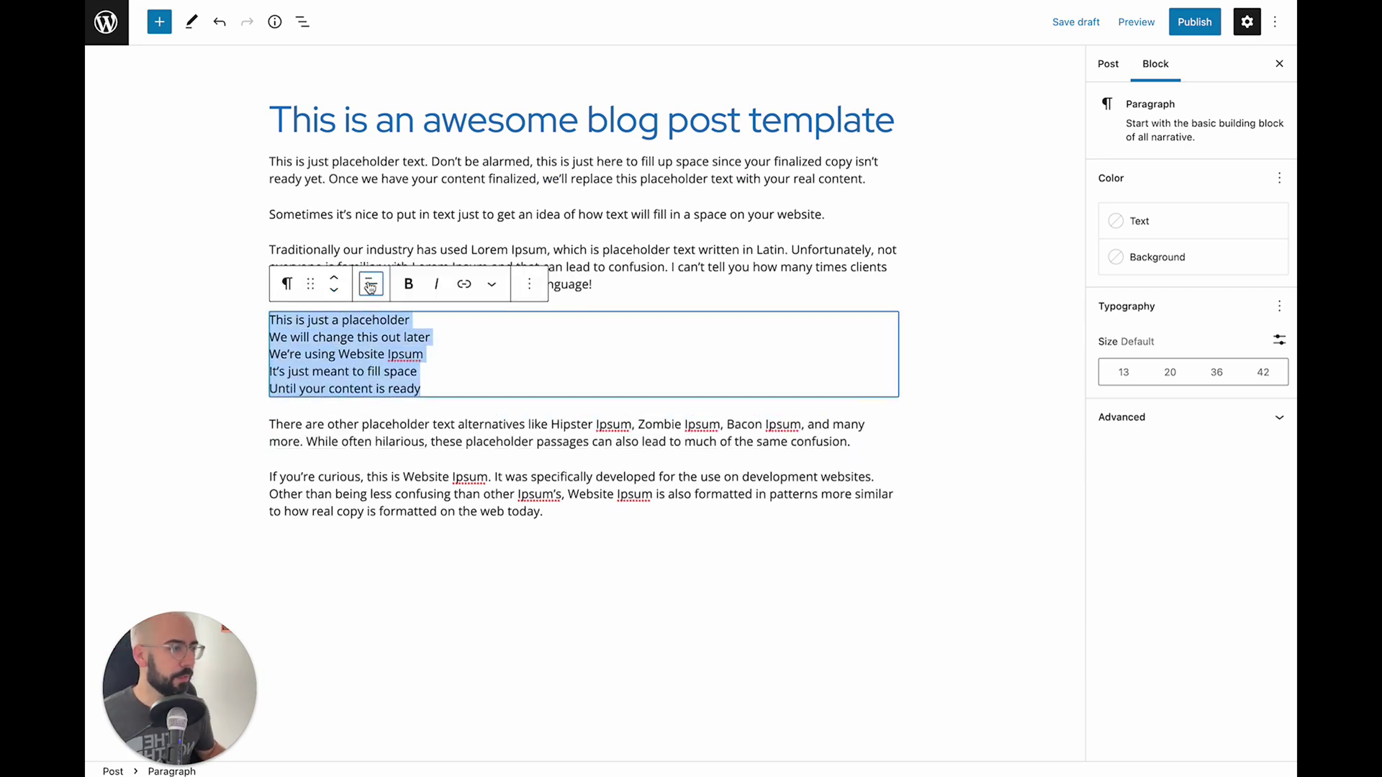
{"action": "left_click", "coordinate": [370, 286]}
{"action": "left_click", "coordinate": [288, 285]}
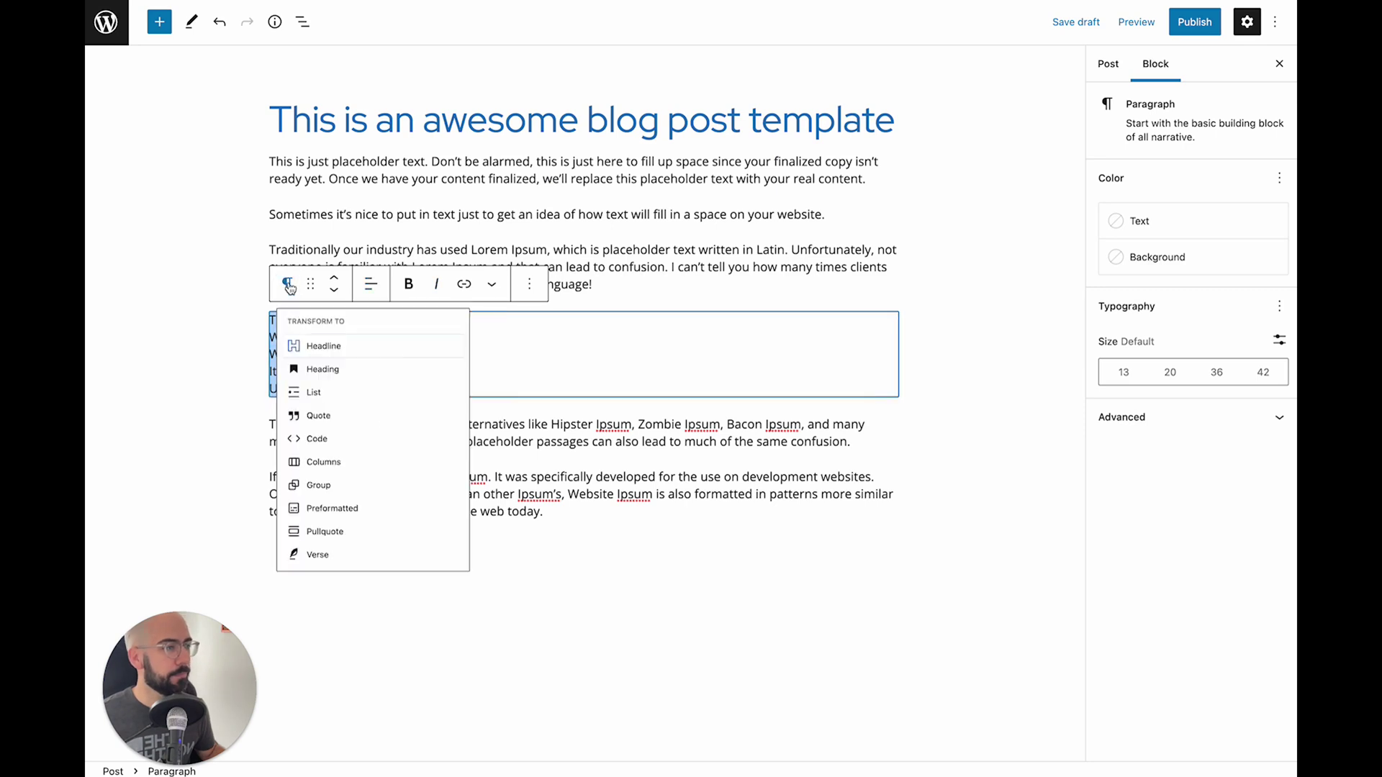
{"action": "left_click", "coordinate": [315, 392]}
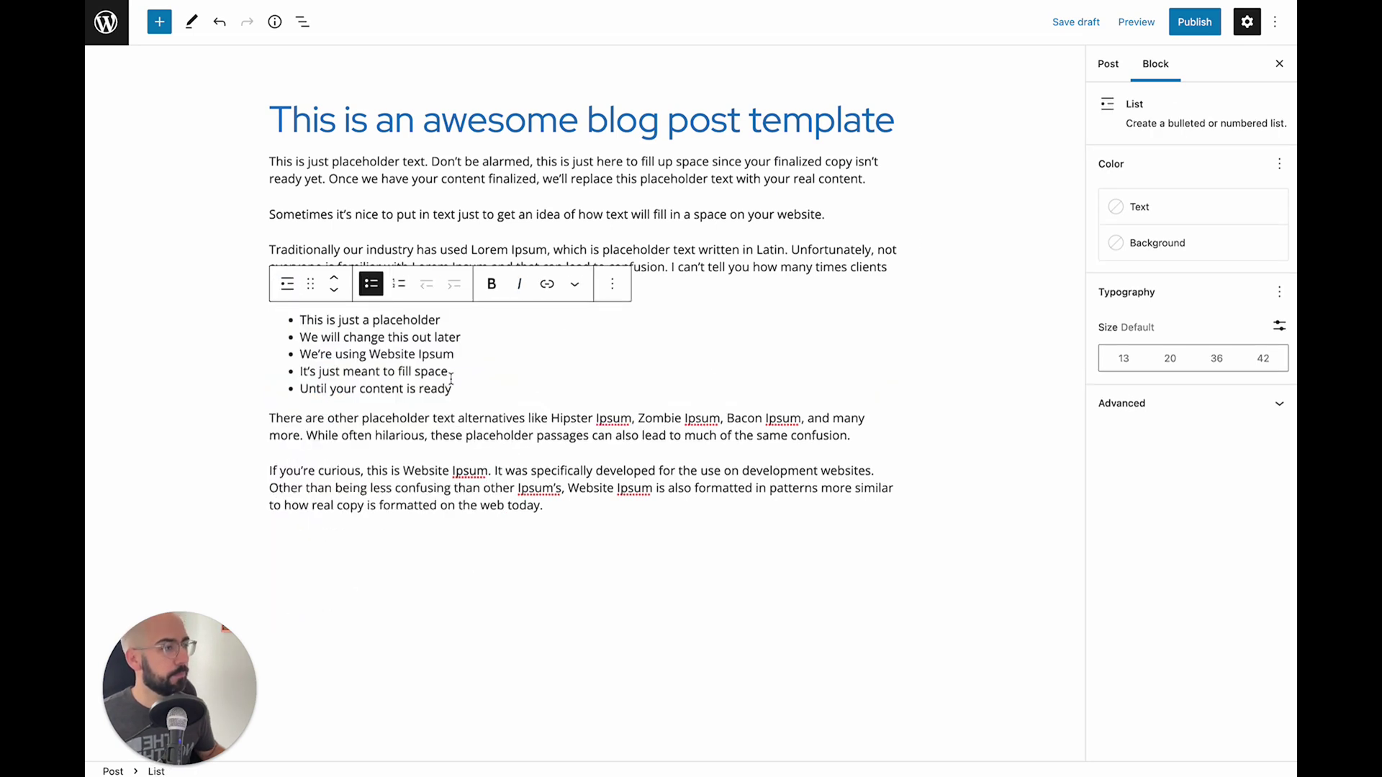
Step: Publish the new post and return to the list of posts
{"action": "left_click", "coordinate": [1108, 64]}
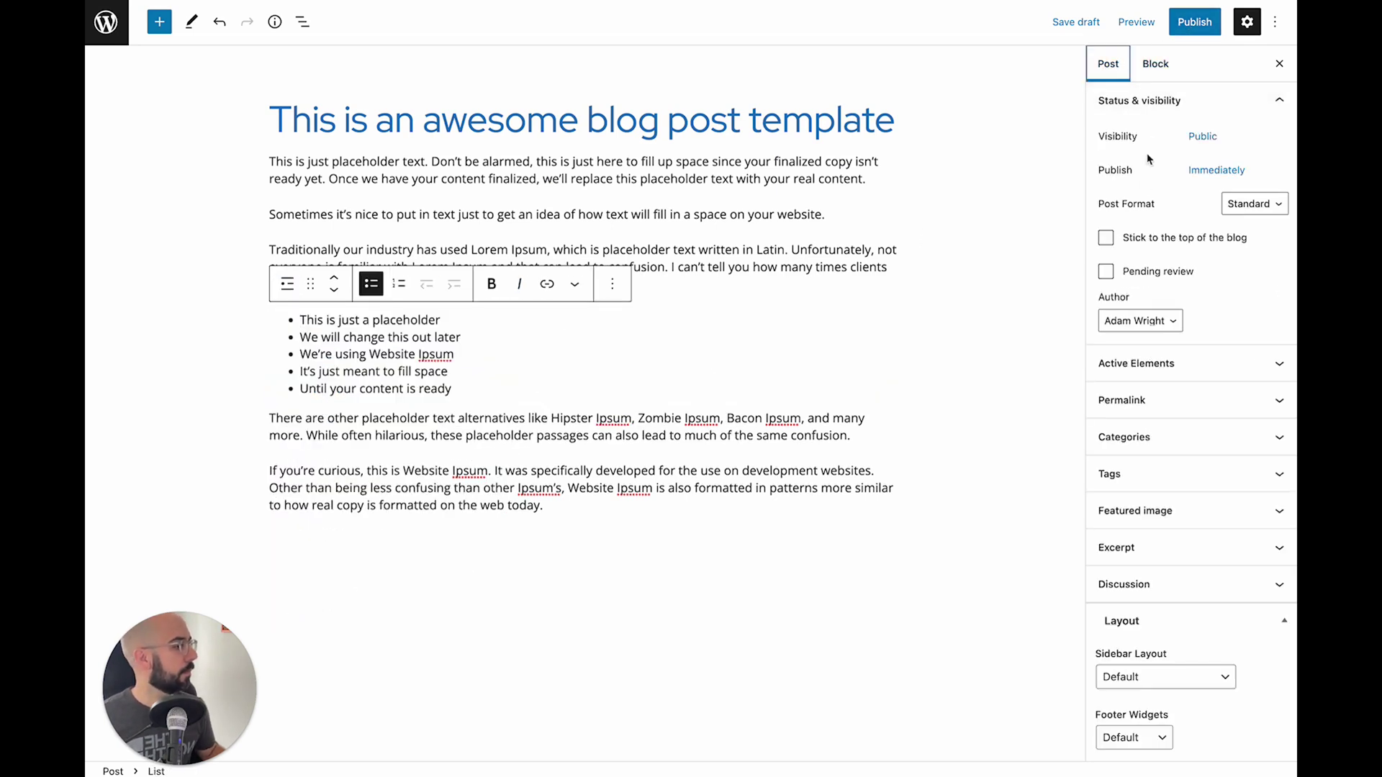
{"action": "left_click", "coordinate": [1195, 21]}
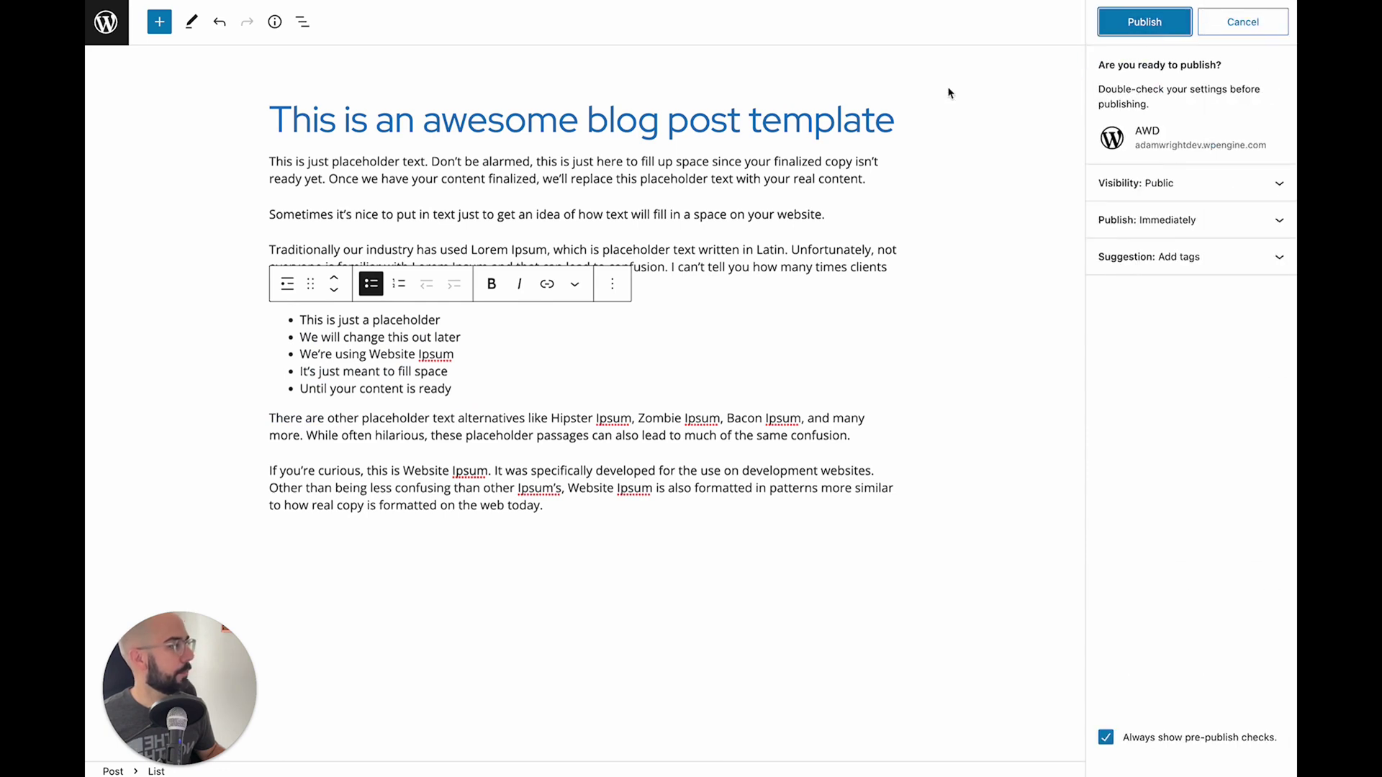
{"action": "left_click", "coordinate": [1144, 21]}
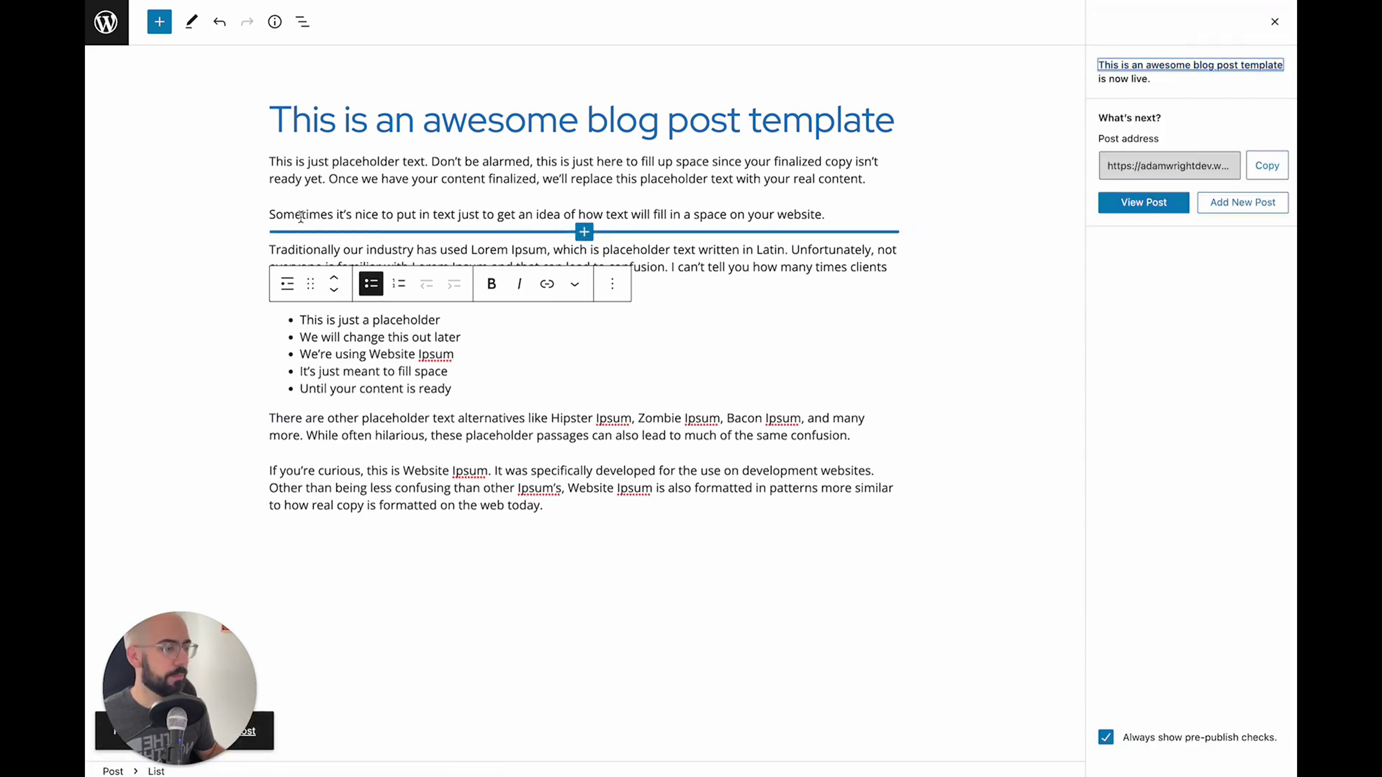
{"action": "left_click", "coordinate": [364, 163]}
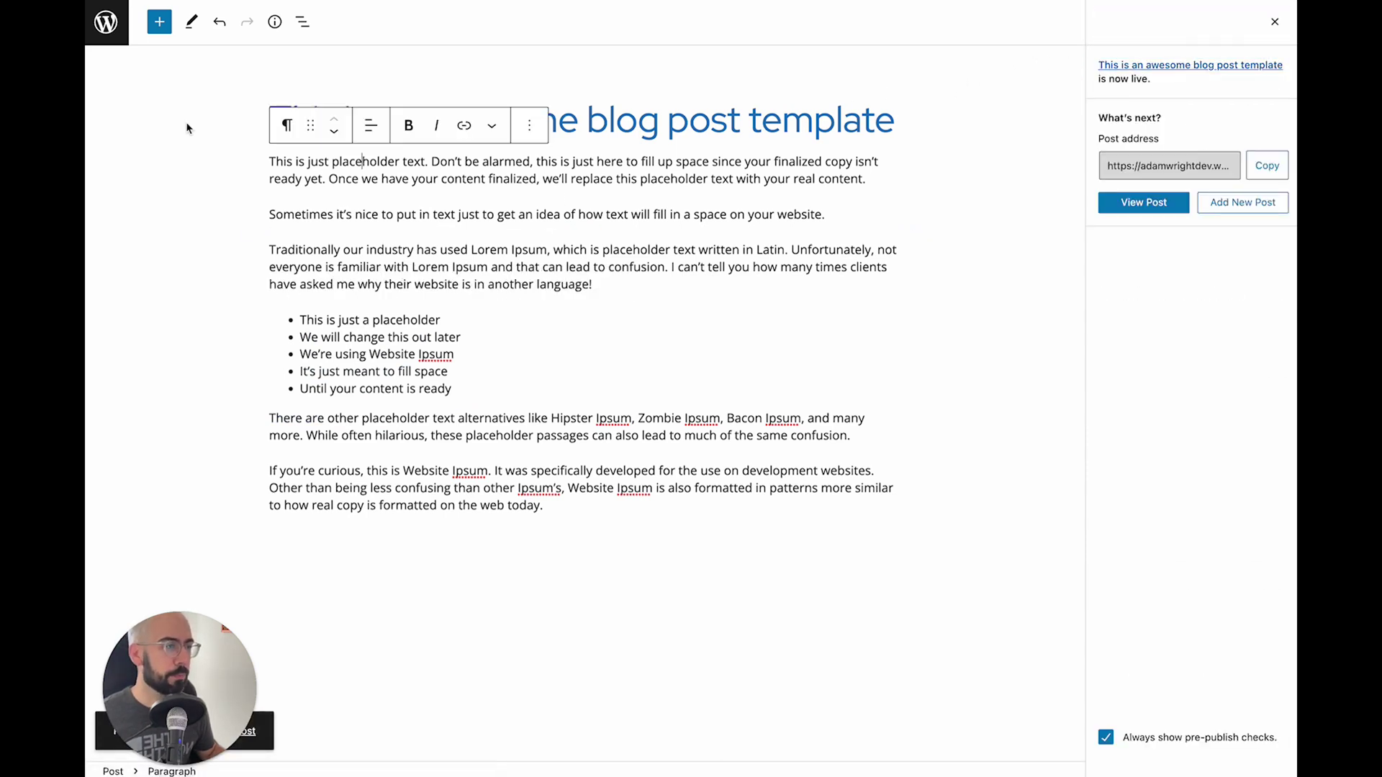
{"action": "left_click", "coordinate": [107, 39]}
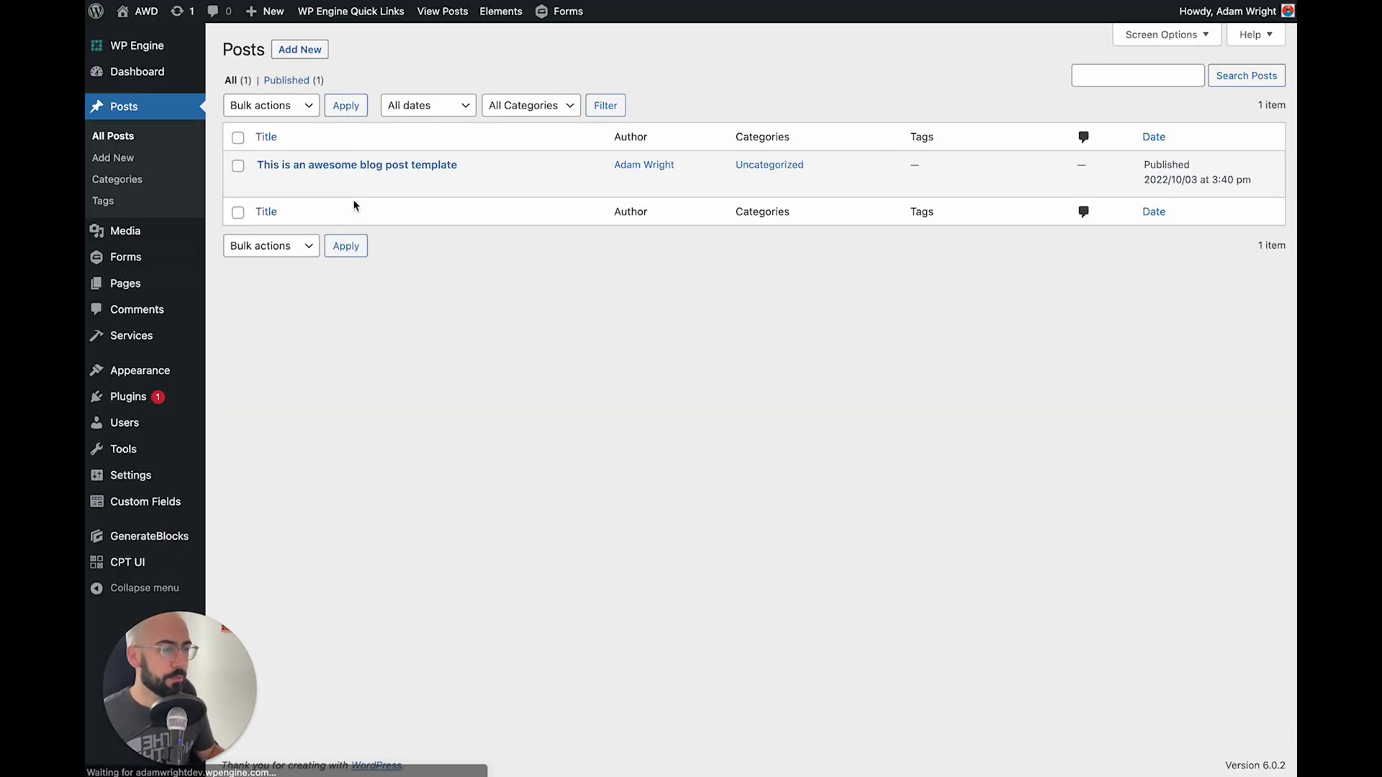
Step: Create a new GeneratePress element of type Block
{"action": "mouse_move", "coordinate": [161, 370]}
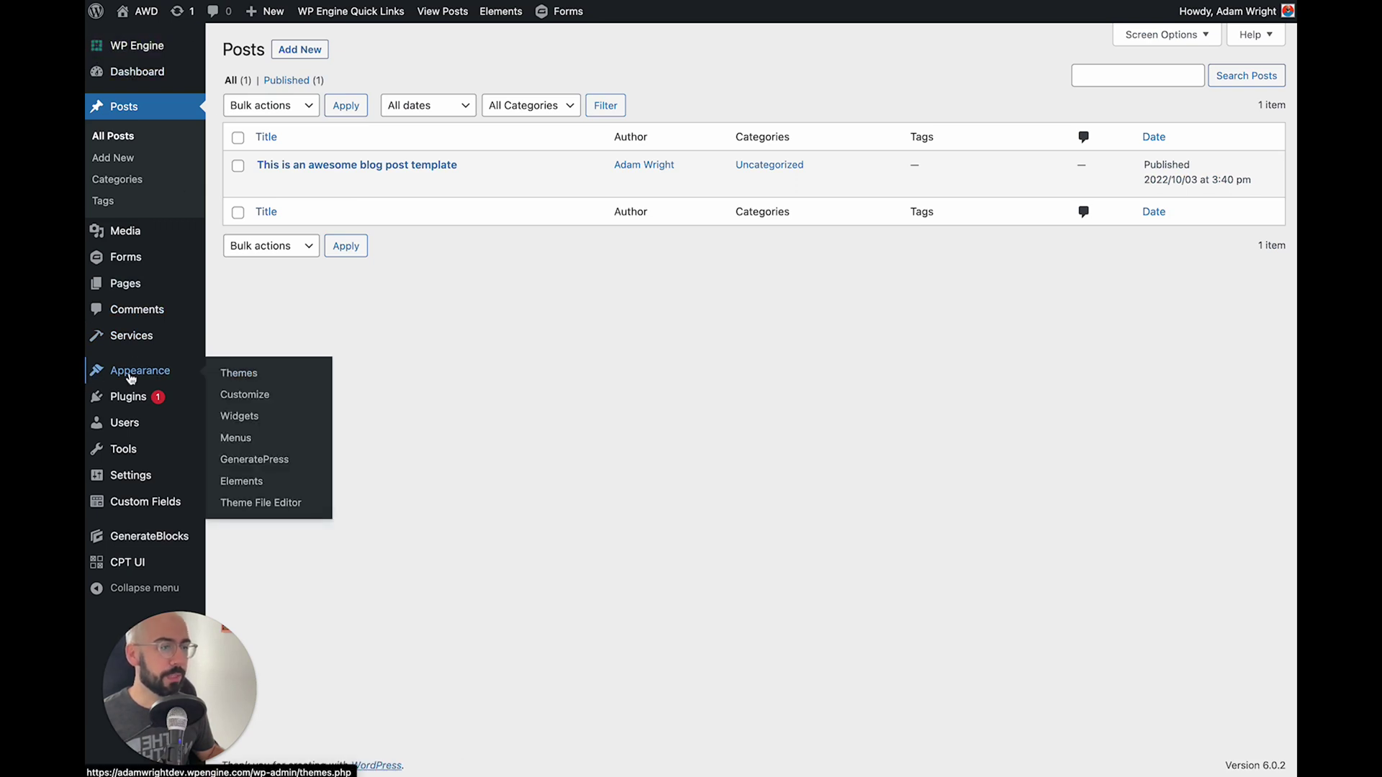
{"action": "left_click", "coordinate": [234, 488]}
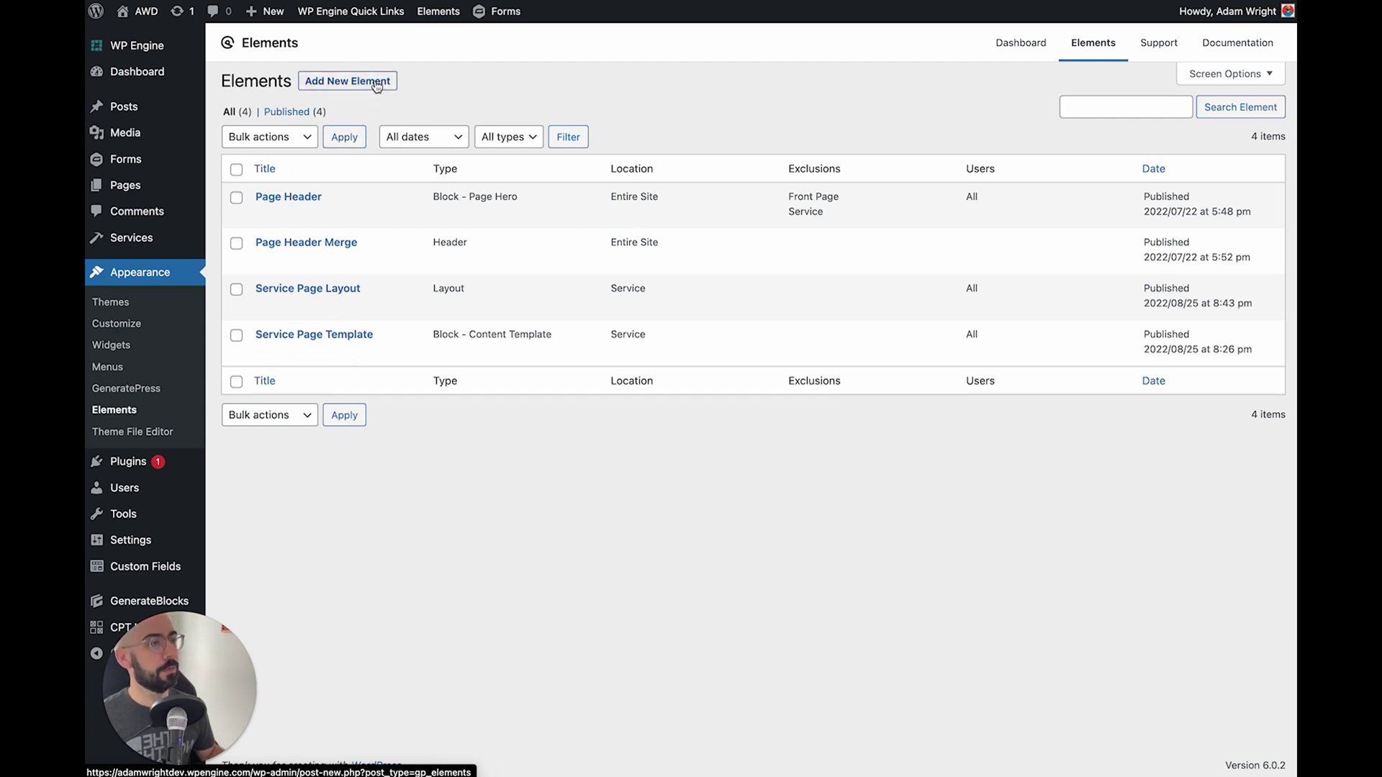
{"action": "left_click", "coordinate": [376, 83]}
{"action": "left_click", "coordinate": [586, 403]}
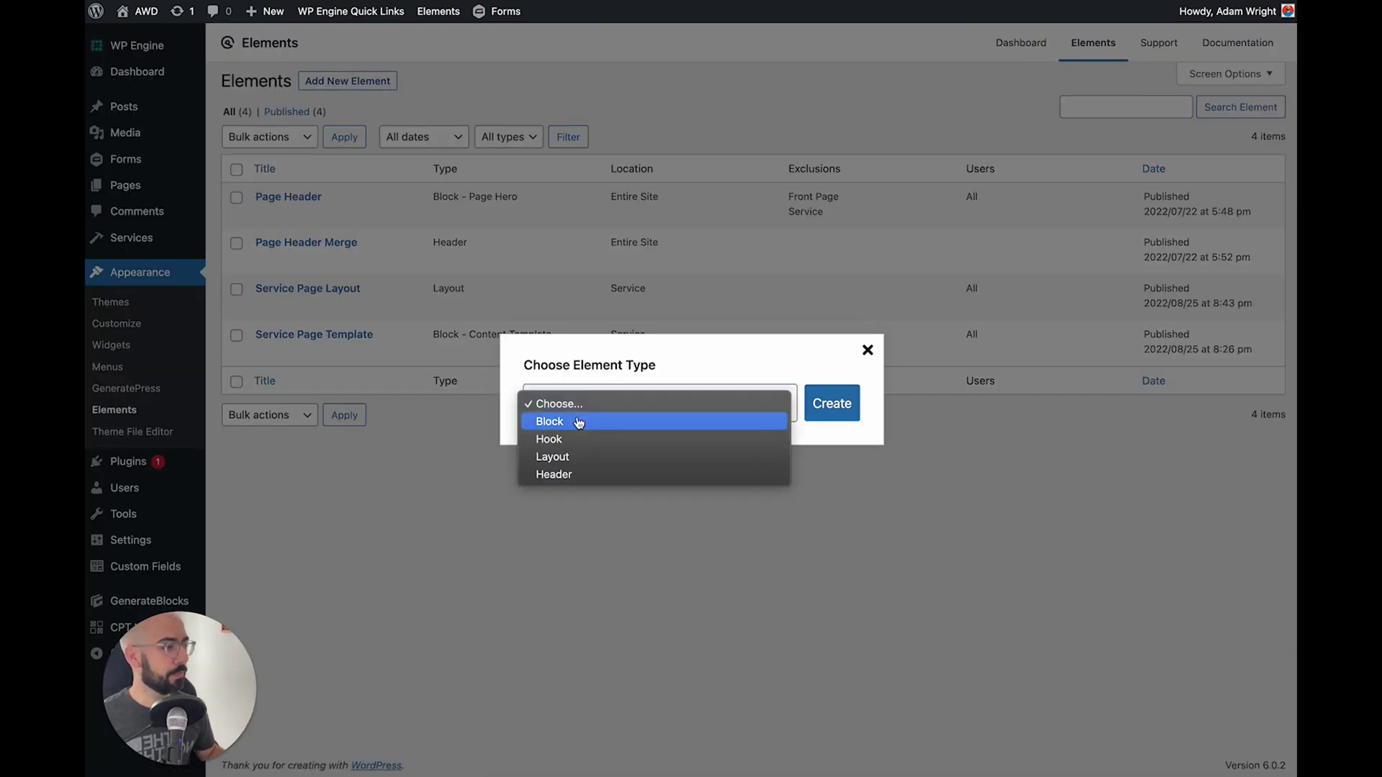
{"action": "left_click", "coordinate": [578, 422]}
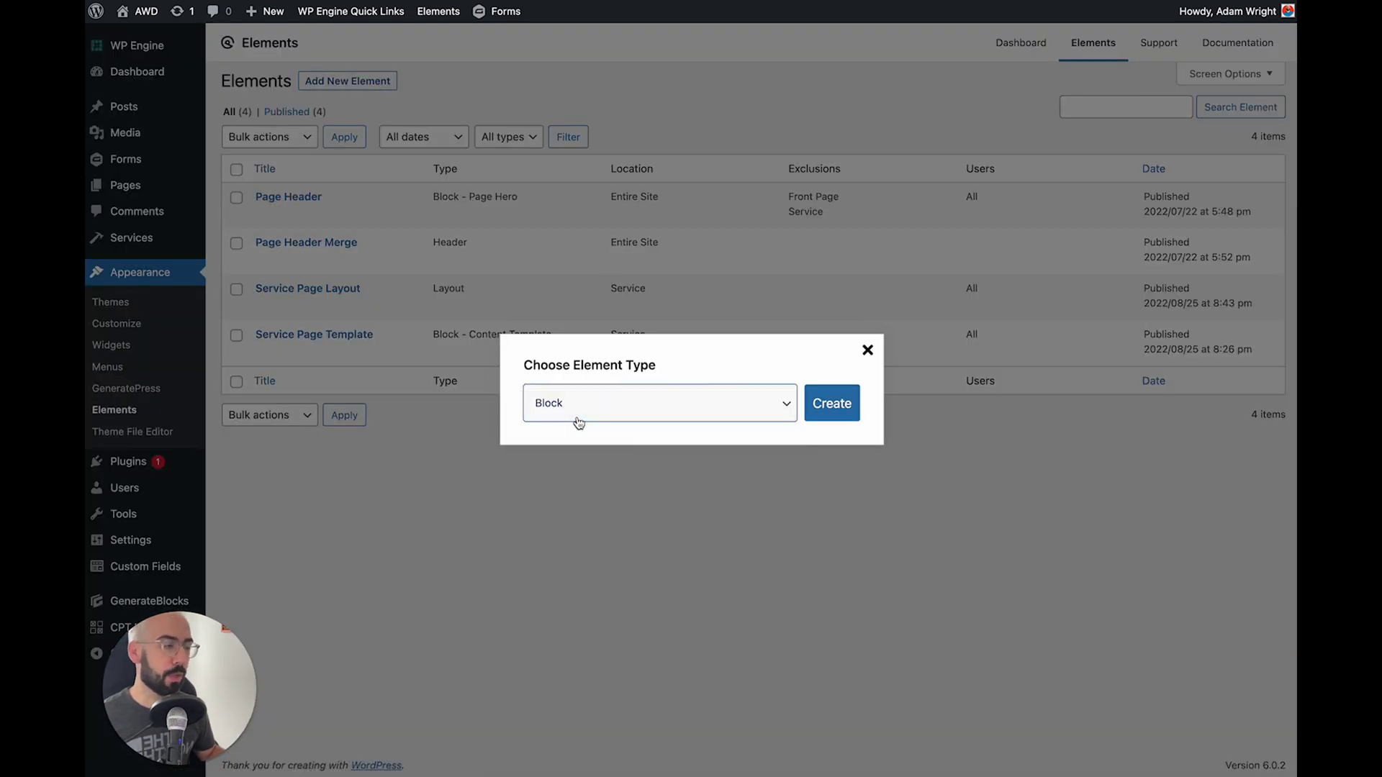
{"action": "left_click", "coordinate": [832, 408]}
{"action": "left_click", "coordinate": [833, 409]}
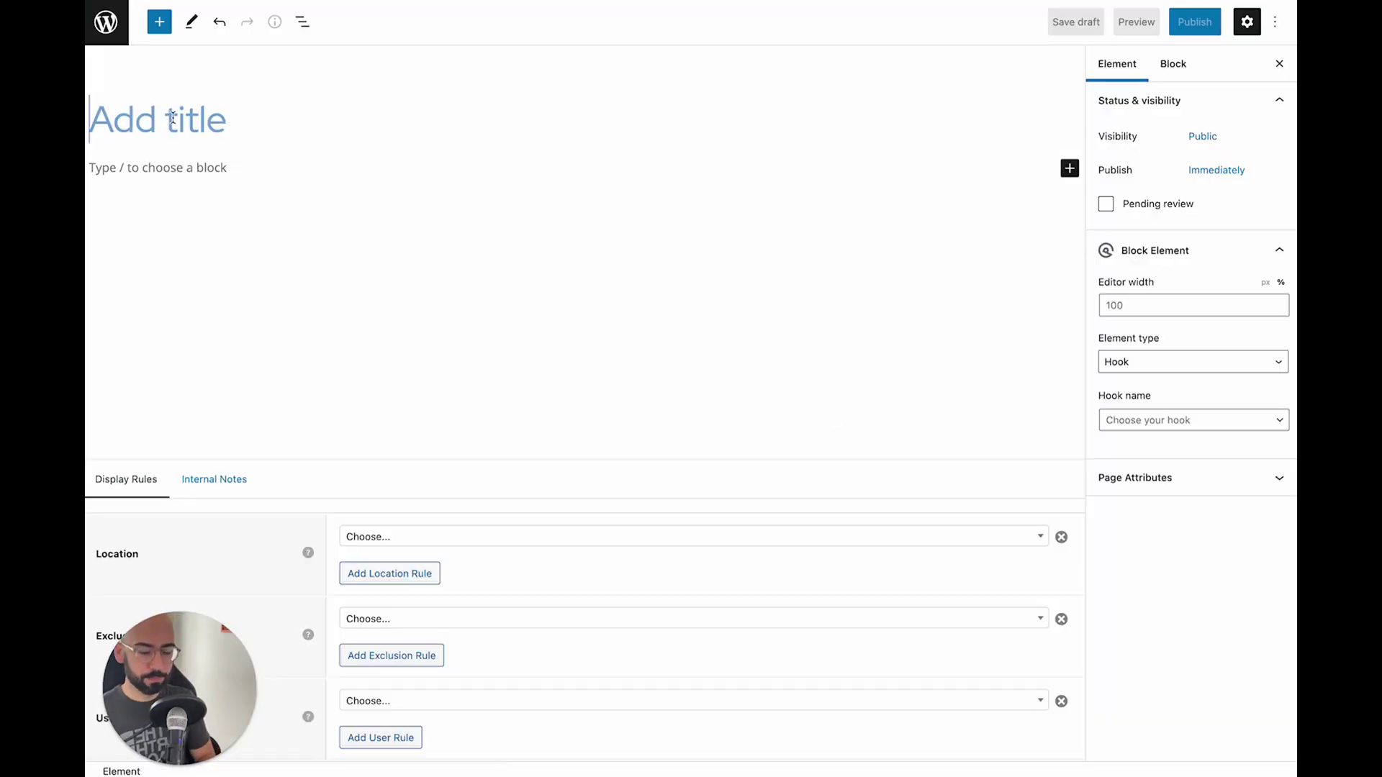
Step: Title the element "Blog Post Template Design" and set its element type to Content Template
{"action": "type", "text": "Blog P"}
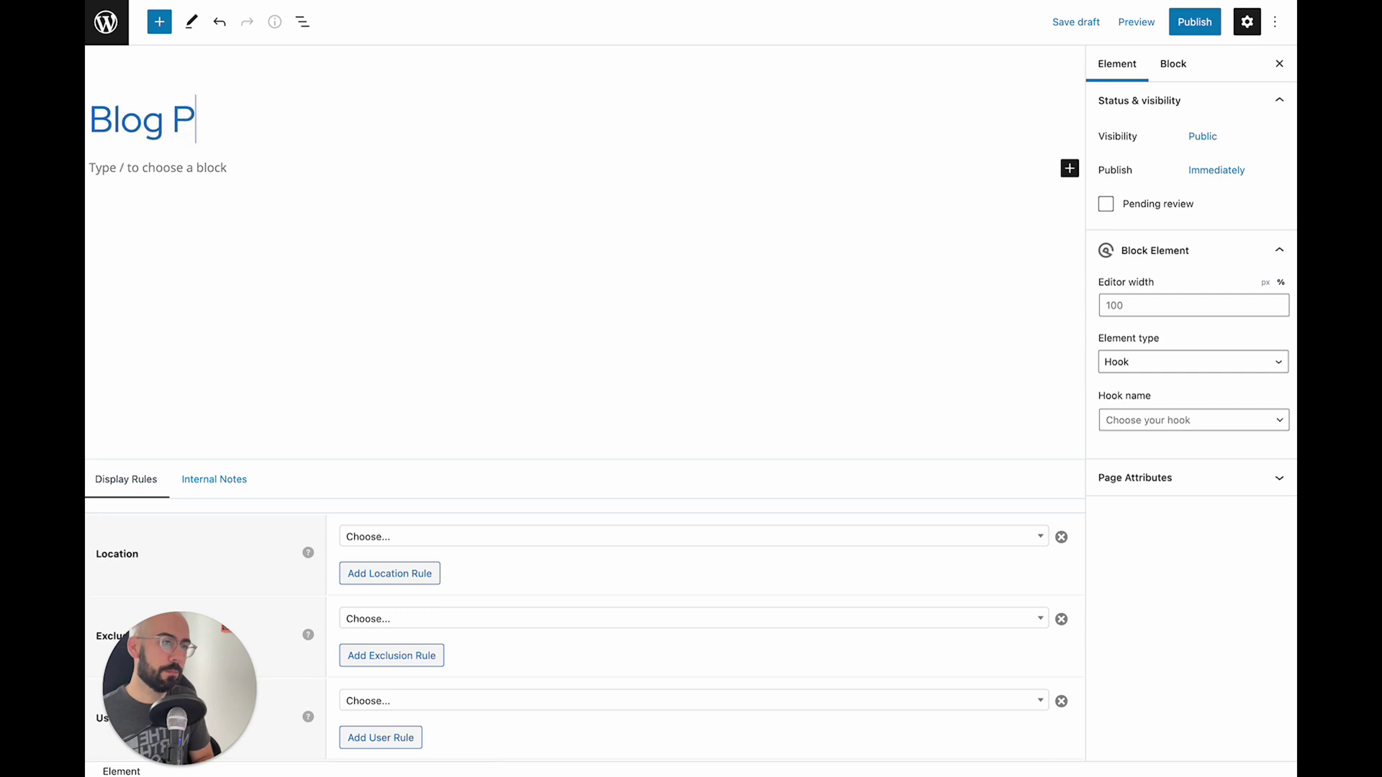
{"action": "type", "text": "ost Template Design"}
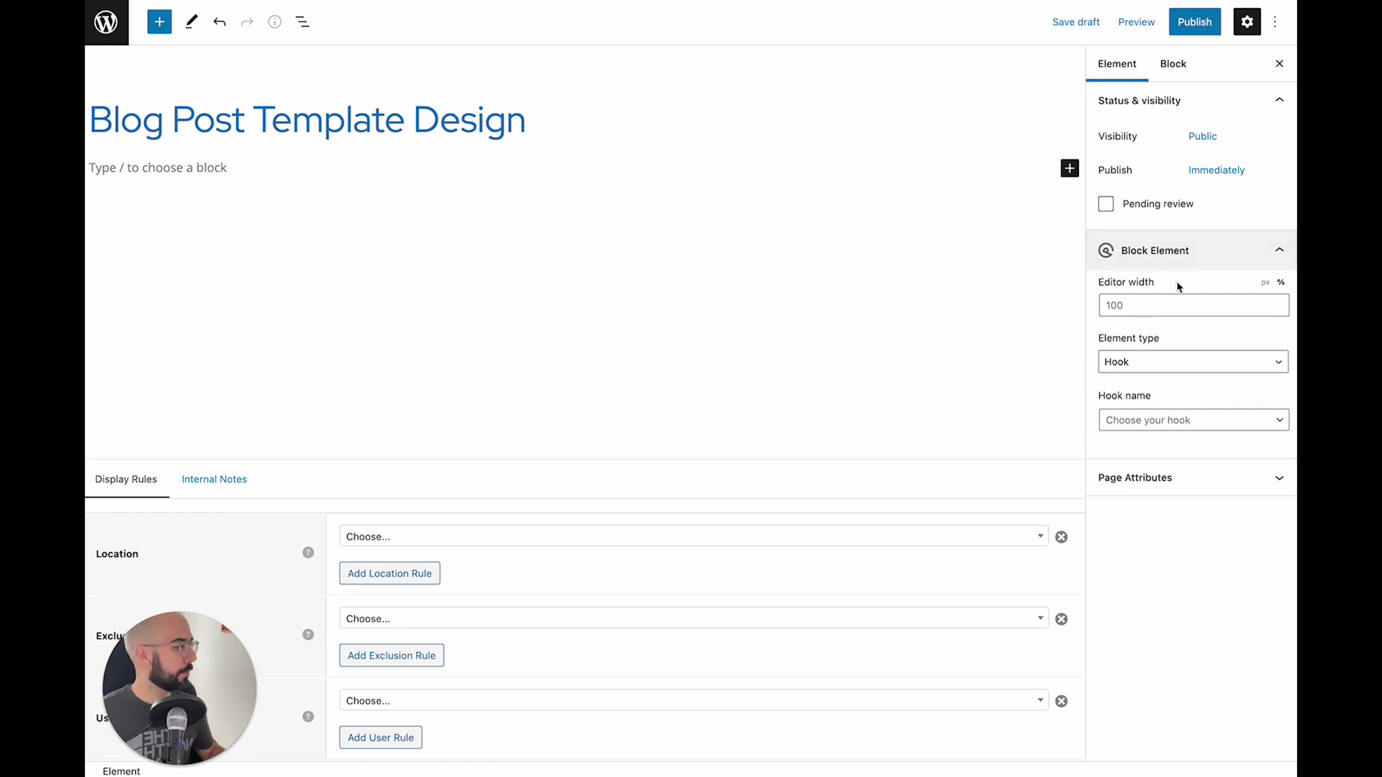
{"action": "left_click", "coordinate": [1134, 364]}
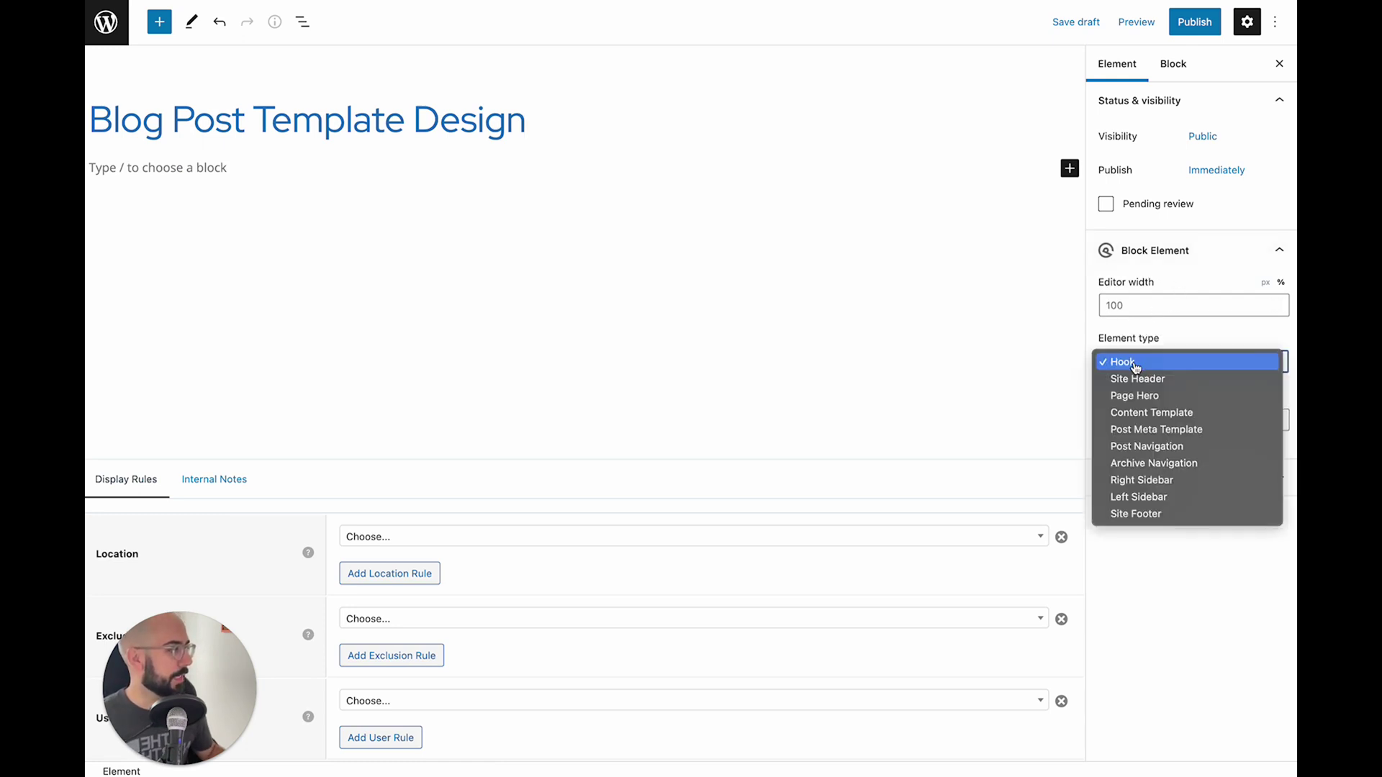
{"action": "left_click", "coordinate": [1135, 413]}
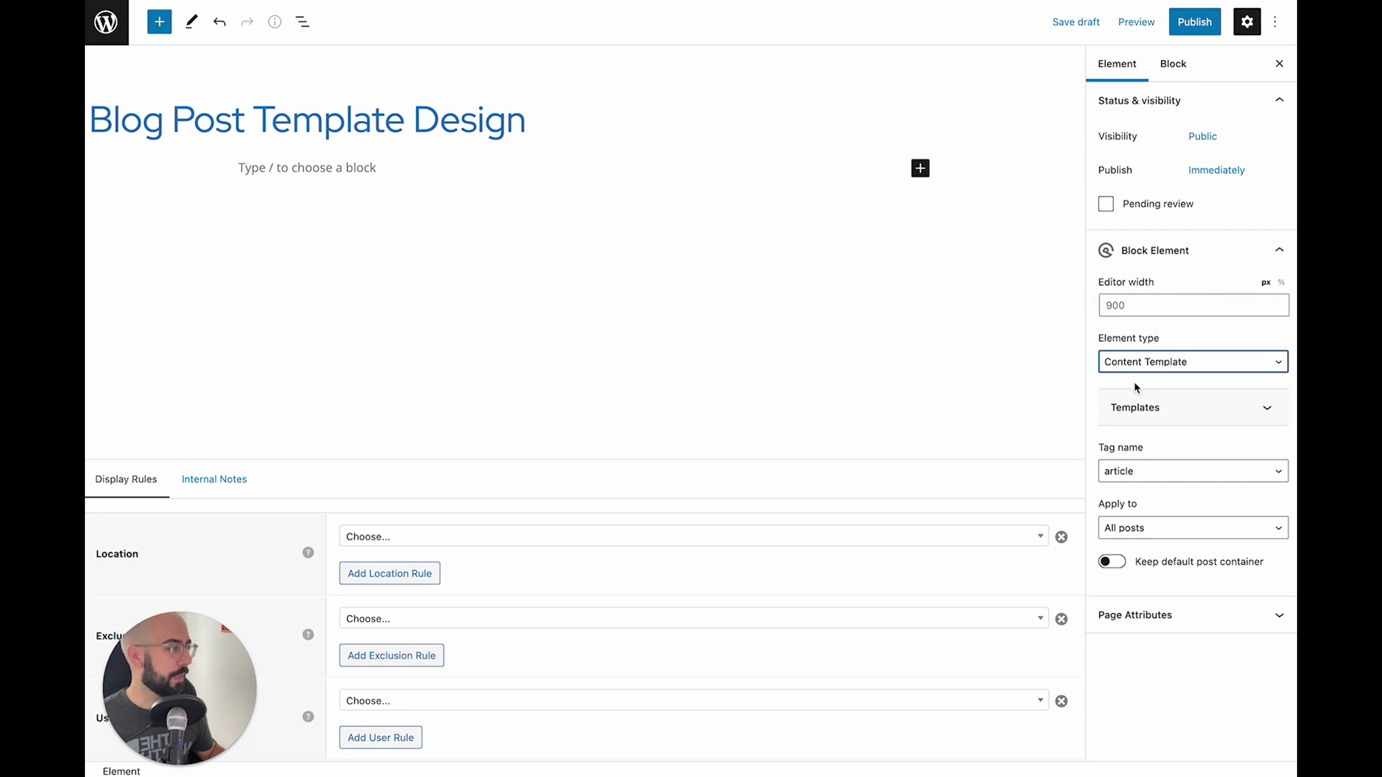
Step: Set the block element's editor width to 100 percent
{"action": "left_click", "coordinate": [1281, 282]}
{"action": "left_click", "coordinate": [1151, 310]}
{"action": "type", "text": "100"}
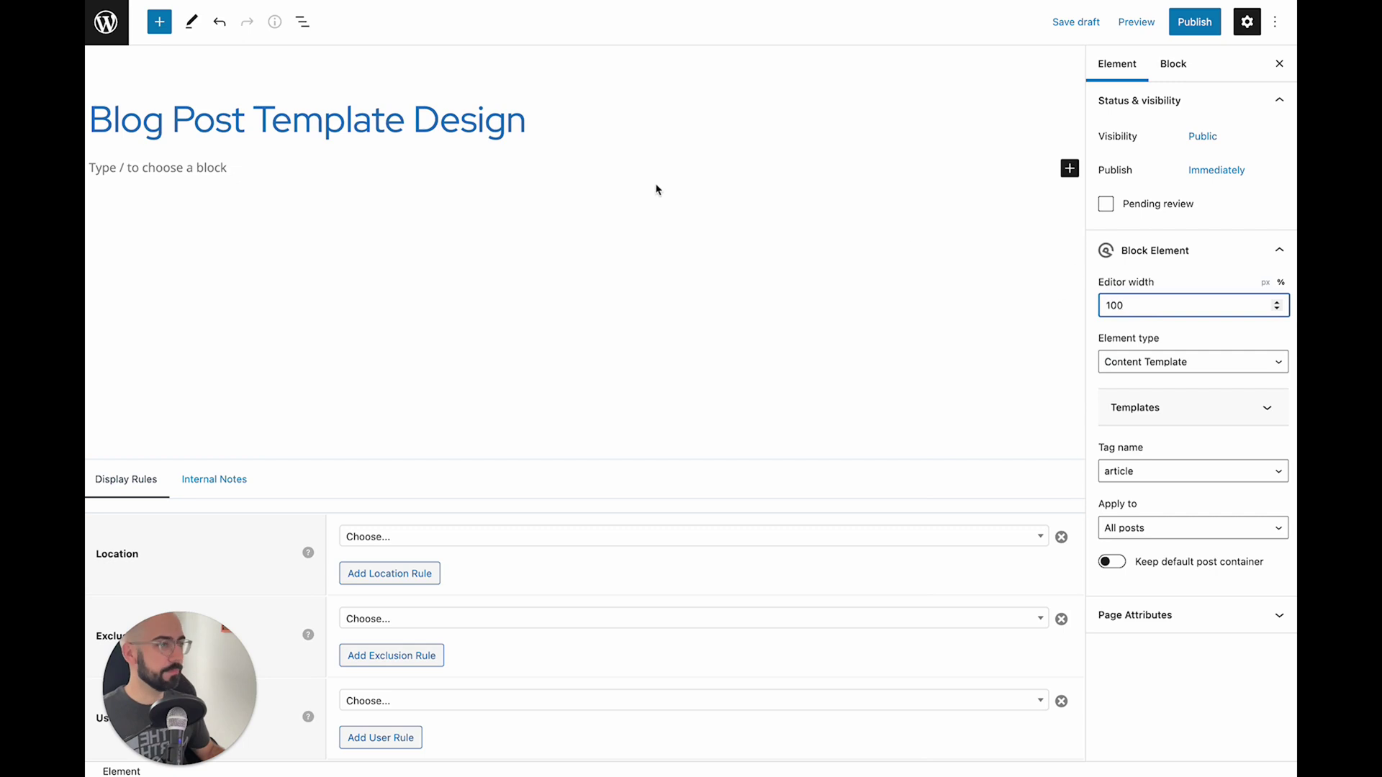
Step: Insert a Container block as the first block of the template's content
{"action": "left_click", "coordinate": [186, 160]}
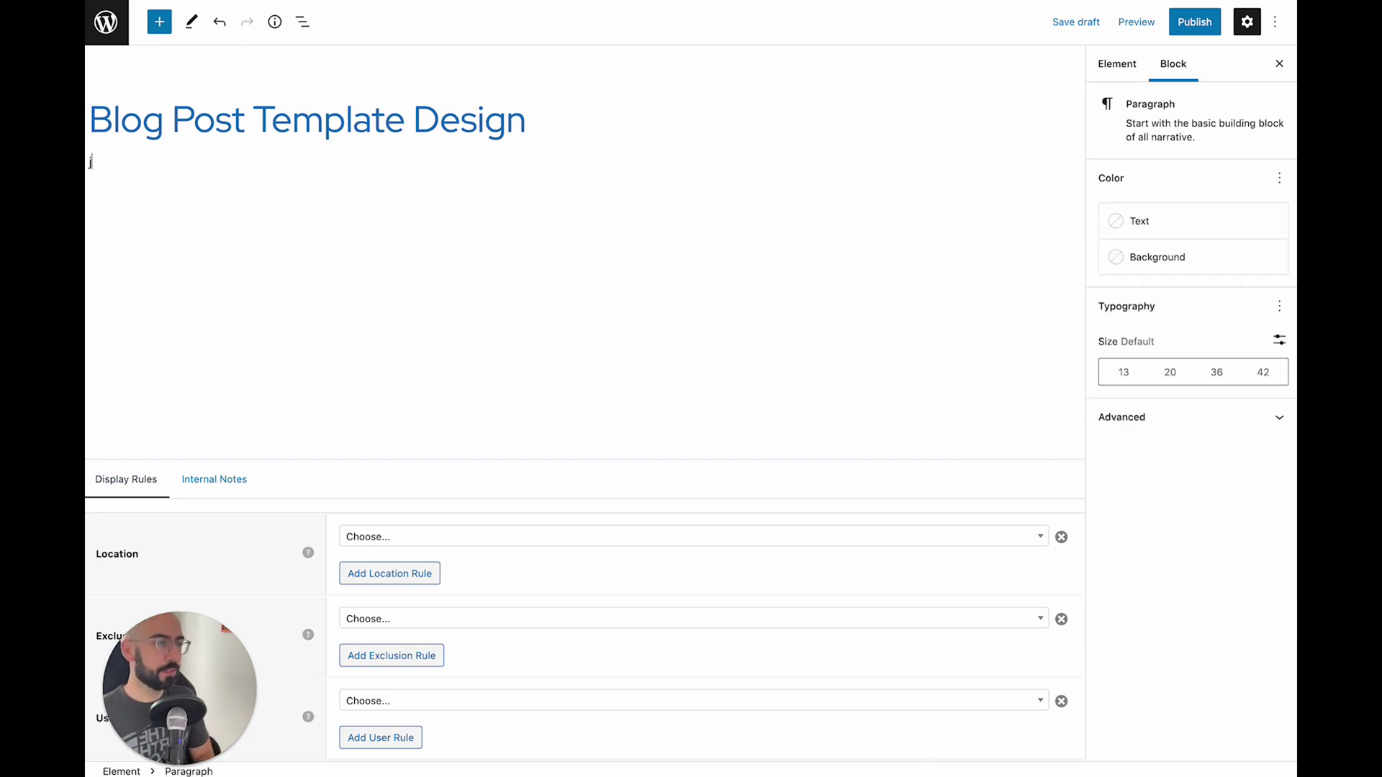
{"action": "type", "text": "/cont"}
{"action": "left_click", "coordinate": [179, 207]}
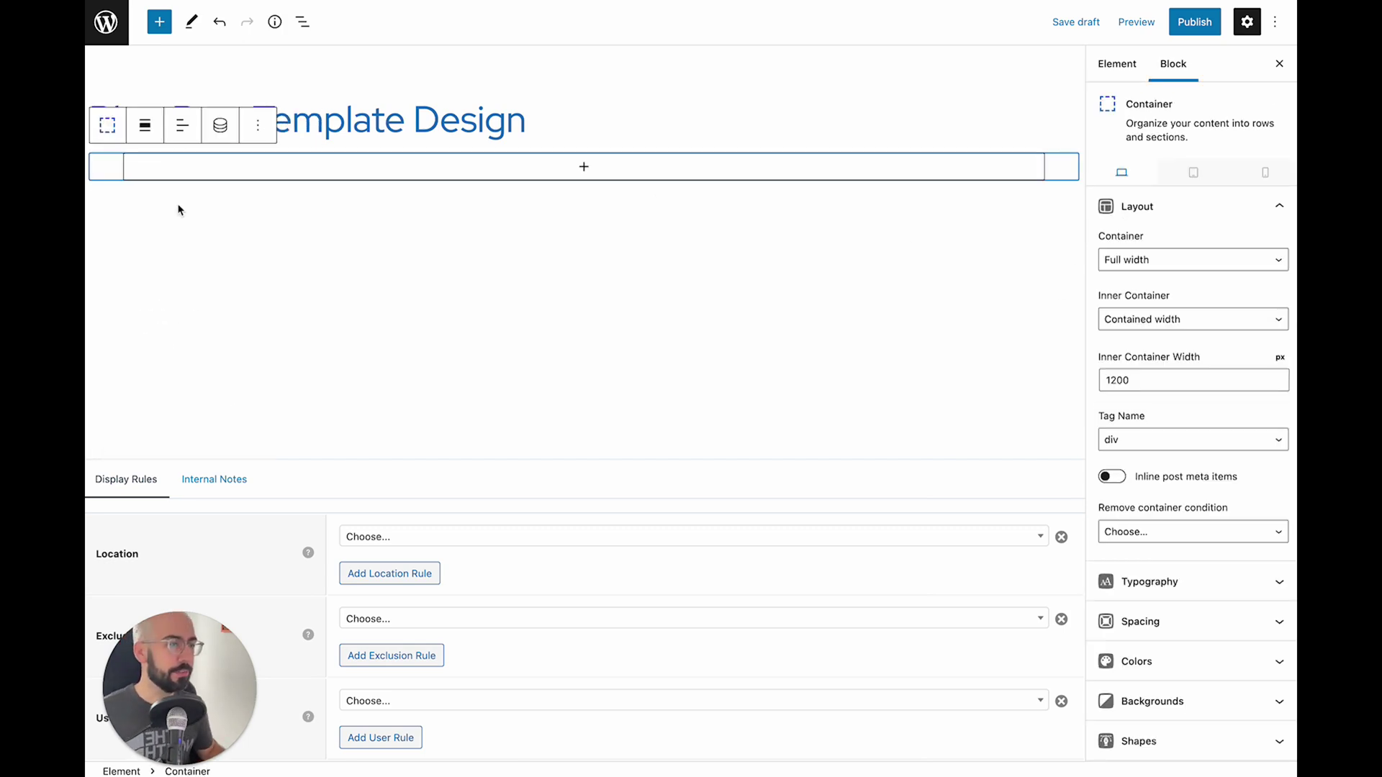
{"action": "scroll", "coordinate": [1171, 528], "scroll_direction": "down", "scroll_amount": 1}
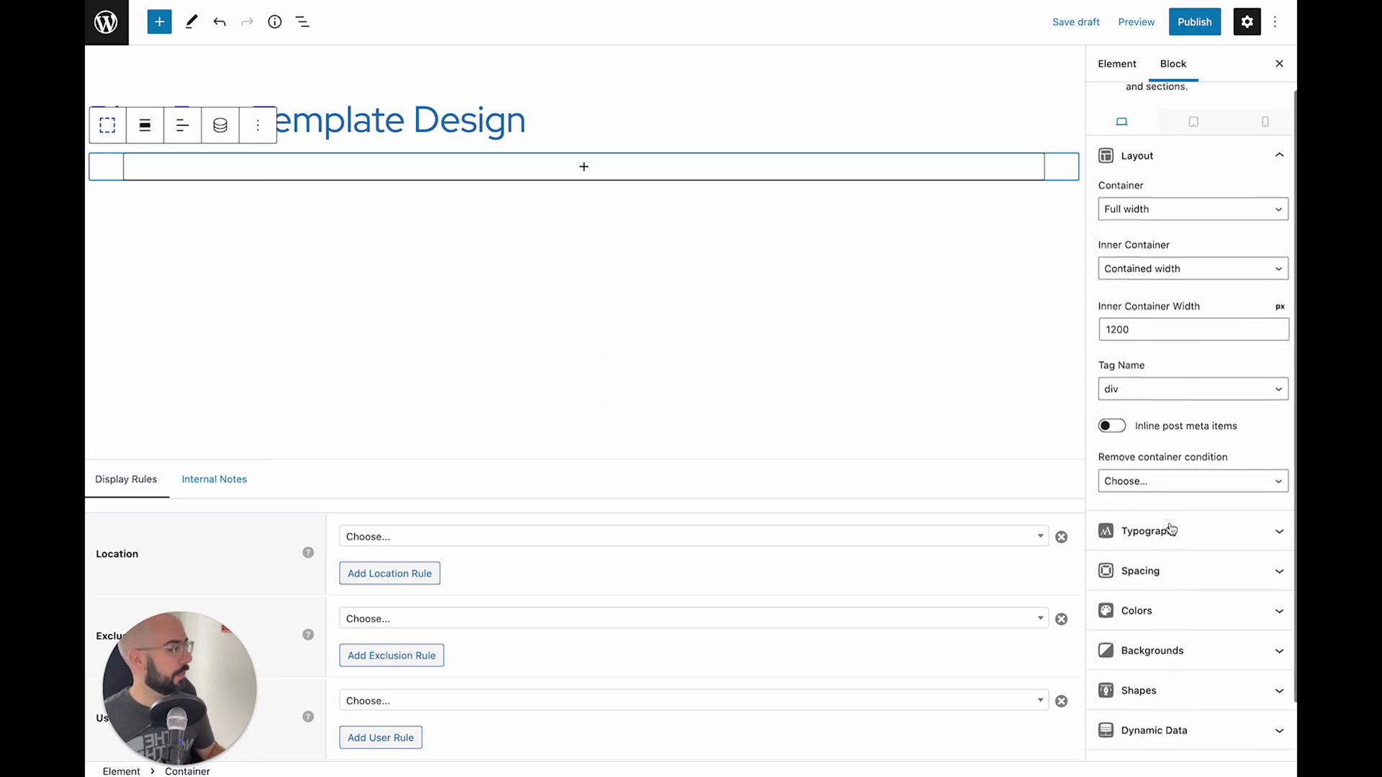
Step: Set the container's padding to 180 px top, 20 px right, 60 px bottom and 20 px left
{"action": "left_click", "coordinate": [1152, 563]}
{"action": "left_click", "coordinate": [1115, 304]}
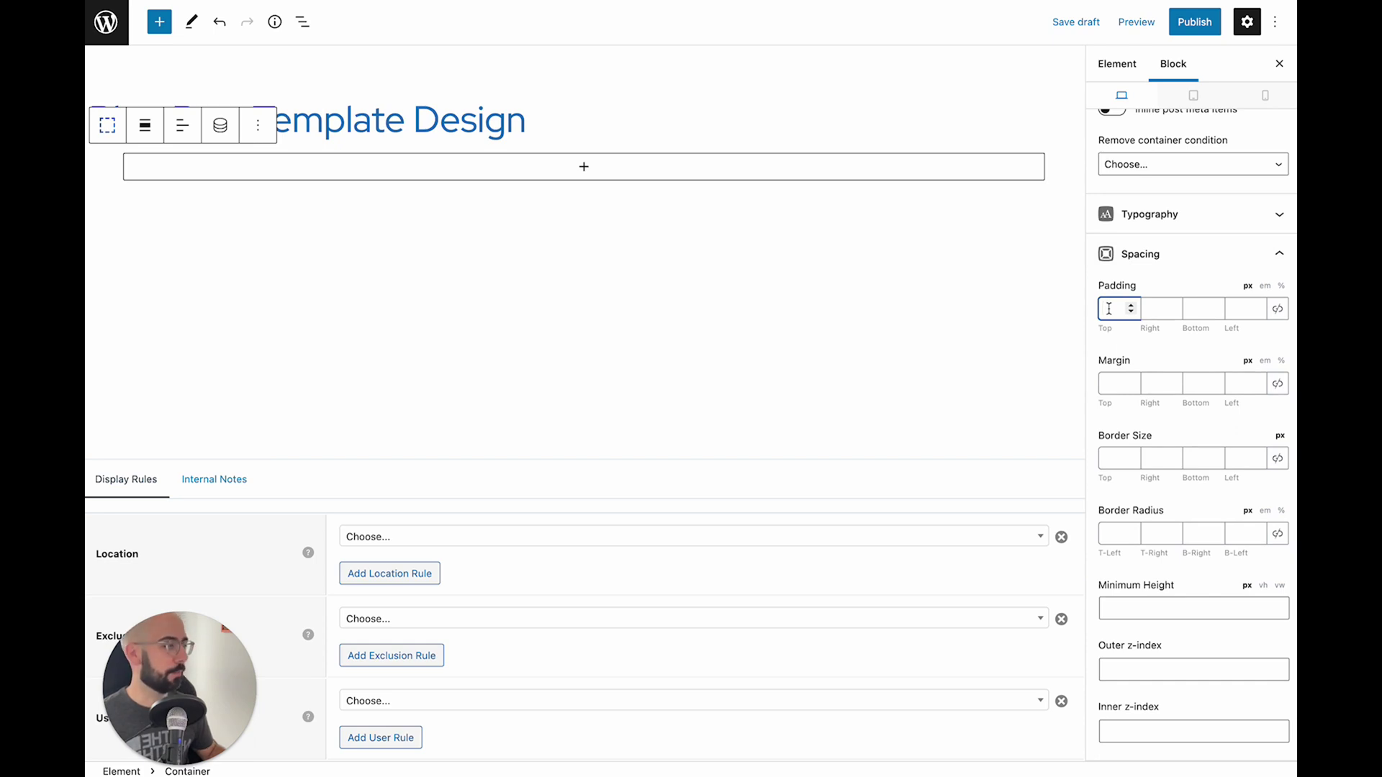
{"action": "type", "text": "180"}
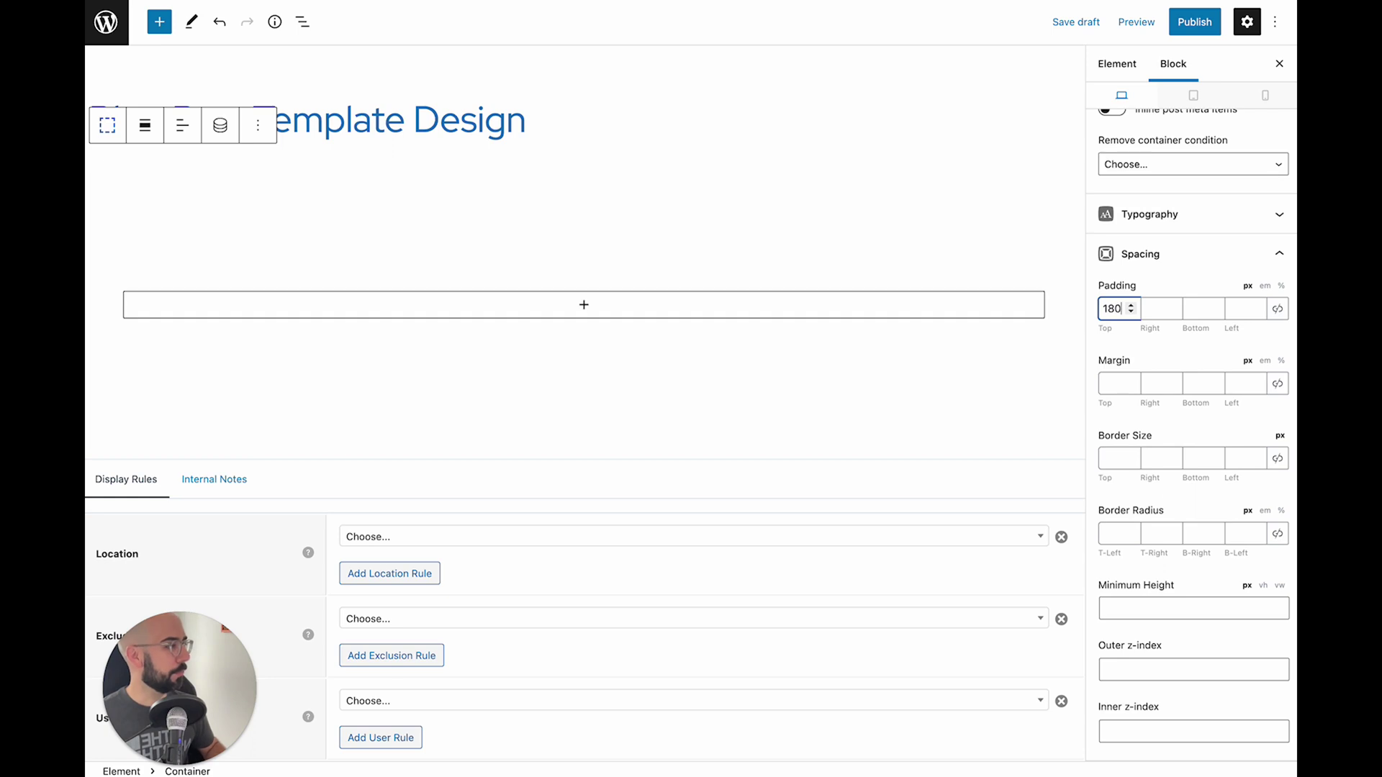
{"action": "key", "text": "Tab"}
{"action": "type", "text": "20"}
{"action": "key", "text": "Tab"}
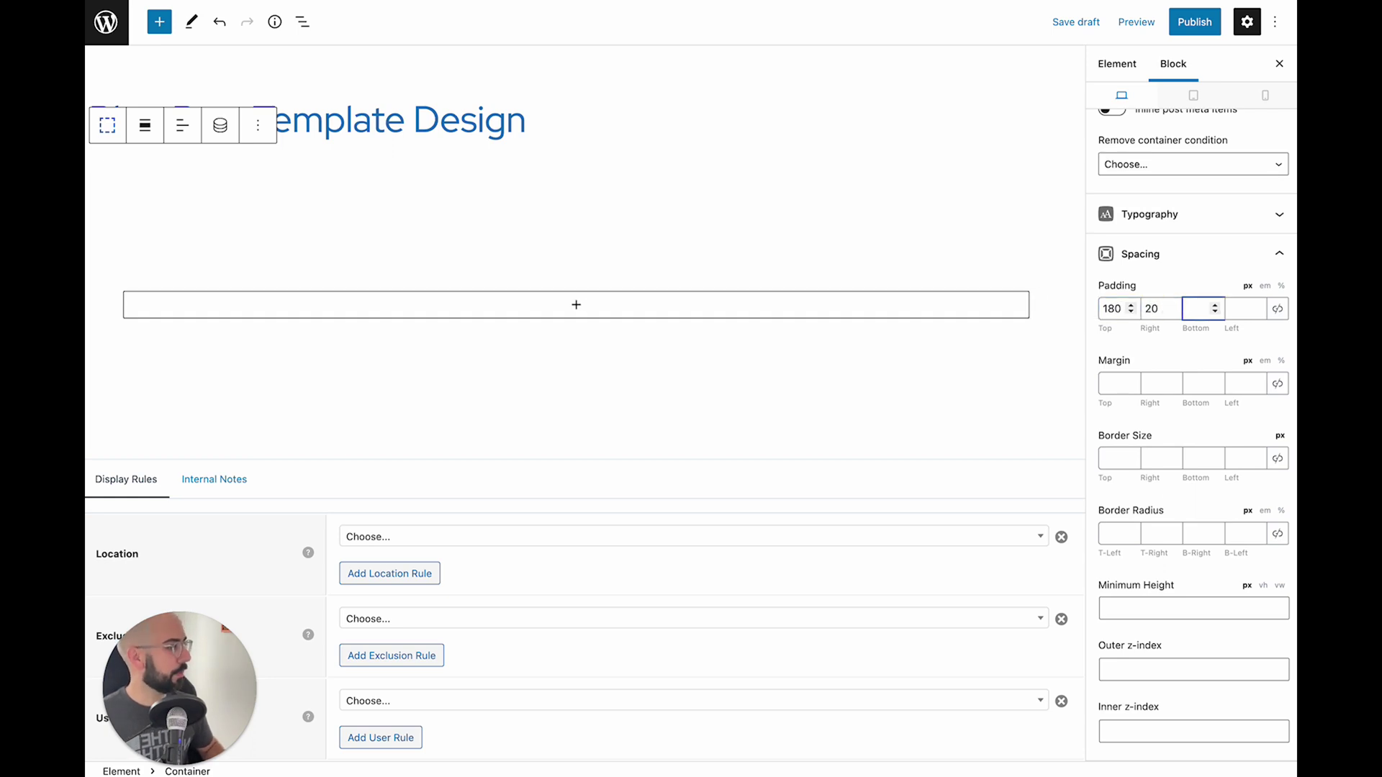
{"action": "type", "text": "60"}
{"action": "key", "text": "Tab"}
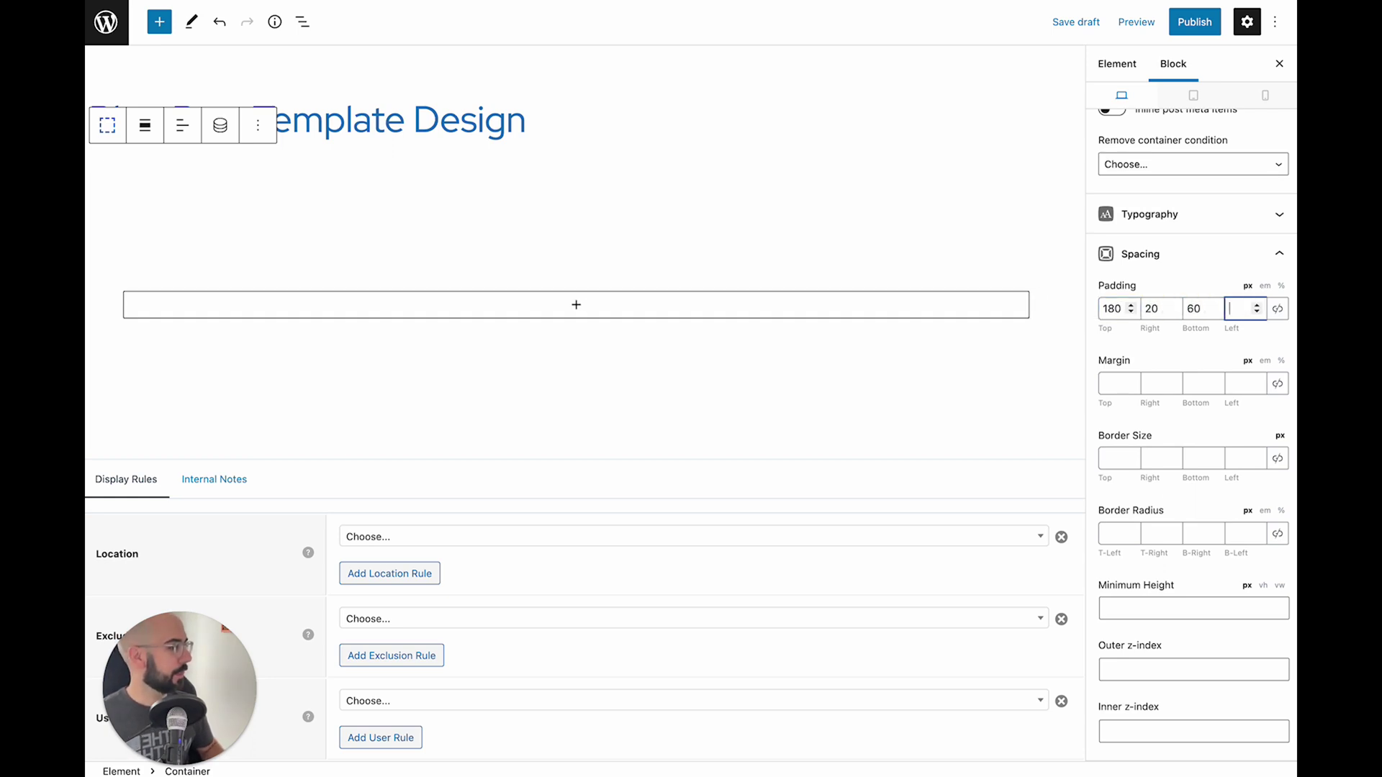
{"action": "type", "text": "20"}
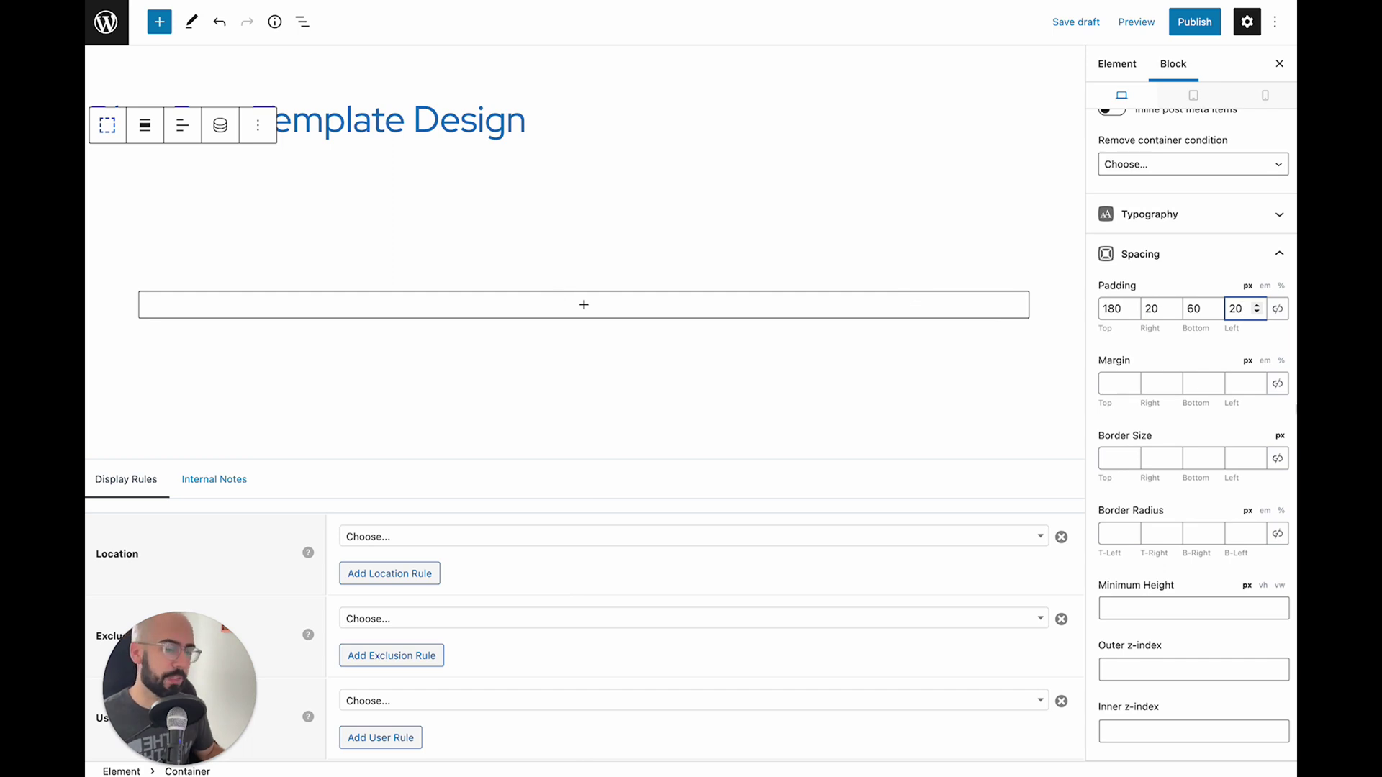
{"action": "left_click", "coordinate": [435, 302]}
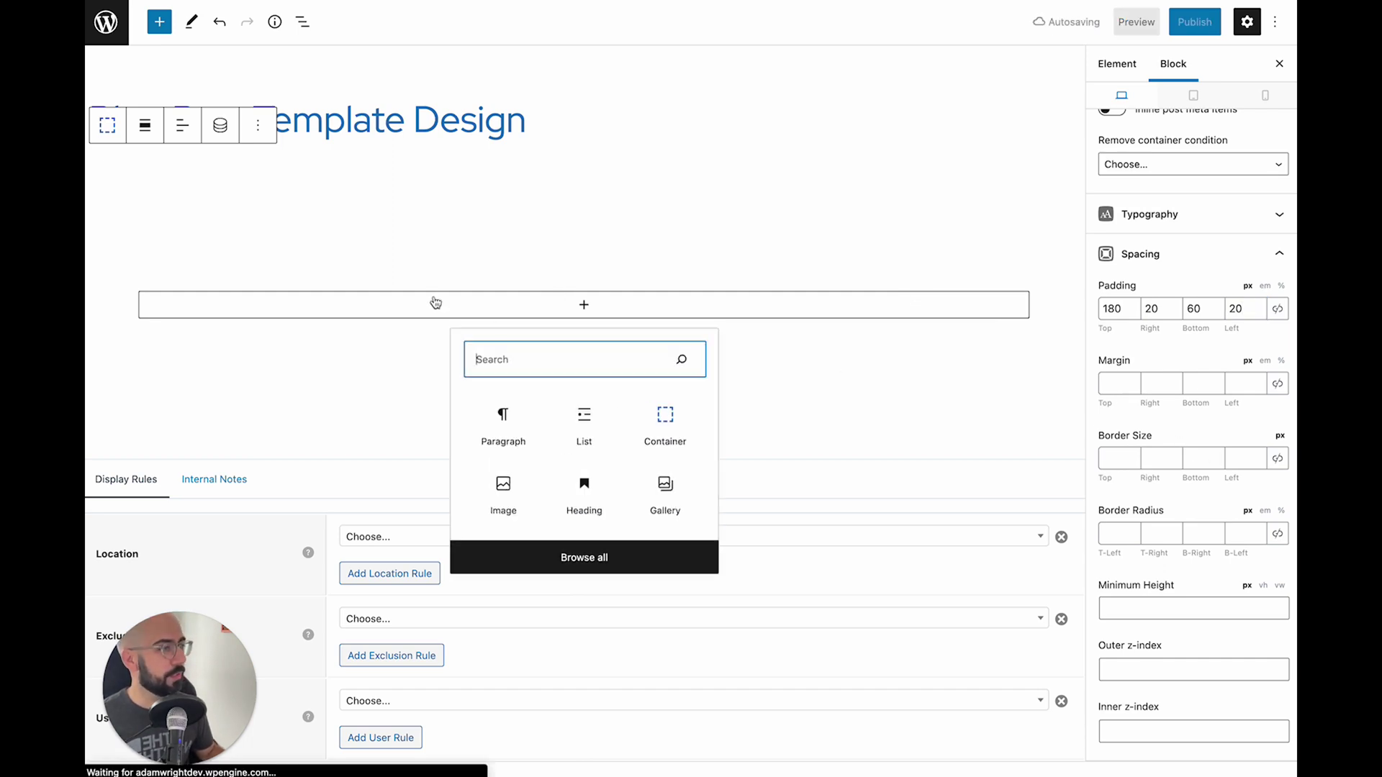
{"action": "left_click", "coordinate": [435, 303]}
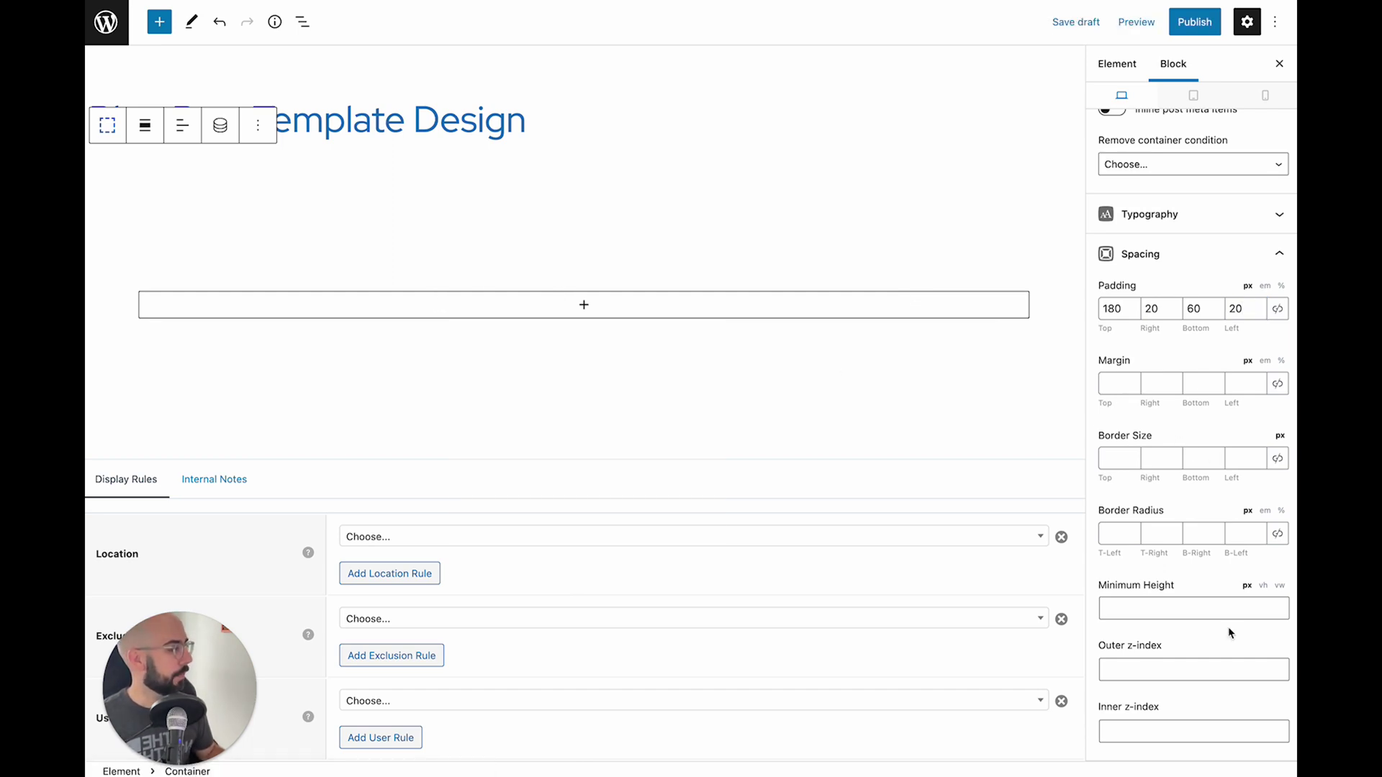
Step: Set the container's background color to the light grey palette color var(--base)
{"action": "scroll", "coordinate": [1231, 633], "scroll_direction": "down", "scroll_amount": 3}
{"action": "left_click", "coordinate": [1213, 588]}
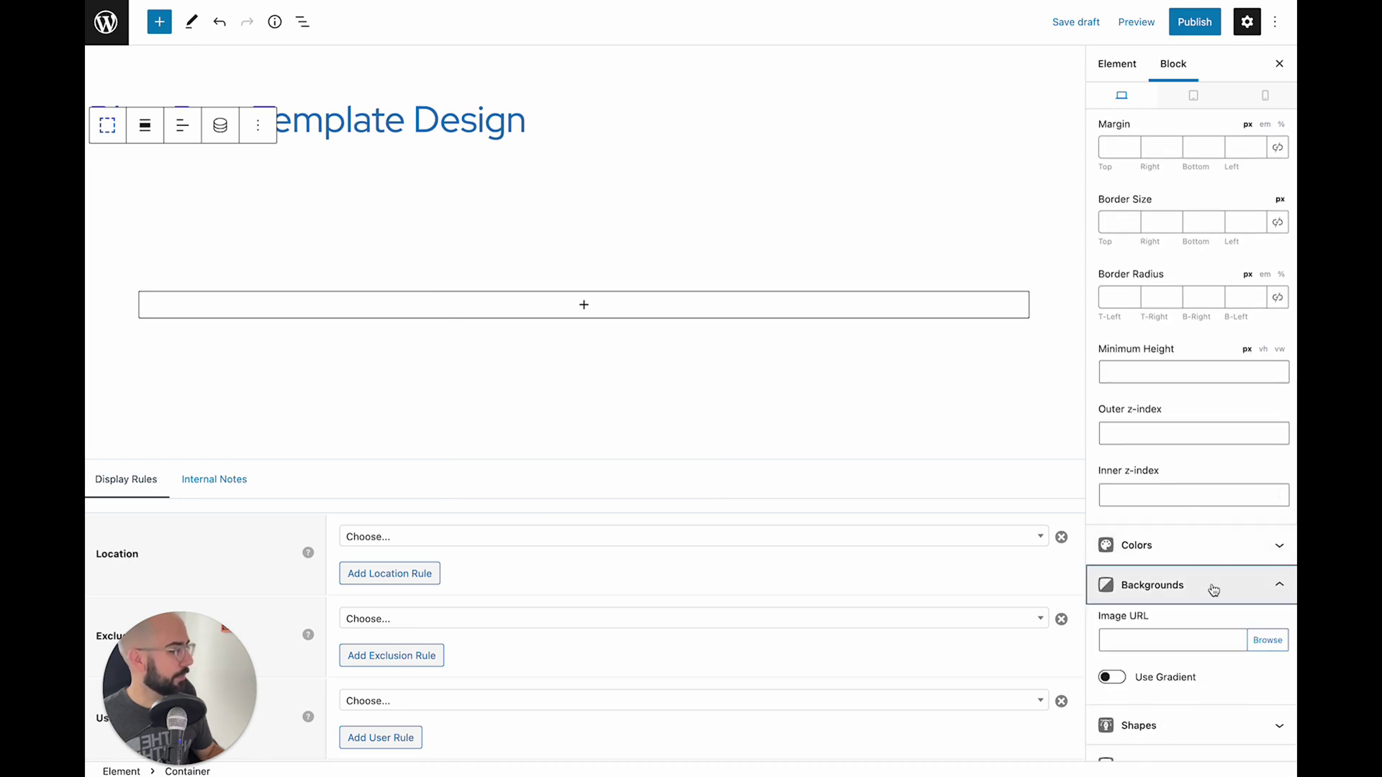
{"action": "left_click", "coordinate": [1216, 550]}
{"action": "scroll", "coordinate": [1283, 475], "scroll_direction": "down", "scroll_amount": 2}
{"action": "left_click", "coordinate": [1276, 449]}
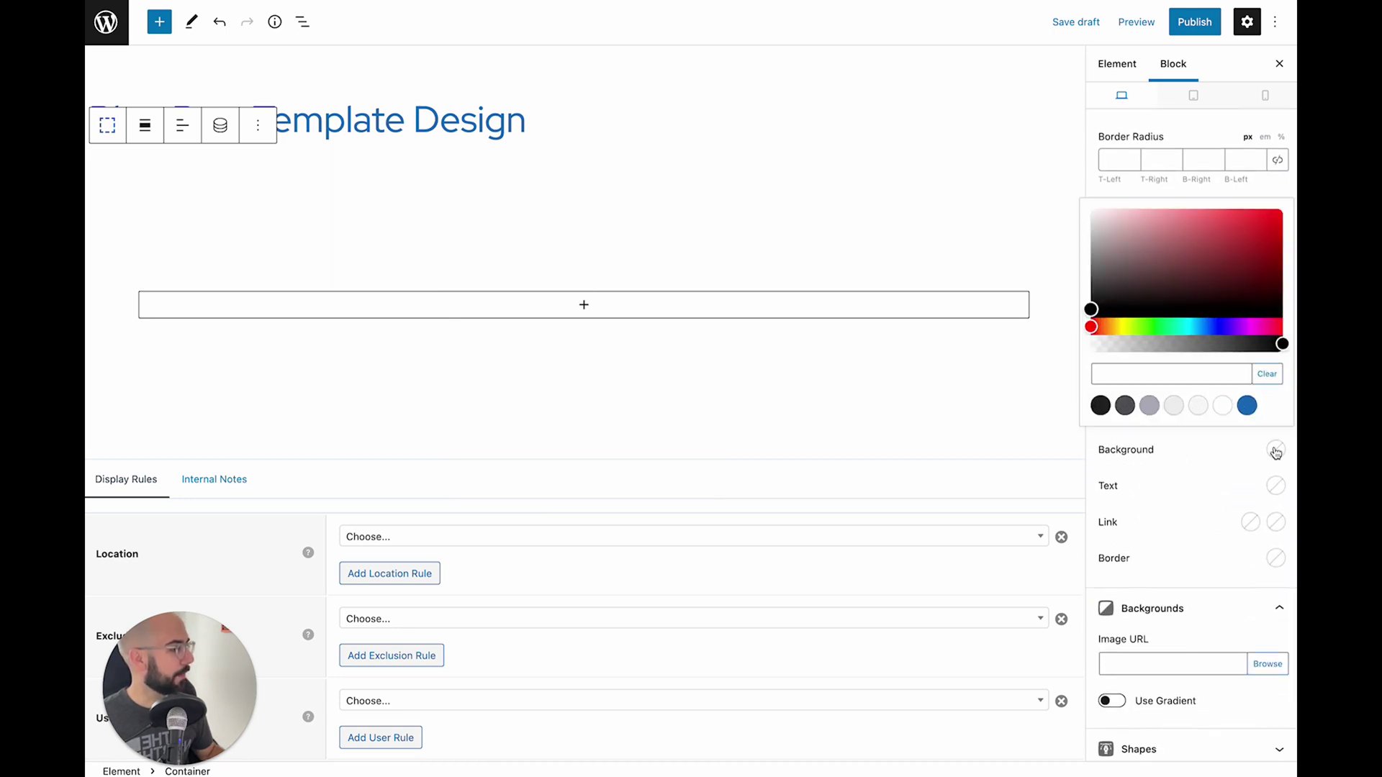
{"action": "left_click", "coordinate": [1167, 405]}
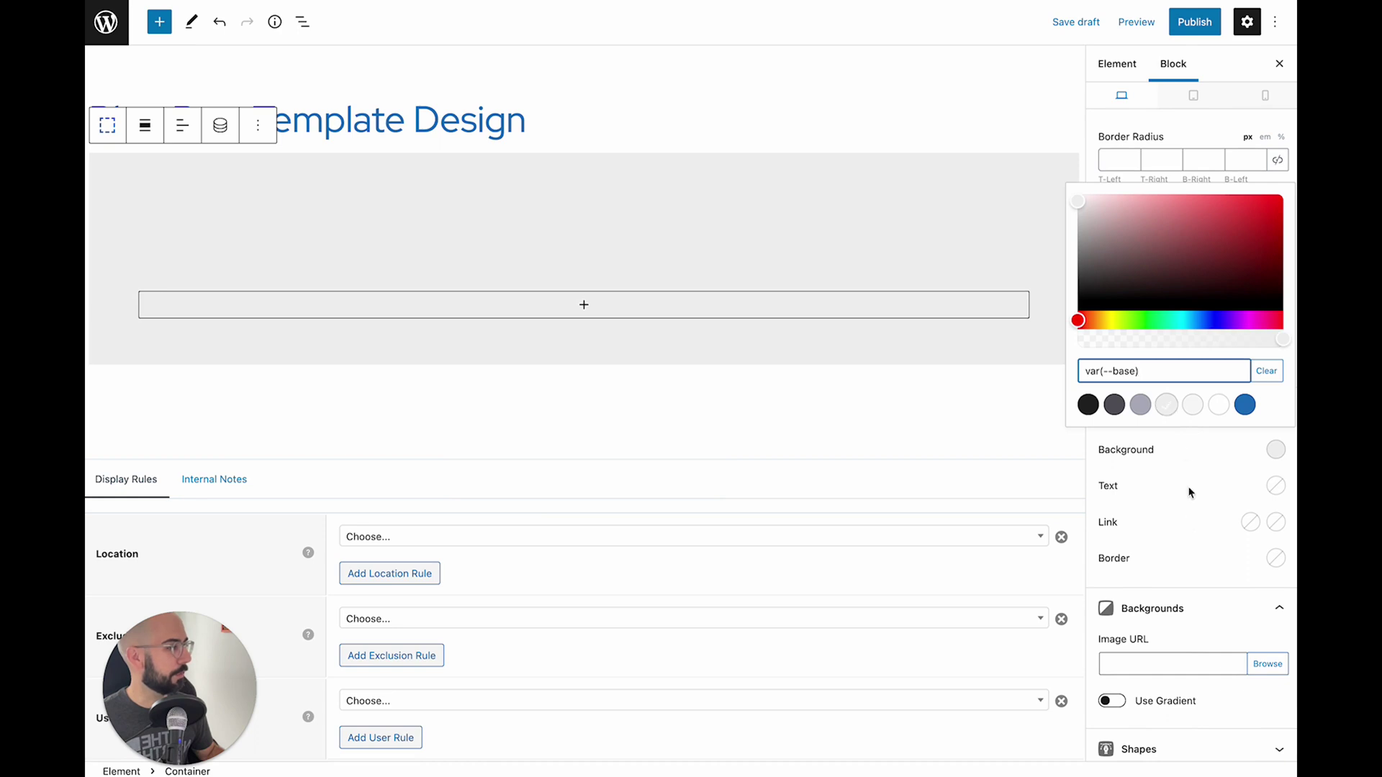
{"action": "left_click", "coordinate": [1066, 476]}
Step: Add a shape to the container and choose the angled shape from the Angles group
{"action": "scroll", "coordinate": [1129, 498], "scroll_direction": "down", "scroll_amount": 2}
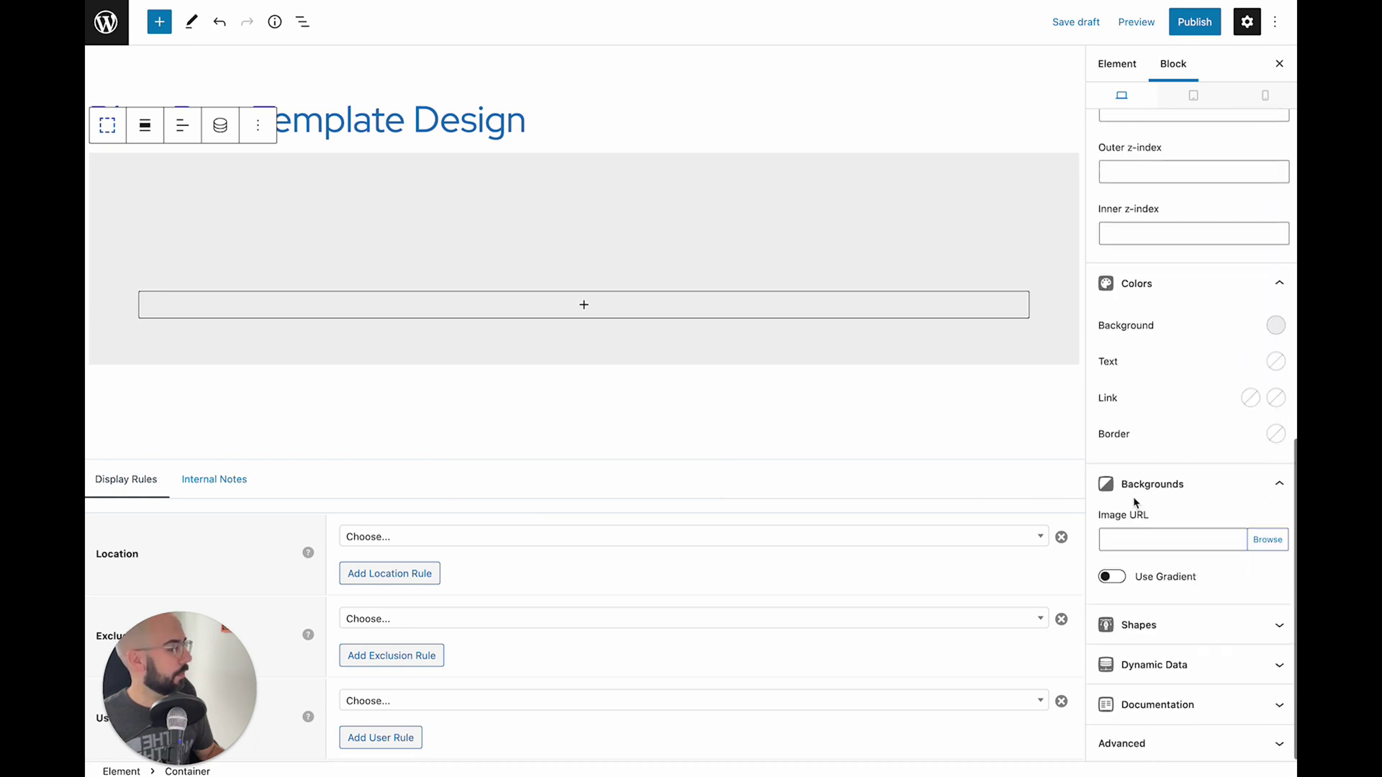
{"action": "left_click", "coordinate": [1227, 640]}
{"action": "scroll", "coordinate": [1195, 611], "scroll_direction": "down", "scroll_amount": 1}
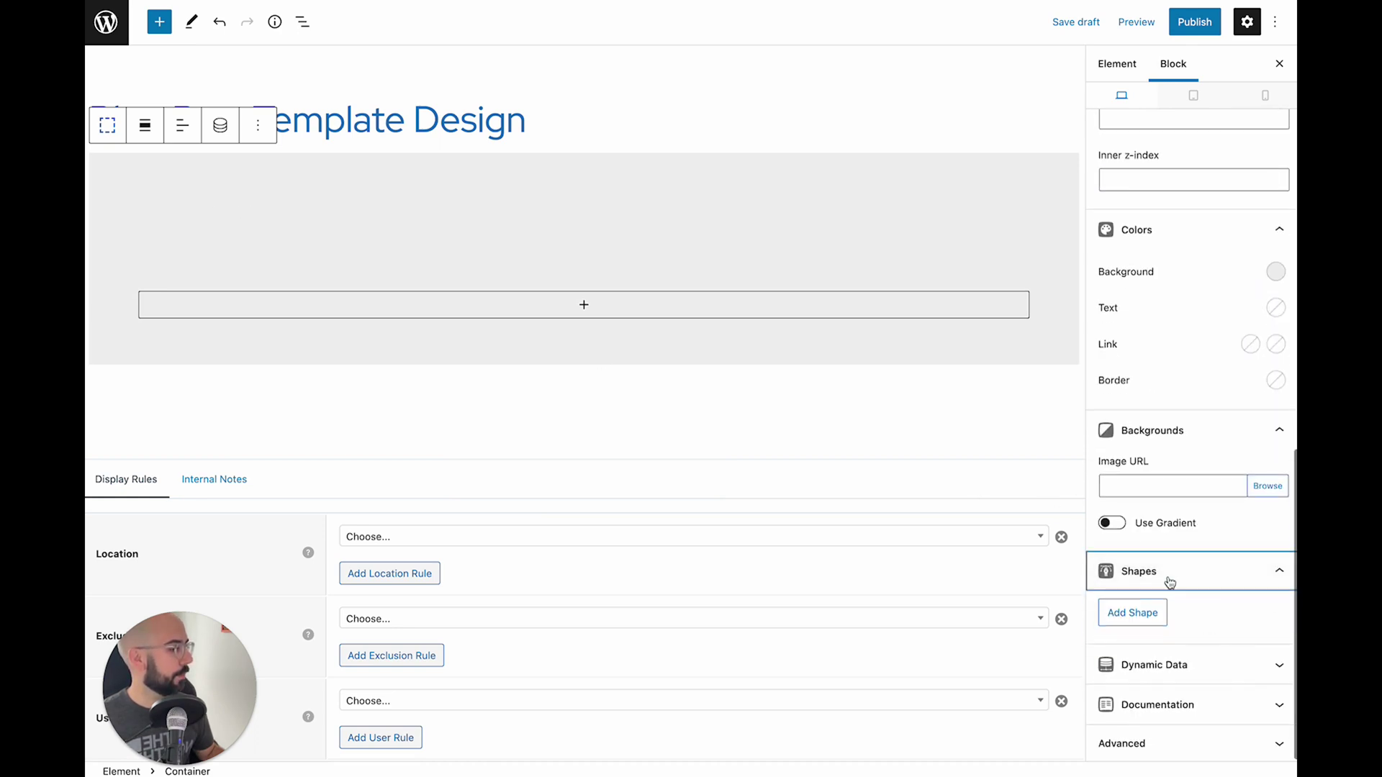
{"action": "left_click", "coordinate": [1134, 615]}
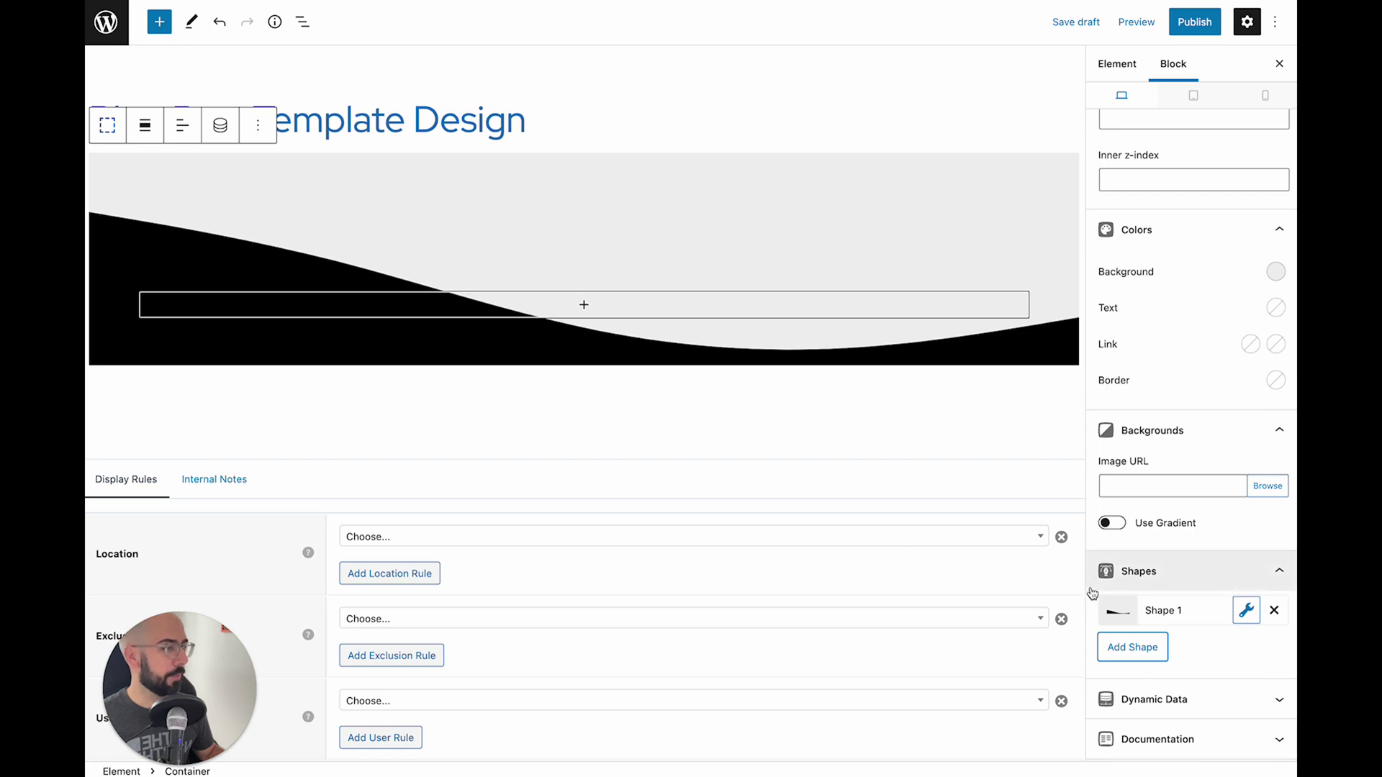
{"action": "left_click", "coordinate": [1246, 611]}
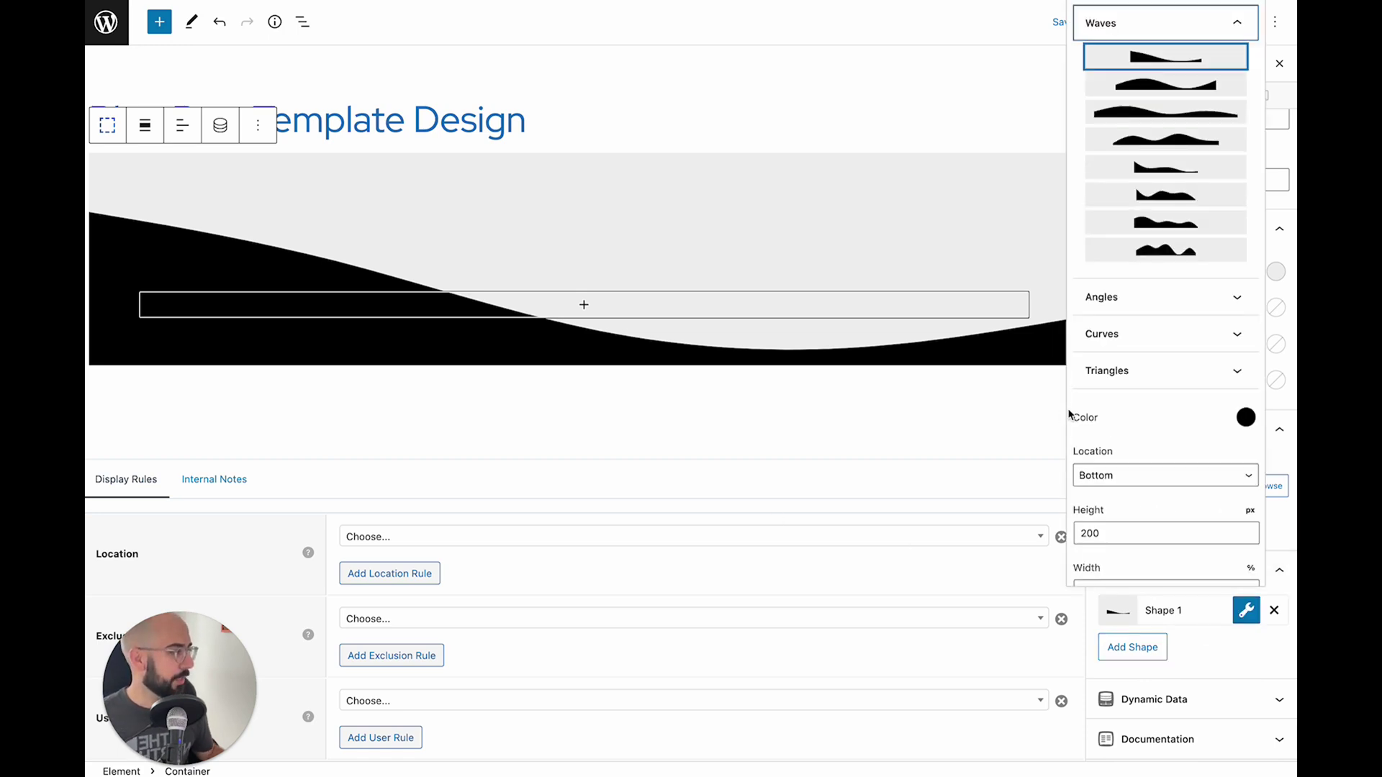
{"action": "left_click", "coordinate": [1172, 298]}
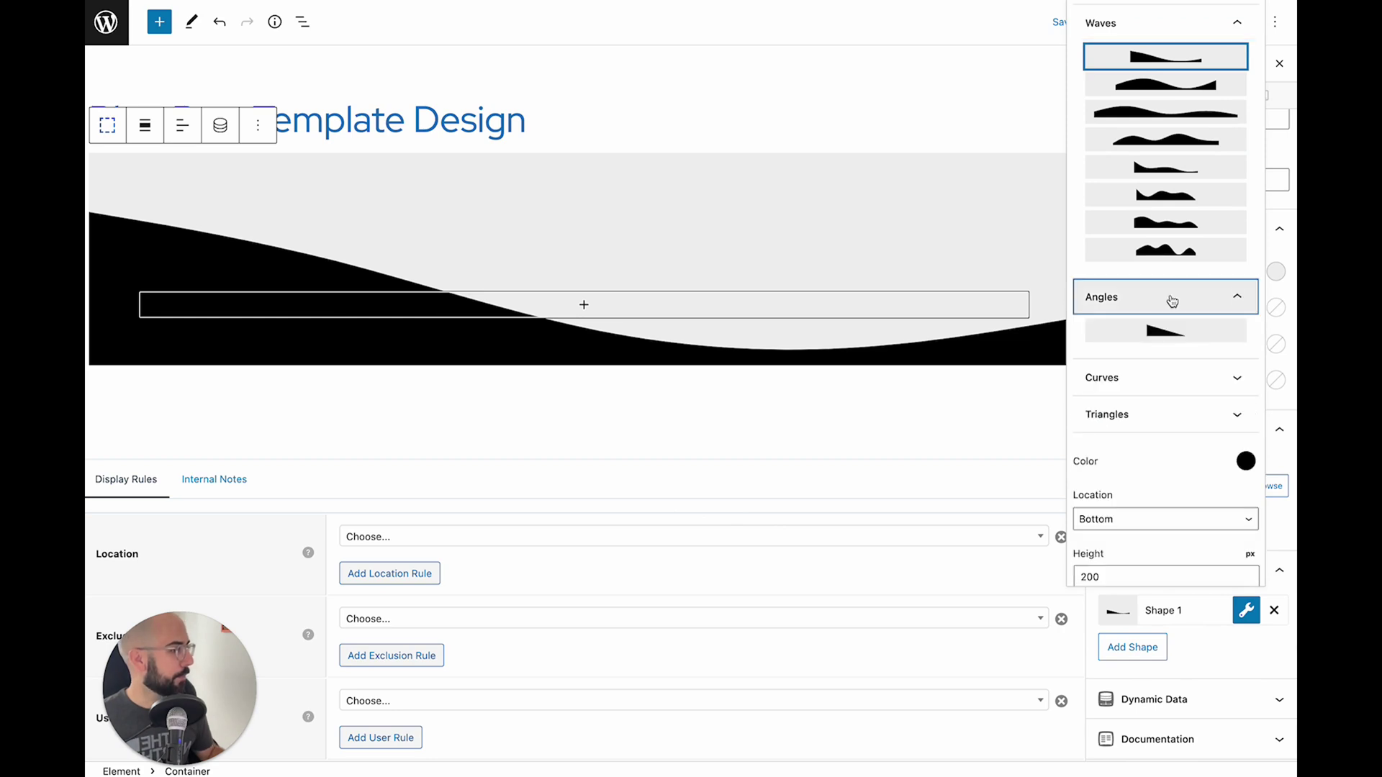
{"action": "left_click", "coordinate": [1170, 339]}
Step: Set the angled shape's color to the white palette color var(--base-3)
{"action": "left_click", "coordinate": [1246, 292]}
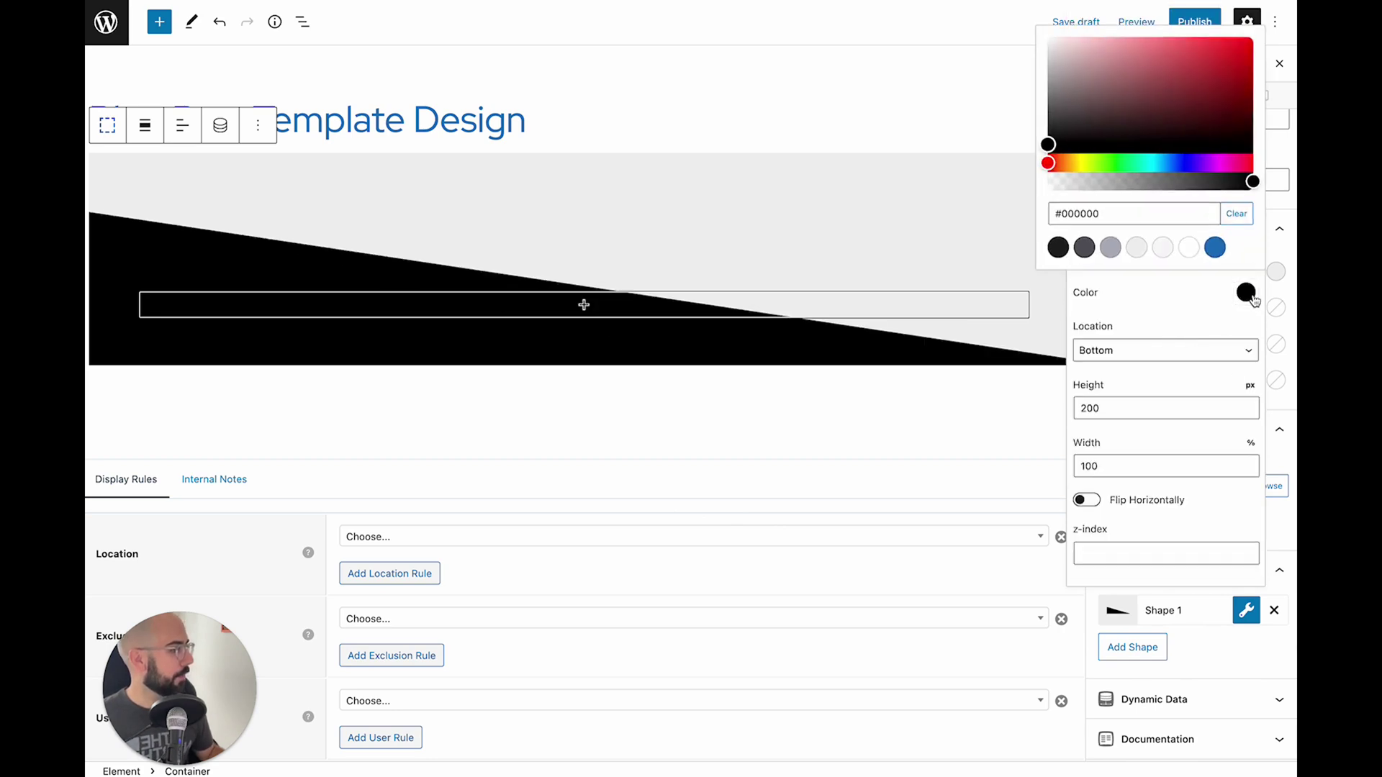
{"action": "left_click", "coordinate": [1187, 249]}
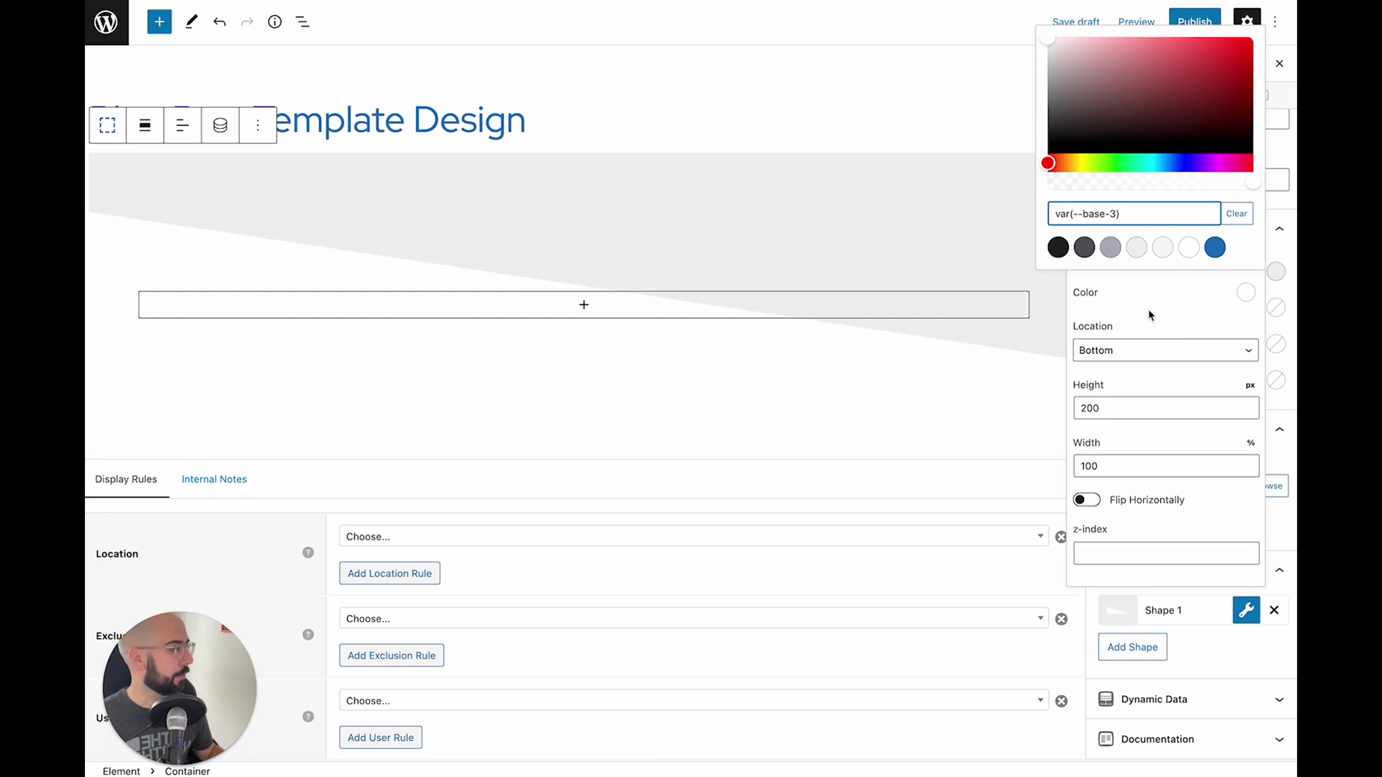
{"action": "left_click", "coordinate": [1187, 314]}
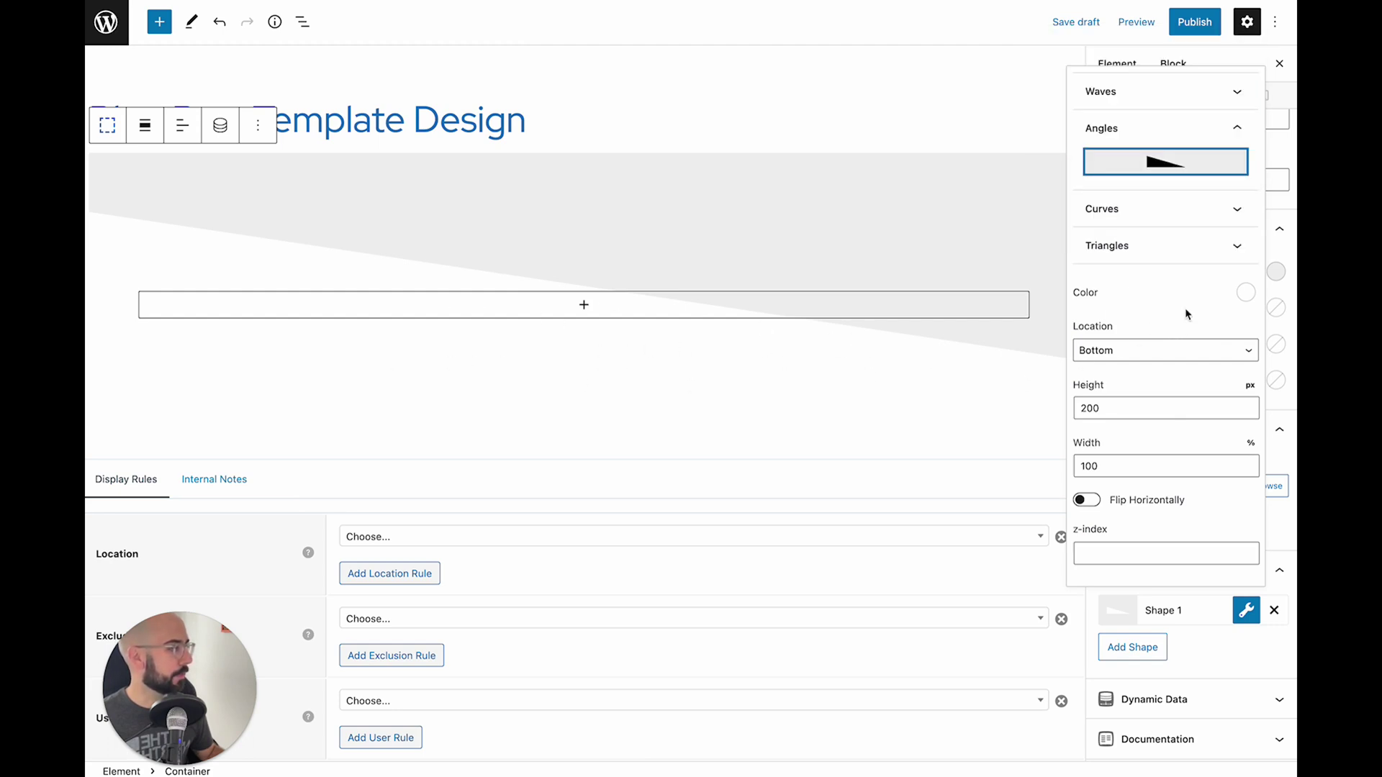
Step: Set the angled shape's height to 100 px and flip it horizontally
{"action": "left_click", "coordinate": [1099, 408]}
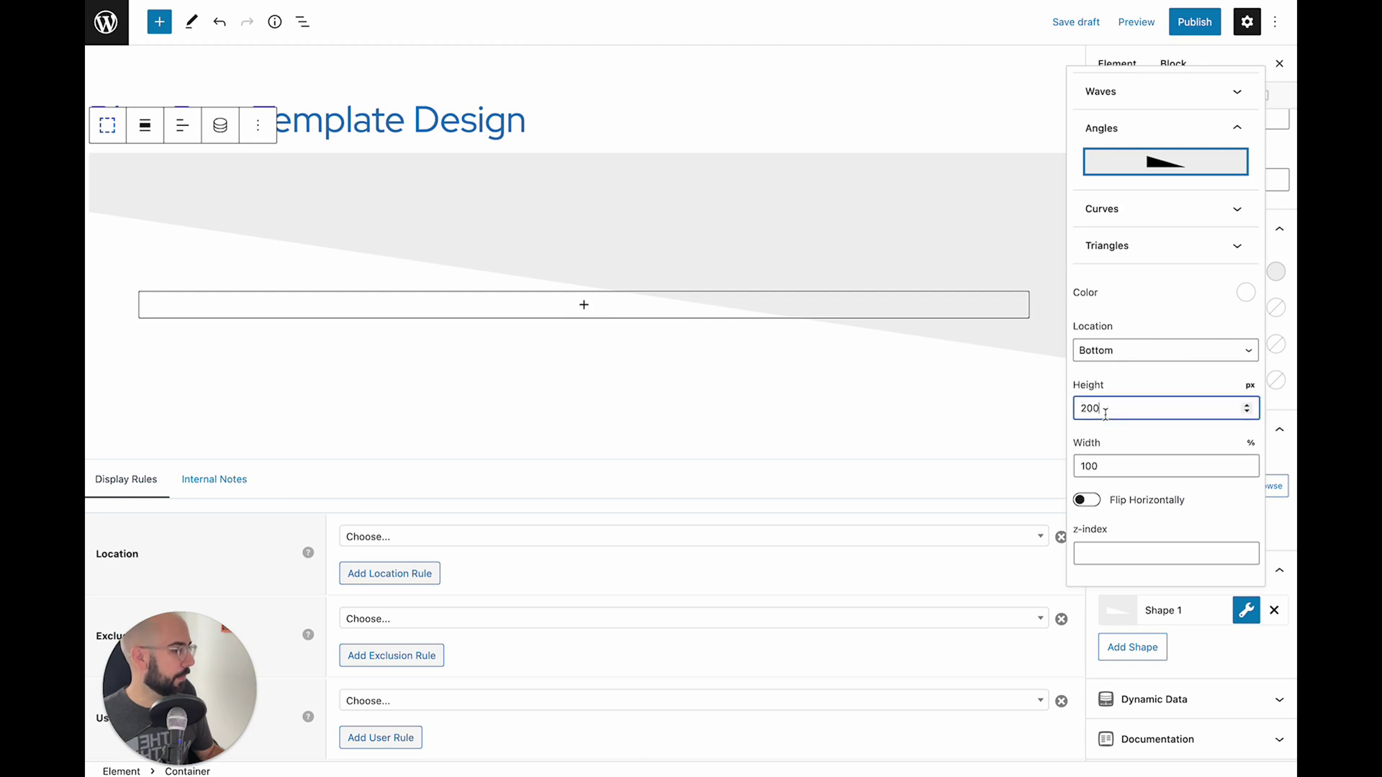
{"action": "double_click", "coordinate": [1100, 408]}
{"action": "type", "text": "100"}
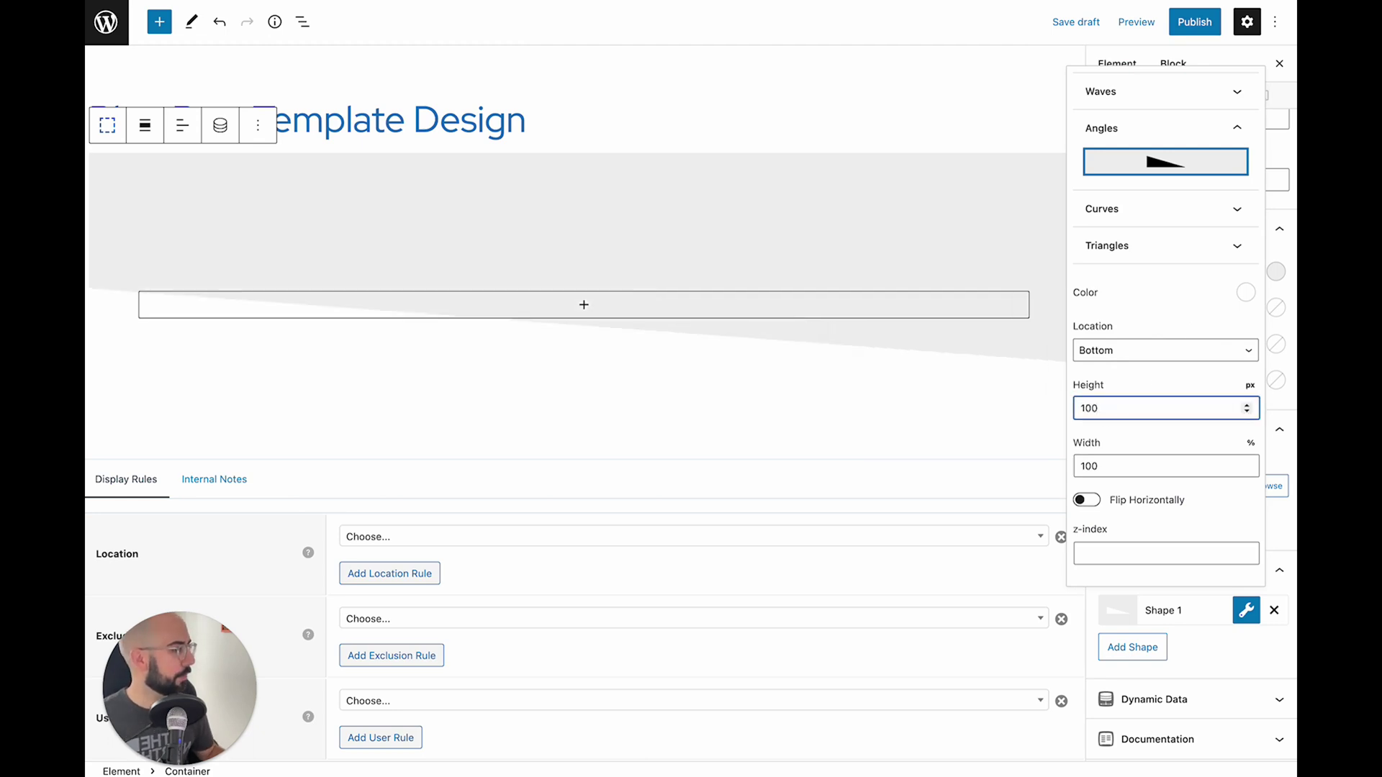
{"action": "left_click", "coordinate": [1086, 500]}
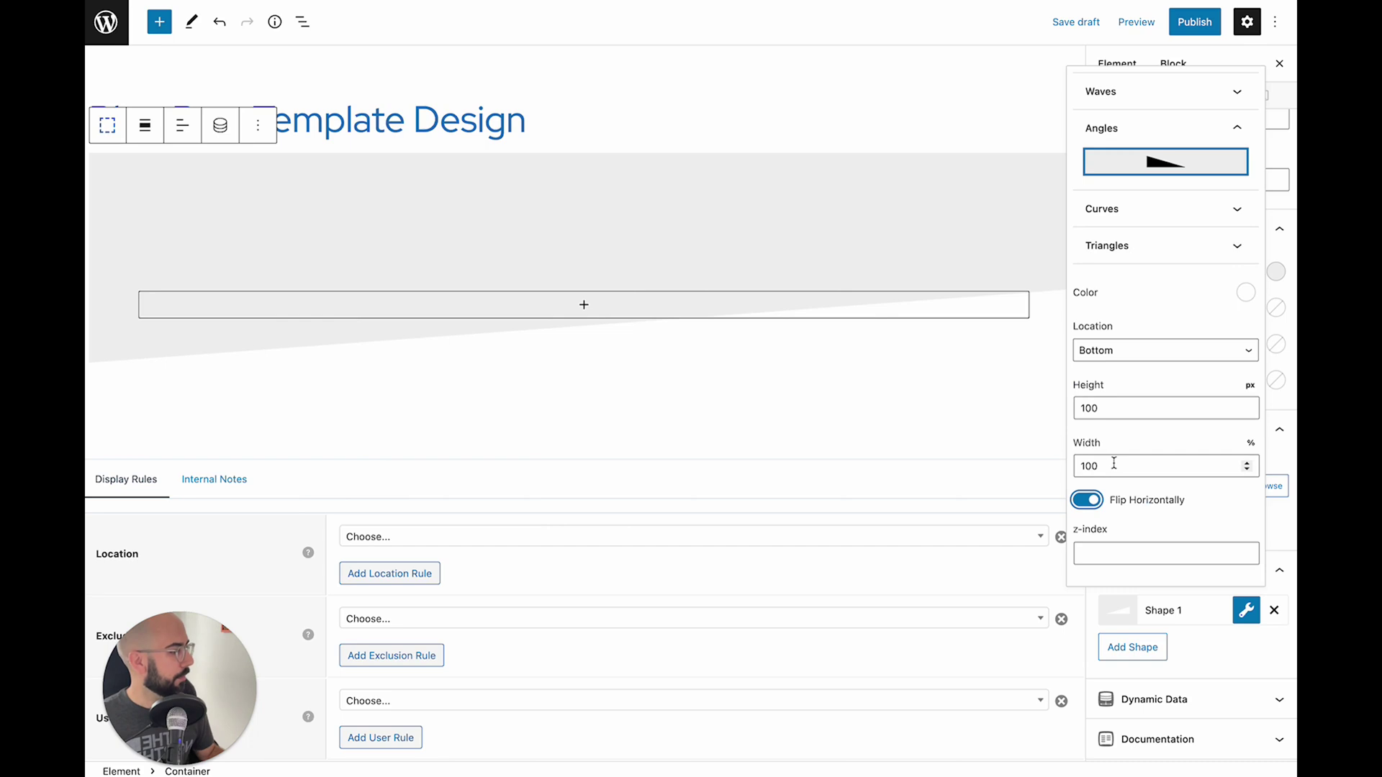
{"action": "left_click", "coordinate": [747, 389]}
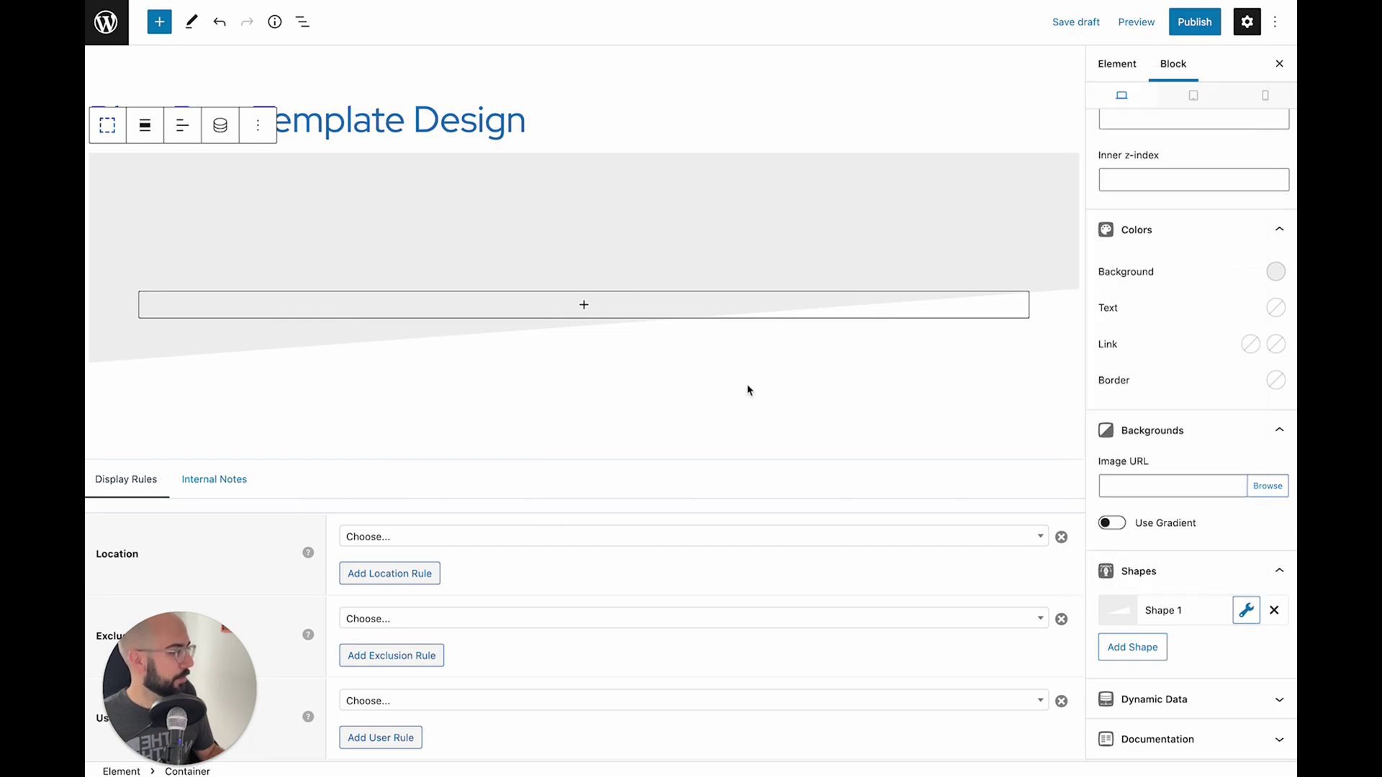
Step: Insert a Grid block with two equal containers inside the main container
{"action": "left_click", "coordinate": [477, 316]}
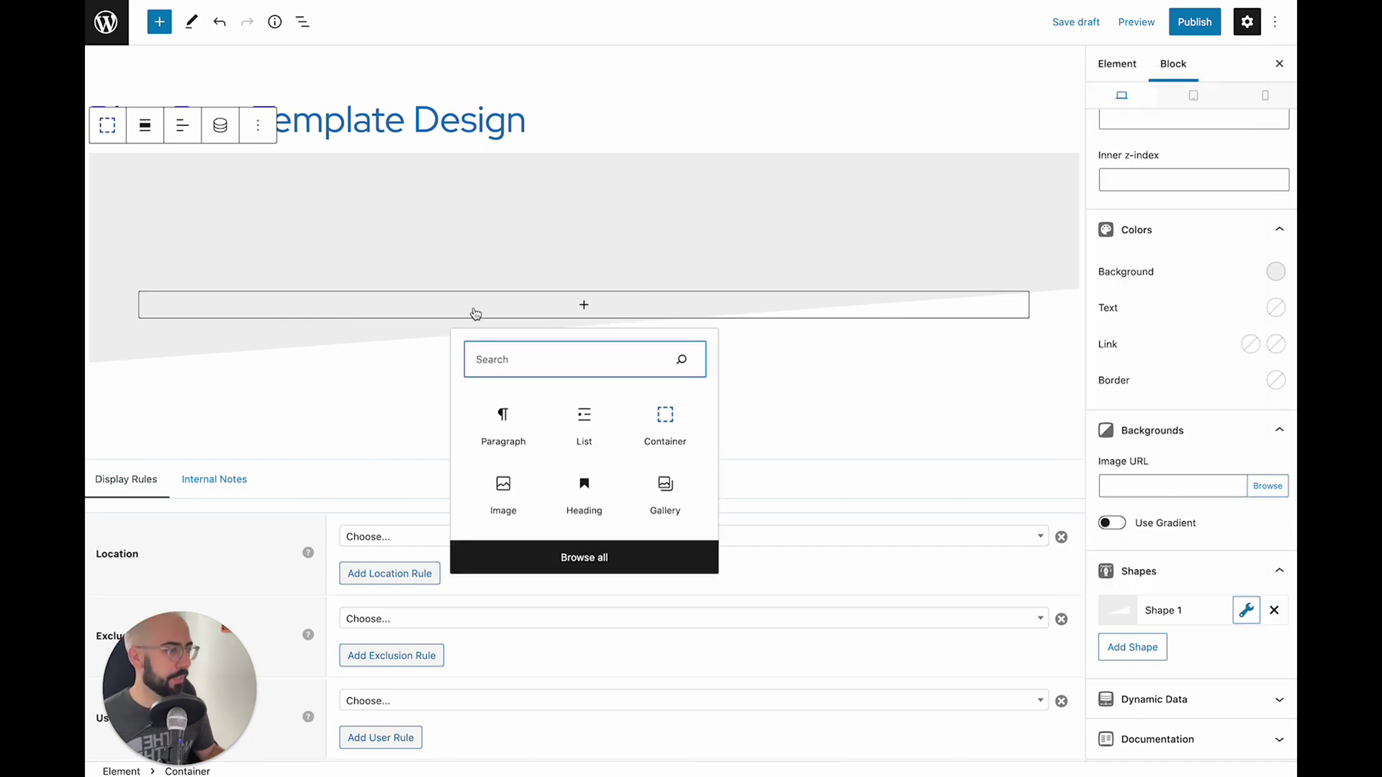
{"action": "type", "text": "gr"}
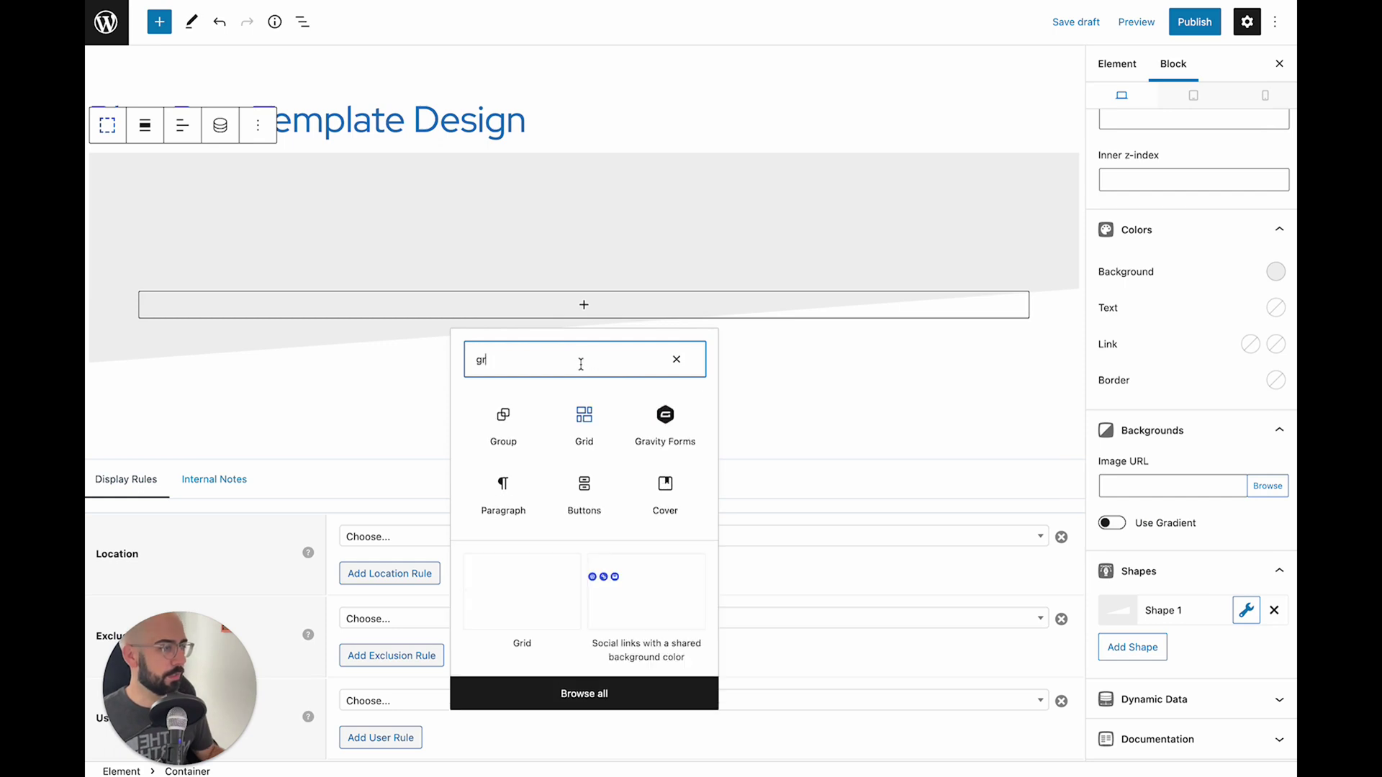
{"action": "left_click", "coordinate": [581, 425]}
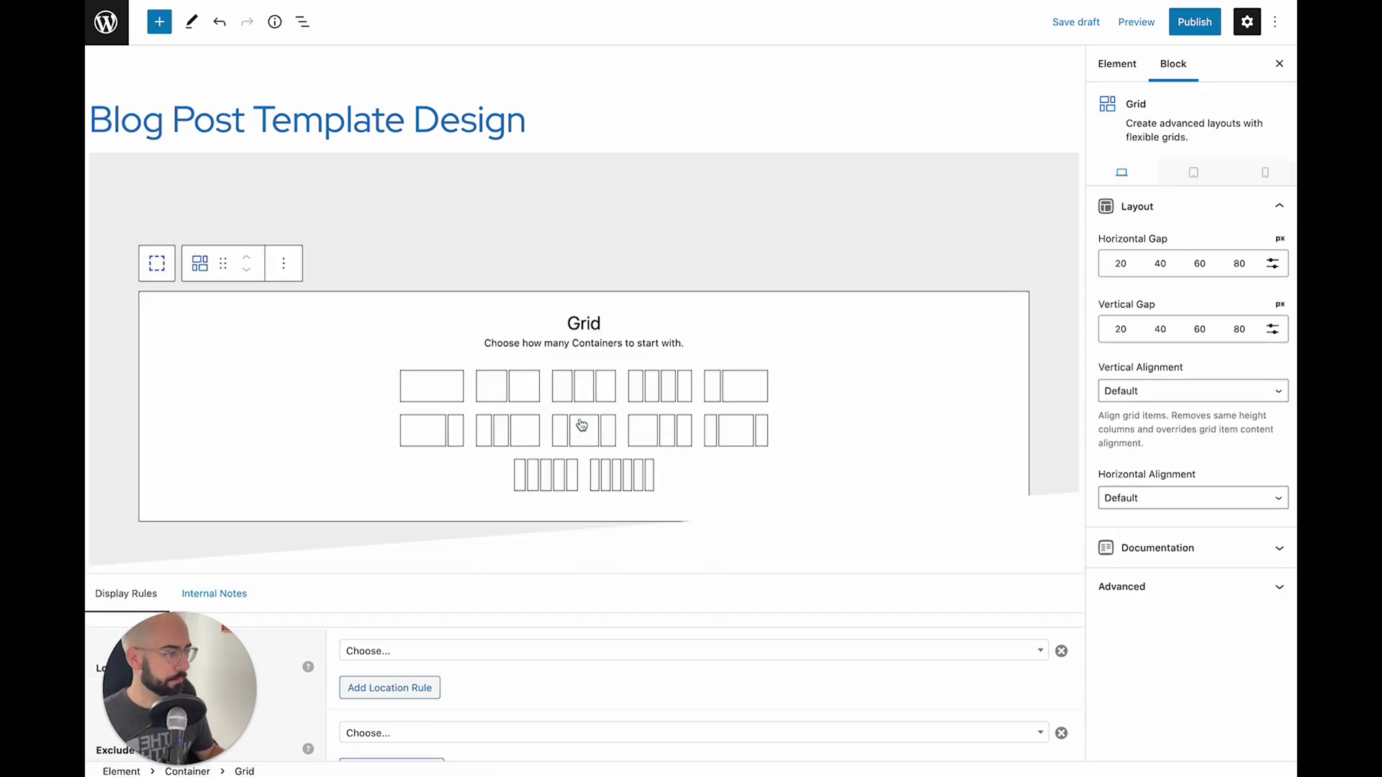
{"action": "left_click", "coordinate": [518, 391]}
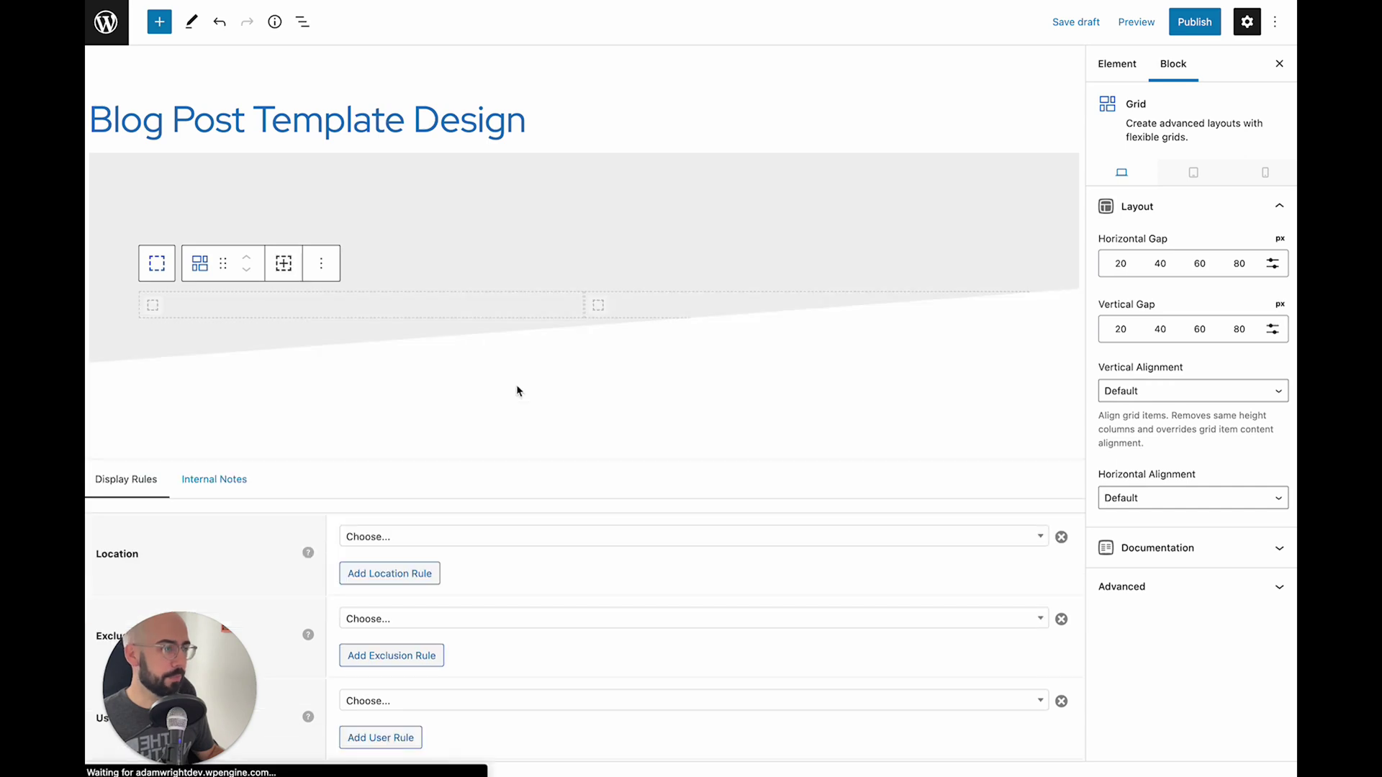
Step: Insert a Headline block in the first container of the grid
{"action": "left_click", "coordinate": [180, 312]}
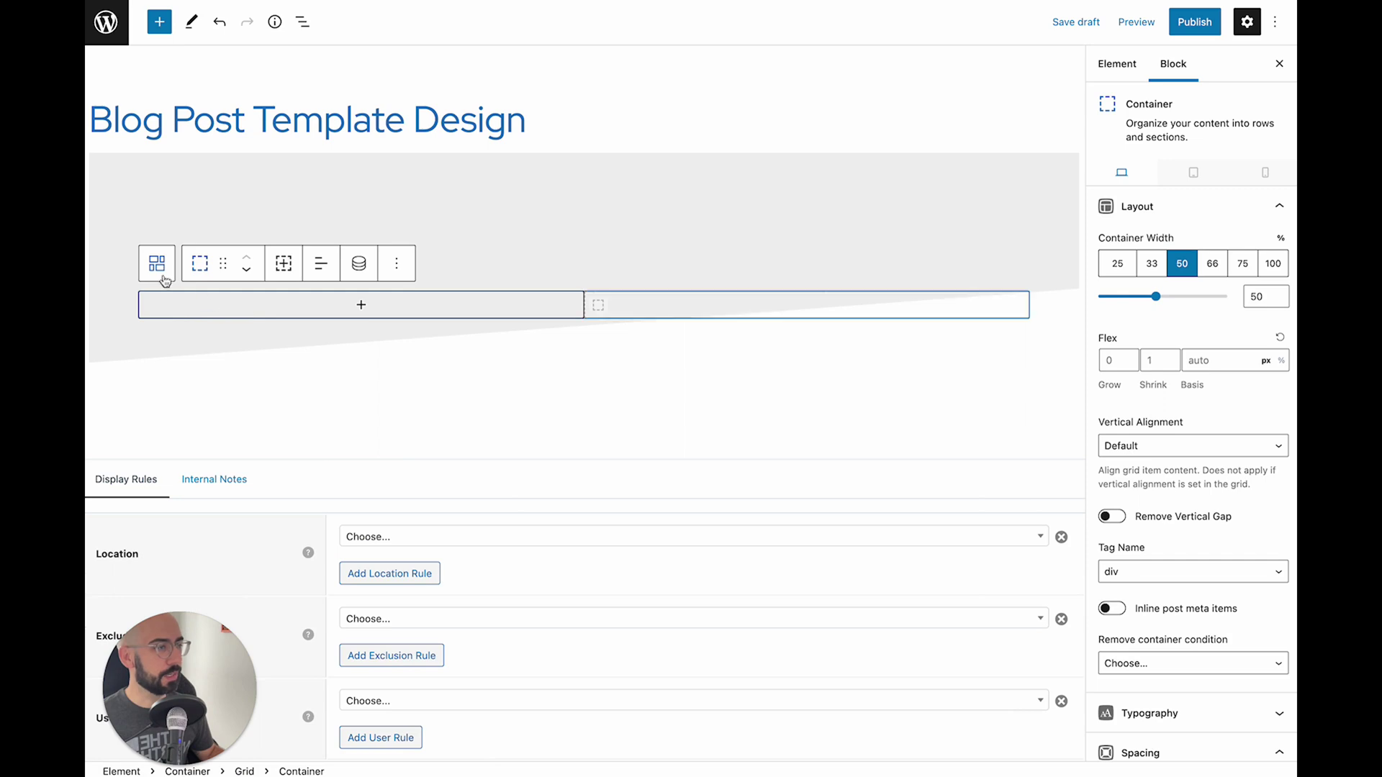
{"action": "left_click", "coordinate": [212, 306]}
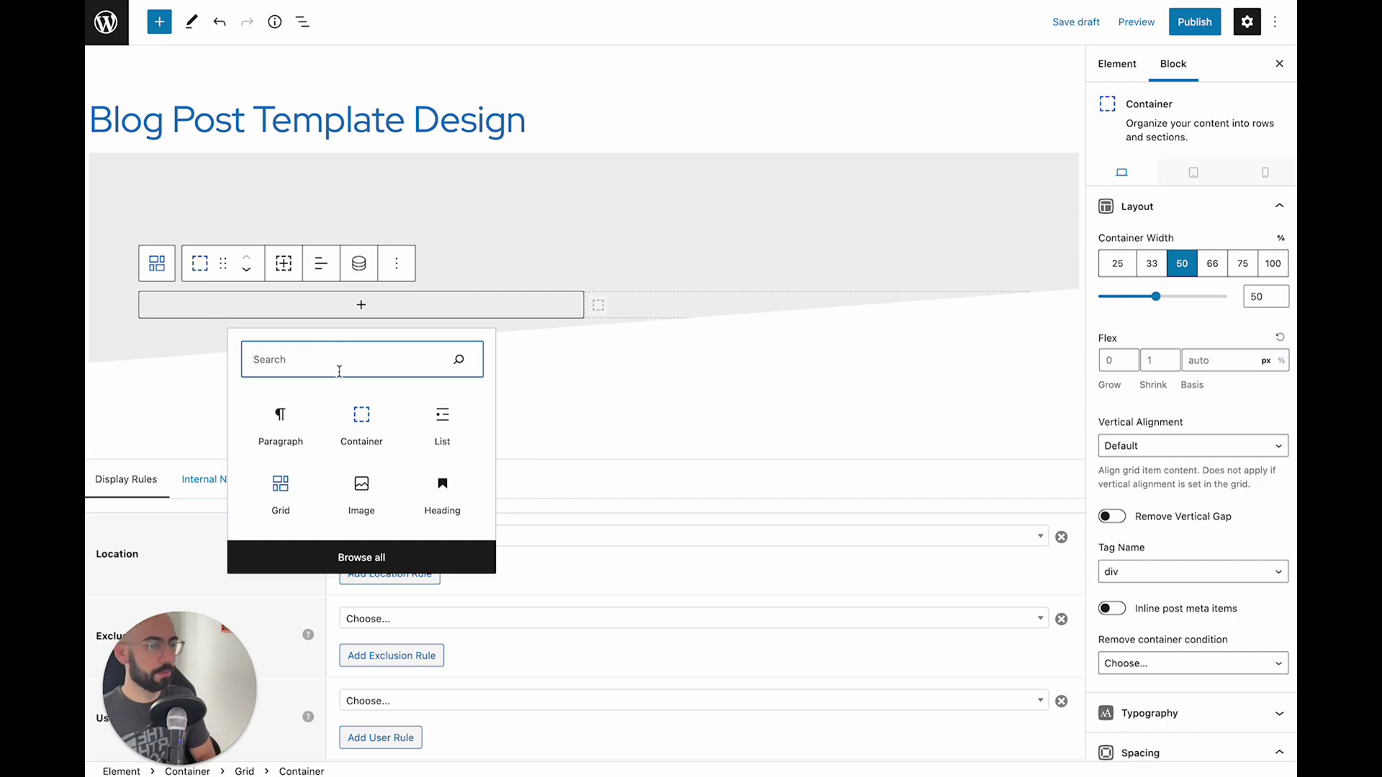
{"action": "type", "text": "head"}
{"action": "left_click", "coordinate": [361, 418]}
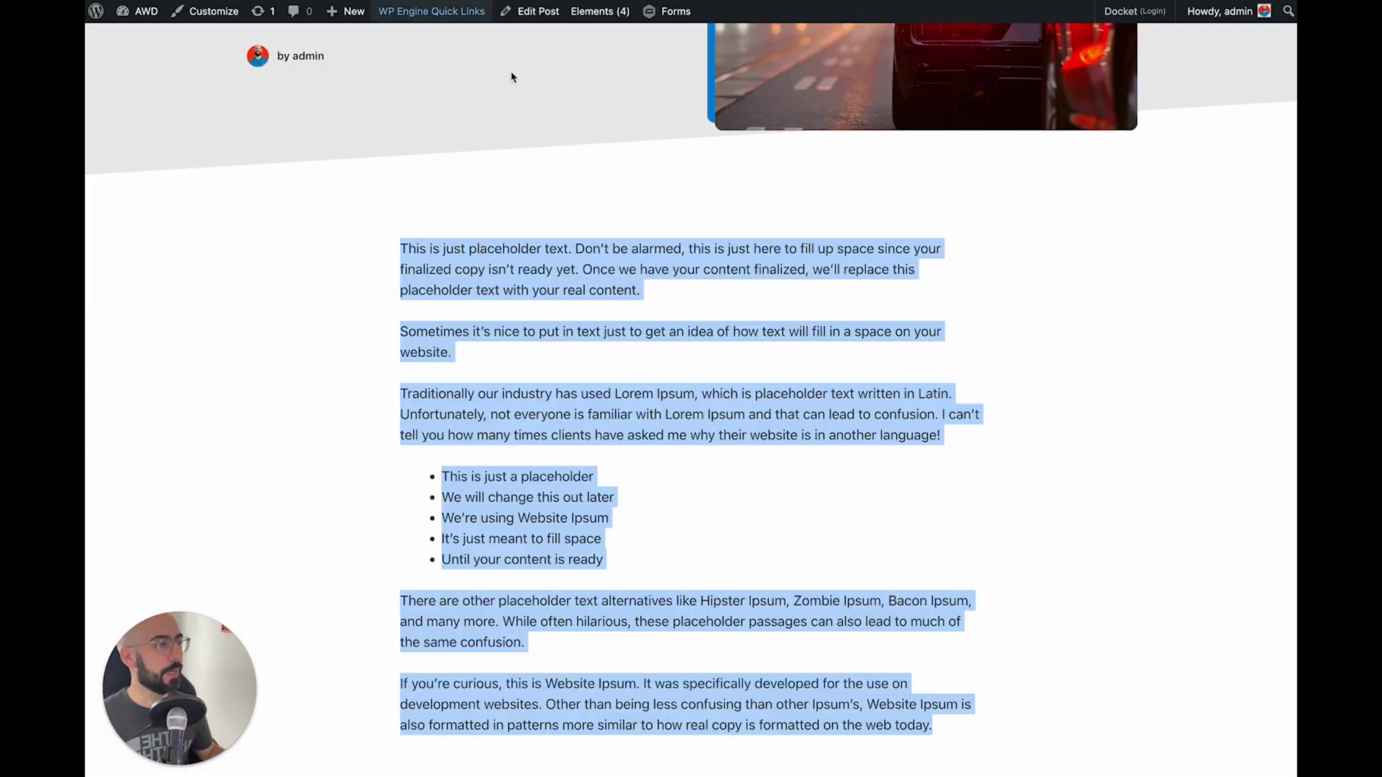
Step: Check the header text of the finished example post, and set the new Headline block's tag to paragraph
{"action": "left_click", "coordinate": [492, 242]}
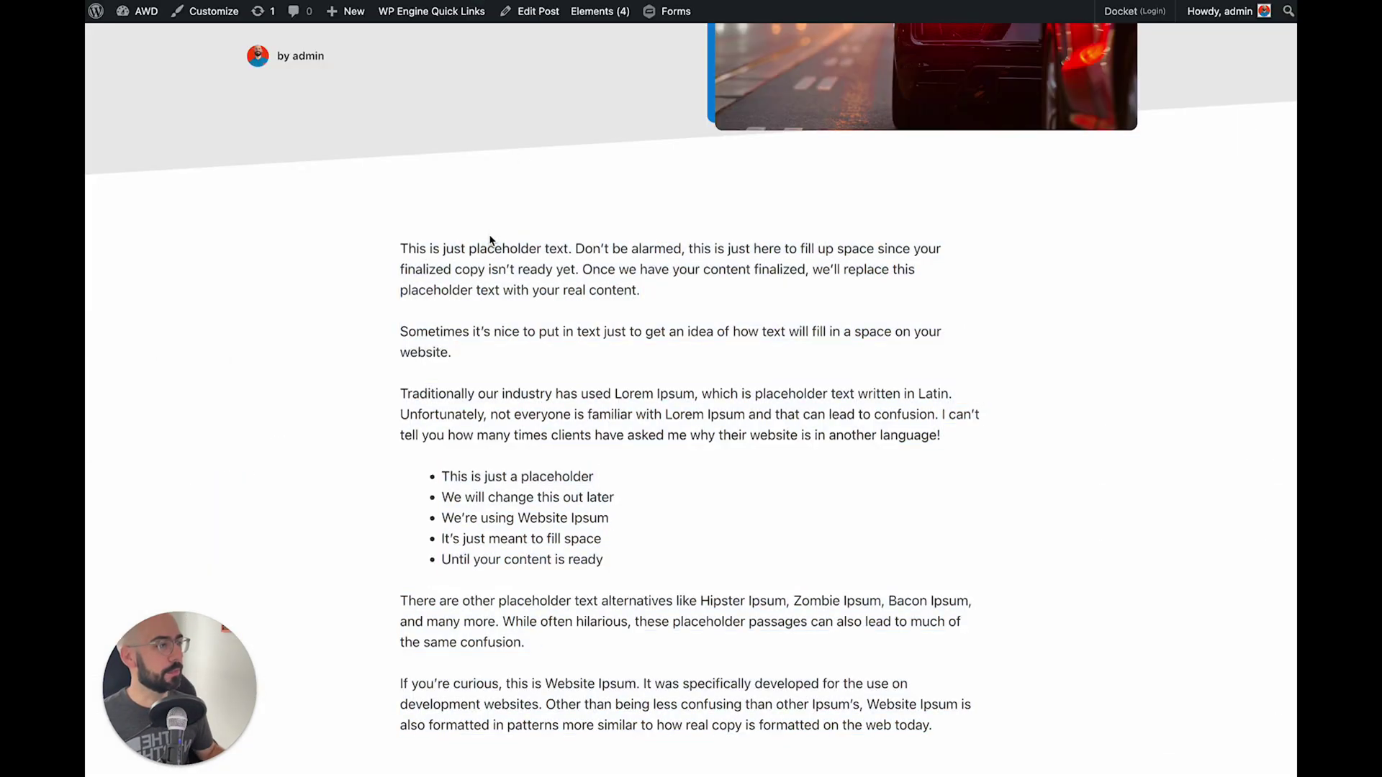
{"action": "scroll", "coordinate": [492, 242], "scroll_direction": "up", "scroll_amount": 5}
{"action": "left_click_drag", "start_coordinate": [252, 220], "coordinate": [433, 219]}
{"action": "left_click", "coordinate": [434, 220]}
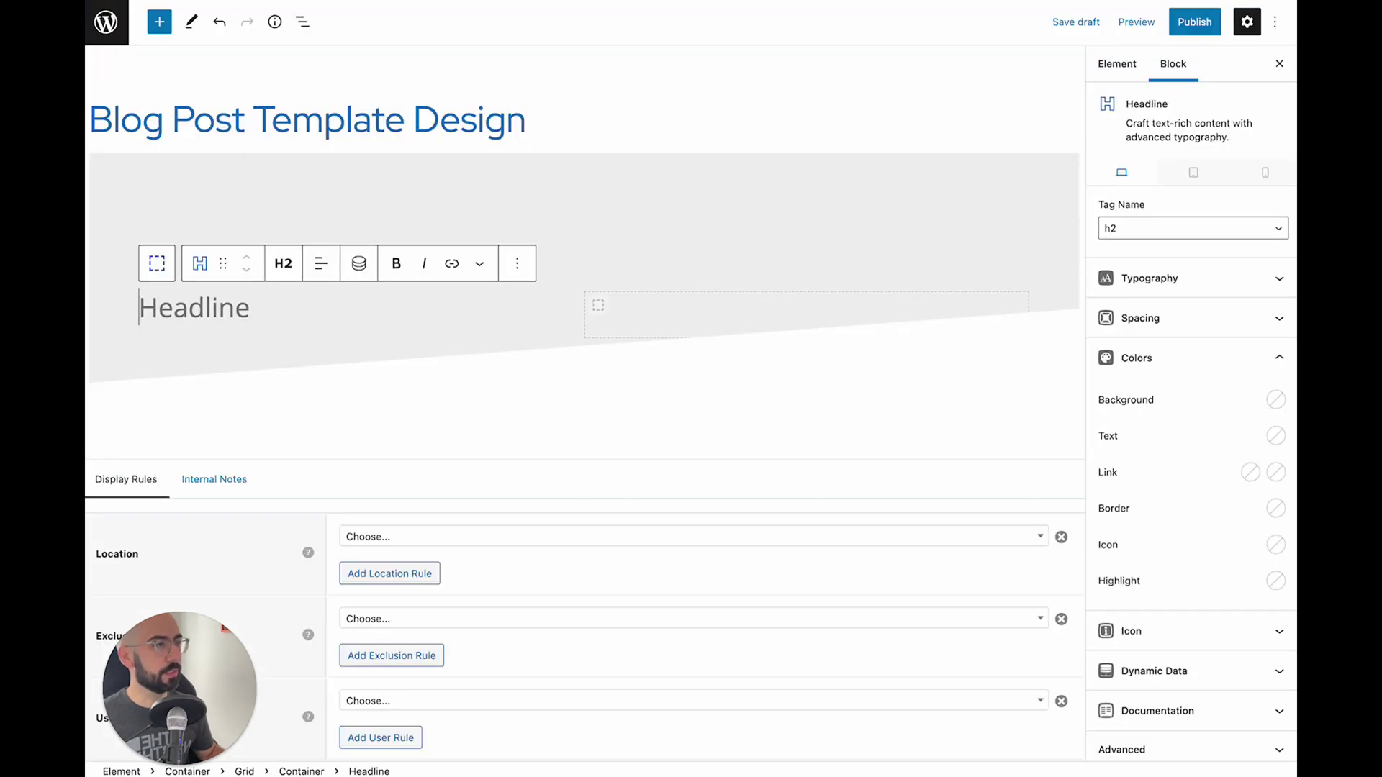
{"action": "left_click", "coordinate": [289, 271]}
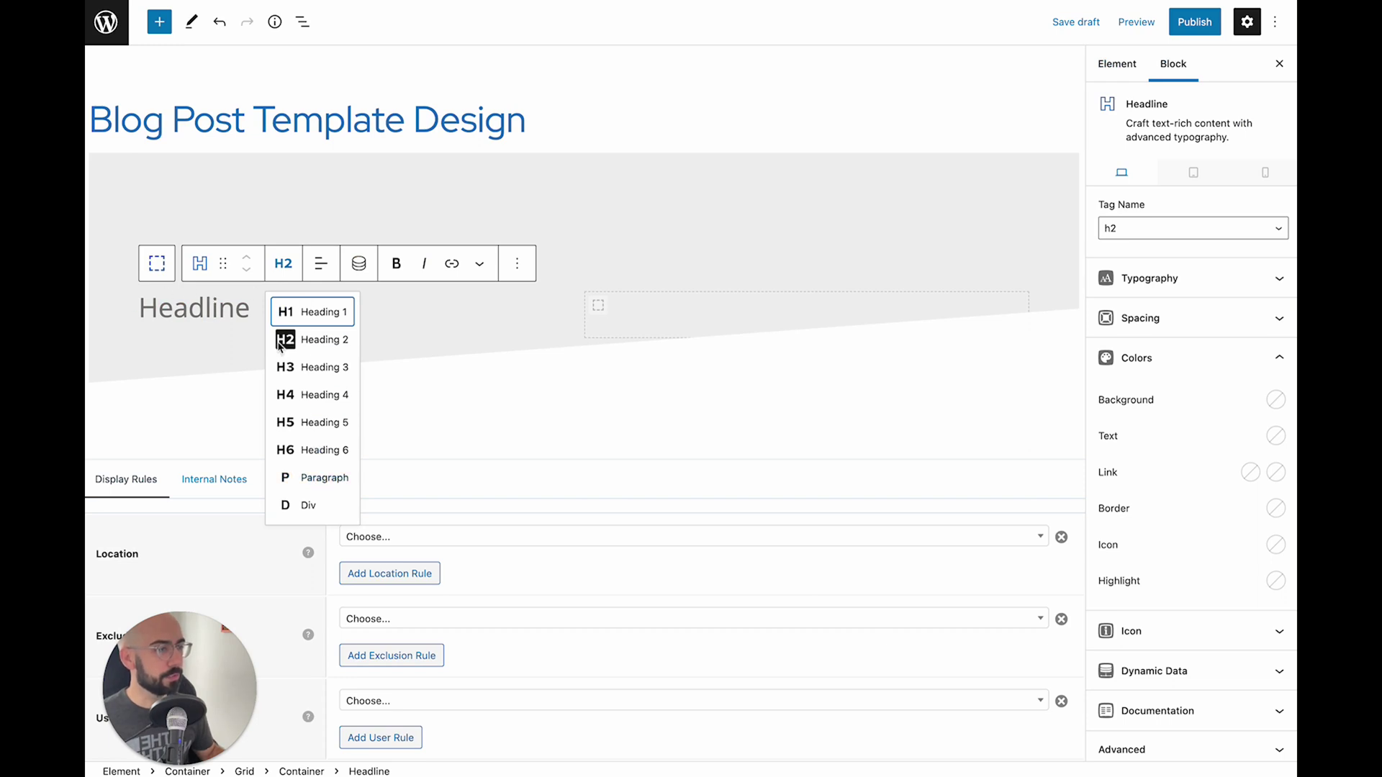
{"action": "left_click", "coordinate": [312, 478]}
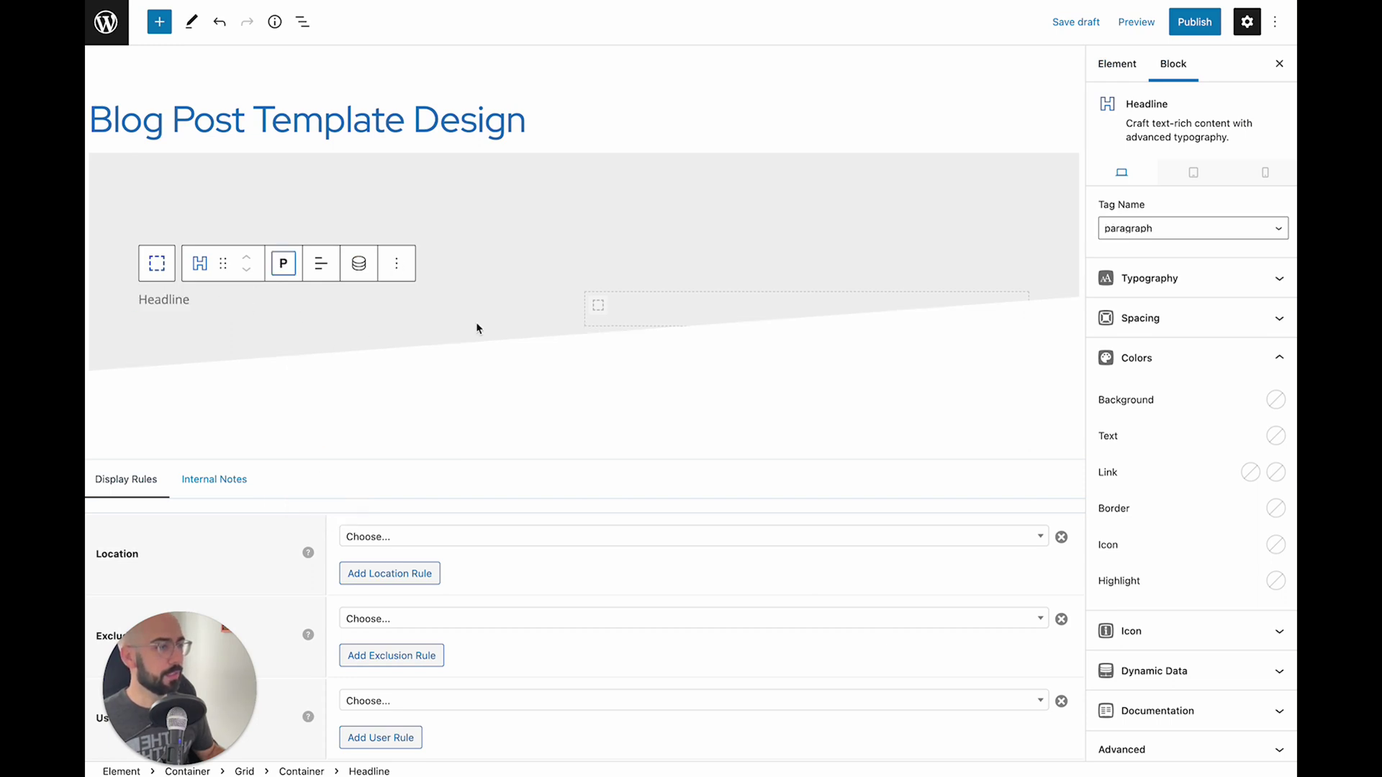
Step: Enable dynamic data for the paragraph headline and use the current post's Post date as its content source
{"action": "scroll", "coordinate": [1288, 532], "scroll_direction": "down", "scroll_amount": 1}
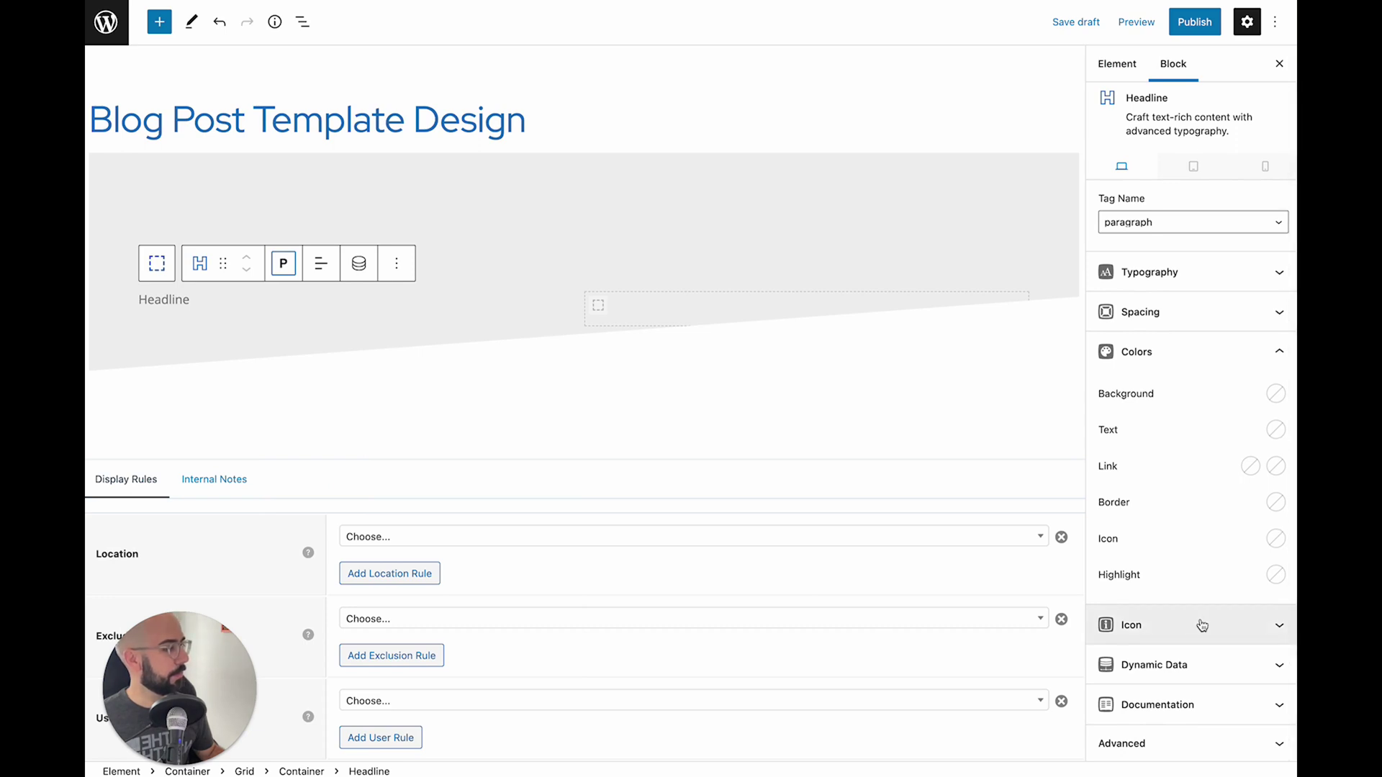
{"action": "left_click", "coordinate": [1204, 671]}
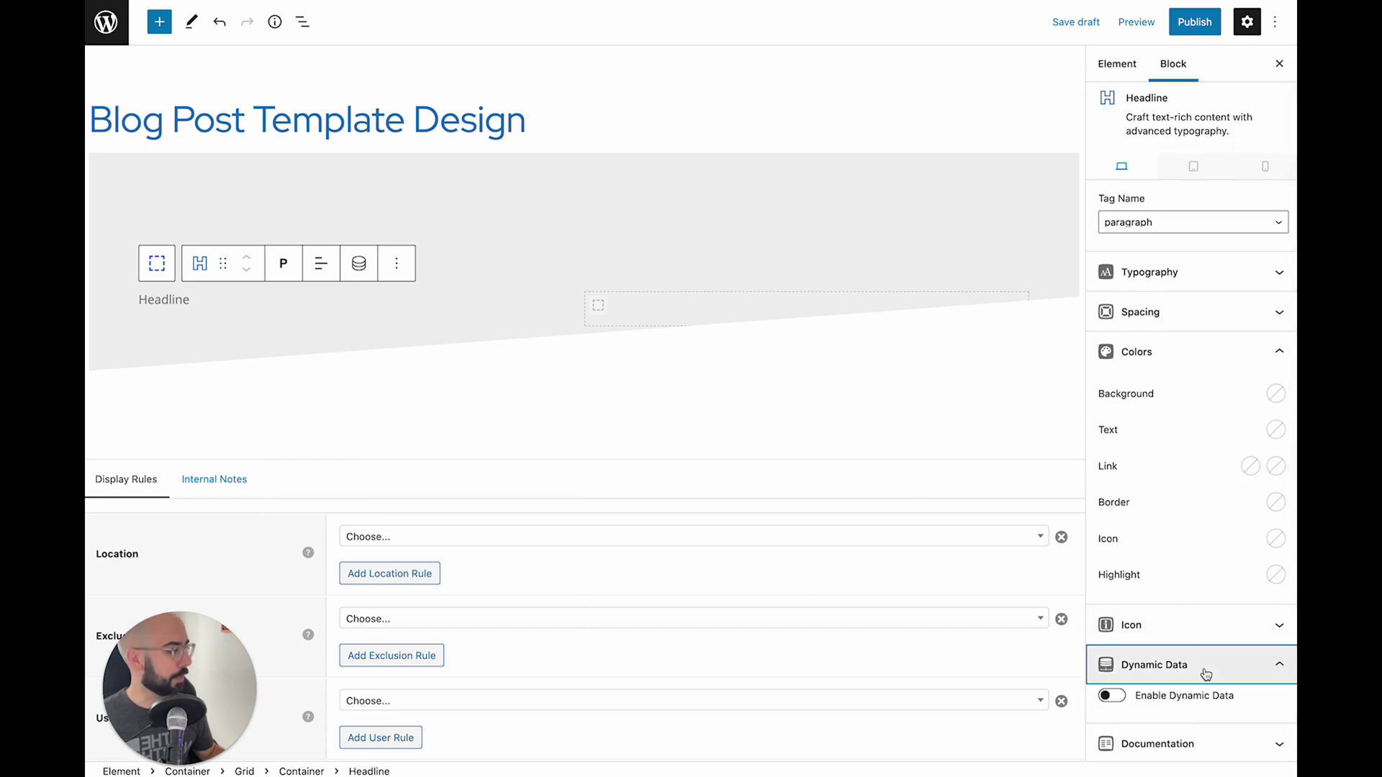
{"action": "left_click", "coordinate": [1112, 656]}
{"action": "scroll", "coordinate": [1189, 561], "scroll_direction": "down", "scroll_amount": 3}
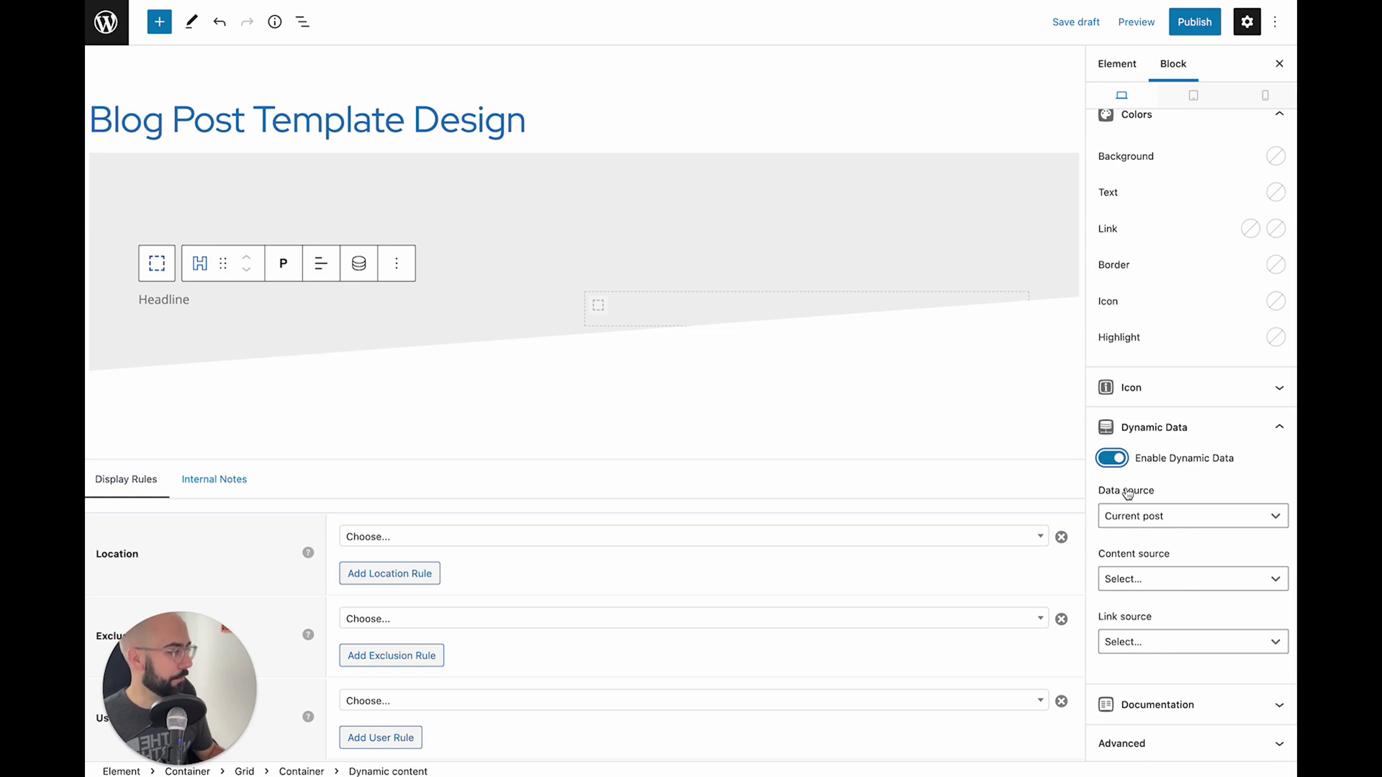
{"action": "left_click", "coordinate": [1141, 580]}
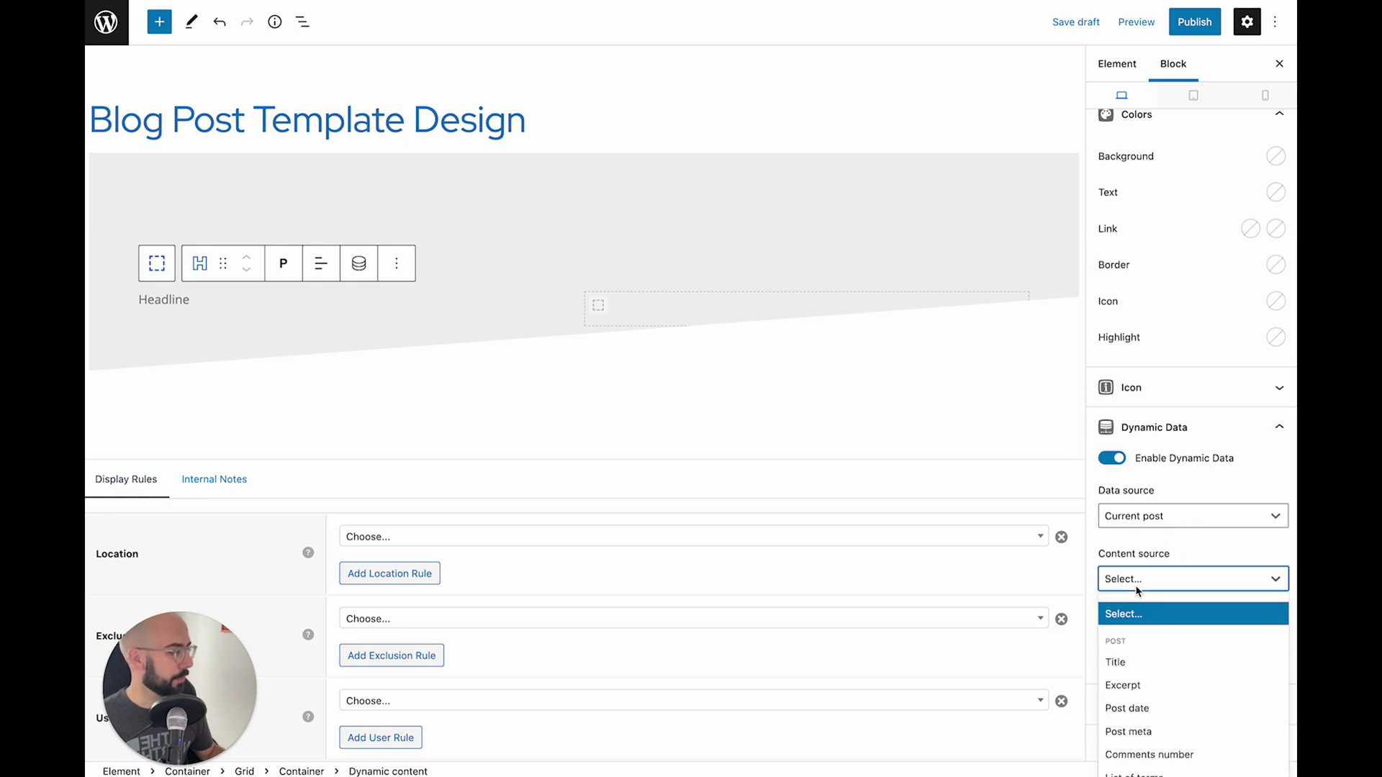
{"action": "scroll", "coordinate": [1156, 670], "scroll_direction": "down", "scroll_amount": 1}
{"action": "left_click", "coordinate": [1156, 676]}
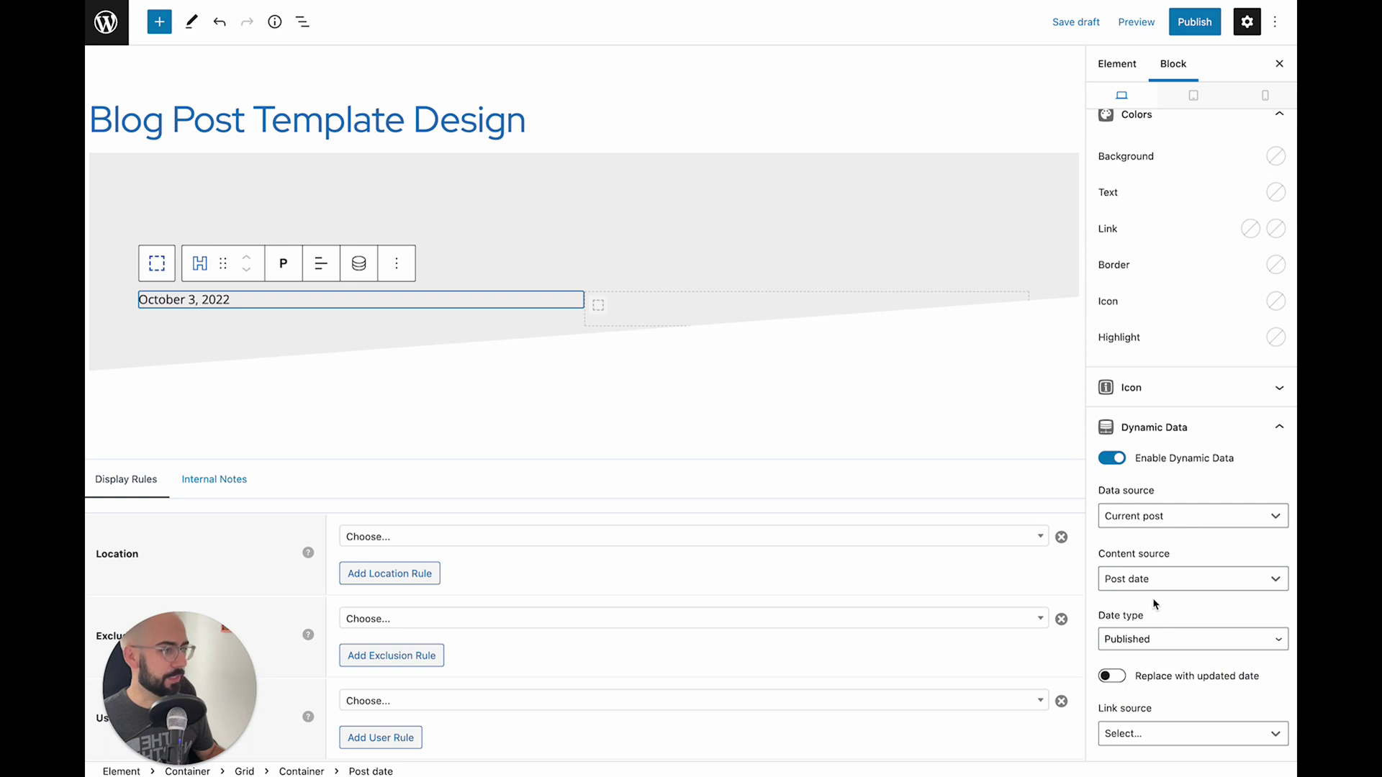
{"action": "scroll", "coordinate": [1115, 665], "scroll_direction": "down", "scroll_amount": 2}
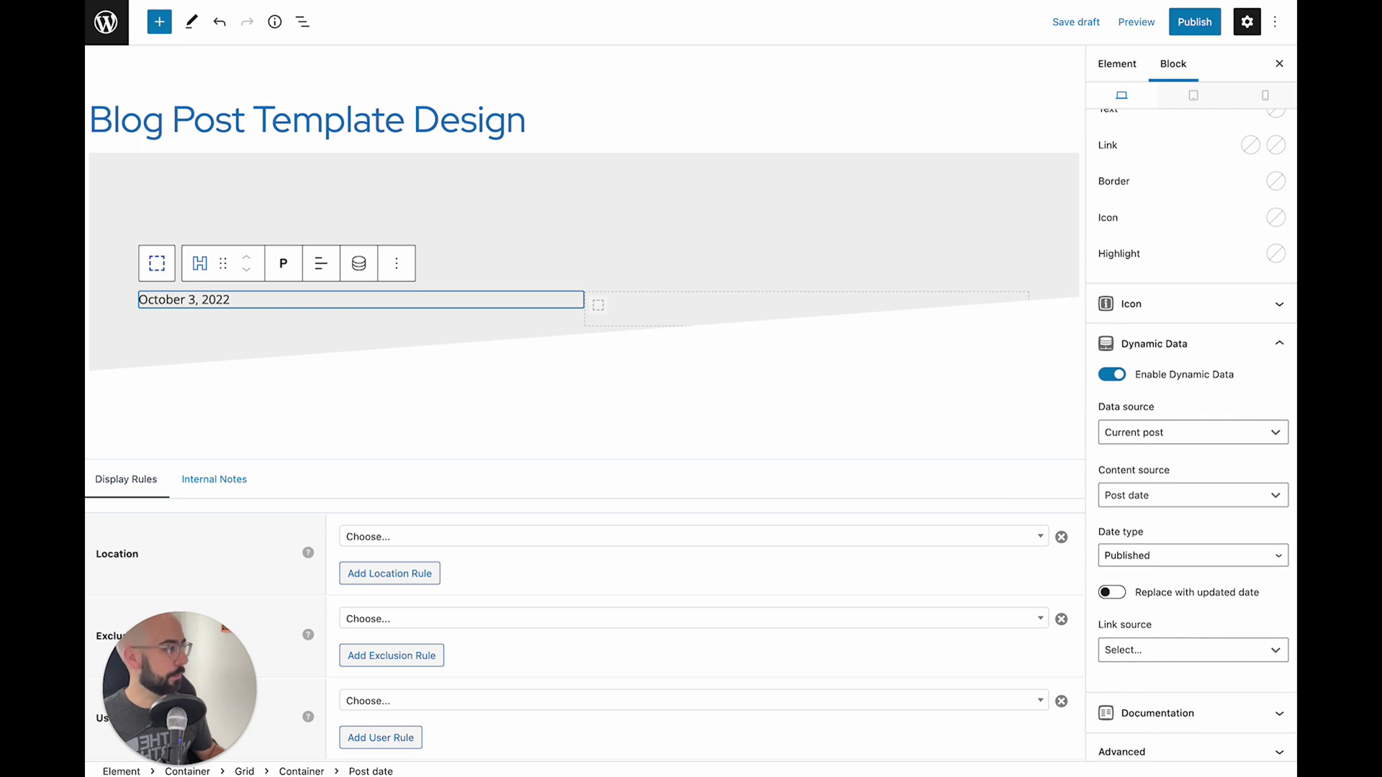
Step: Set the date headline's font size to 14 px and its text transform to Uppercase
{"action": "scroll", "coordinate": [1214, 407], "scroll_direction": "up", "scroll_amount": 8}
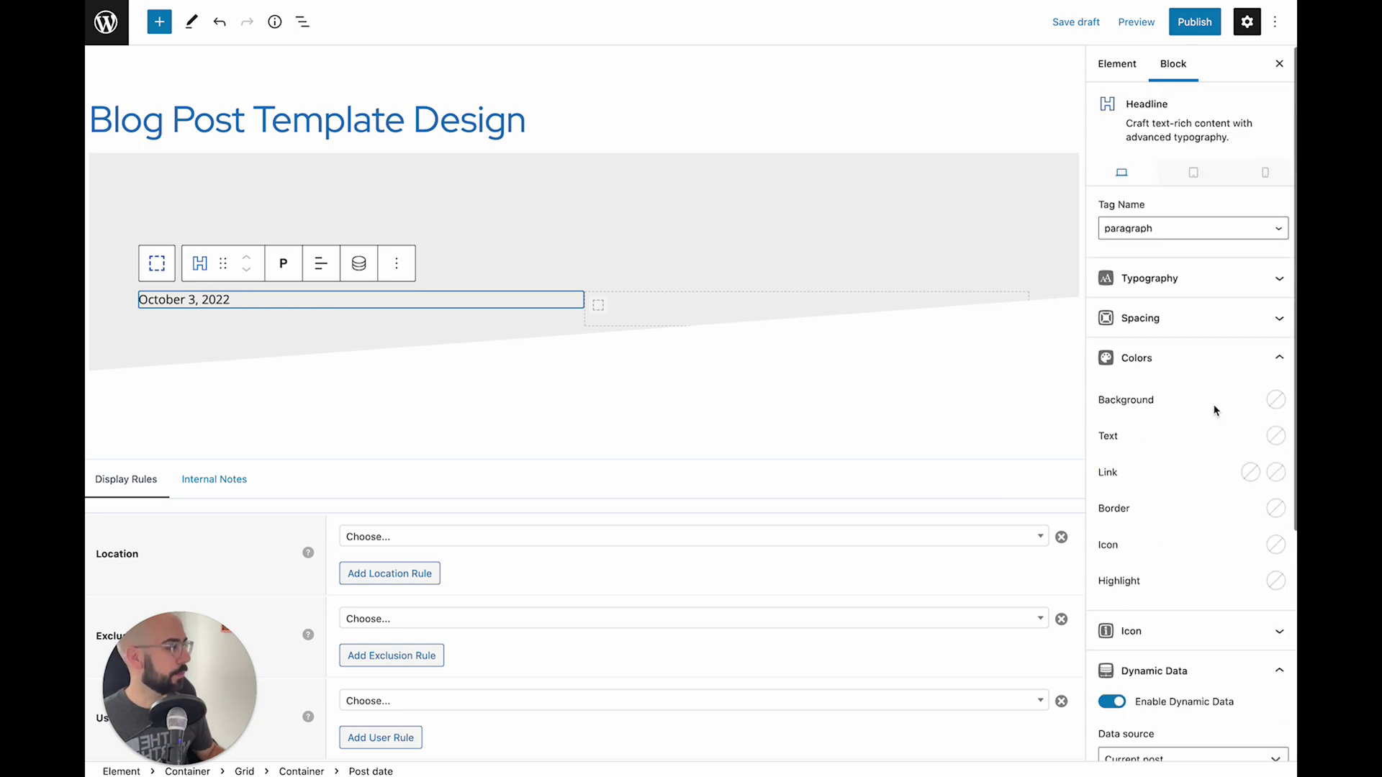
{"action": "left_click", "coordinate": [1184, 292]}
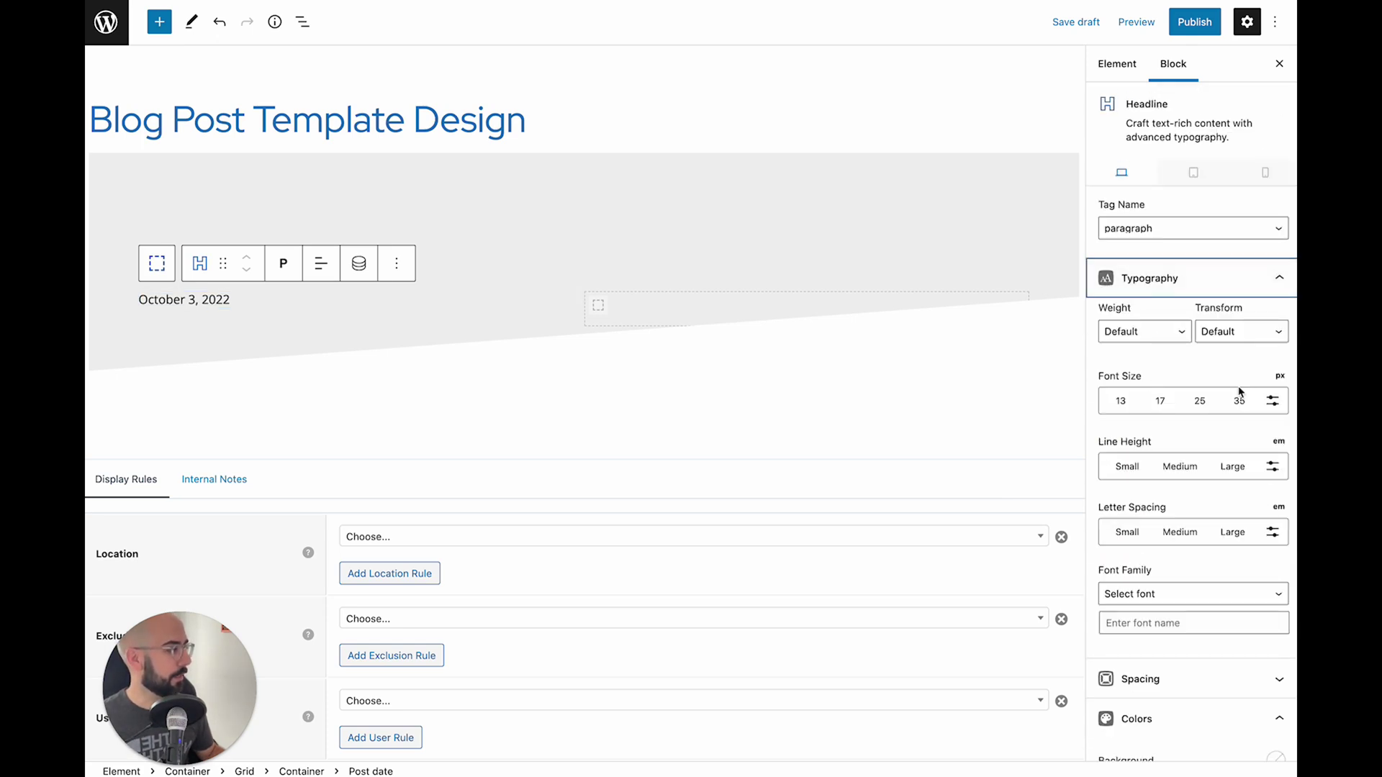
{"action": "left_click", "coordinate": [1272, 401]}
{"action": "left_click", "coordinate": [1148, 399]}
{"action": "type", "text": "14"}
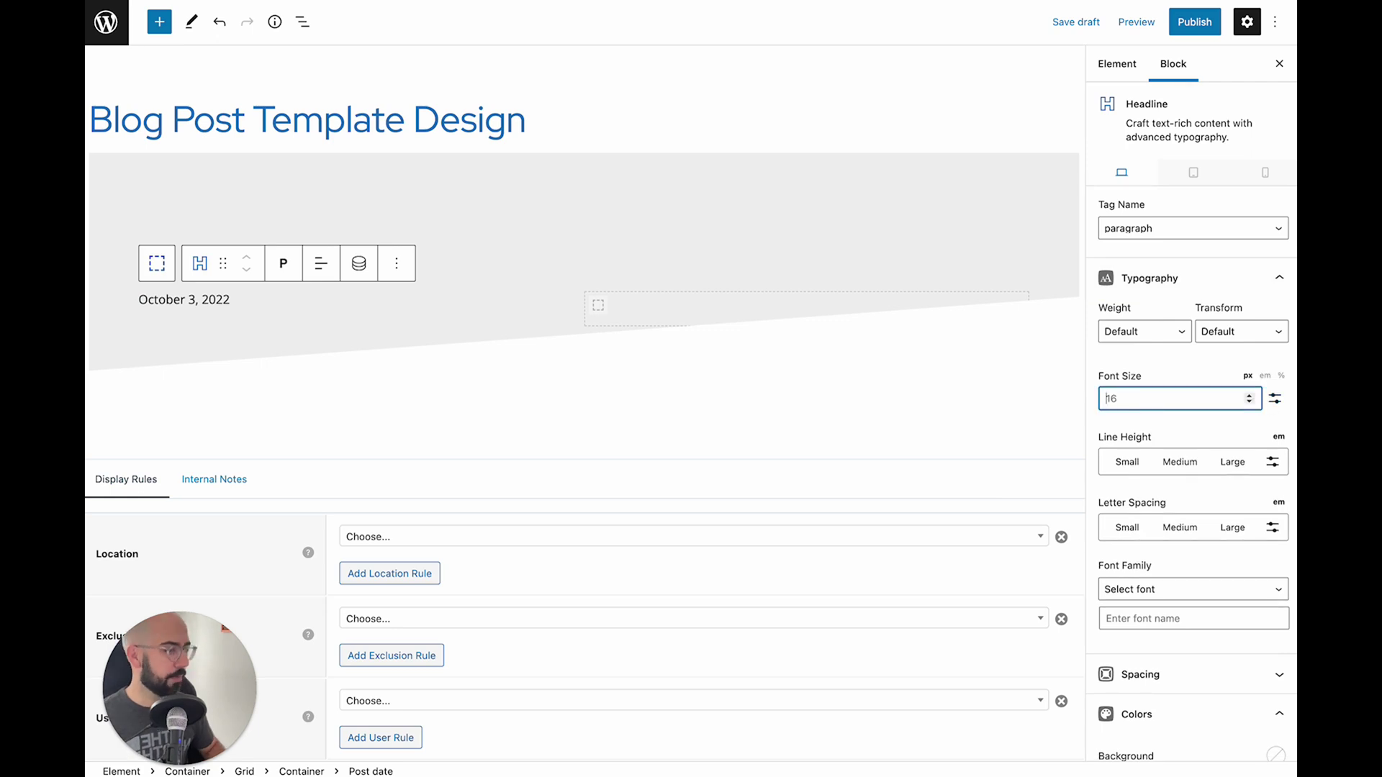
{"action": "left_click", "coordinate": [1238, 335]}
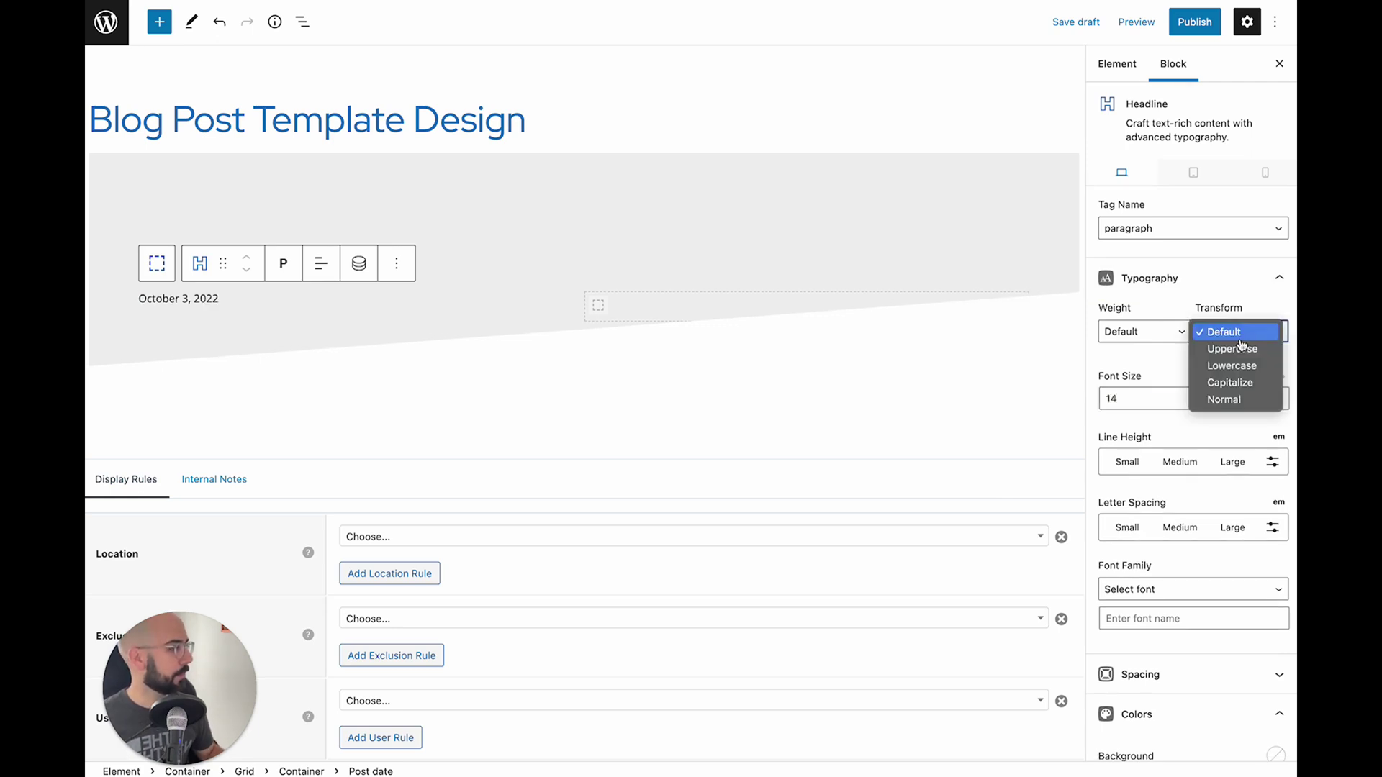
{"action": "left_click", "coordinate": [1240, 348]}
Step: Set the date headline's letter spacing to .25 em
{"action": "scroll", "coordinate": [1171, 368], "scroll_direction": "down", "scroll_amount": 1}
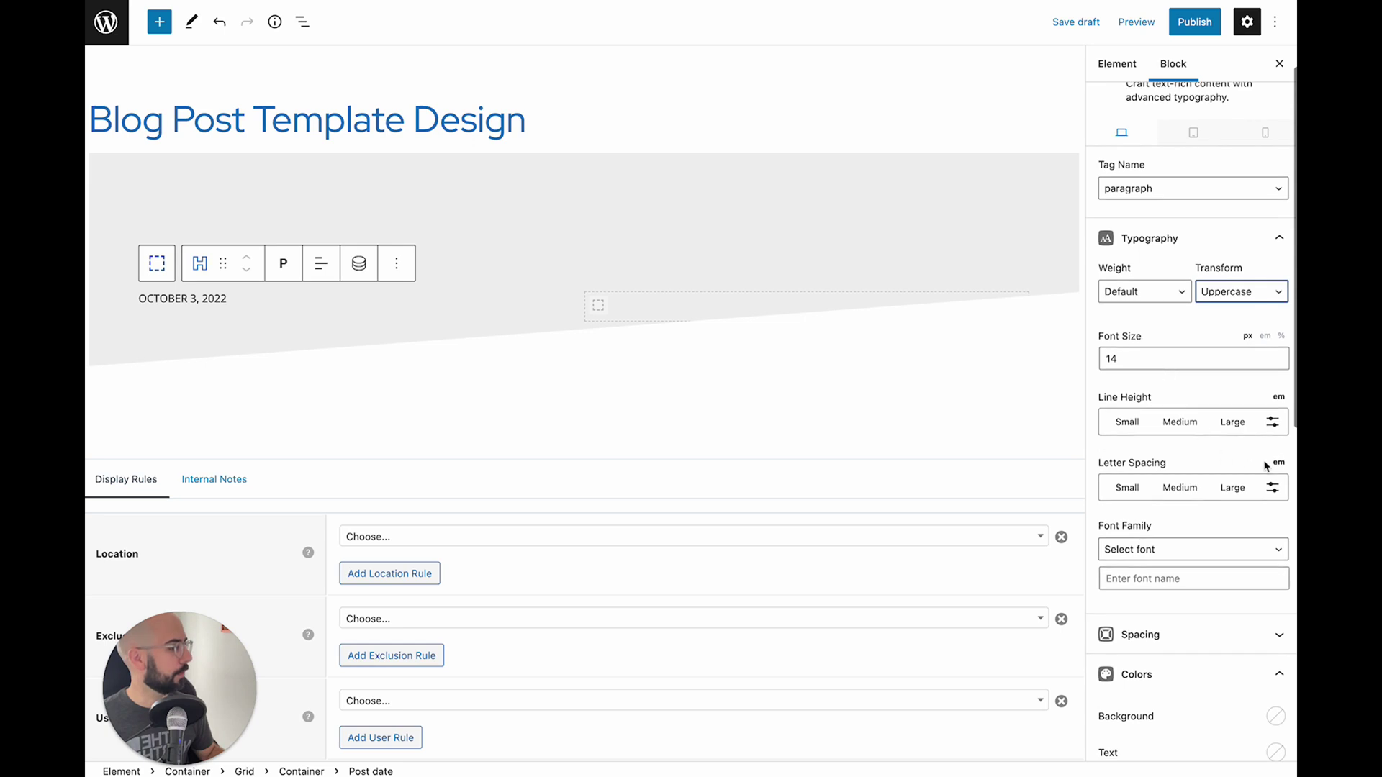
{"action": "left_click", "coordinate": [1273, 488]}
{"action": "left_click", "coordinate": [1152, 488]}
{"action": "type", "text": "."}
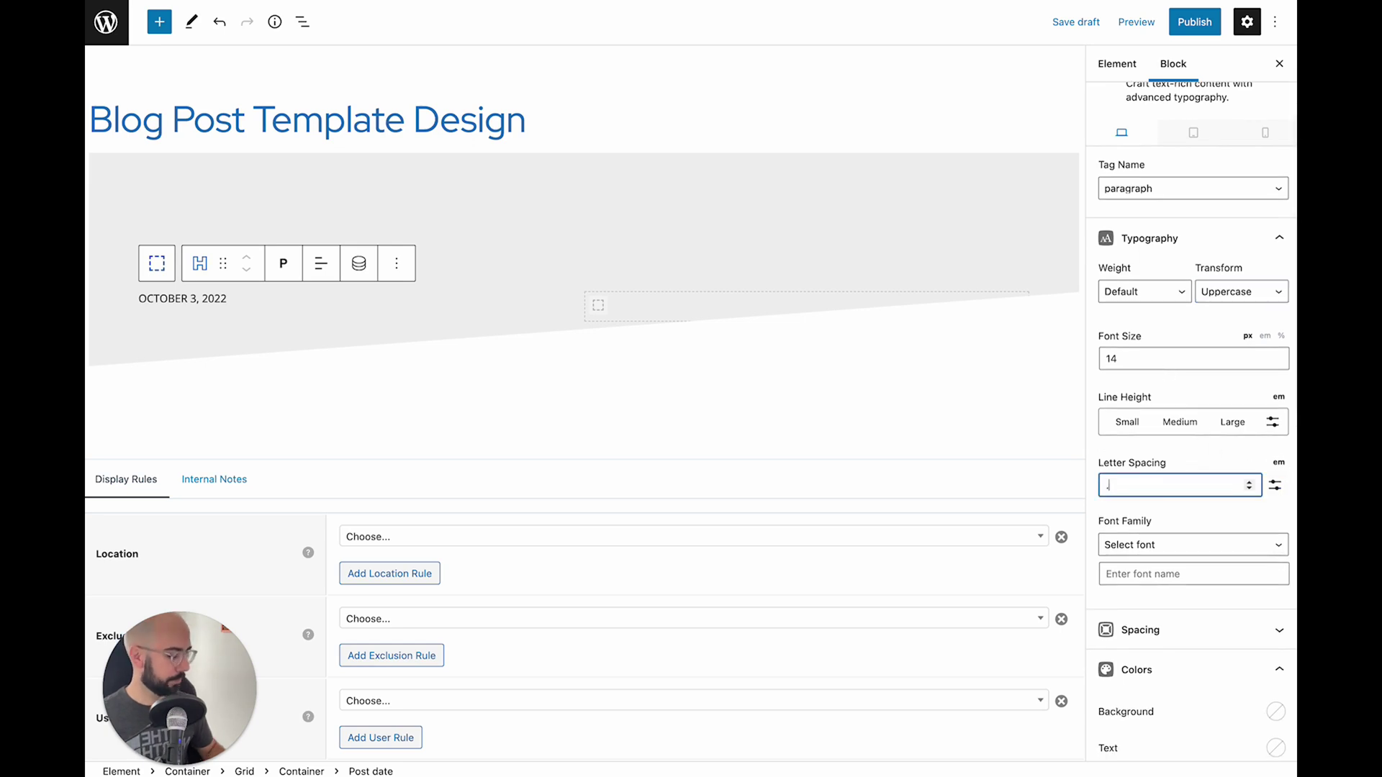
{"action": "type", "text": "25"}
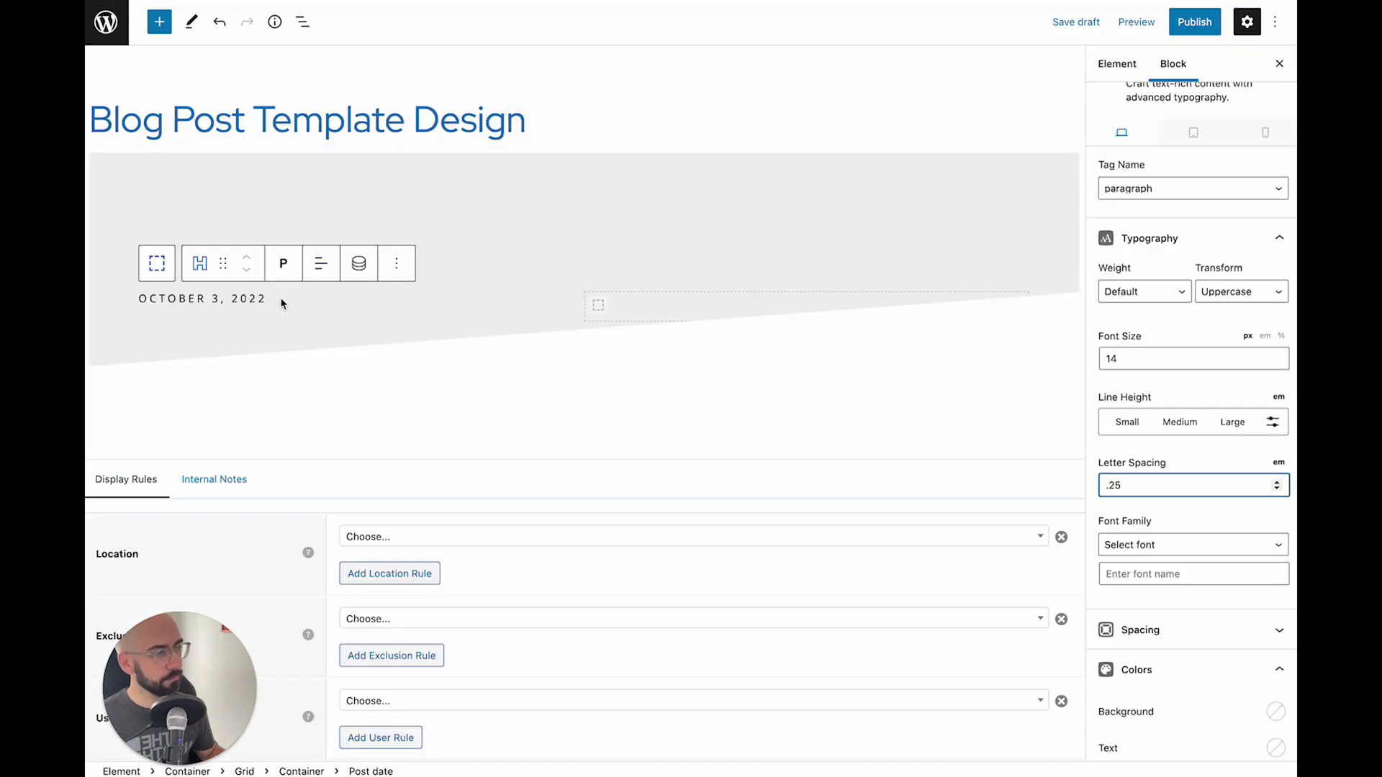
Step: Insert a Headline block below the post date and set its tag to h1
{"action": "left_click", "coordinate": [281, 303]}
{"action": "key", "text": "Return"}
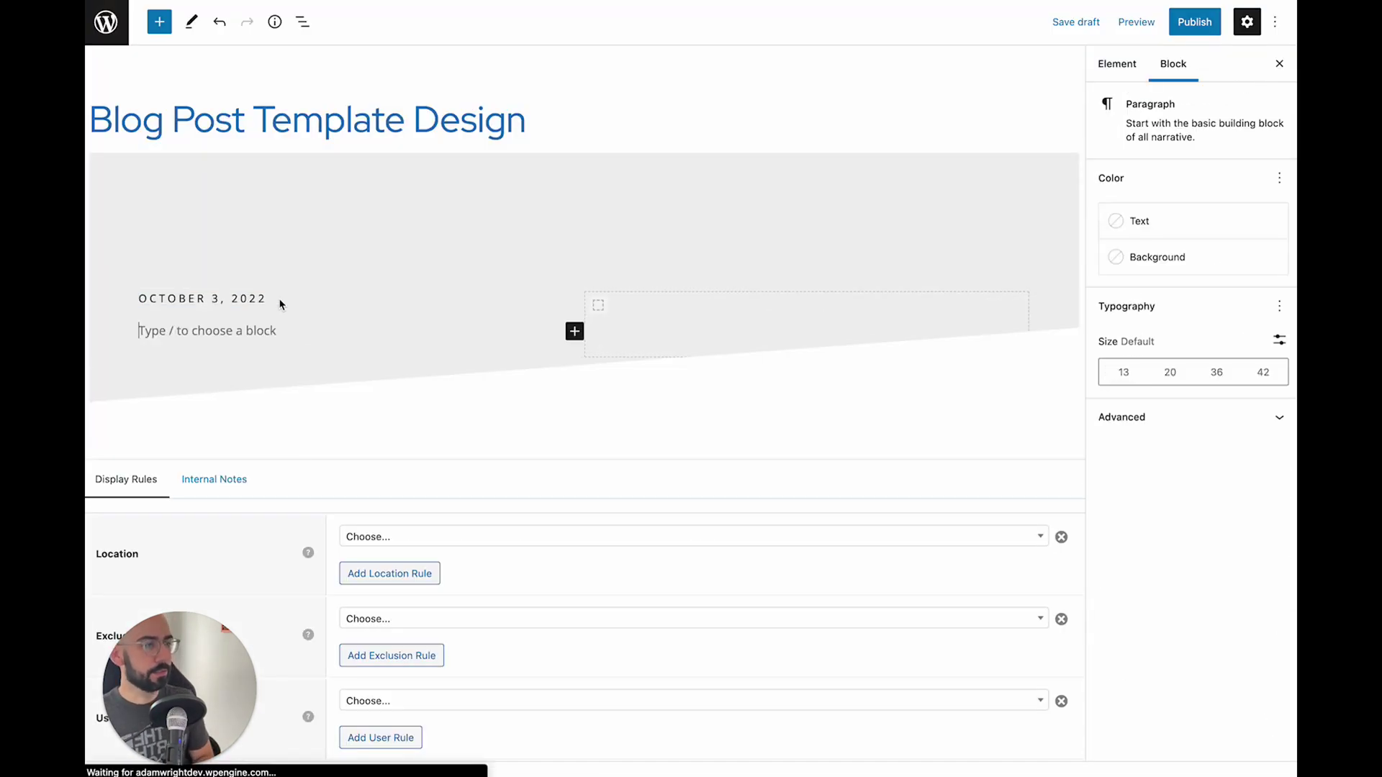
{"action": "type", "text": "/head"}
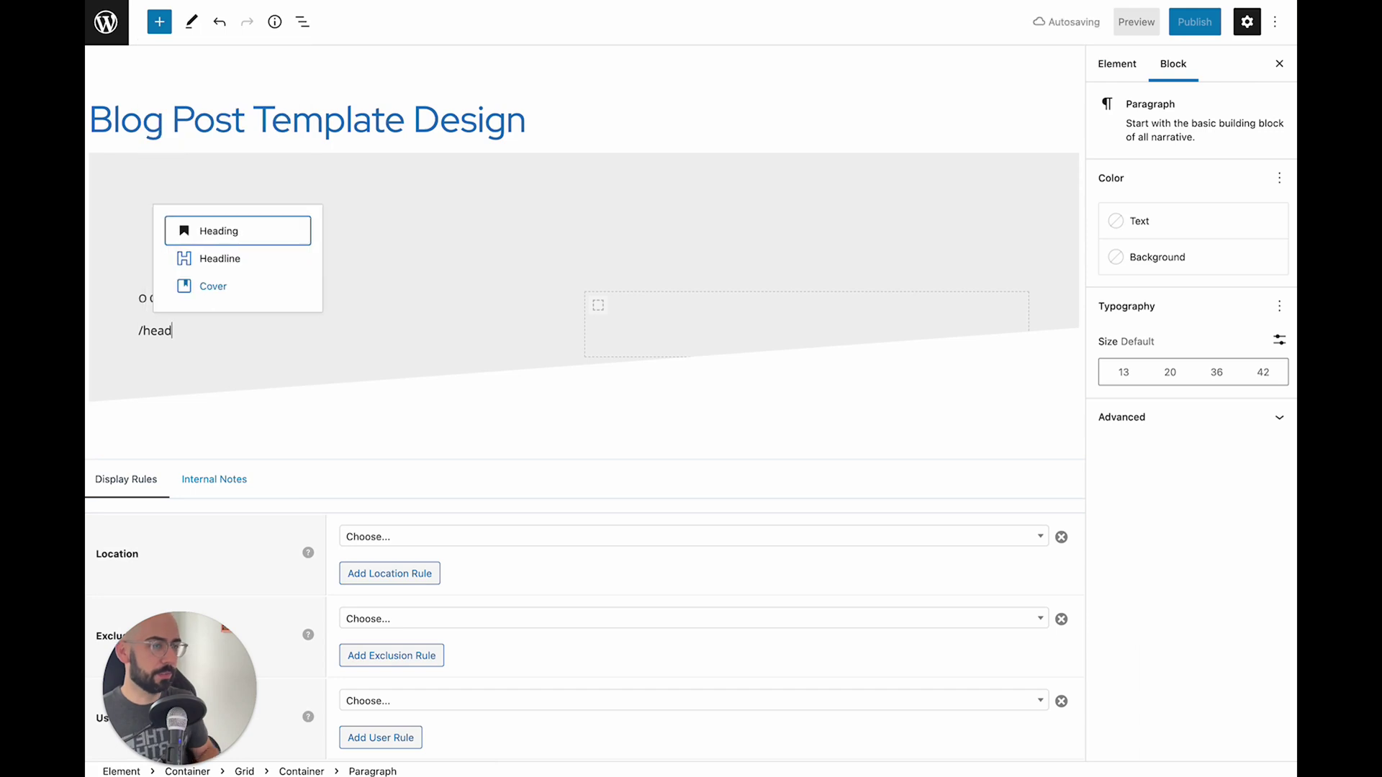
{"action": "left_click", "coordinate": [213, 253]}
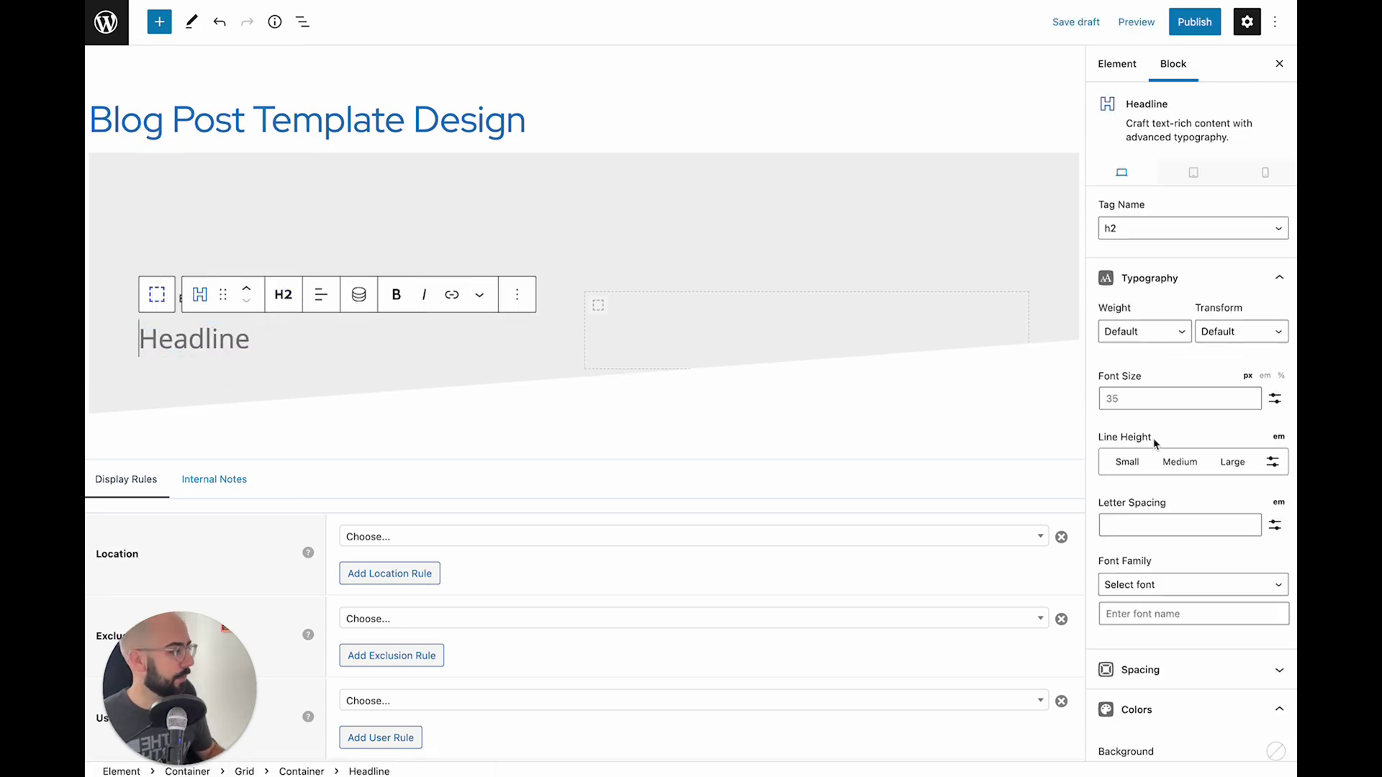
{"action": "left_click", "coordinate": [283, 295]}
{"action": "left_click", "coordinate": [313, 339]}
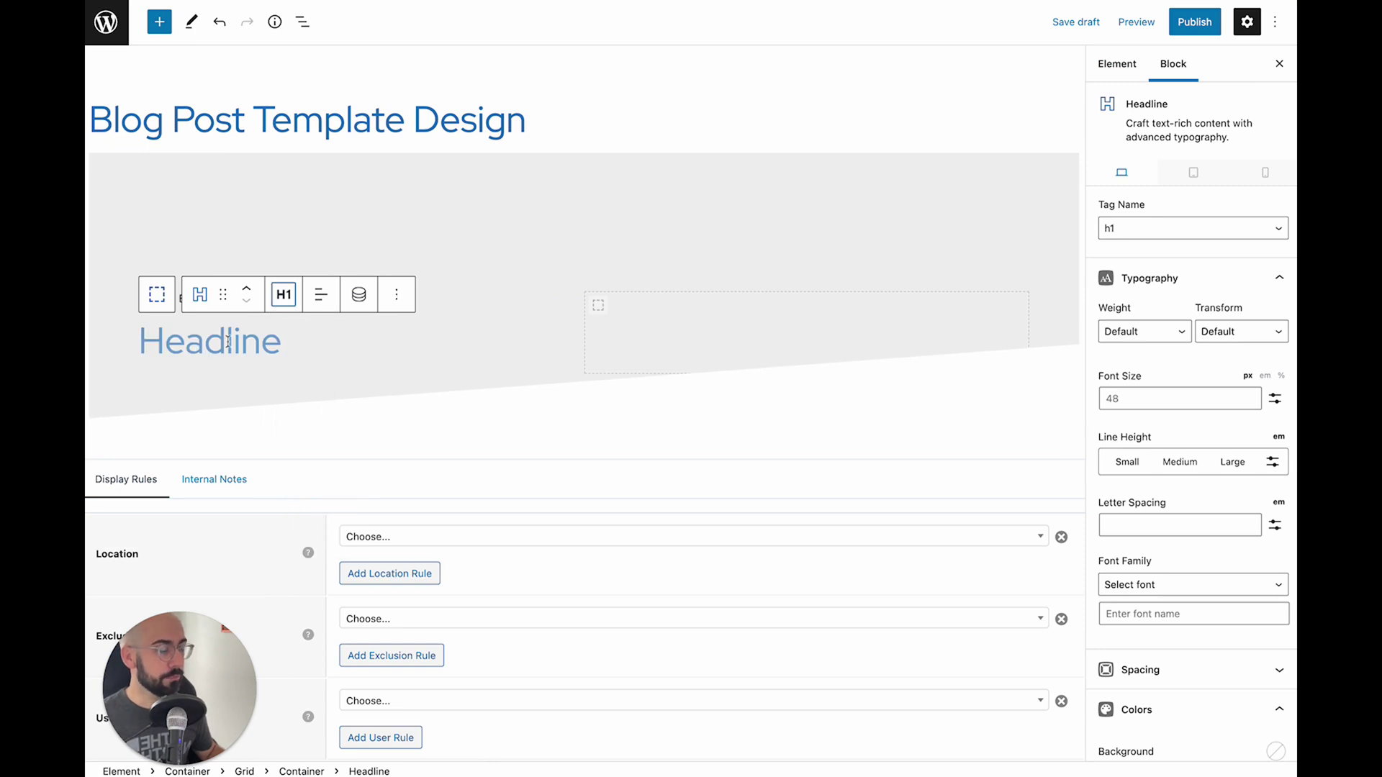
Step: Enable dynamic data for the h1 headline and use the current post's Title as its content source
{"action": "scroll", "coordinate": [1289, 430], "scroll_direction": "down", "scroll_amount": 2}
{"action": "scroll", "coordinate": [1289, 430], "scroll_direction": "down", "scroll_amount": 5}
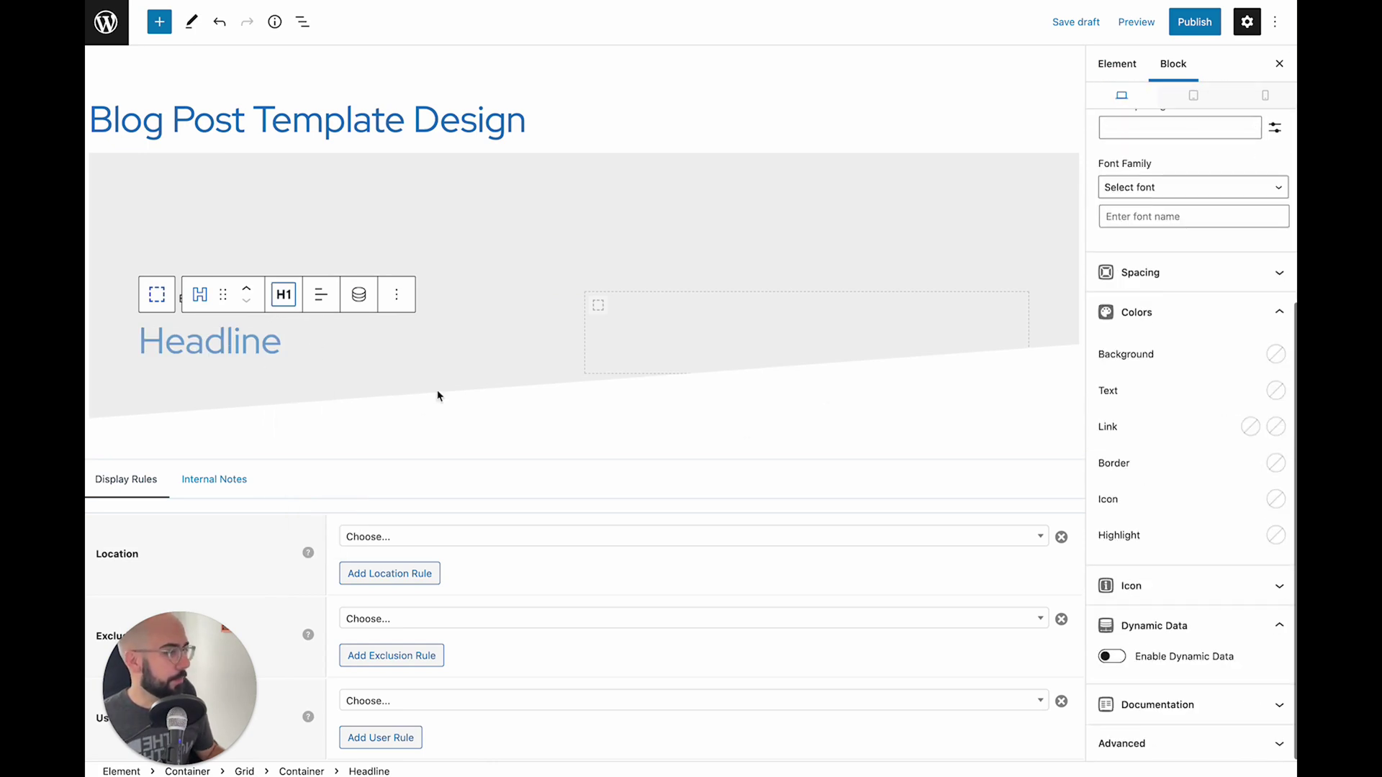
{"action": "left_click", "coordinate": [1120, 659]}
{"action": "scroll", "coordinate": [1120, 663], "scroll_direction": "down", "scroll_amount": 1}
{"action": "scroll", "coordinate": [1120, 662], "scroll_direction": "down", "scroll_amount": 3}
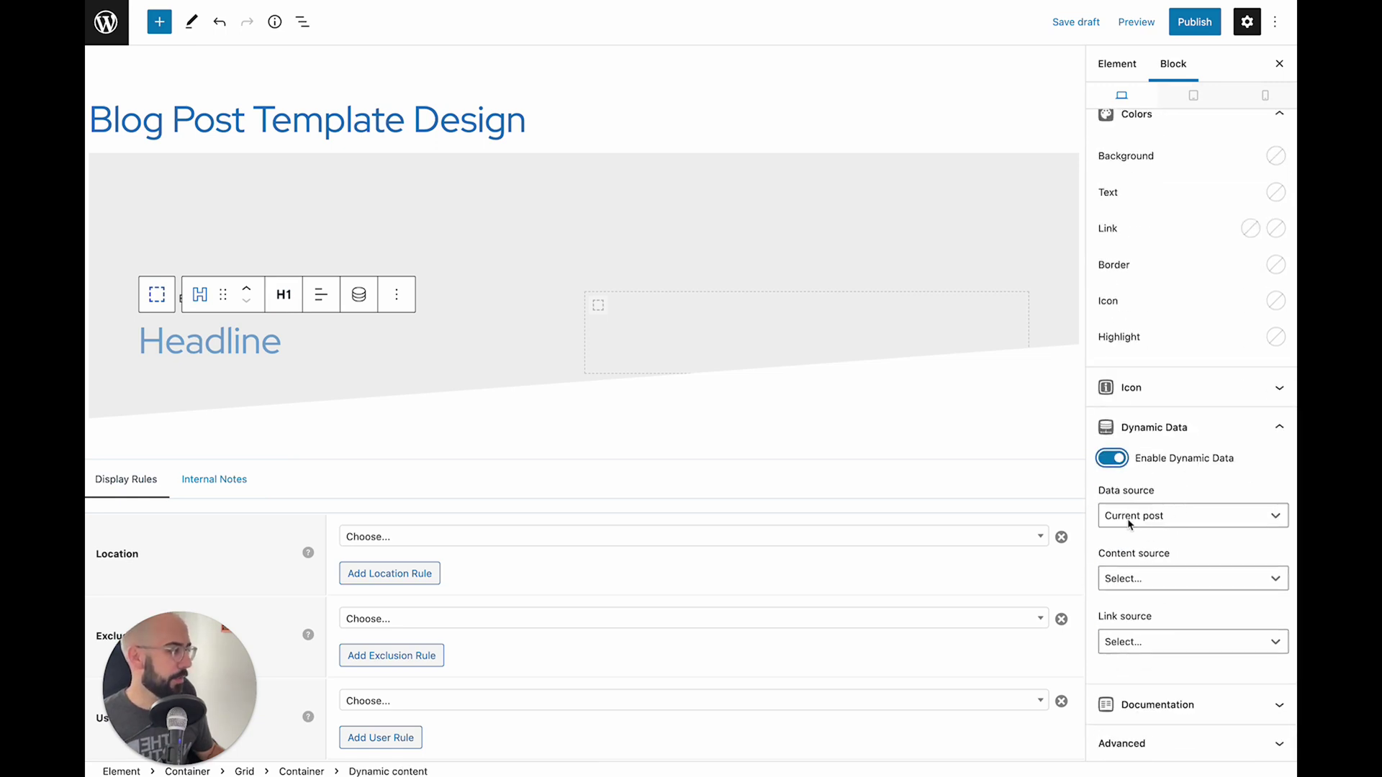
{"action": "left_click", "coordinate": [1126, 579]}
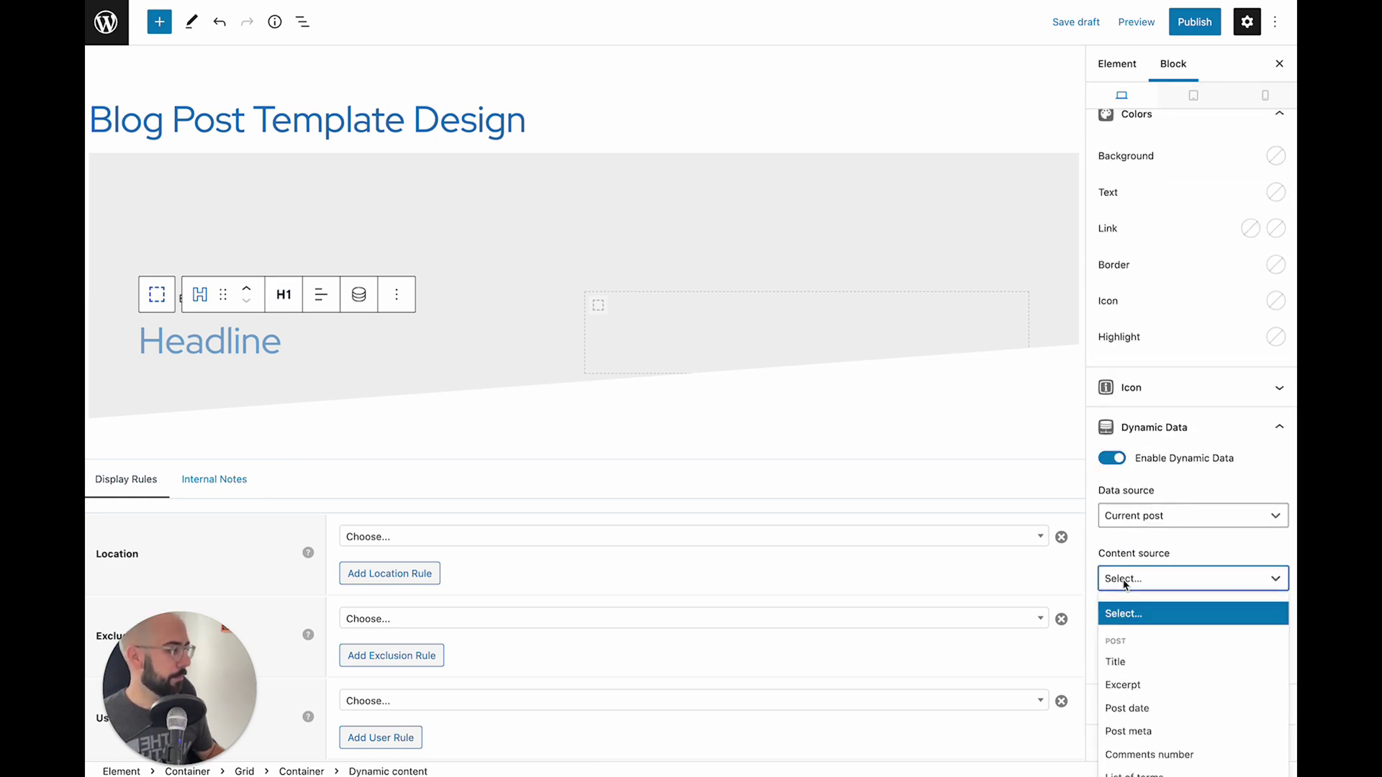
{"action": "left_click", "coordinate": [1114, 665]}
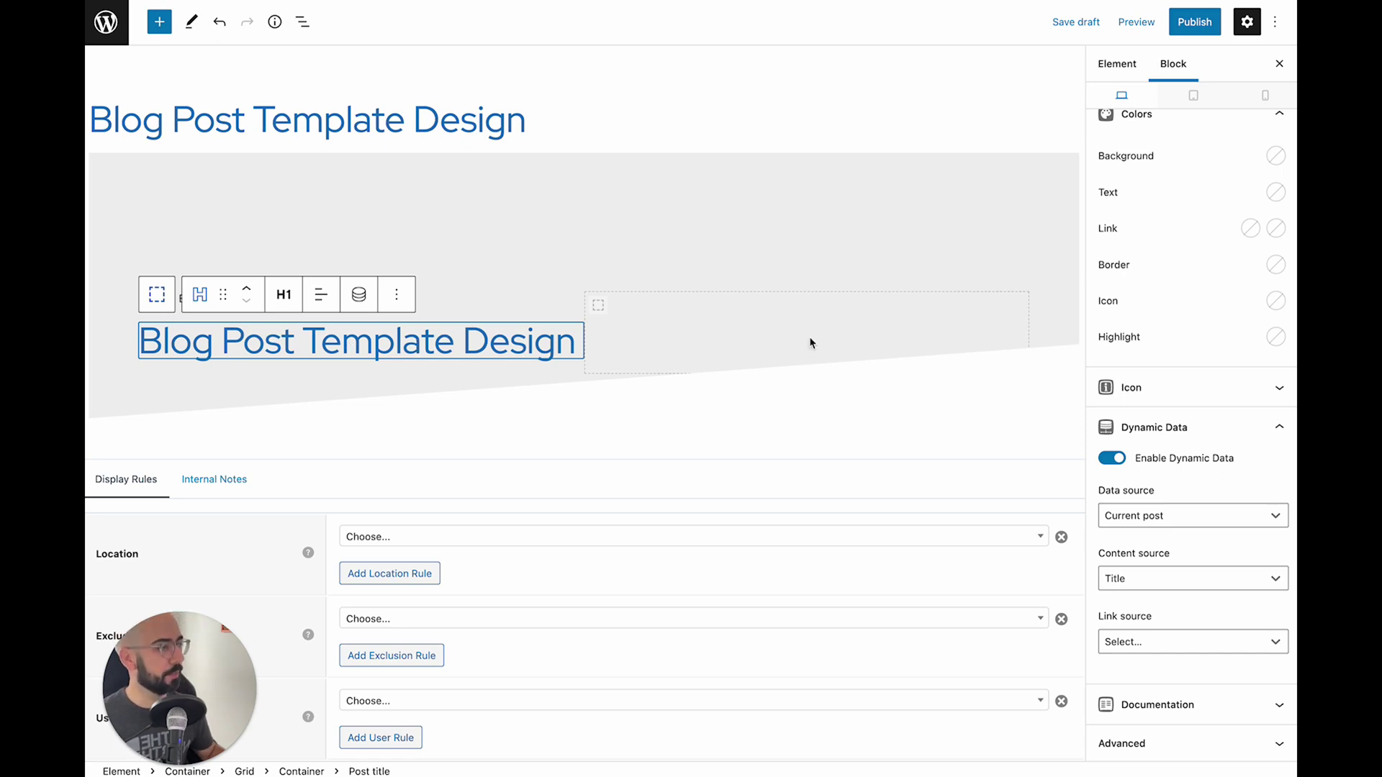
Step: Insert a GenerateBlocks Image block below the dynamic post title in the first grid container
{"action": "left_click", "coordinate": [561, 343]}
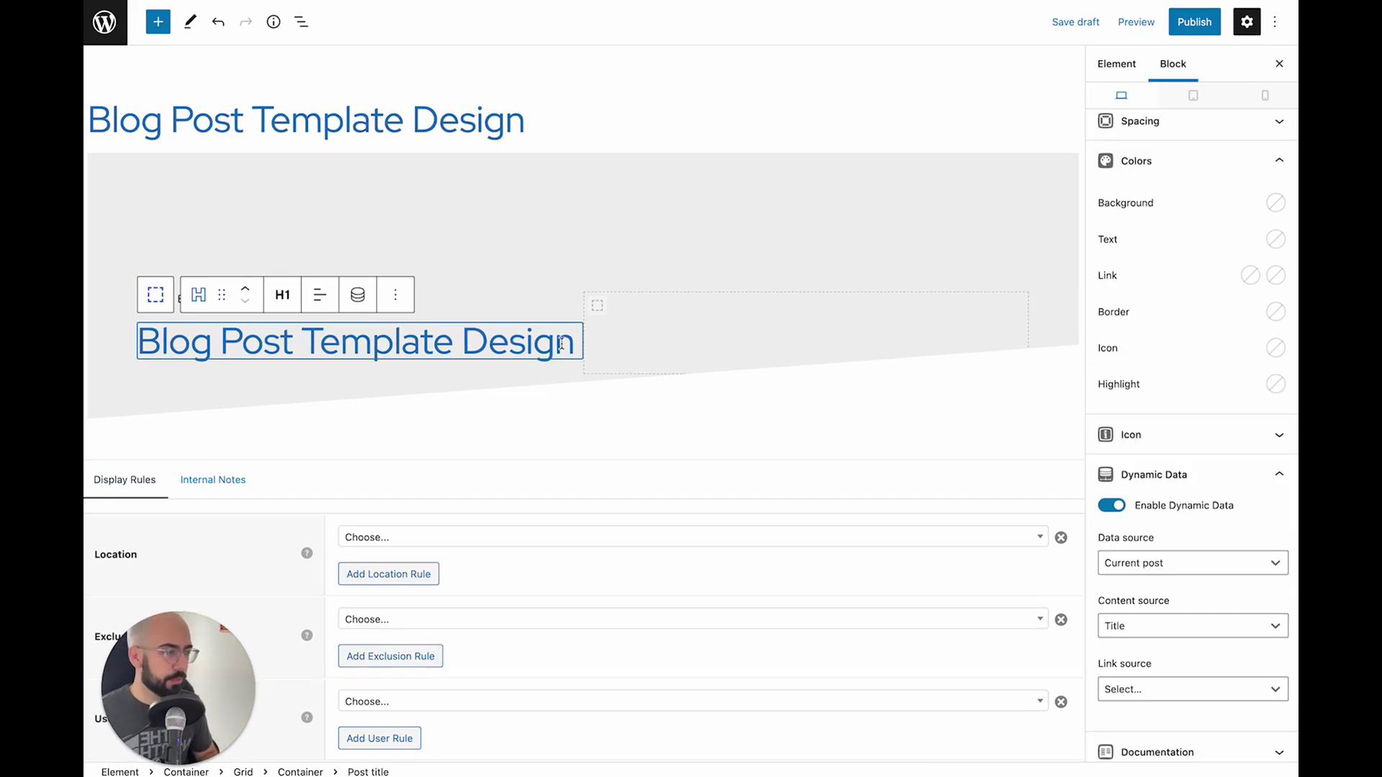
{"action": "key", "text": "Return"}
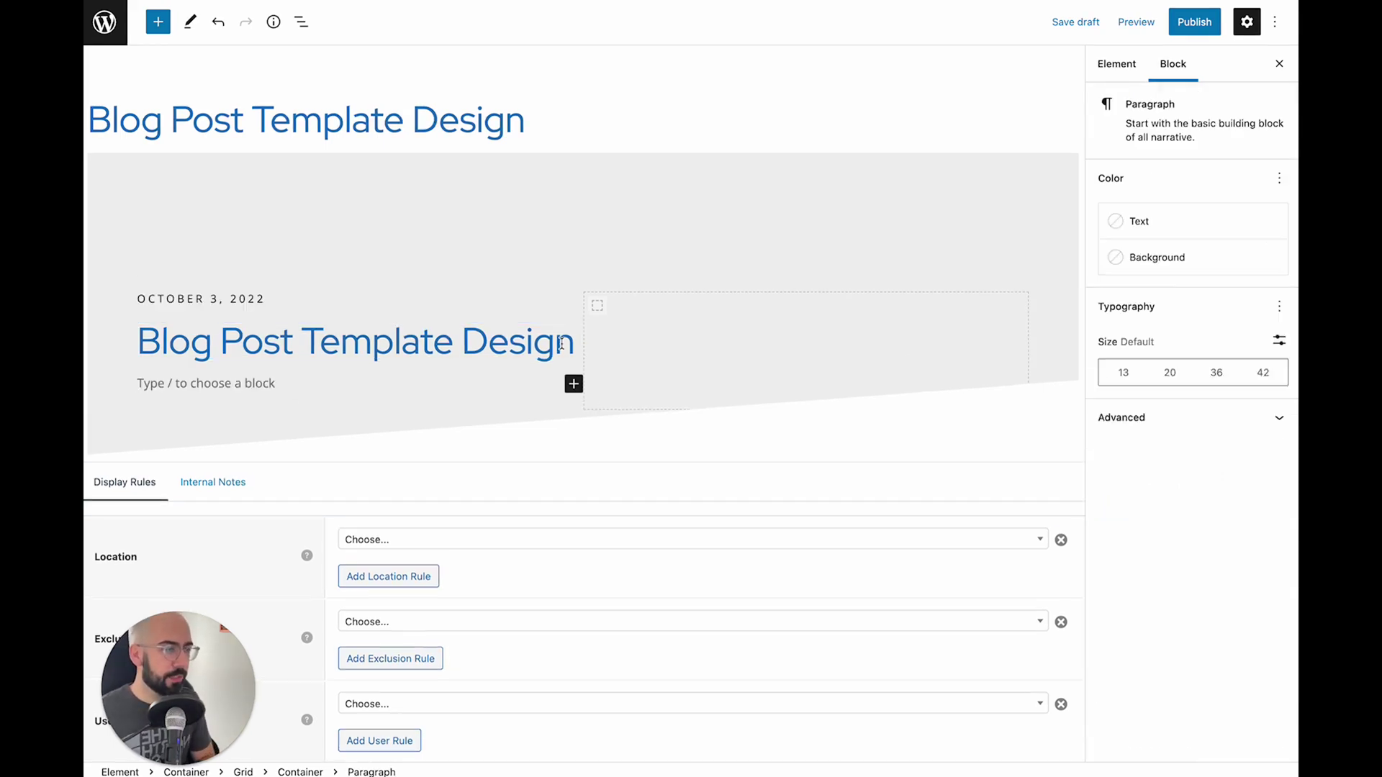
{"action": "type", "text": "/image"}
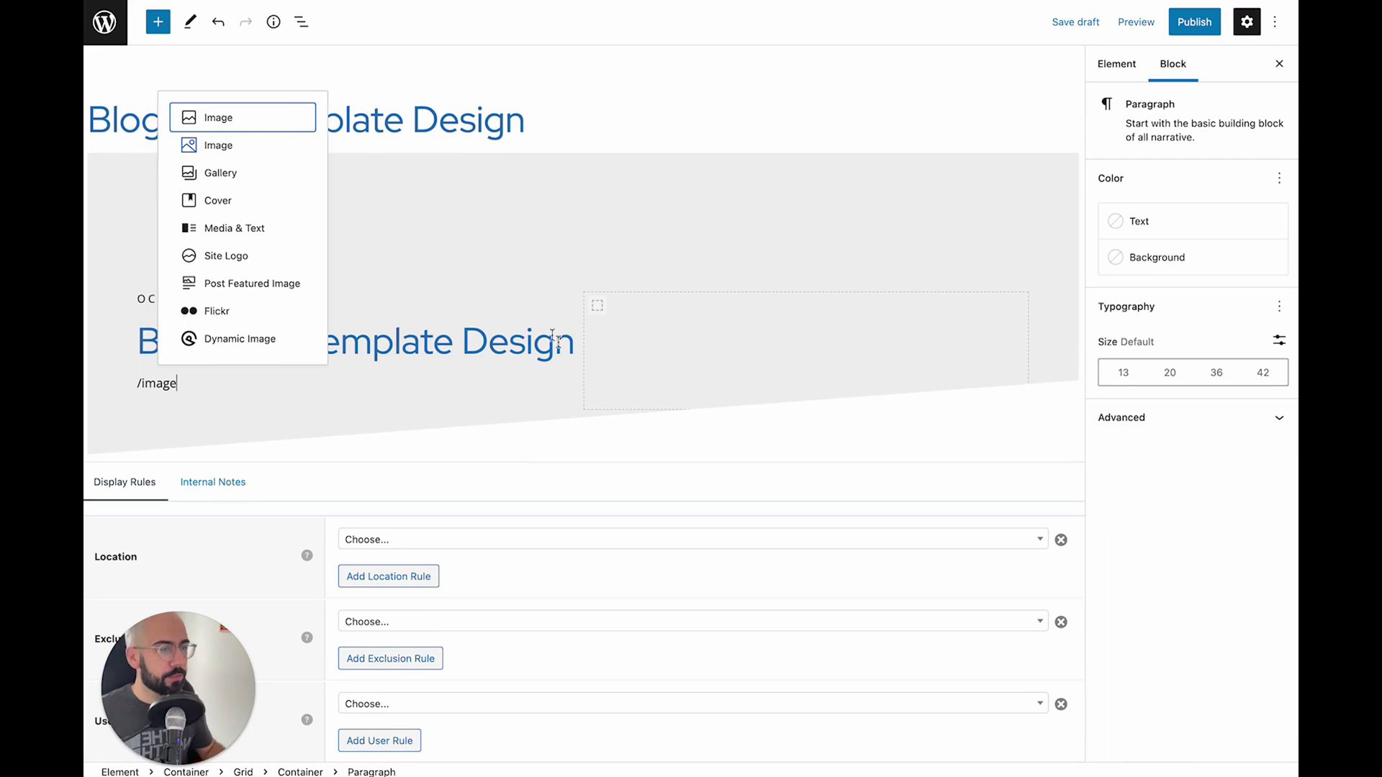
{"action": "left_click", "coordinate": [192, 147]}
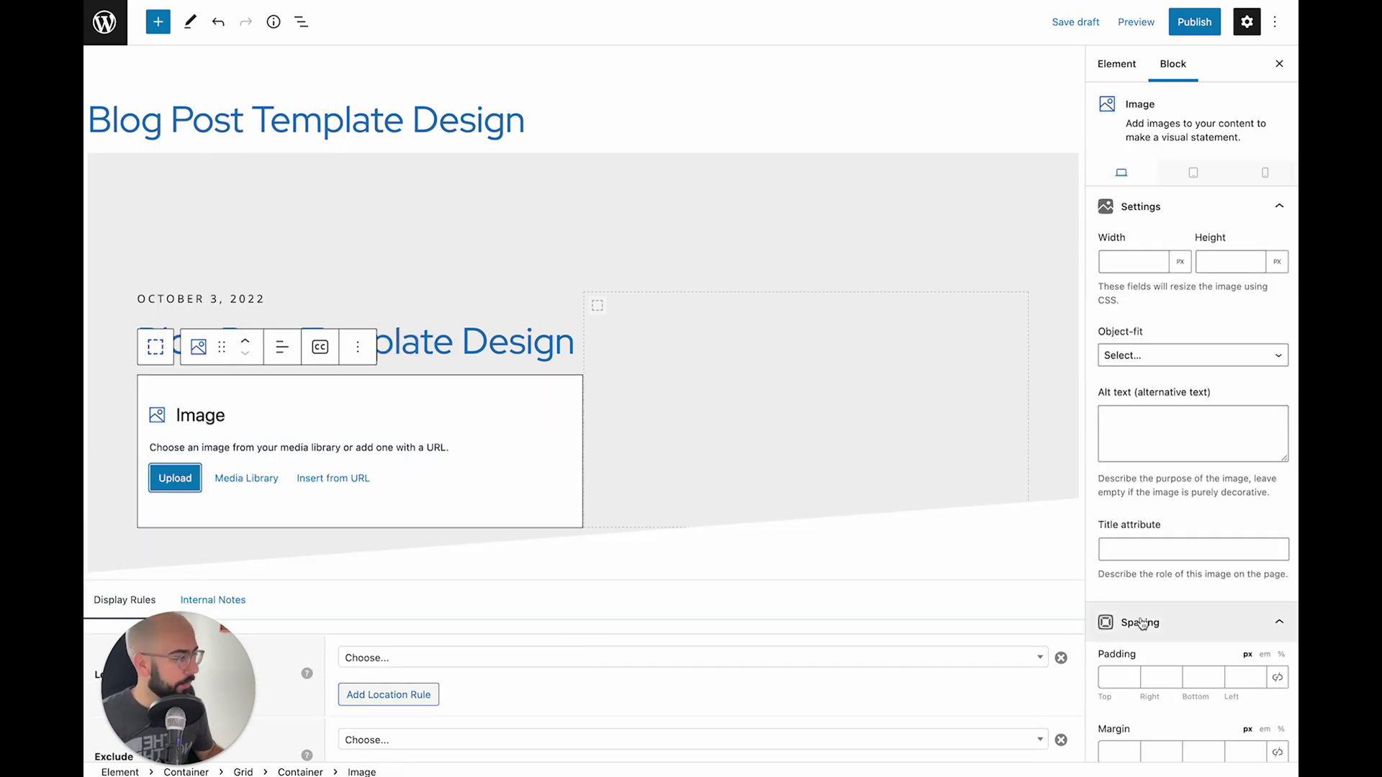
Step: Enable dynamic data for the Image block and choose Author avatar as its image source
{"action": "scroll", "coordinate": [1147, 620], "scroll_direction": "down", "scroll_amount": 5}
{"action": "left_click", "coordinate": [1111, 657]}
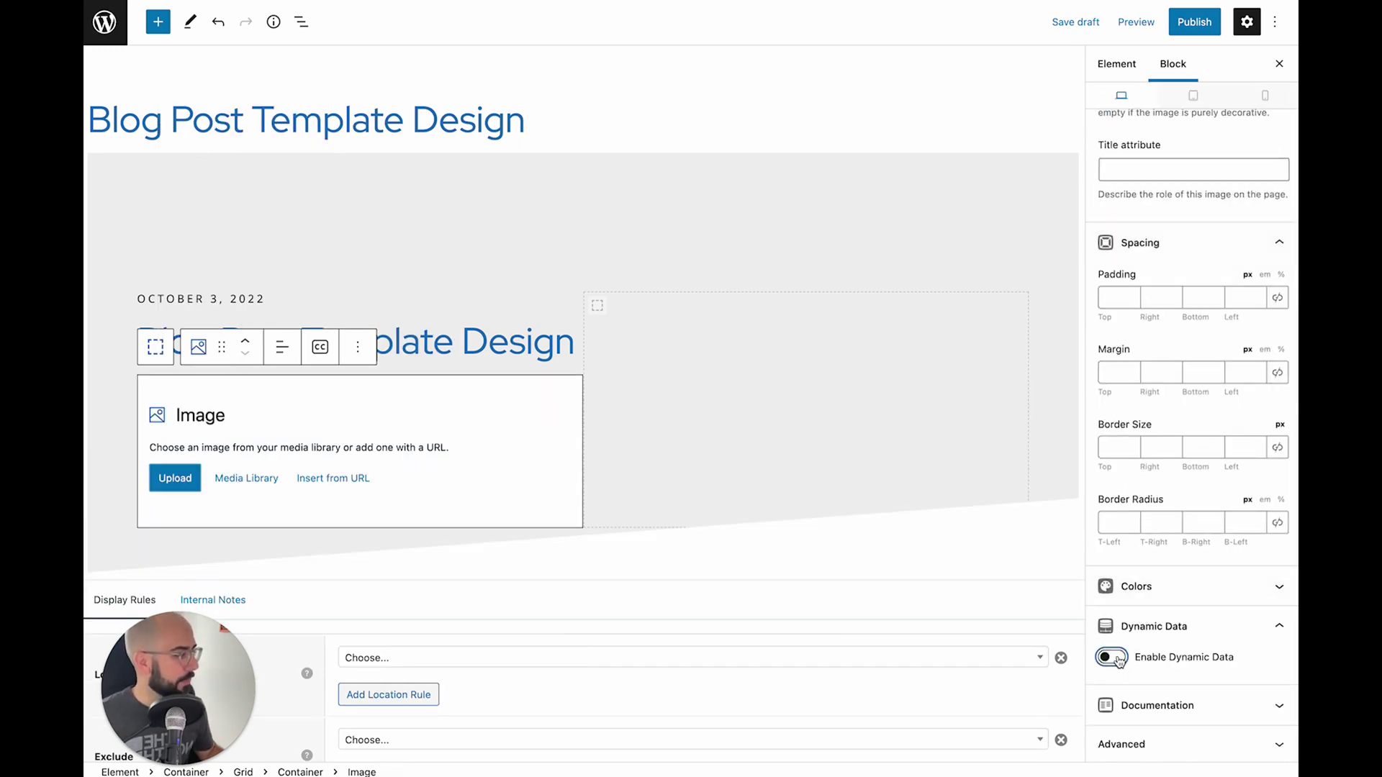
{"action": "scroll", "coordinate": [1197, 433], "scroll_direction": "down", "scroll_amount": 3}
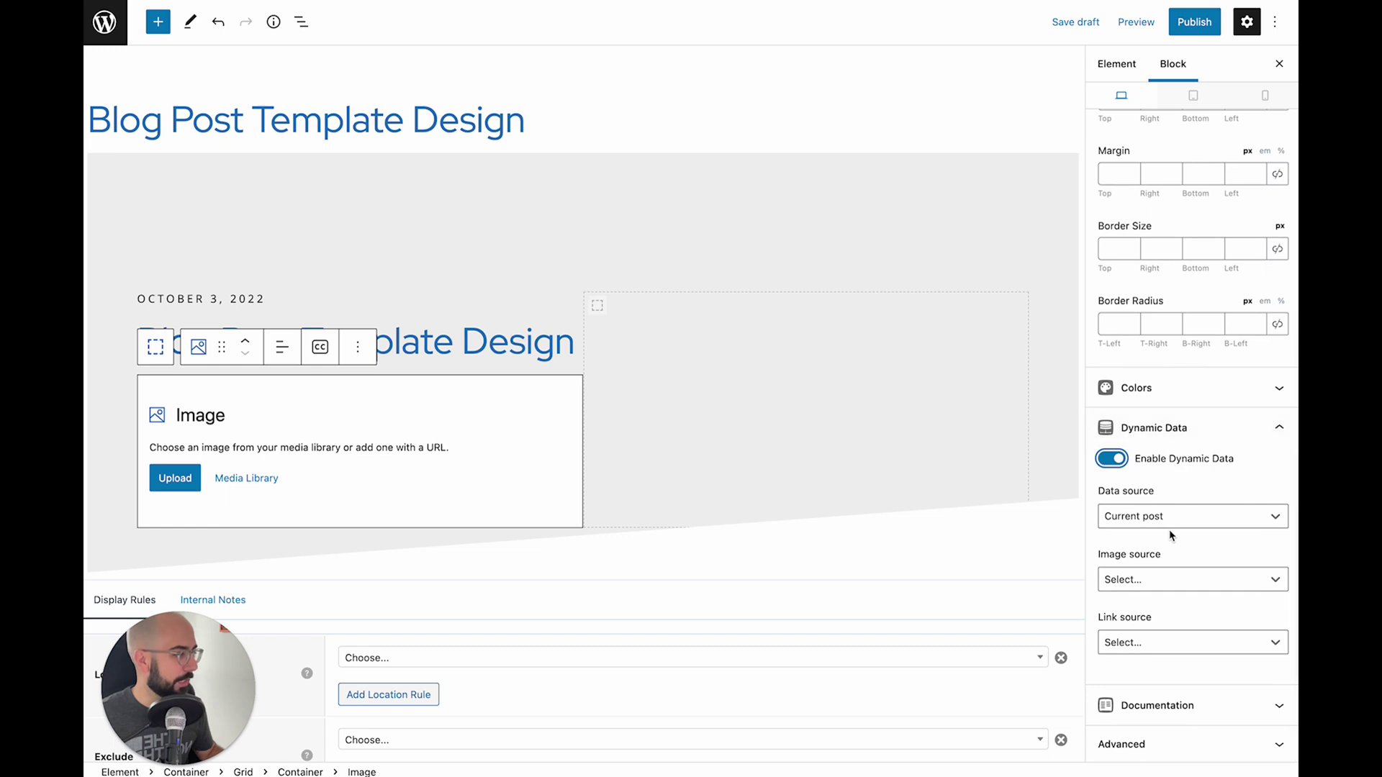
{"action": "left_click", "coordinate": [1116, 581]}
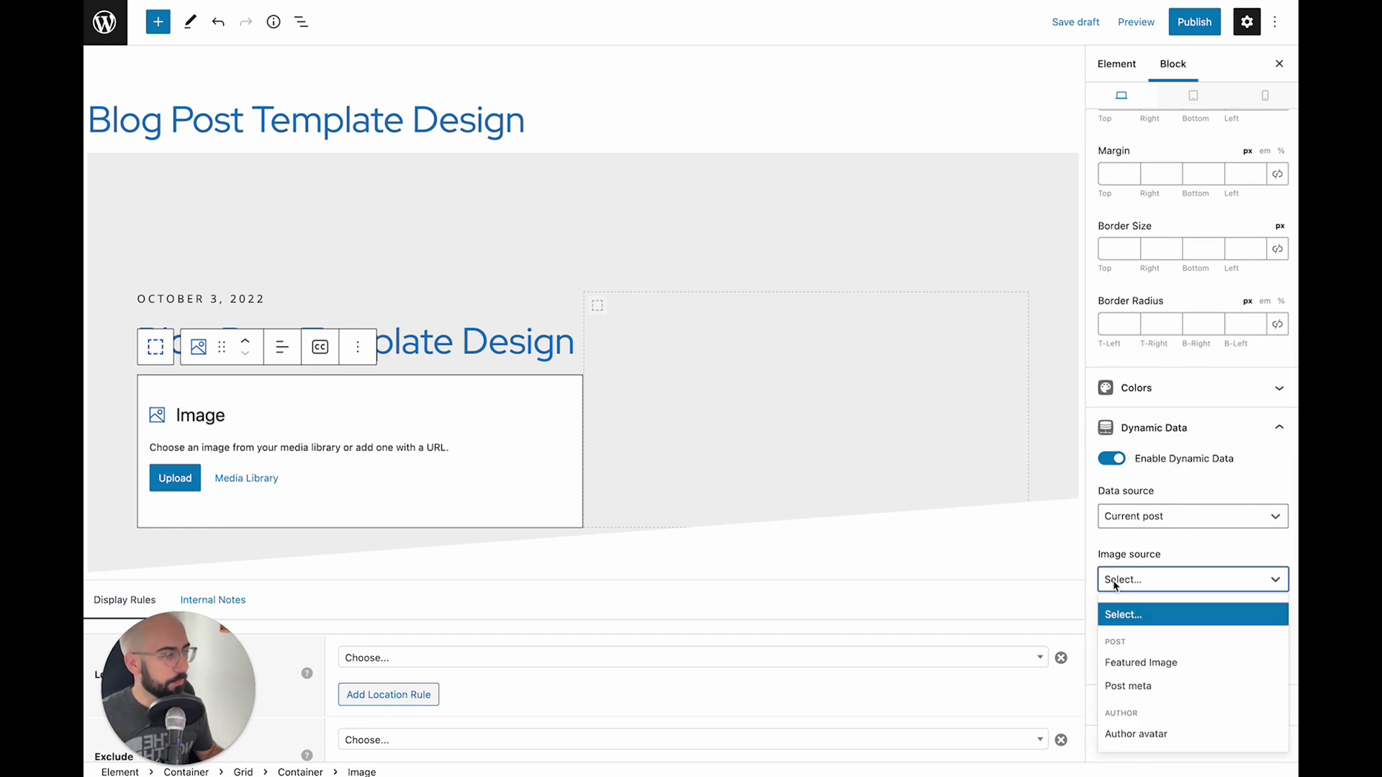
{"action": "left_click", "coordinate": [1152, 733]}
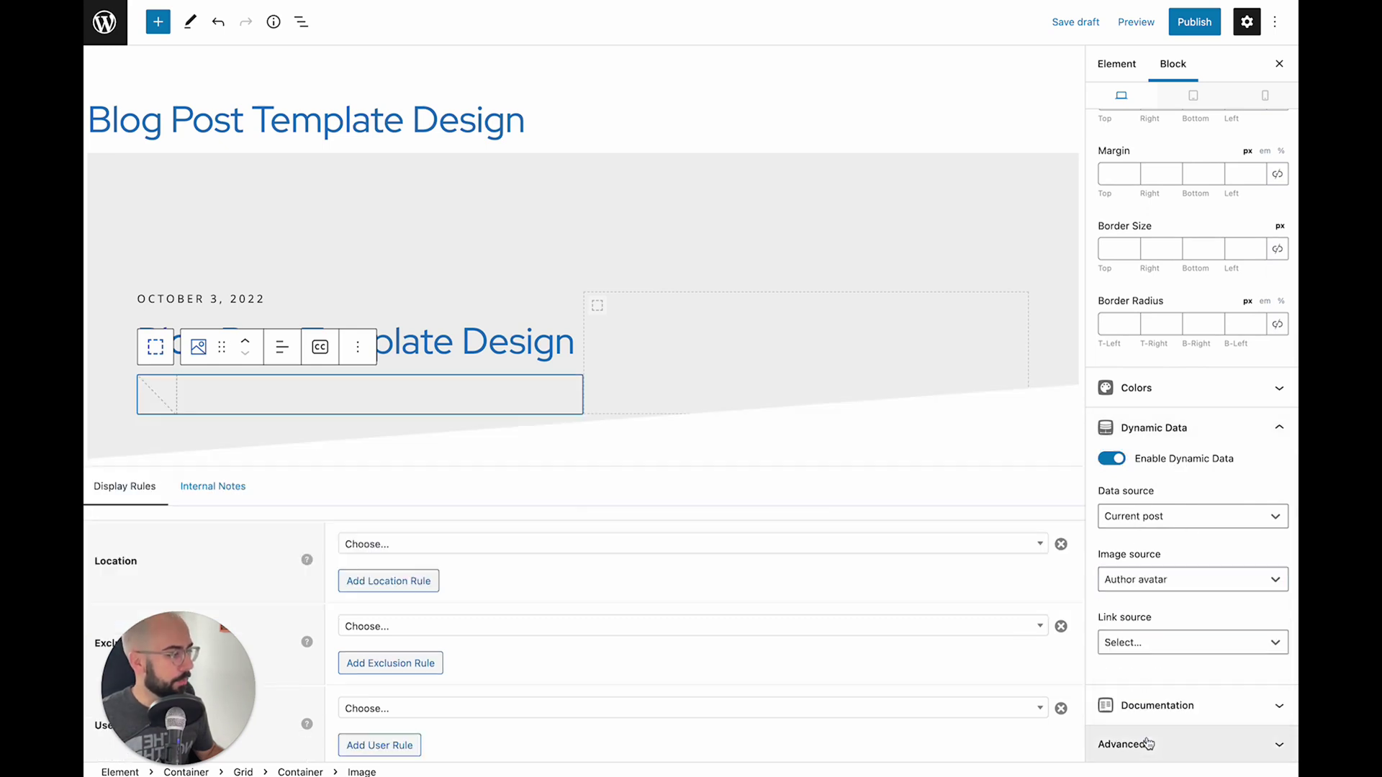
Step: Set the author avatar image's width and height to 30 px each
{"action": "scroll", "coordinate": [1163, 499], "scroll_direction": "up", "scroll_amount": 10}
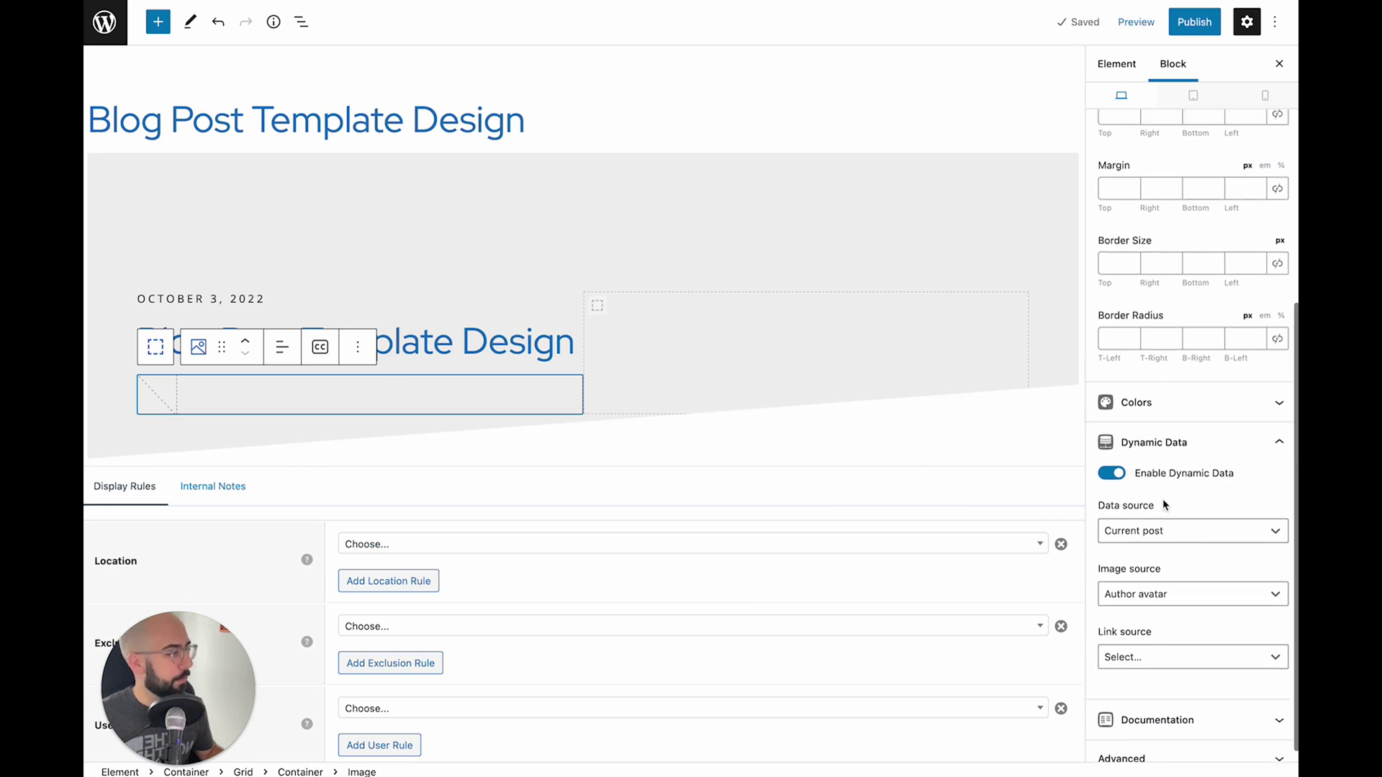
{"action": "left_click", "coordinate": [1119, 321]}
{"action": "type", "text": "50"}
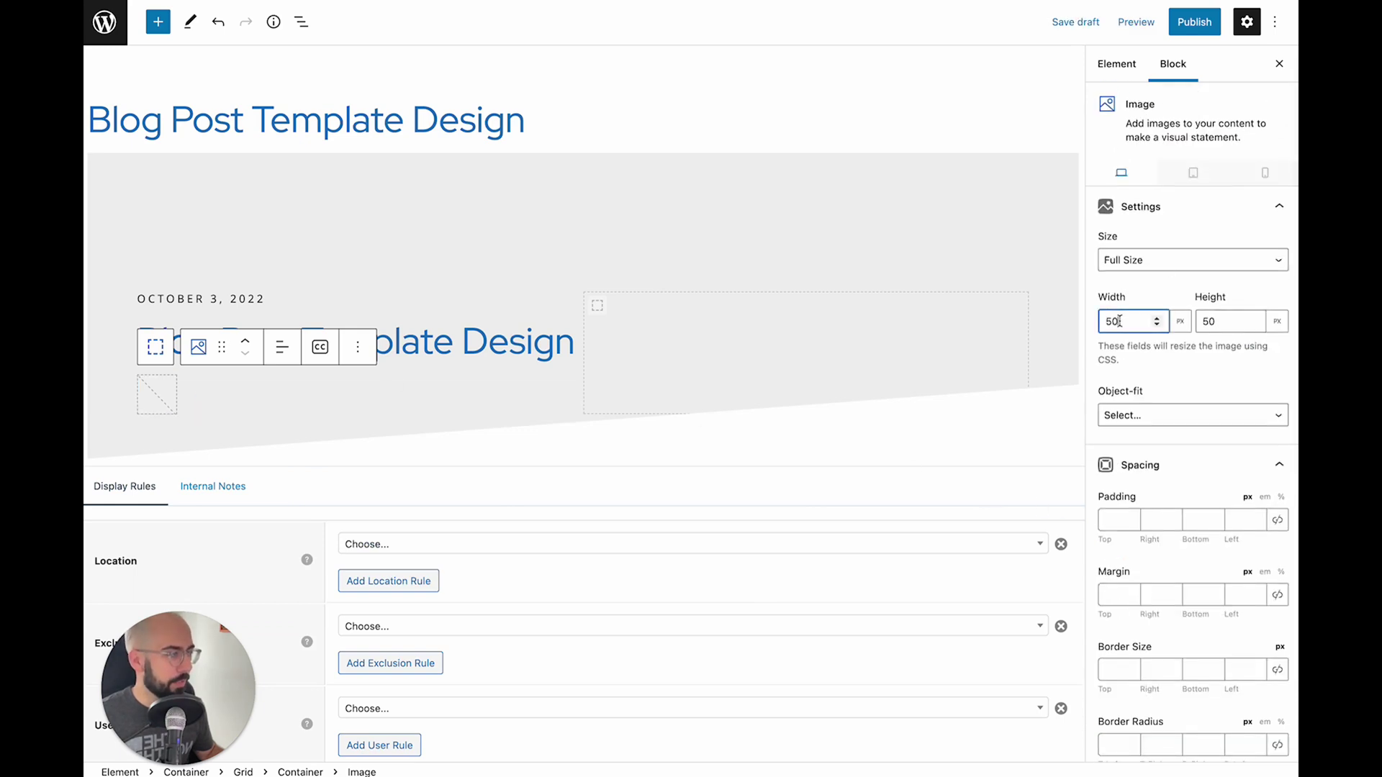
{"action": "type", "text": "30"}
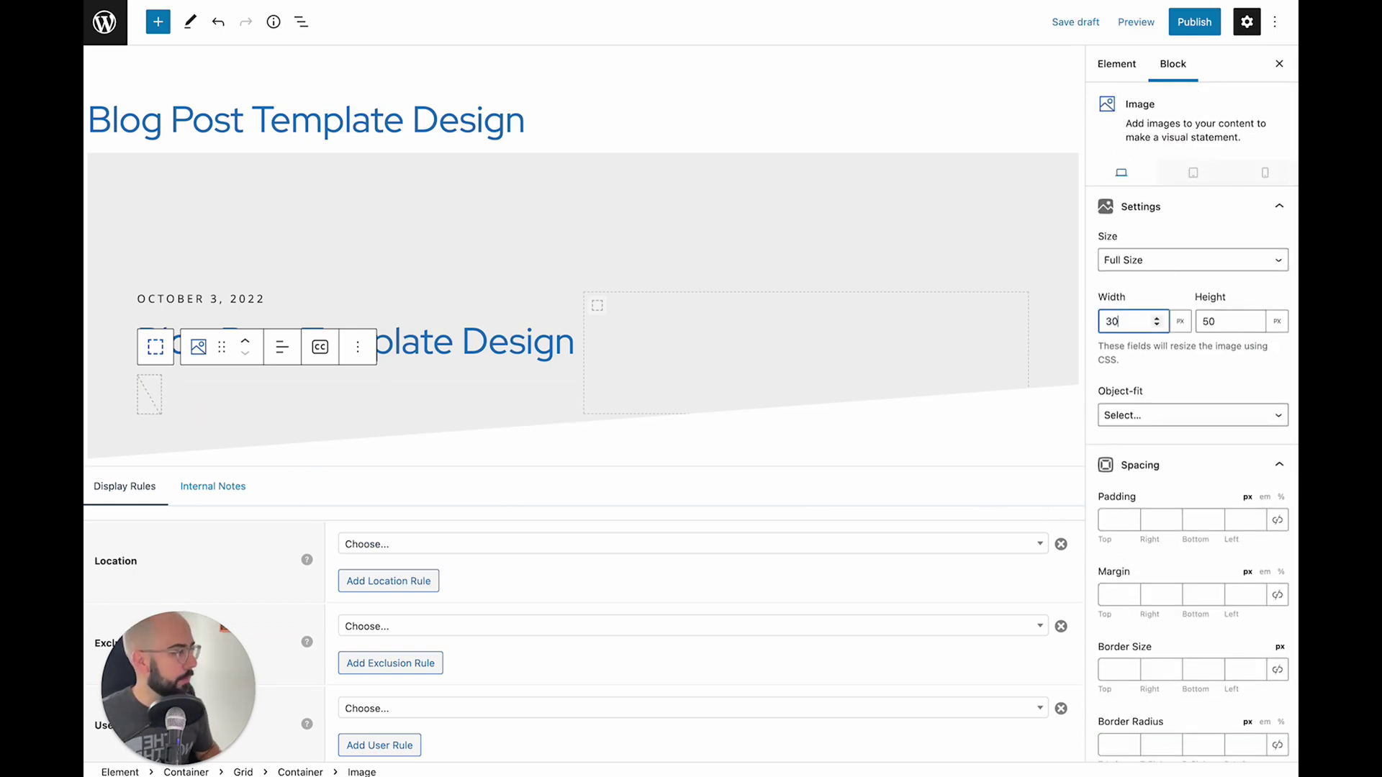
{"action": "key", "text": "Tab"}
{"action": "key", "text": "Tab"}
{"action": "type", "text": "30"}
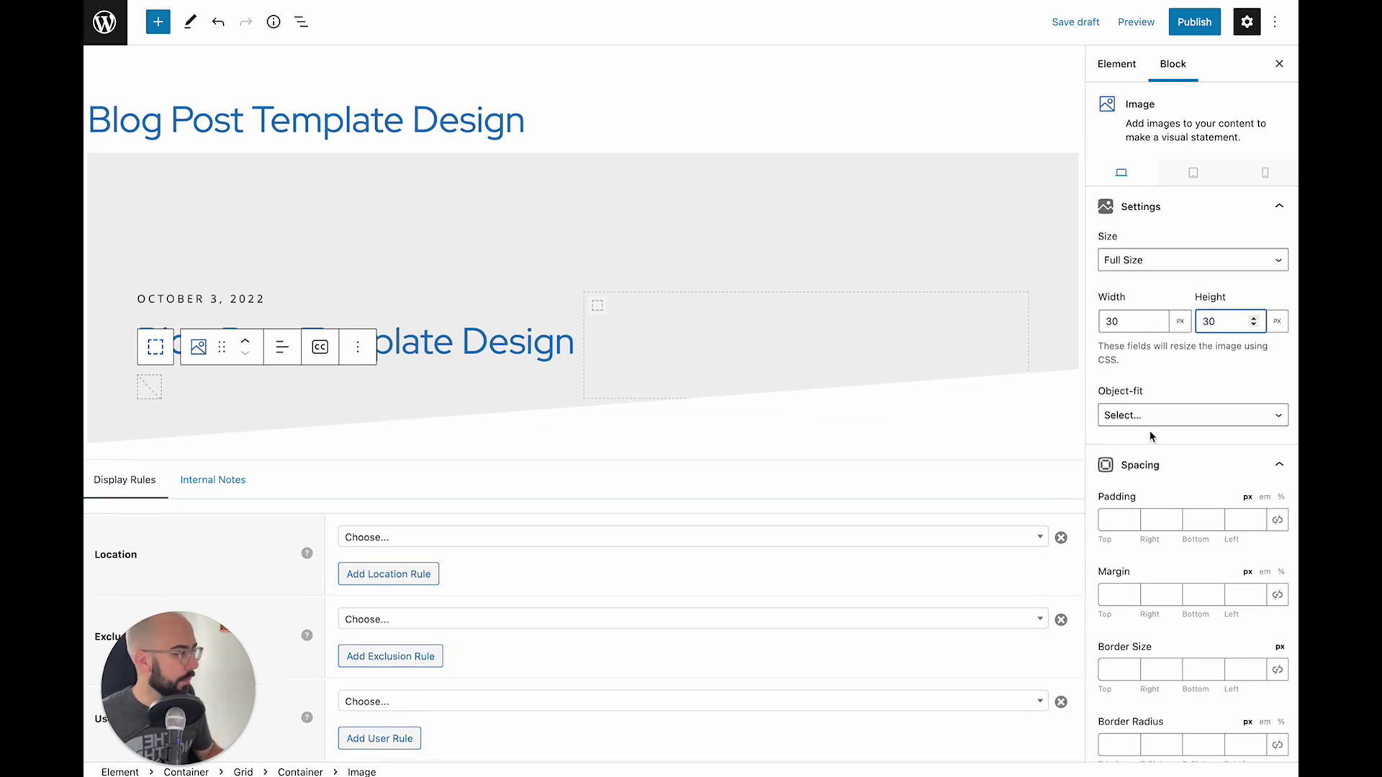
Step: Give the author avatar image a 20 px border radius on all corners and open its alignment options
{"action": "scroll", "coordinate": [1150, 436], "scroll_direction": "down", "scroll_amount": 1}
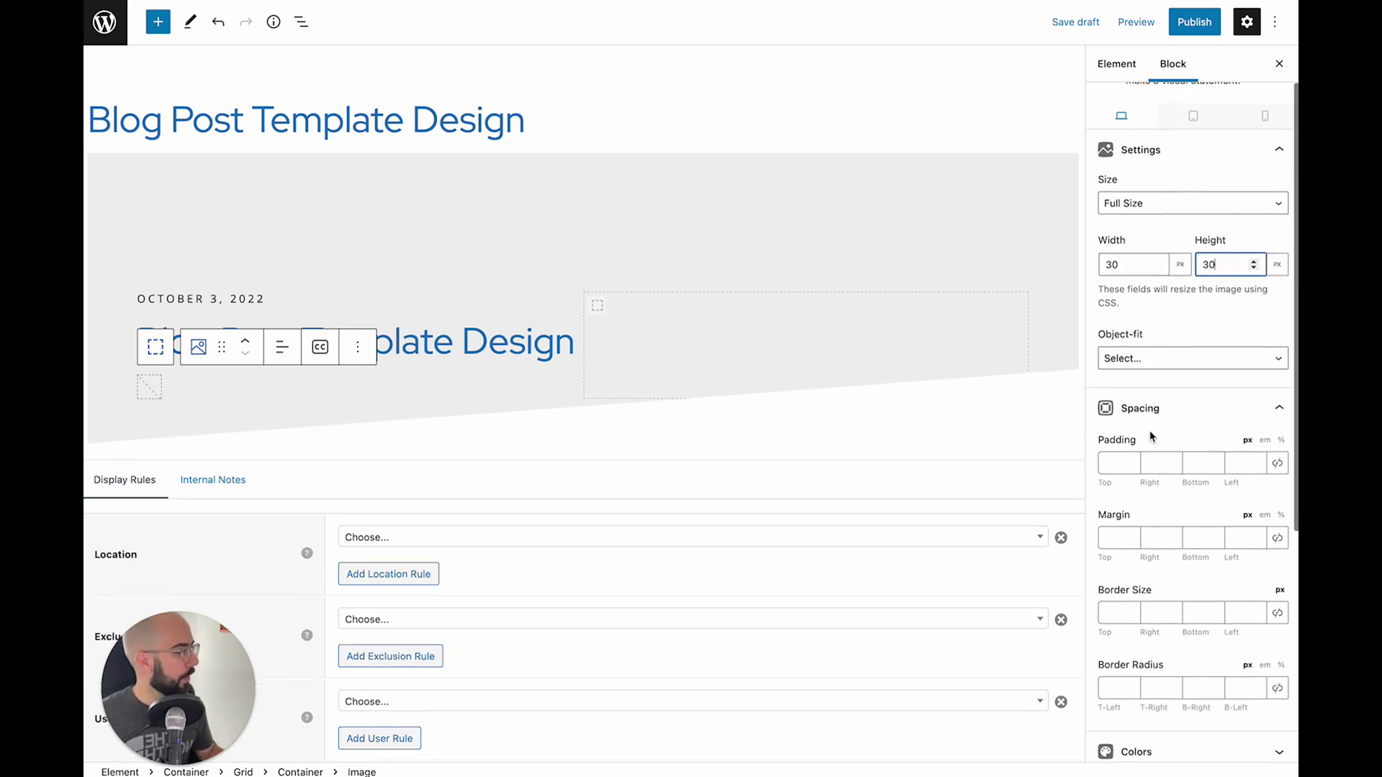
{"action": "left_click", "coordinate": [1115, 685]}
{"action": "type", "text": "2"}
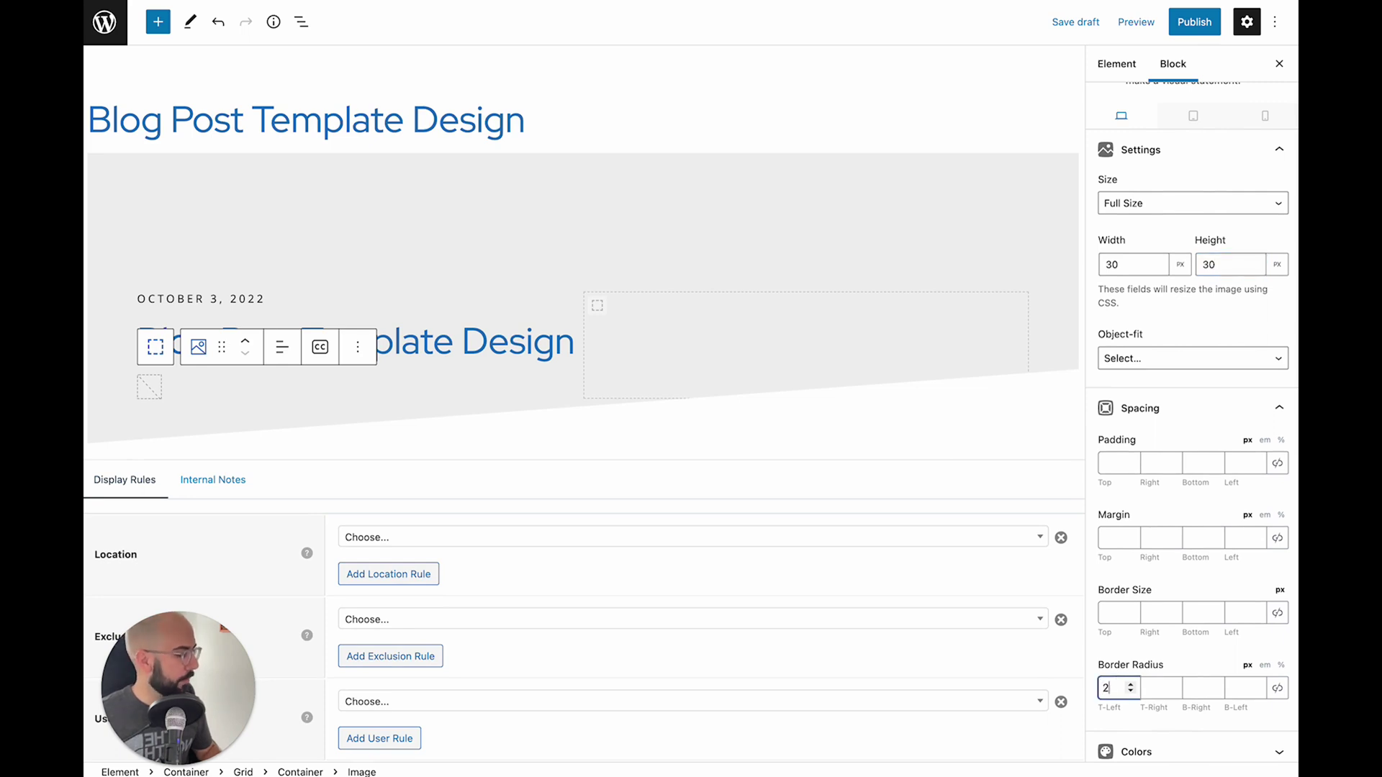
{"action": "type", "text": "0"}
{"action": "left_click", "coordinate": [1277, 688]}
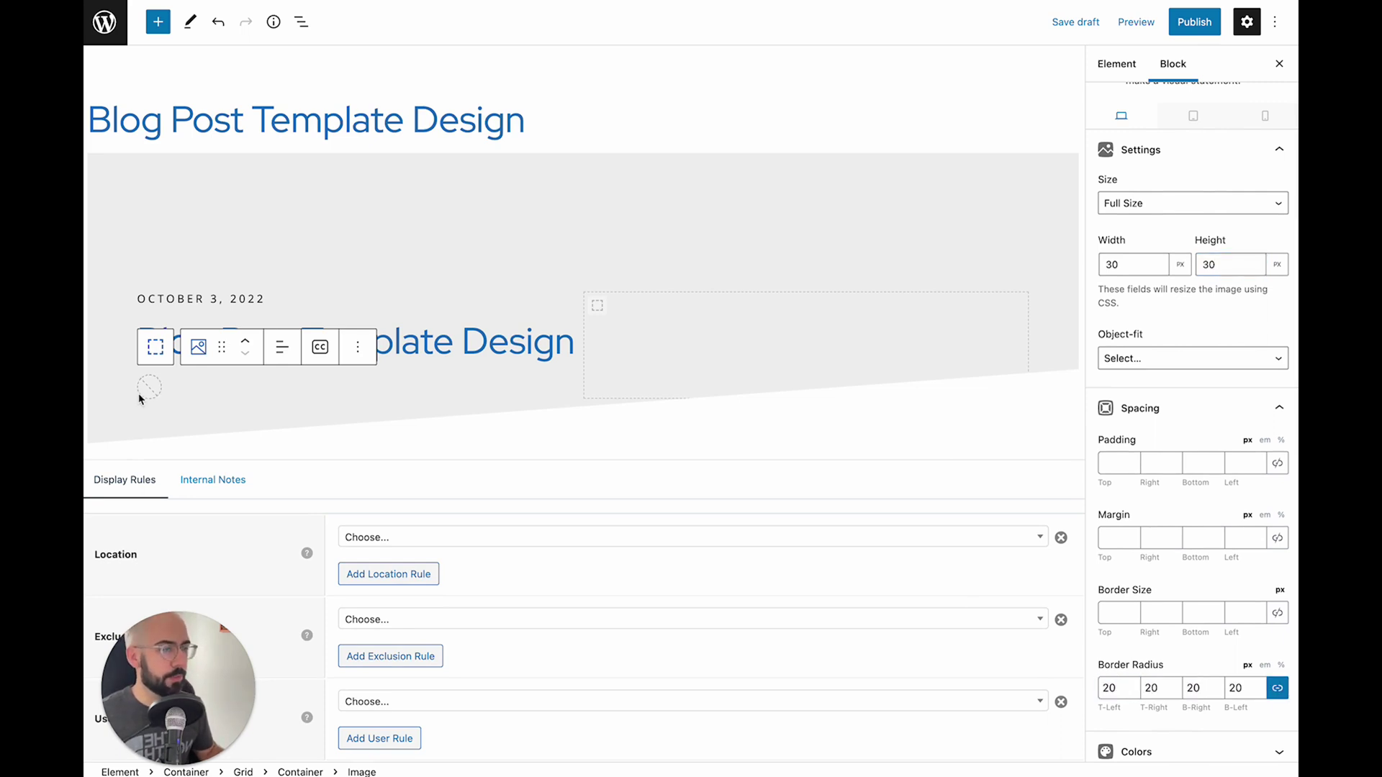
{"action": "left_click", "coordinate": [281, 347]}
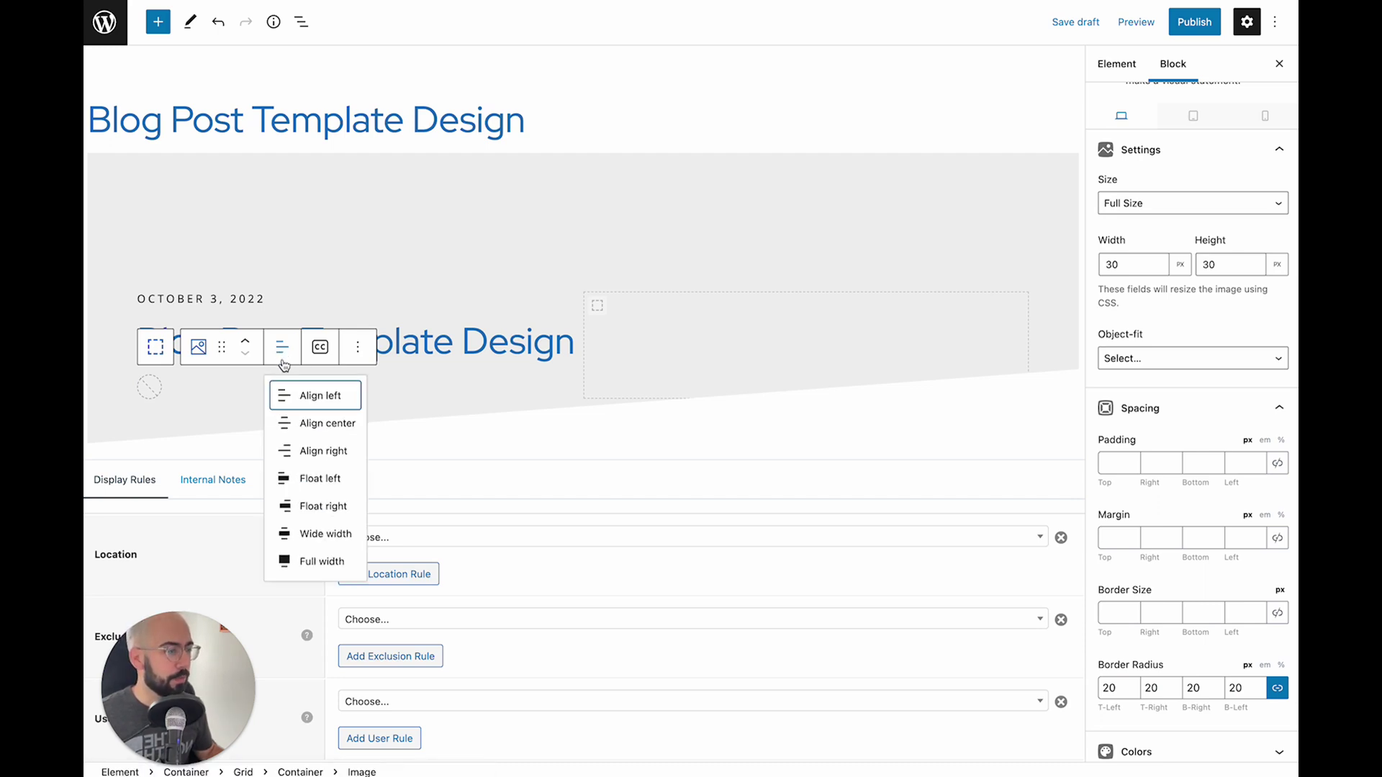
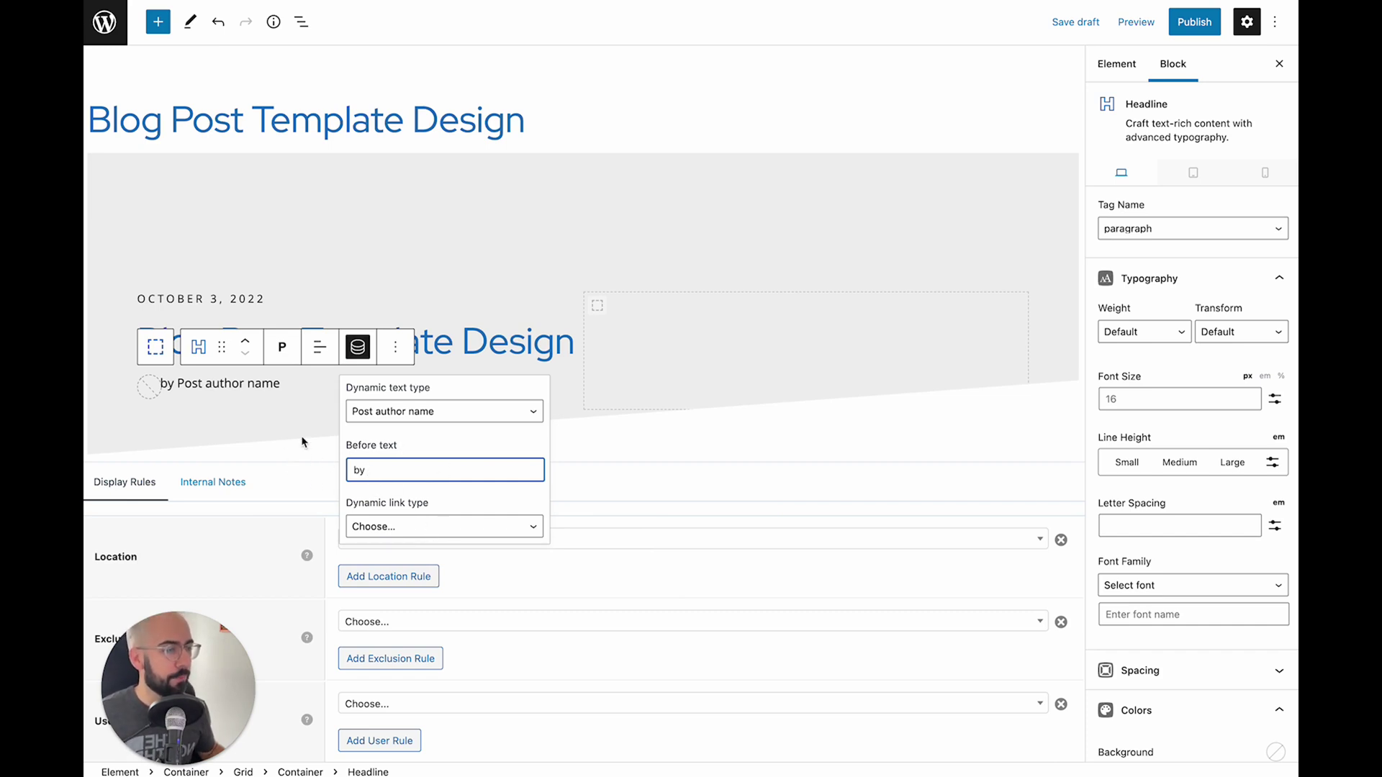
Step: Set the left margin of the dynamic author name headline to 10 px and keep its left padding empty
{"action": "left_click", "coordinate": [1207, 432]}
{"action": "scroll", "coordinate": [1208, 432], "scroll_direction": "down", "scroll_amount": 4}
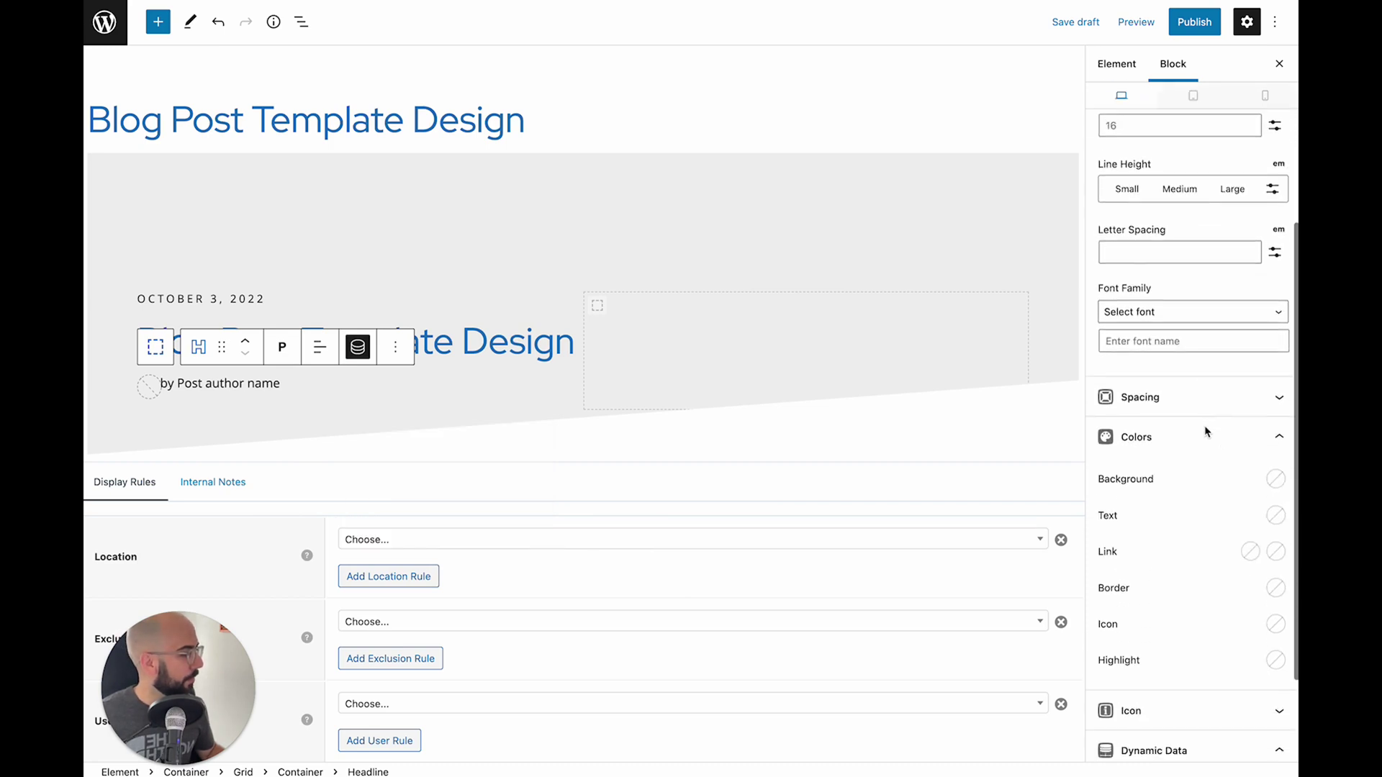
{"action": "scroll", "coordinate": [1194, 414], "scroll_direction": "down", "scroll_amount": 1}
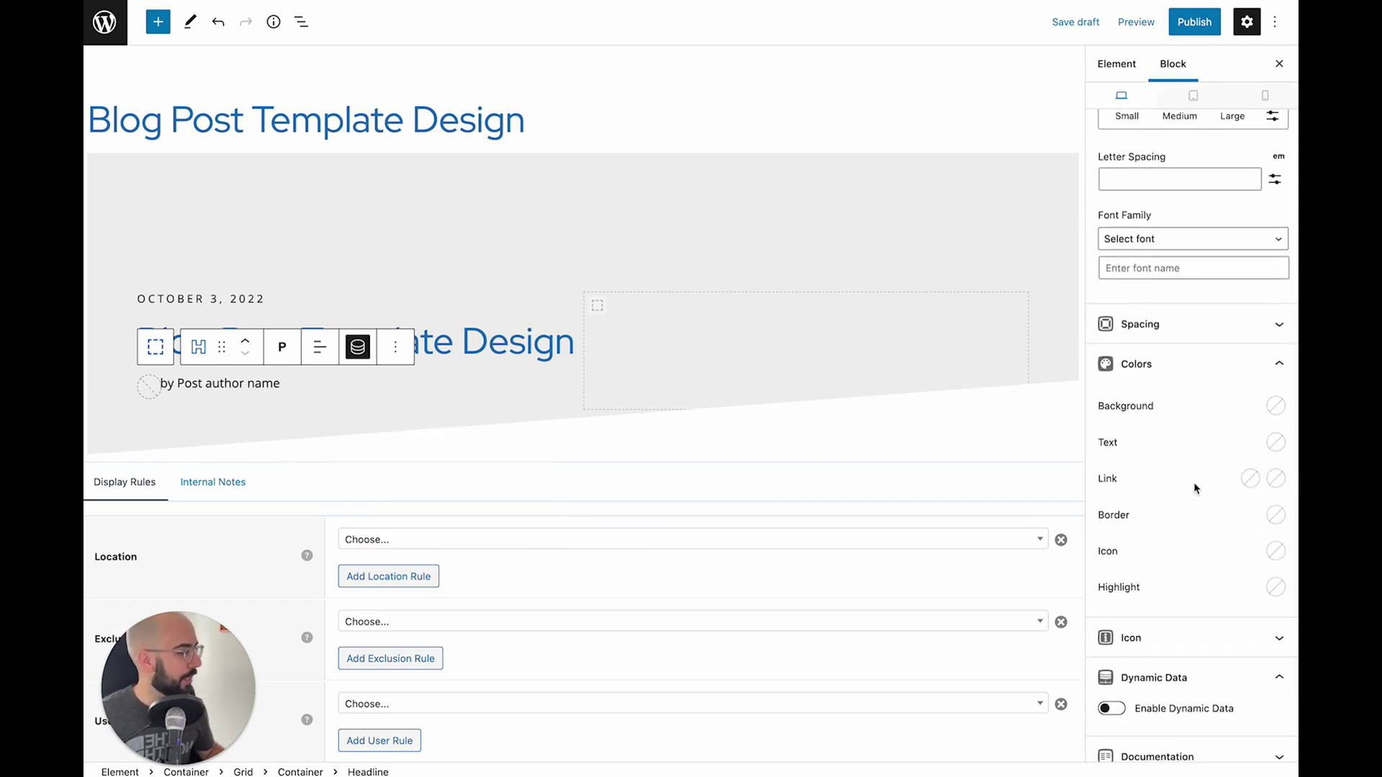
{"action": "scroll", "coordinate": [1195, 489], "scroll_direction": "up", "scroll_amount": 5}
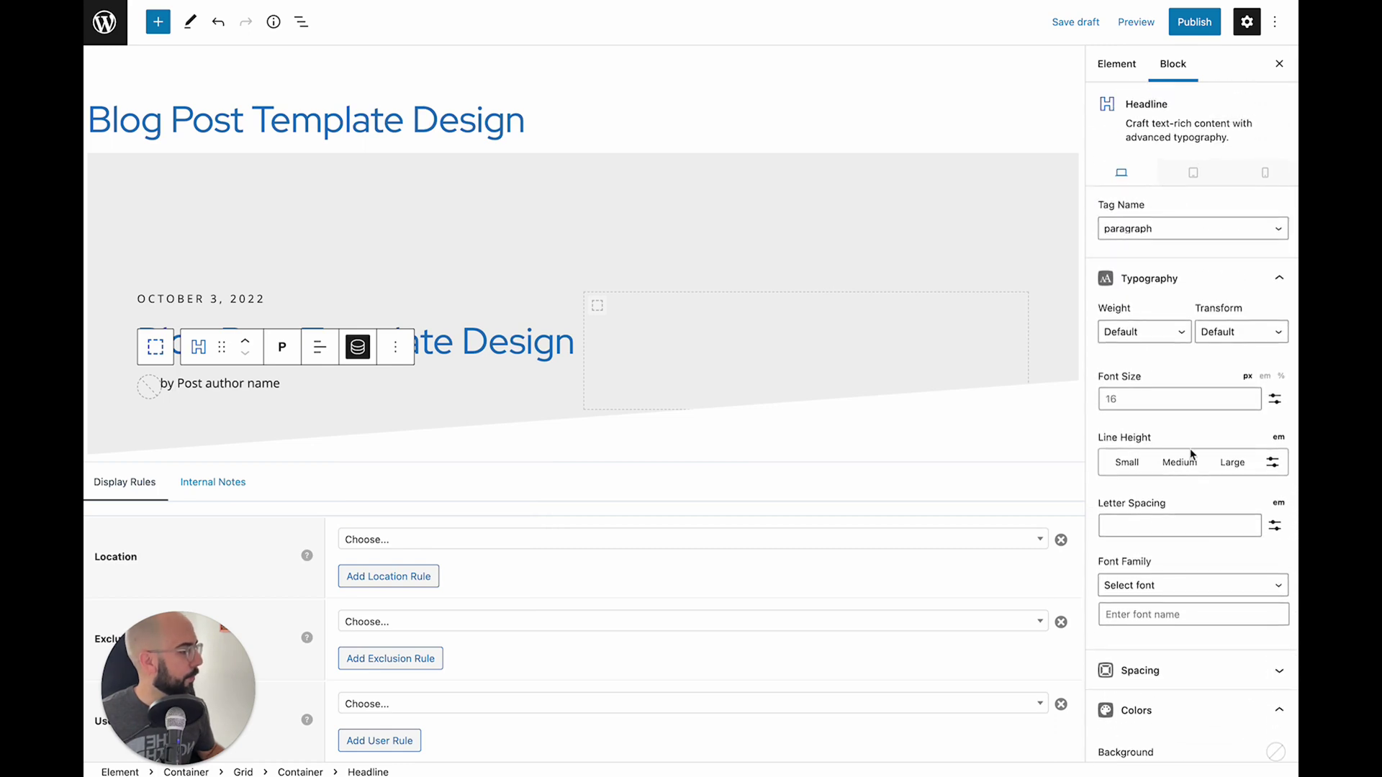
{"action": "scroll", "coordinate": [1191, 452], "scroll_direction": "down", "scroll_amount": 5}
{"action": "left_click", "coordinate": [1185, 309]}
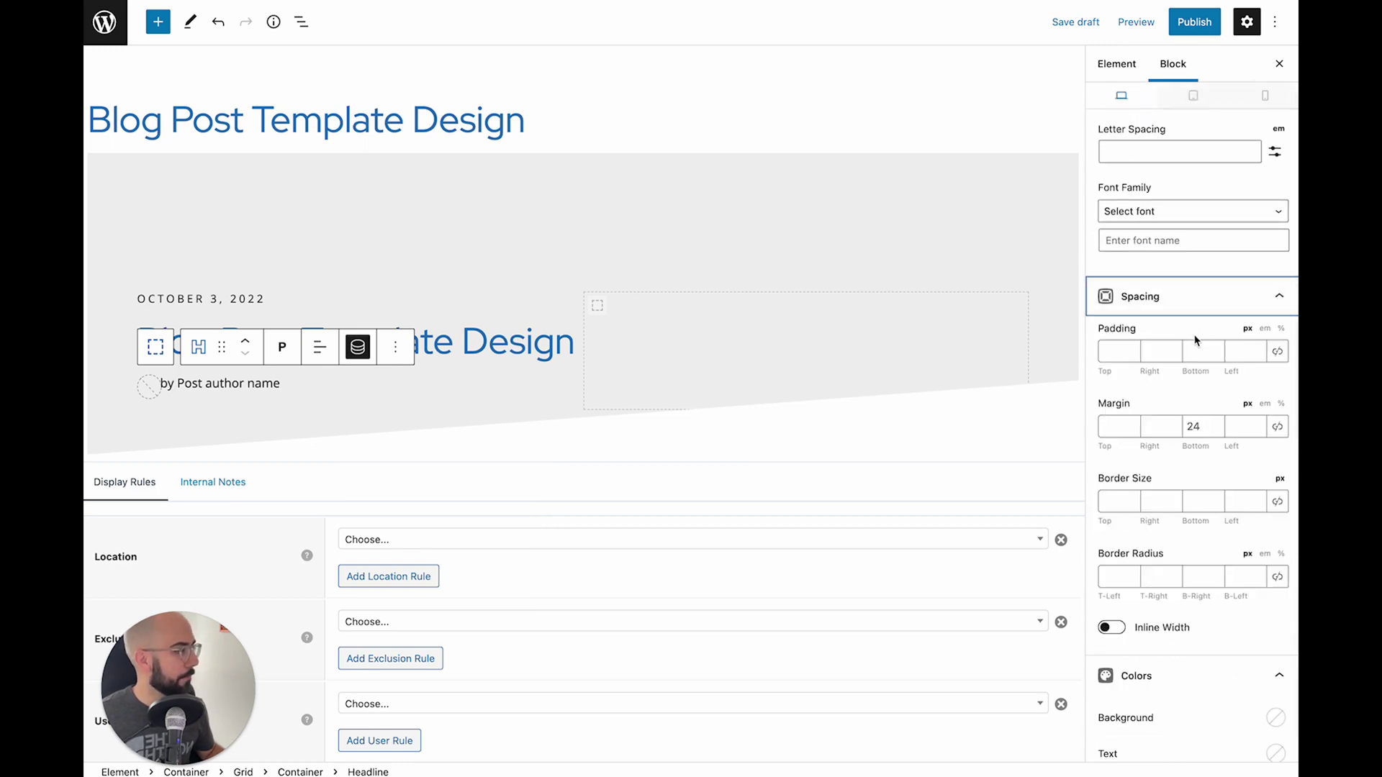
{"action": "left_click", "coordinate": [1231, 350]}
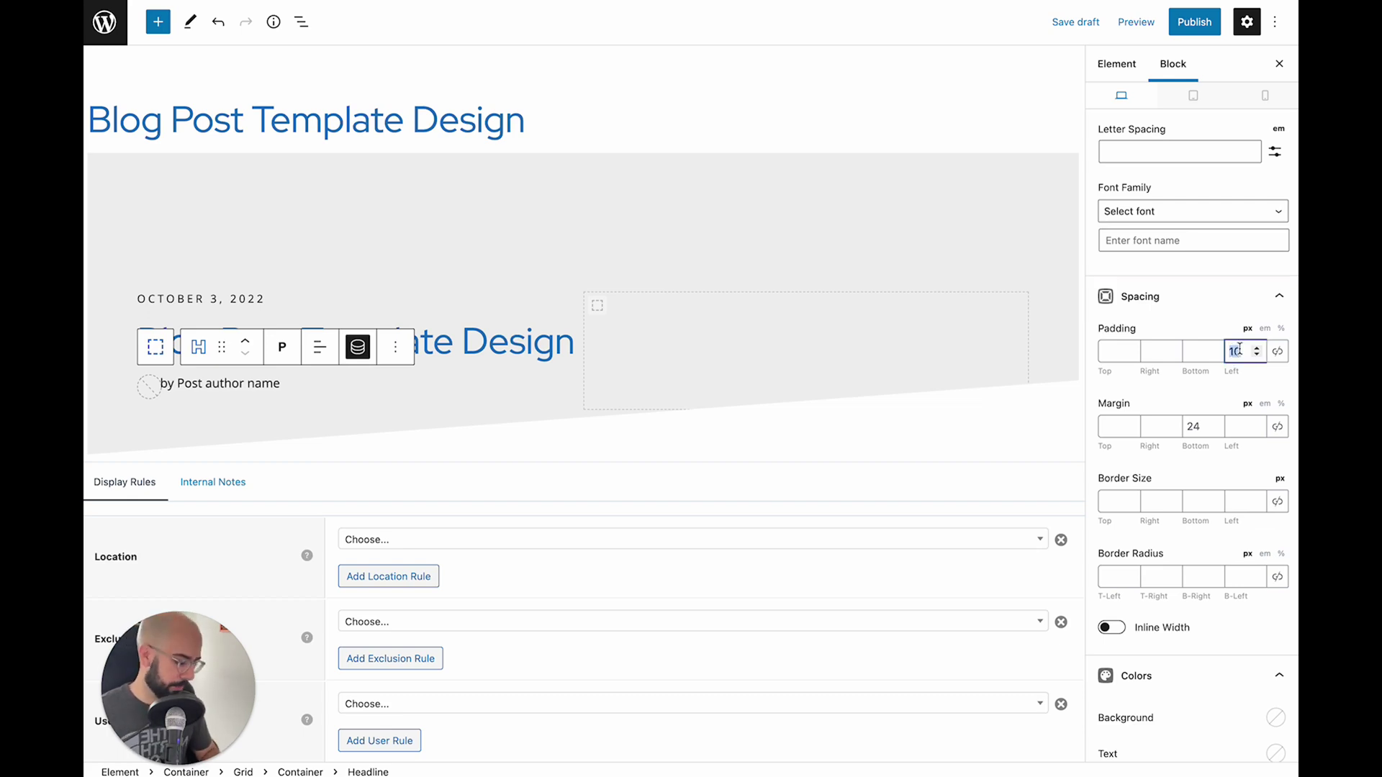
{"action": "key", "text": "BackSpace"}
{"action": "left_click", "coordinate": [1227, 425]}
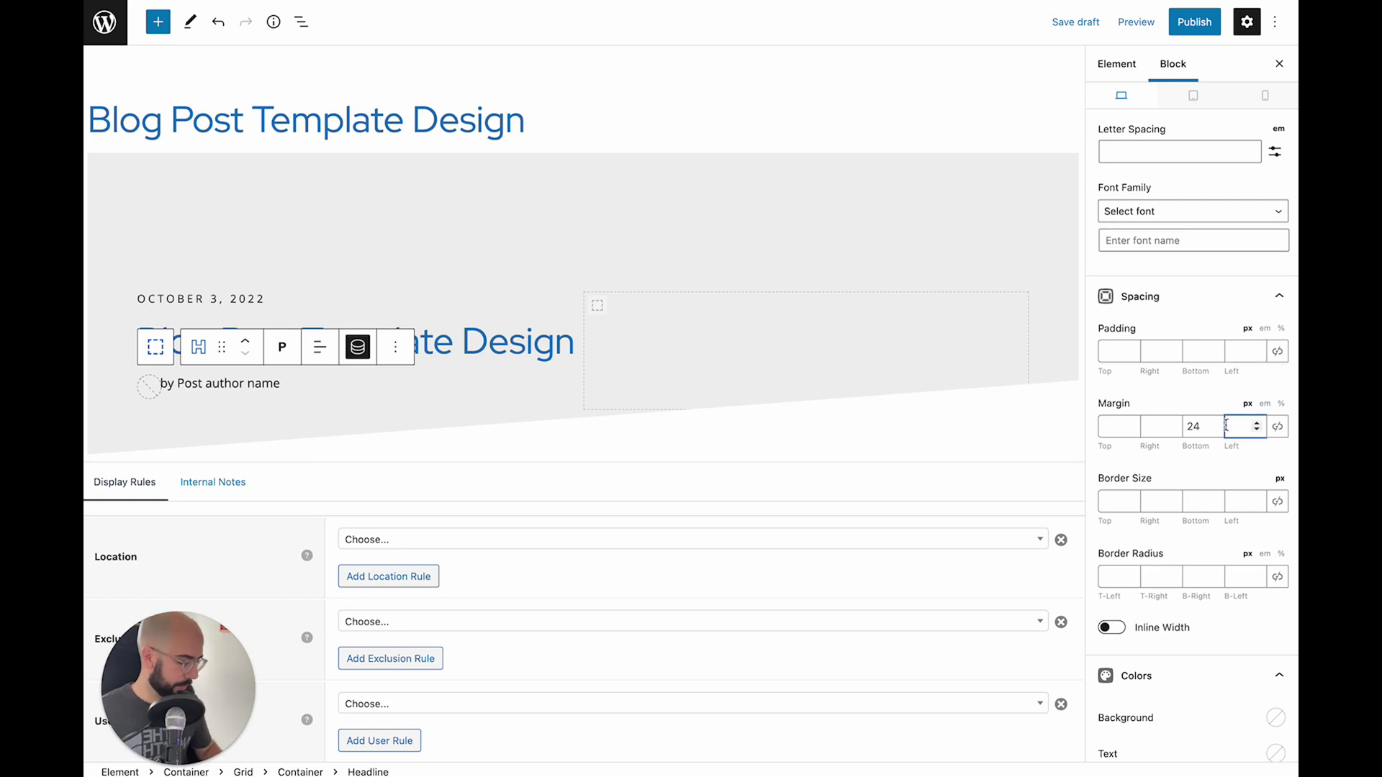
{"action": "type", "text": "10"}
{"action": "left_click", "coordinate": [193, 385]}
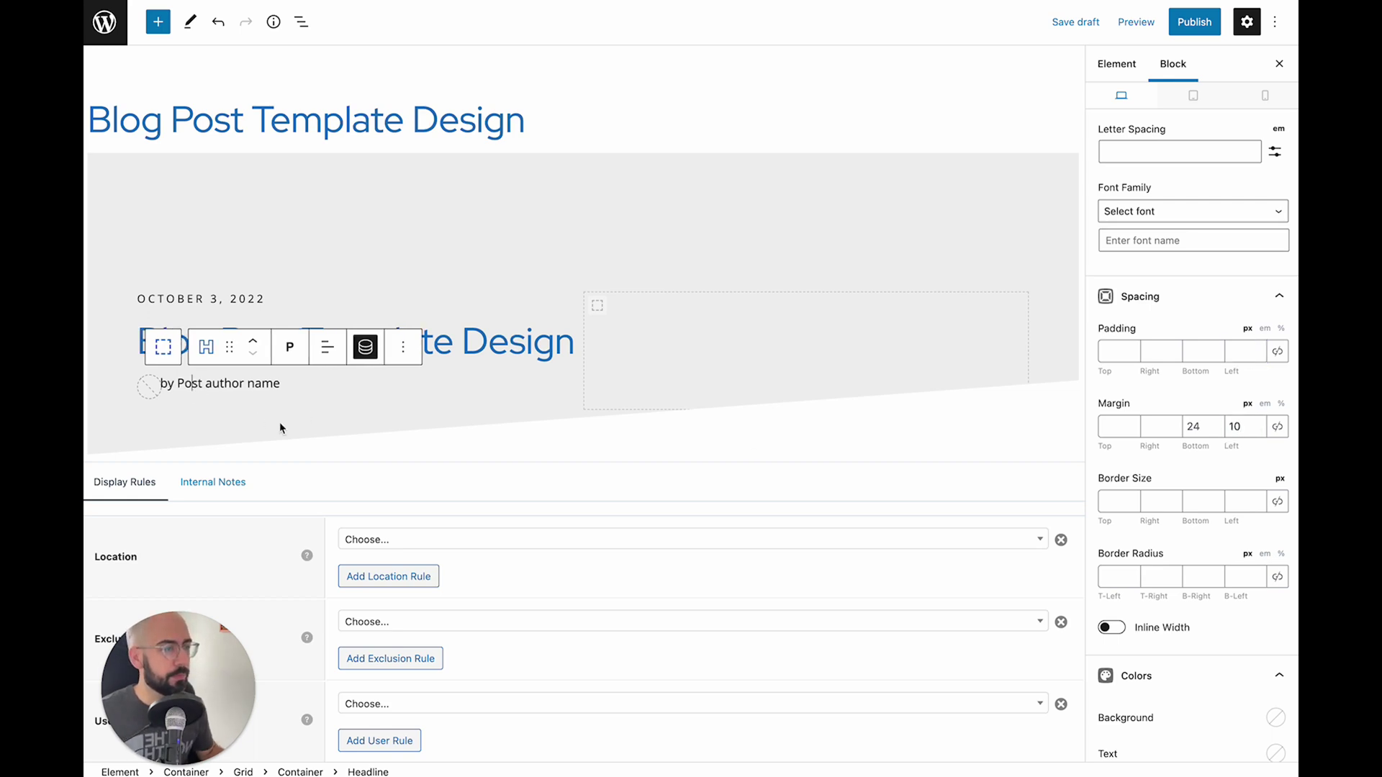
{"action": "left_click", "coordinate": [300, 432]}
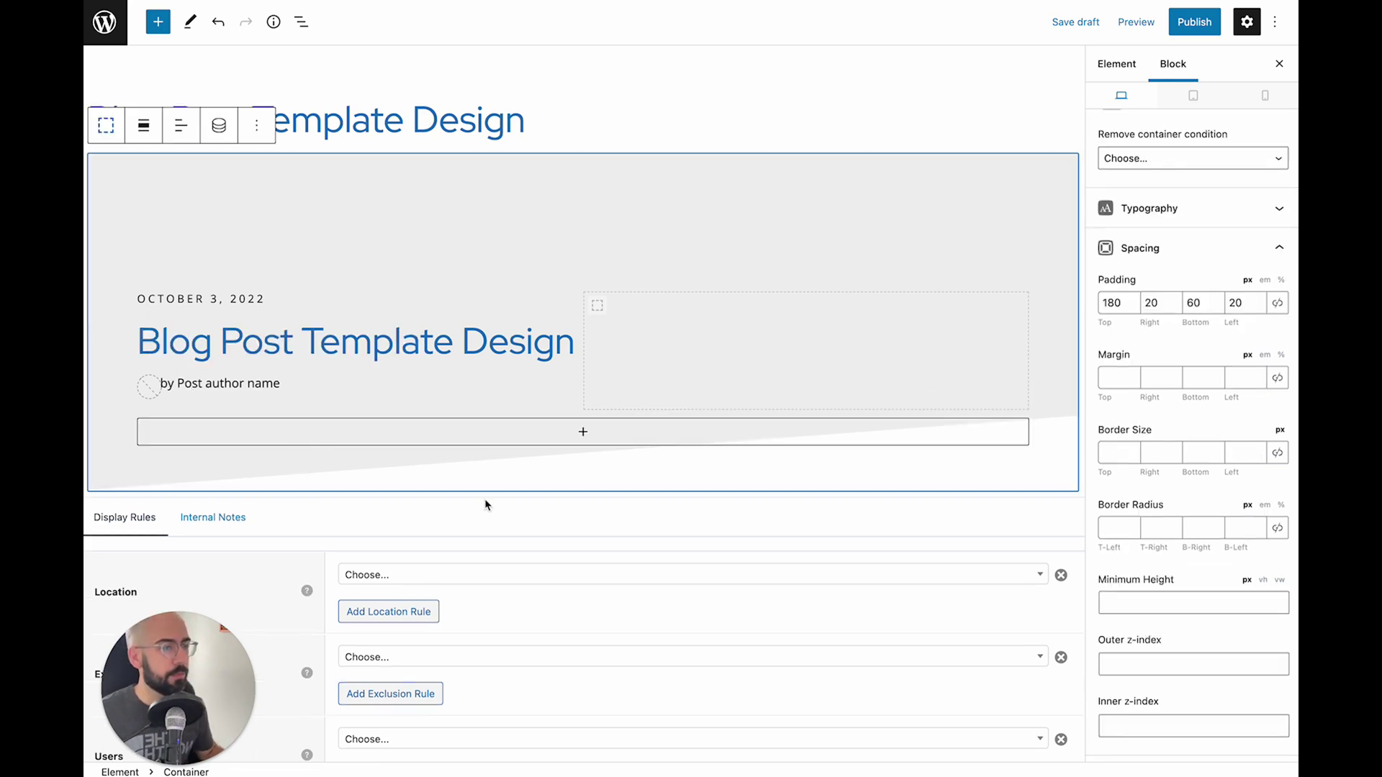
Step: Set the author avatar image's right margin to 10 px
{"action": "left_click", "coordinate": [150, 388]}
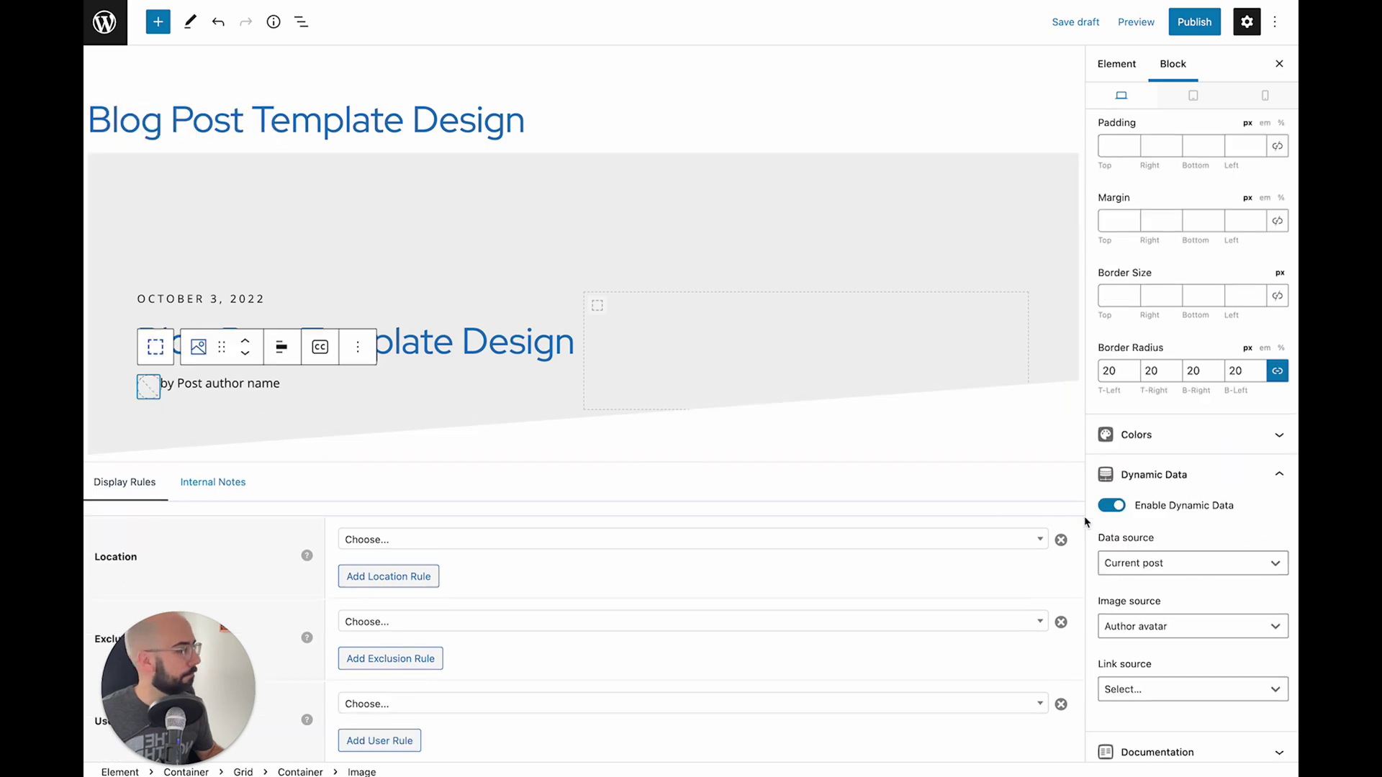
{"action": "scroll", "coordinate": [1152, 434], "scroll_direction": "up", "scroll_amount": 3}
{"action": "left_click", "coordinate": [1144, 362]}
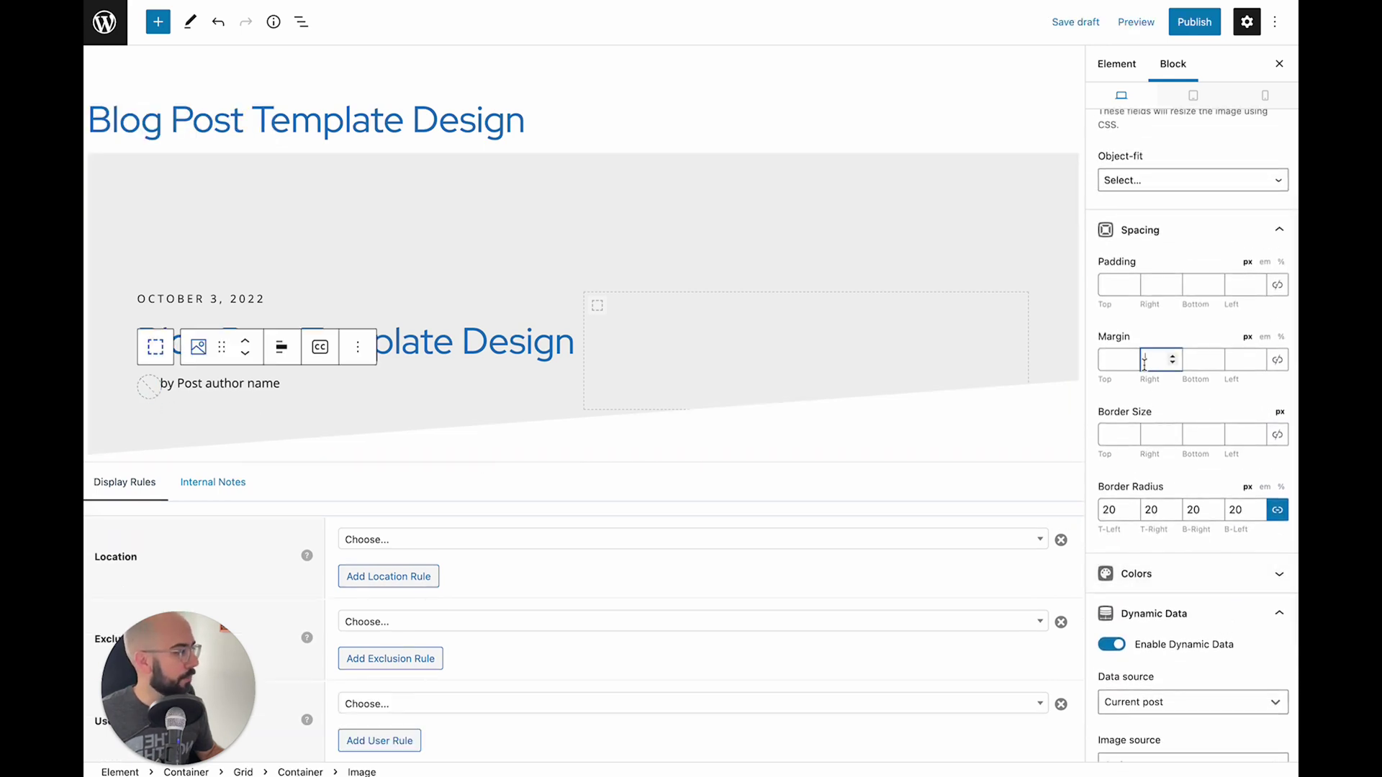
{"action": "type", "text": "10"}
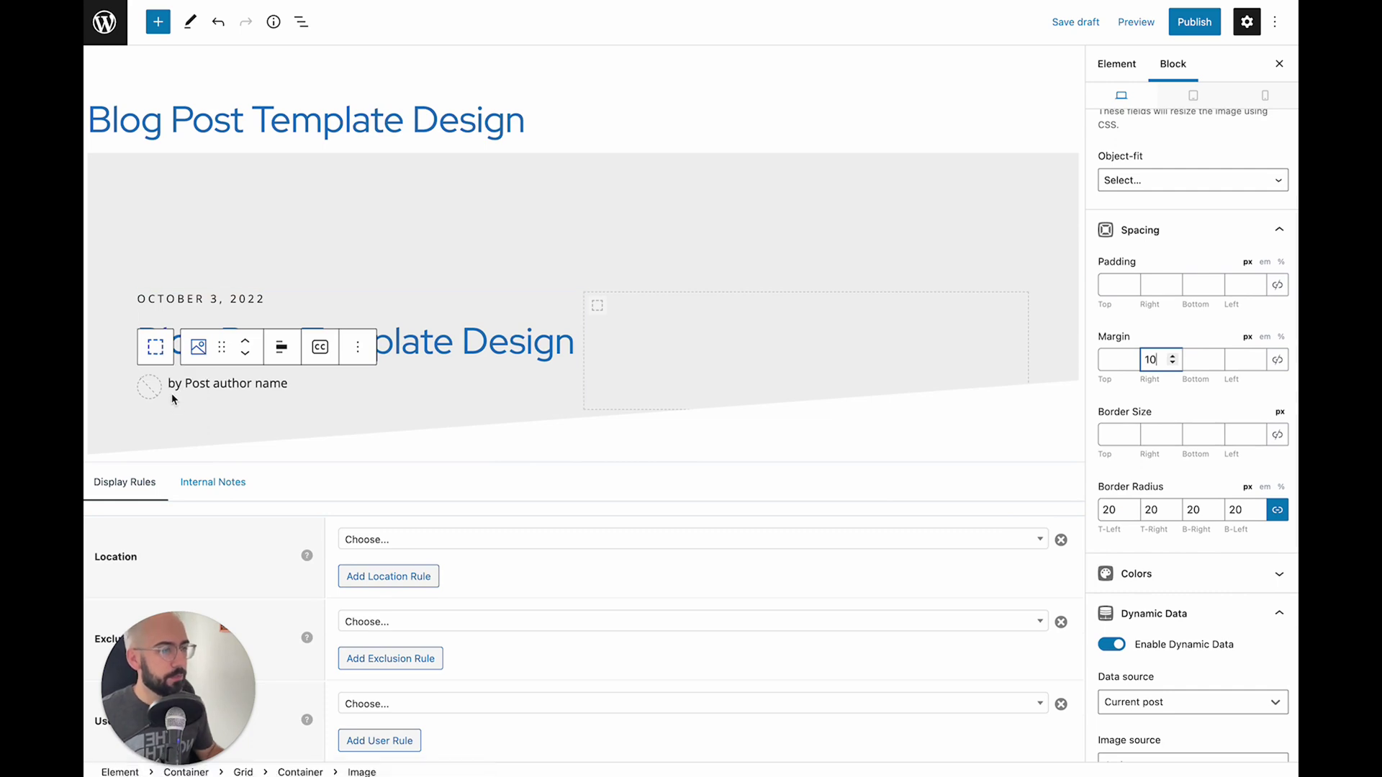
Step: Set the dynamic post title's bottom margin to 40 px and save the draft
{"action": "left_click", "coordinate": [215, 385]}
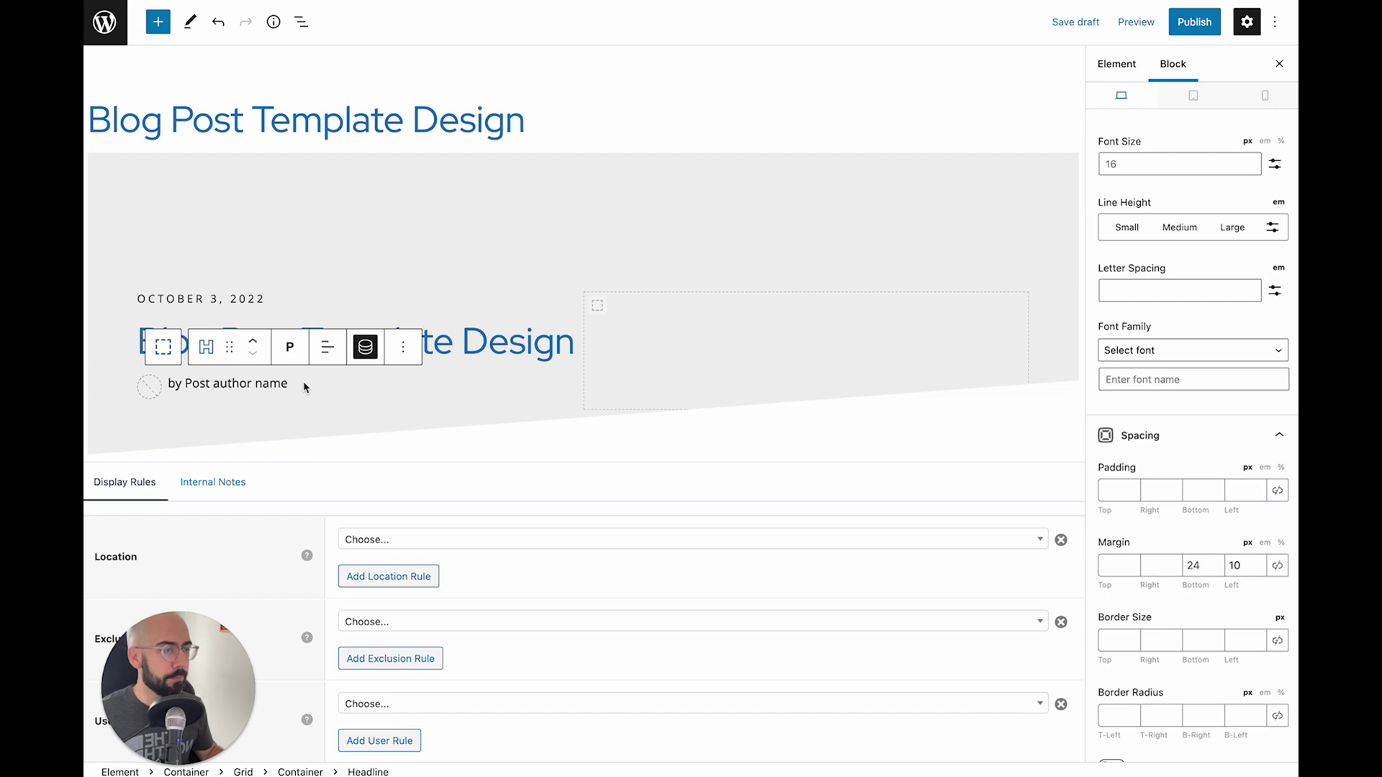
{"action": "left_click", "coordinate": [358, 353]}
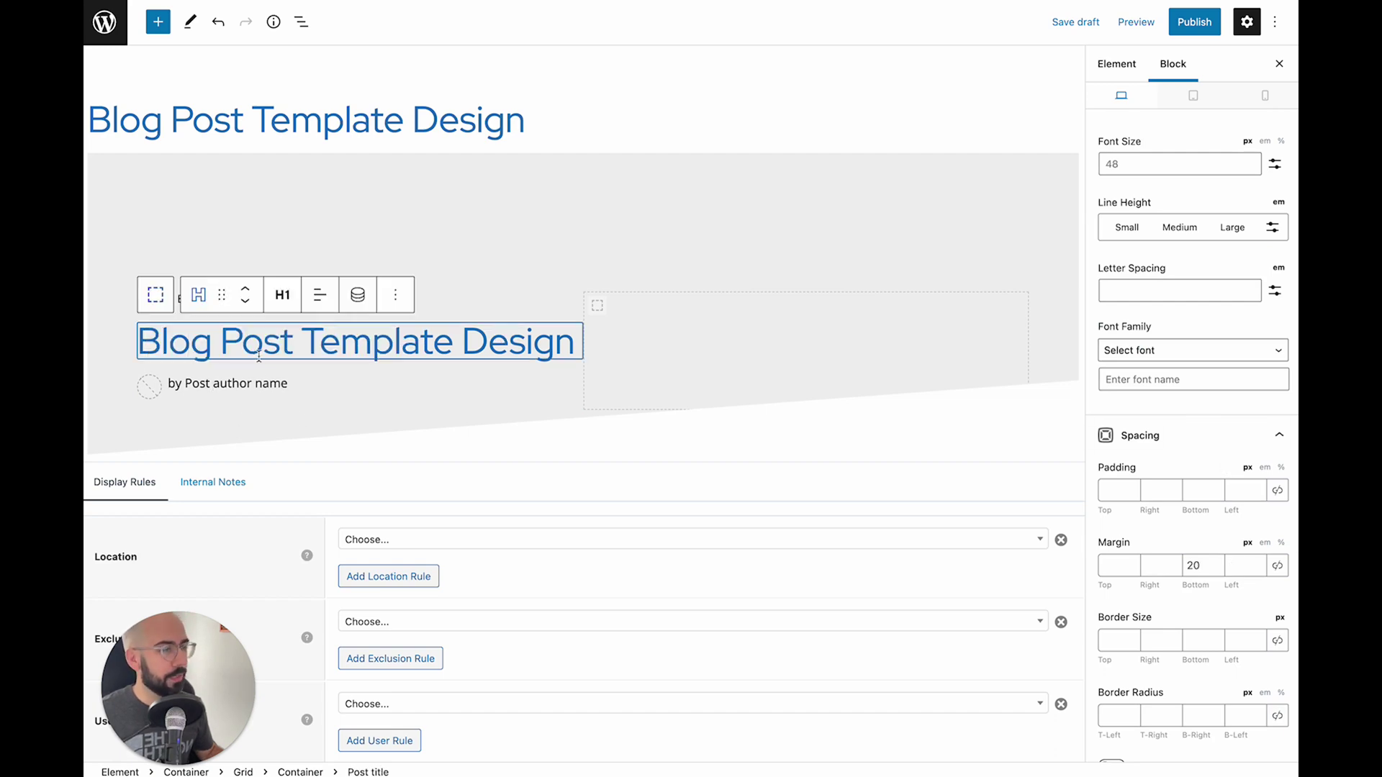
{"action": "left_click", "coordinate": [1188, 563]}
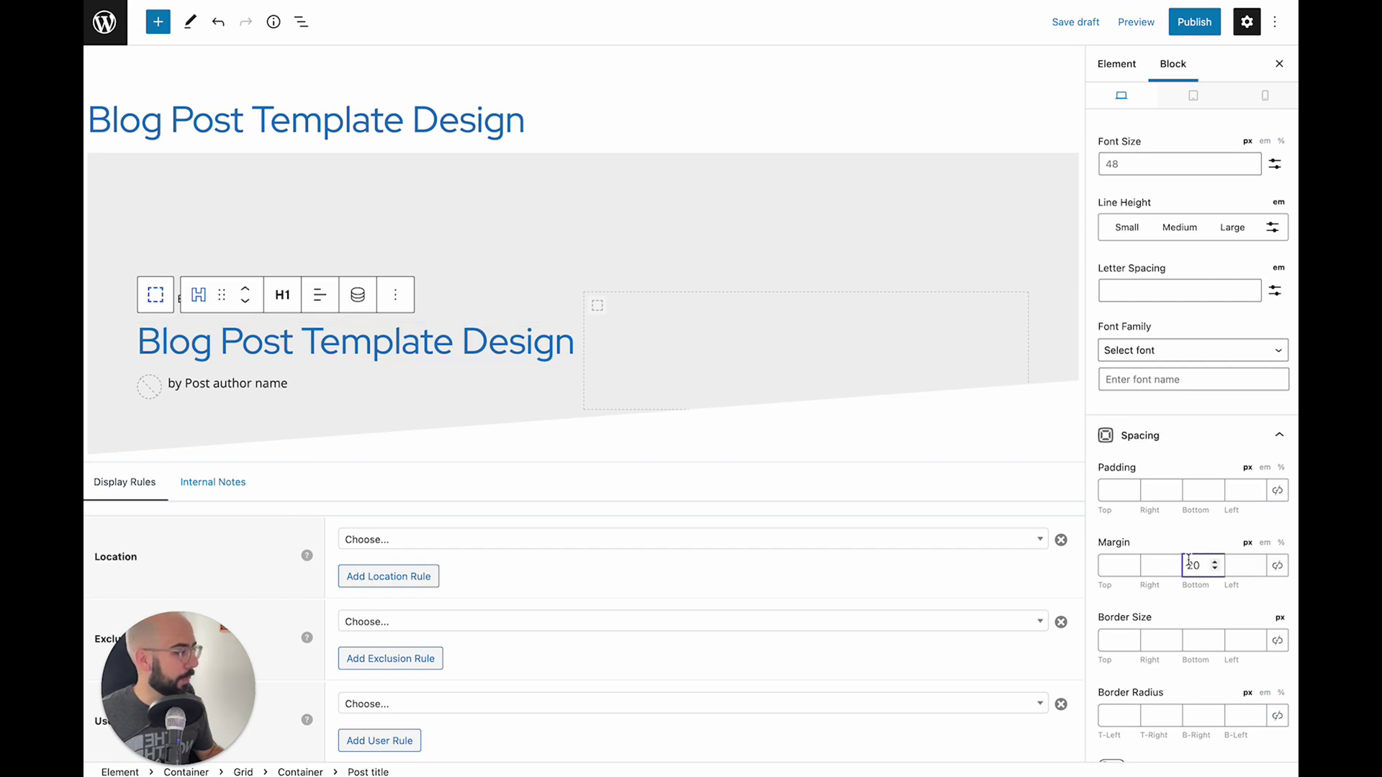
{"action": "type", "text": "40"}
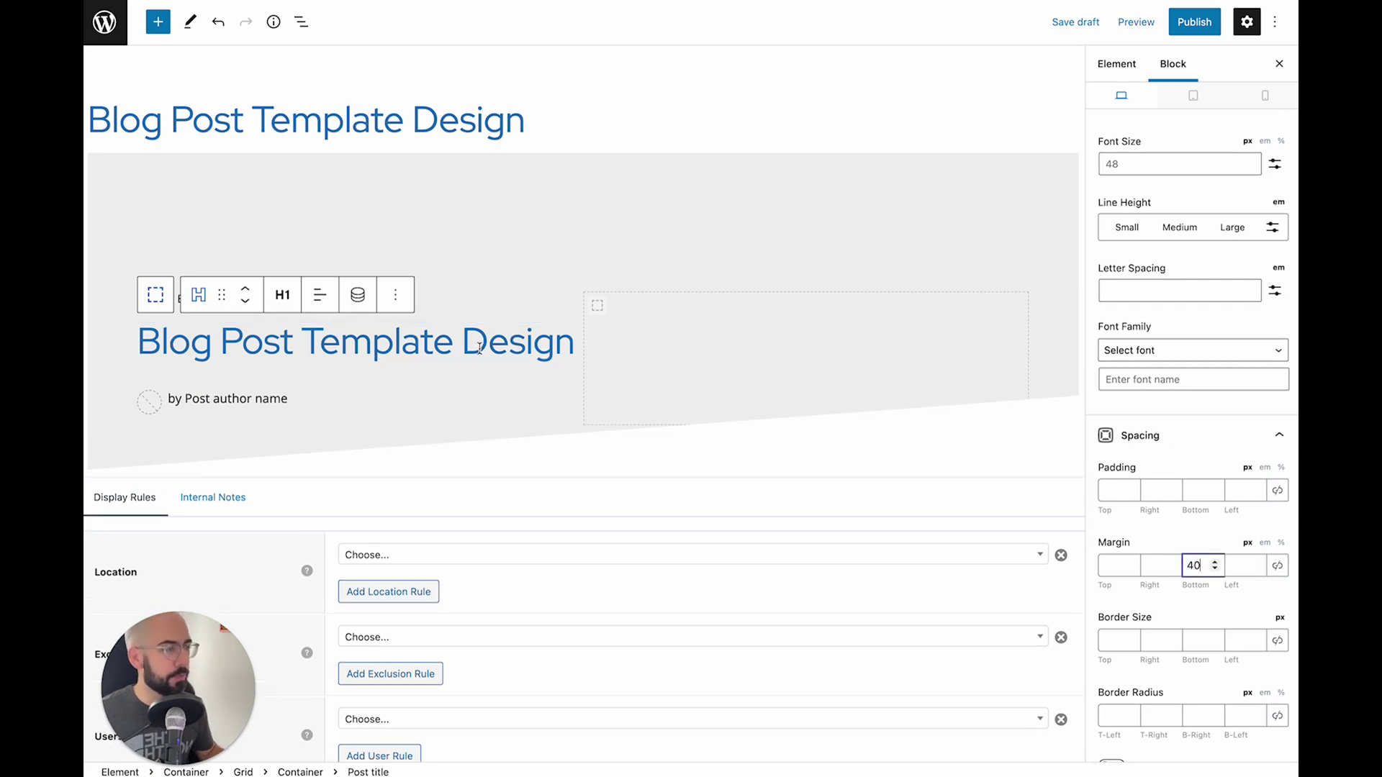
{"action": "left_click", "coordinate": [451, 290]}
{"action": "left_click", "coordinate": [228, 297]}
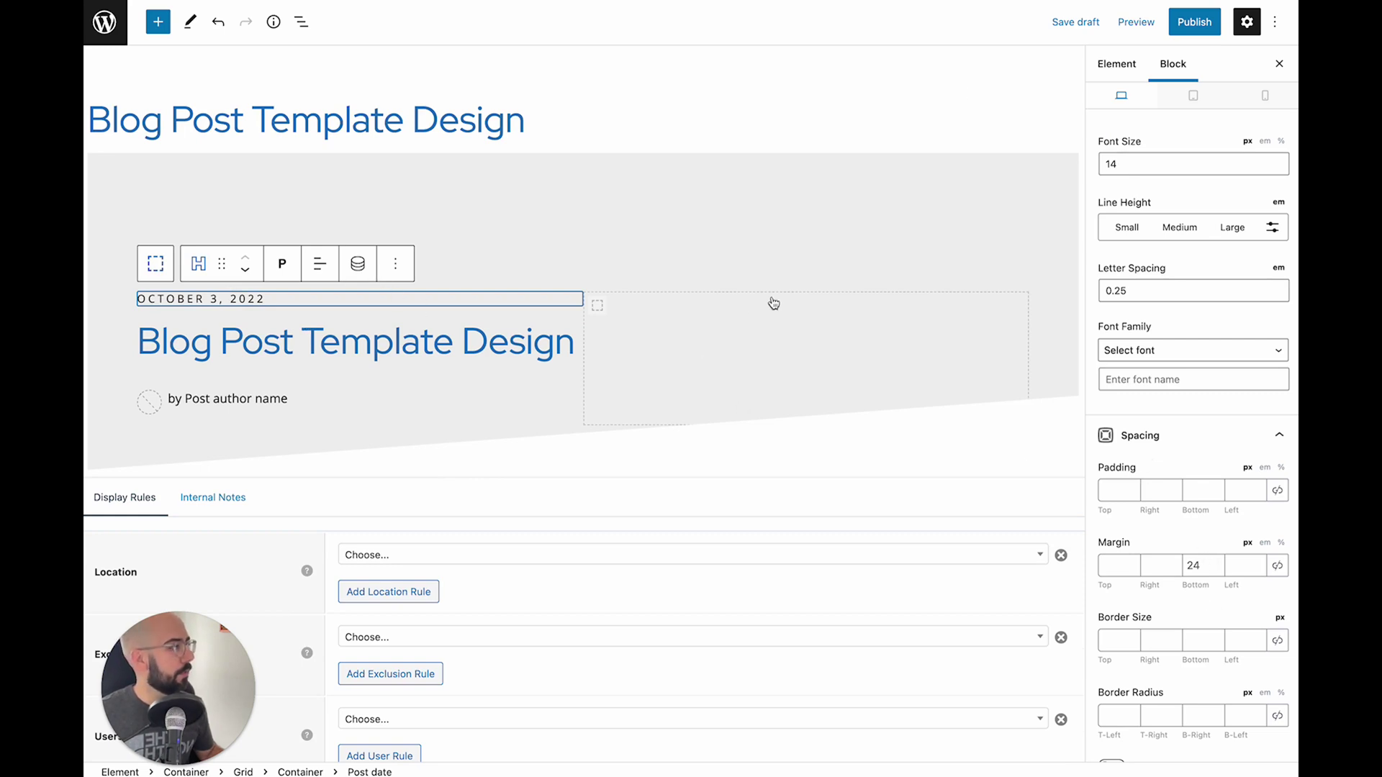
{"action": "left_click", "coordinate": [1071, 21]}
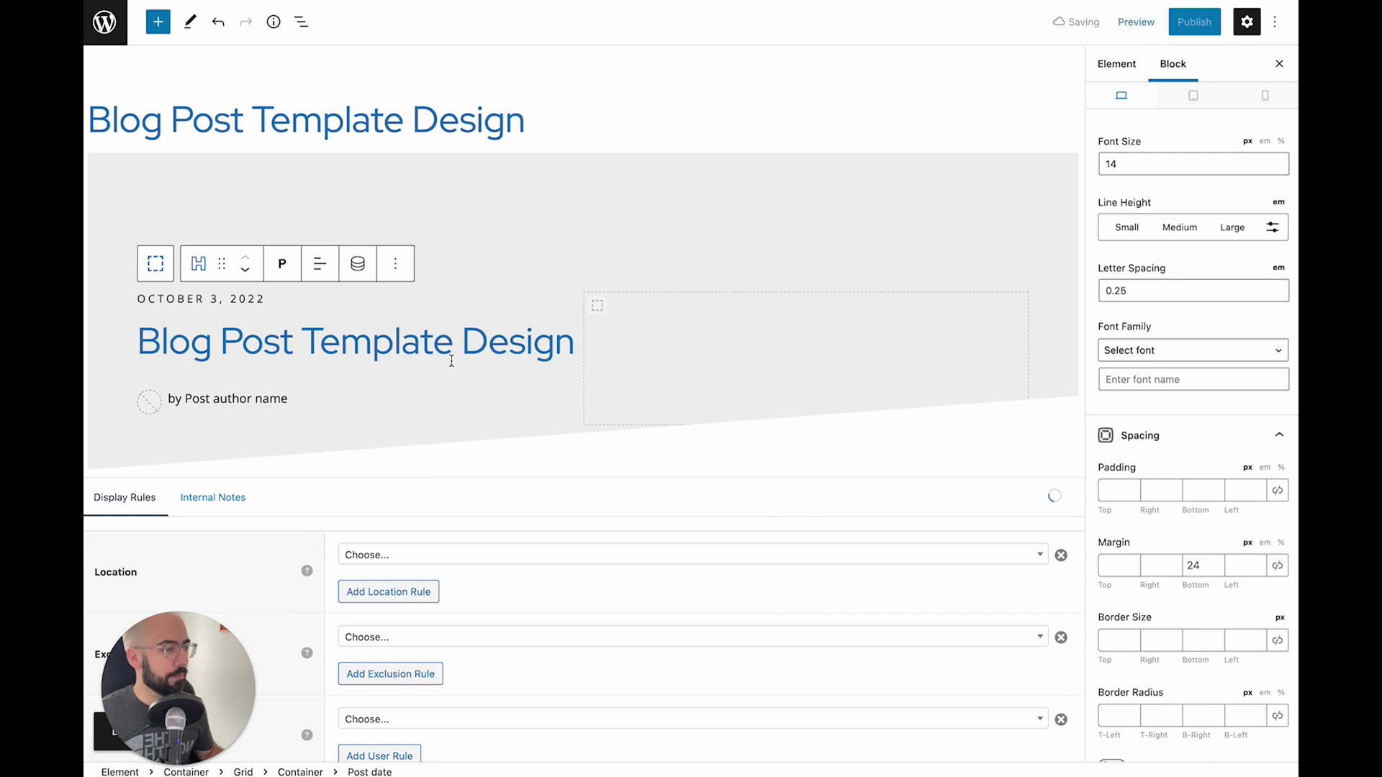
Step: Set the horizontal gap of the header's grid to 60 px
{"action": "left_click", "coordinate": [157, 265]}
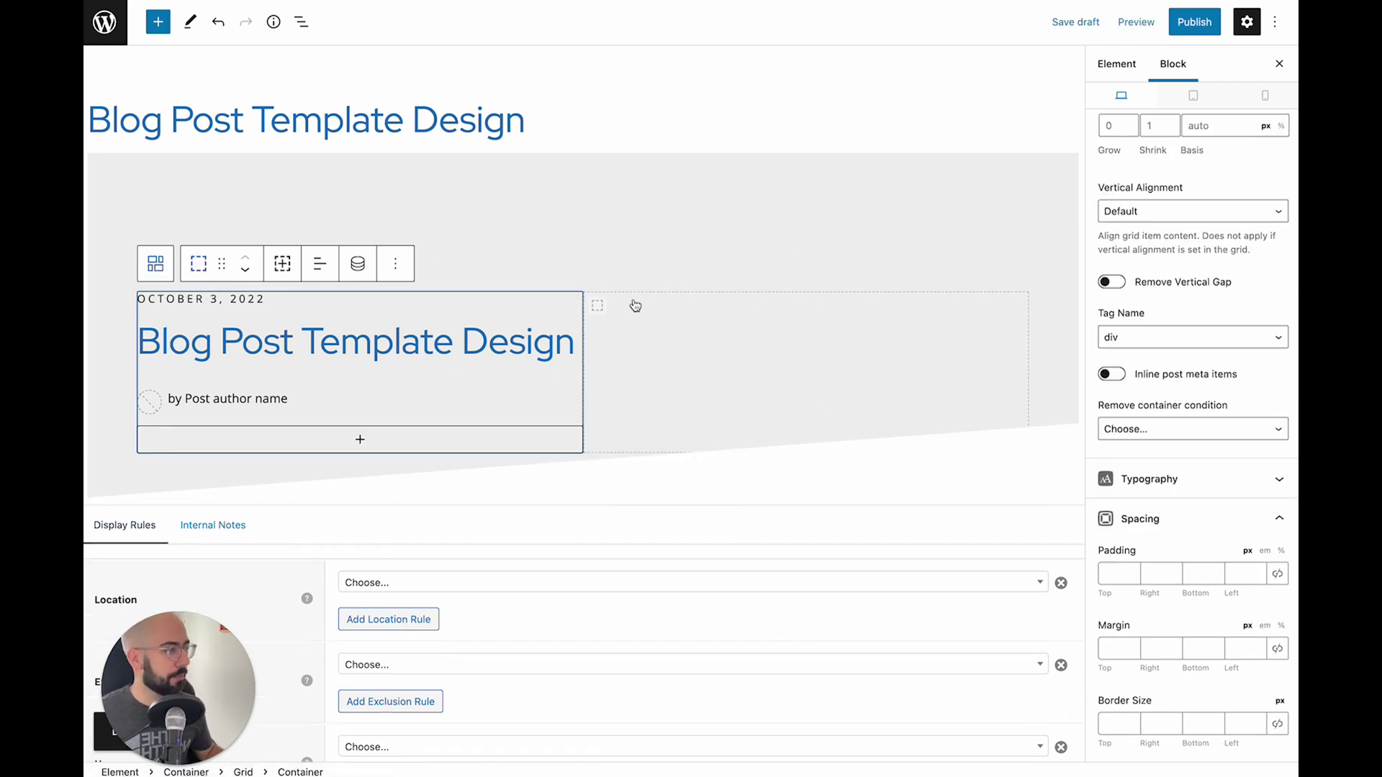
{"action": "left_click", "coordinate": [156, 264]}
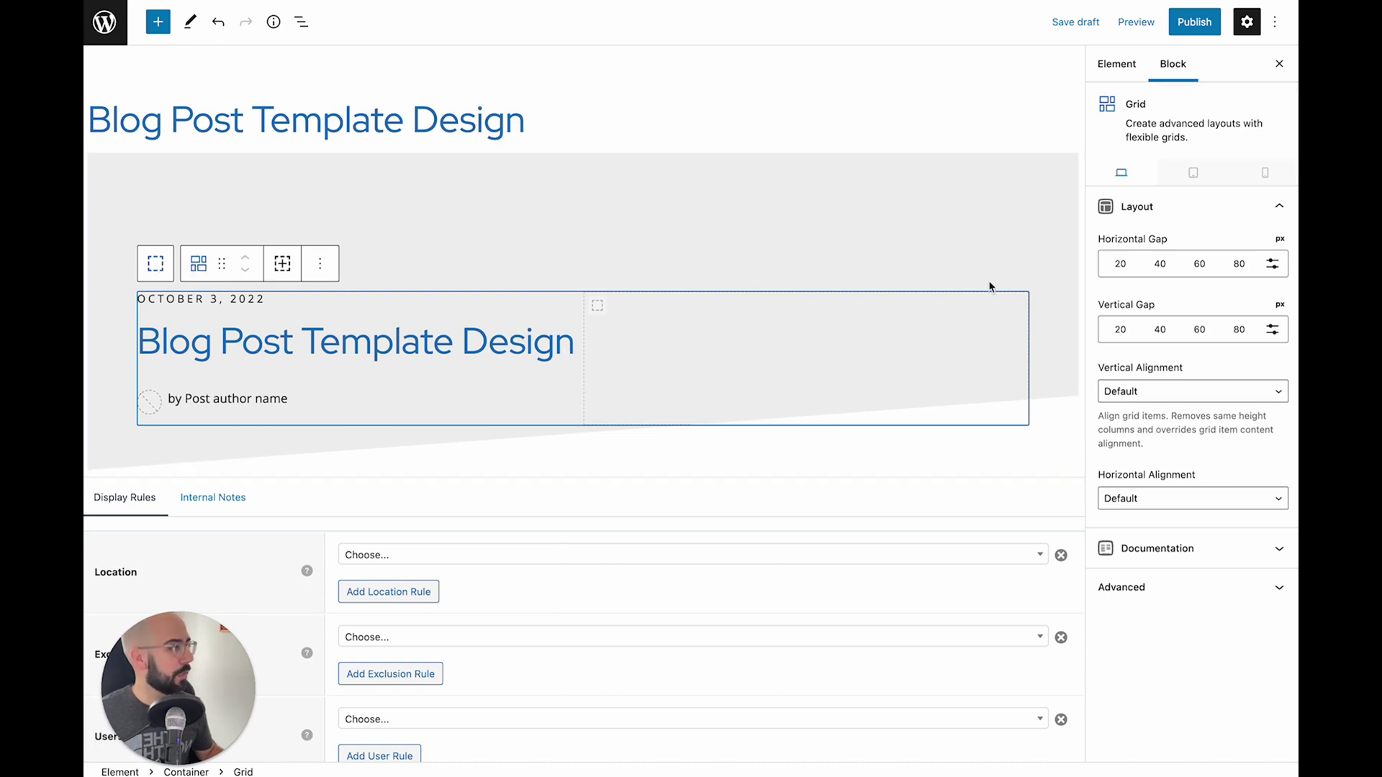
{"action": "left_click", "coordinate": [1200, 266]}
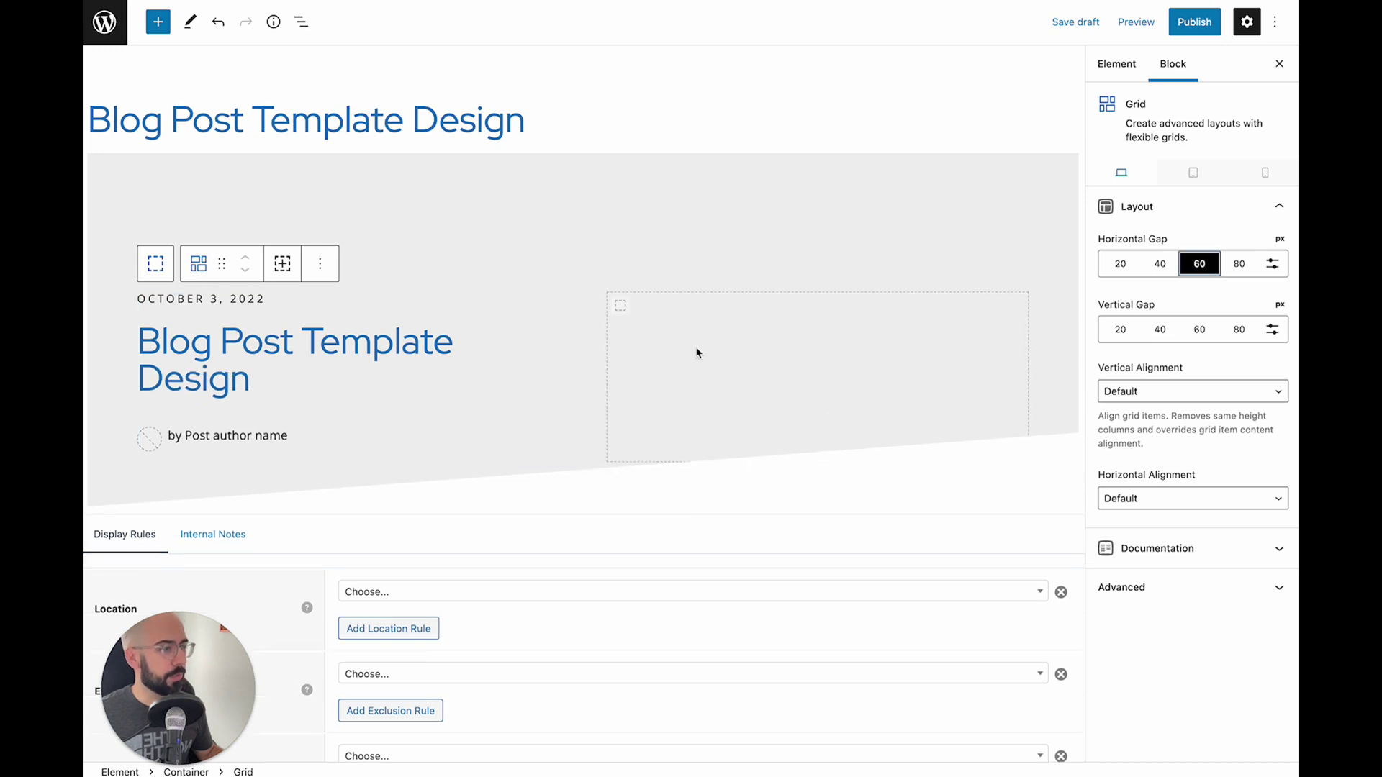
Step: Insert a GenerateBlocks Image block into the empty second container of the grid
{"action": "left_click", "coordinate": [621, 310]}
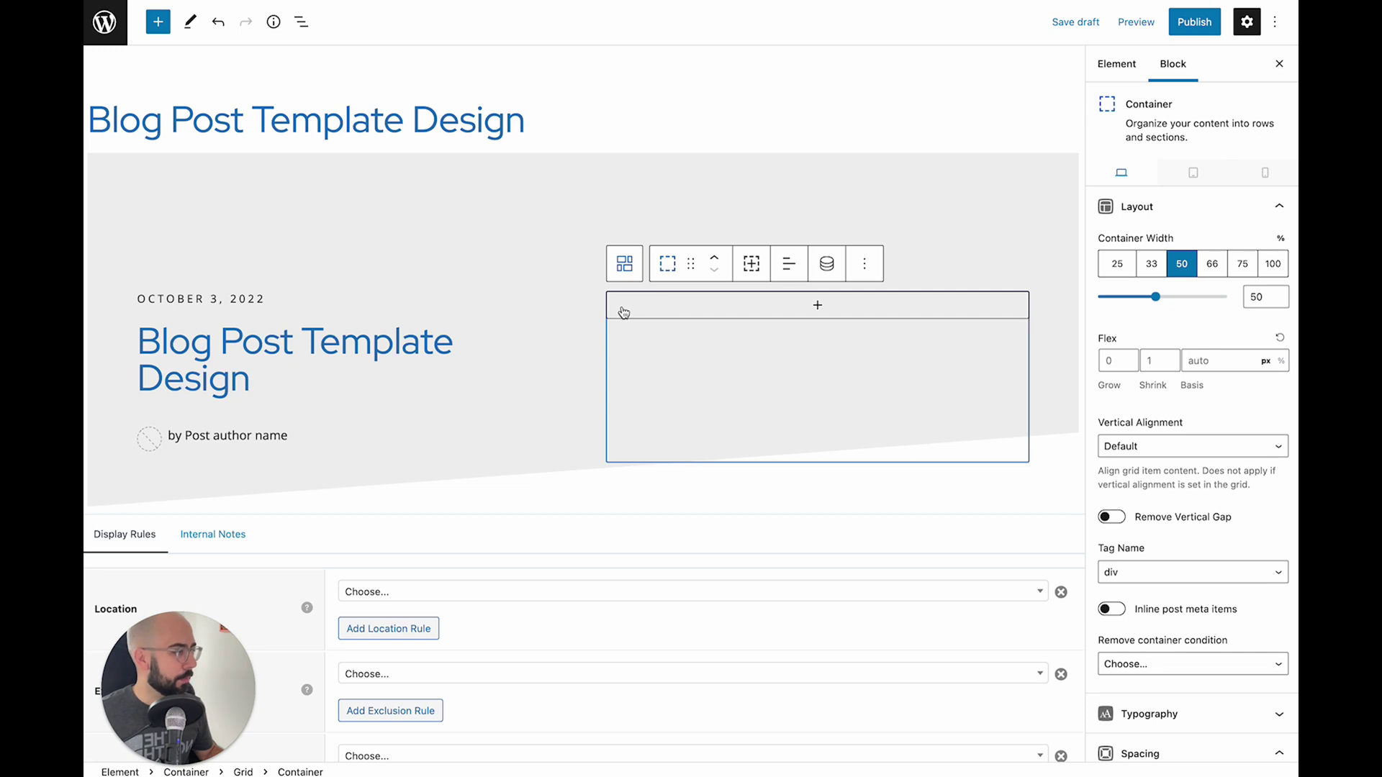
{"action": "left_click", "coordinate": [665, 310]}
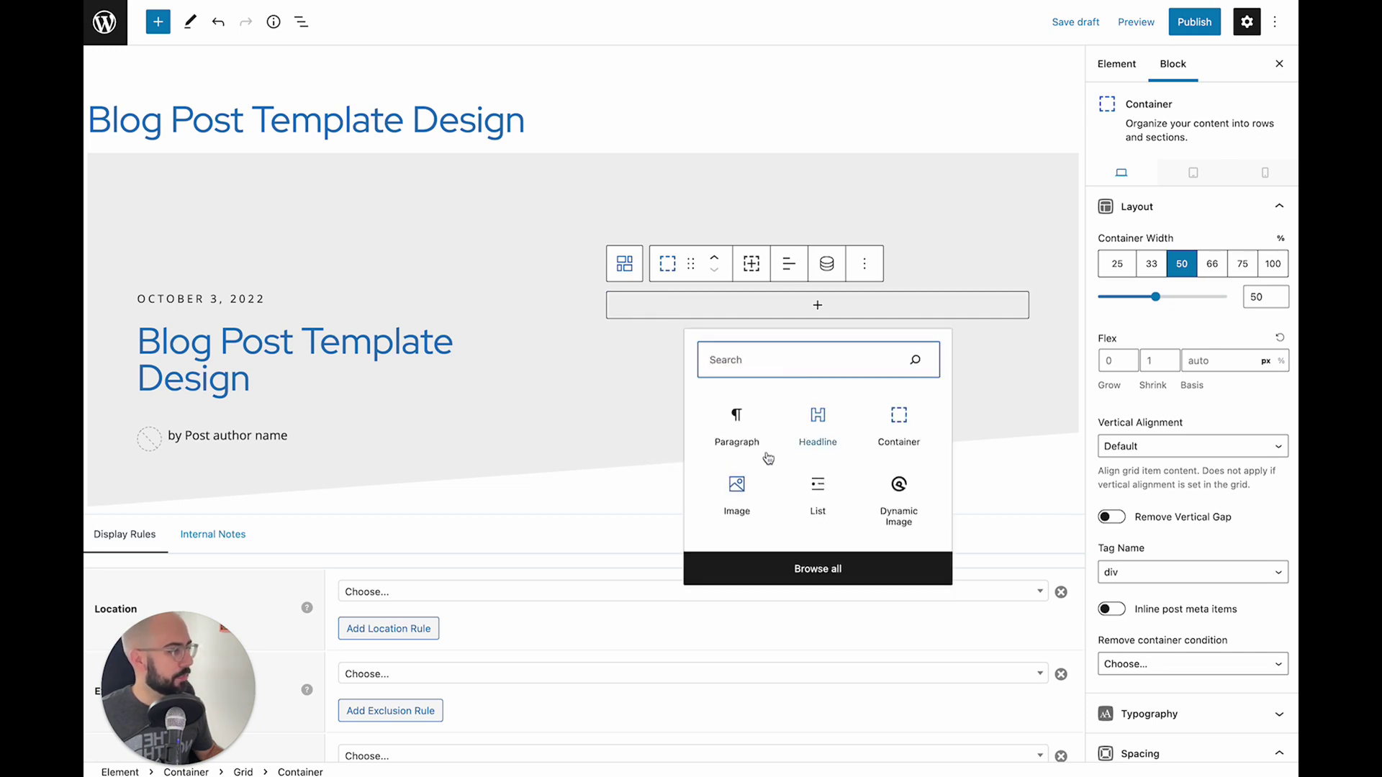
{"action": "left_click", "coordinate": [736, 488]}
Step: Enable dynamic data for the new Image block and use the current post's Featured Image as its image source
{"action": "scroll", "coordinate": [1216, 603], "scroll_direction": "down", "scroll_amount": 5}
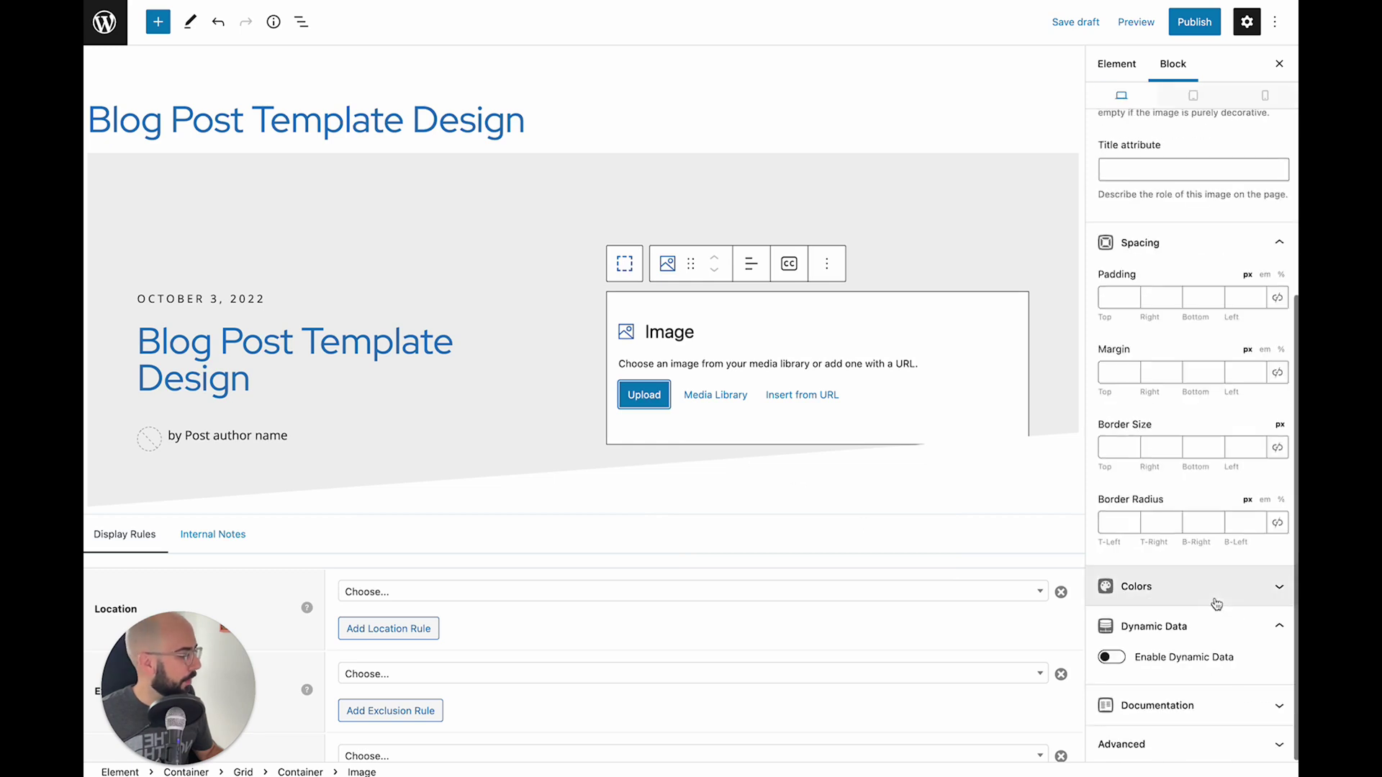
{"action": "left_click", "coordinate": [1114, 657]}
{"action": "scroll", "coordinate": [1144, 554], "scroll_direction": "down", "scroll_amount": 3}
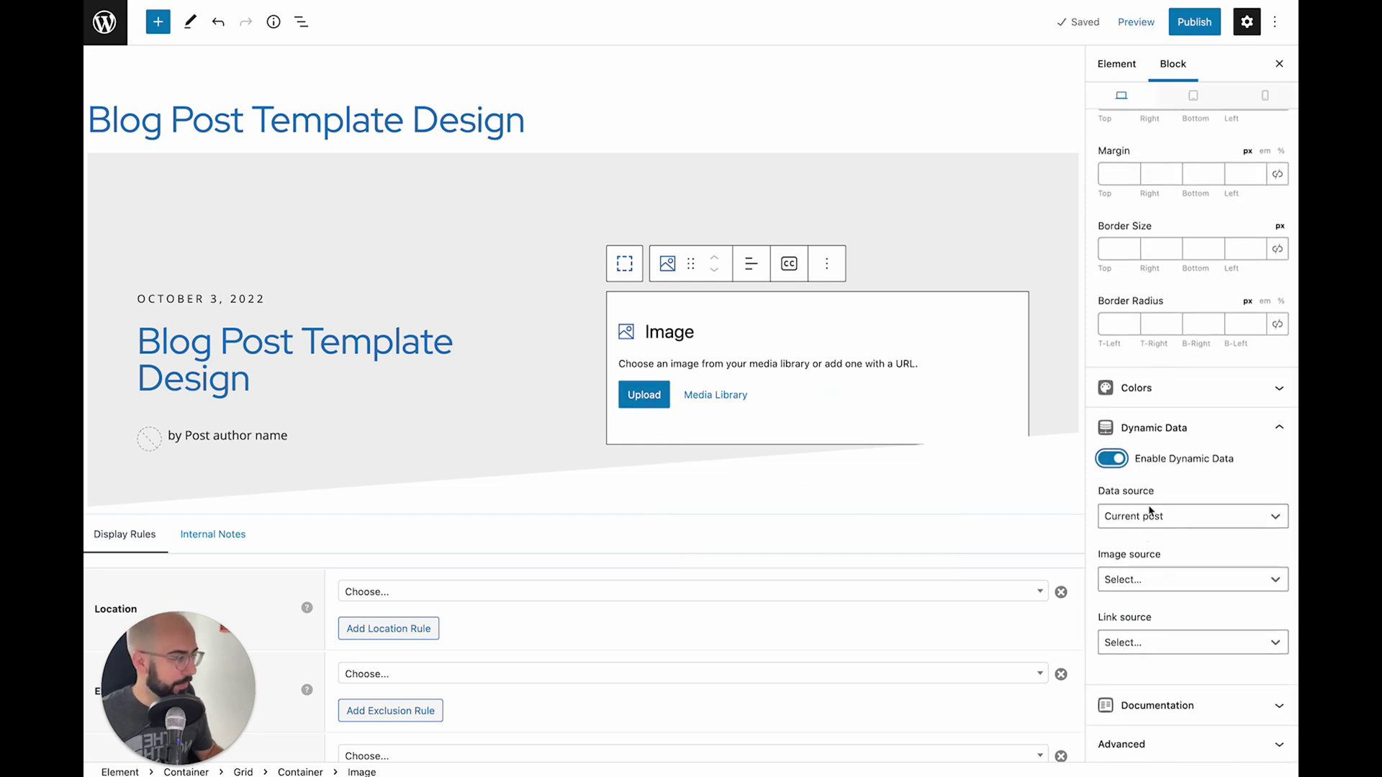
{"action": "left_click", "coordinate": [1132, 579]}
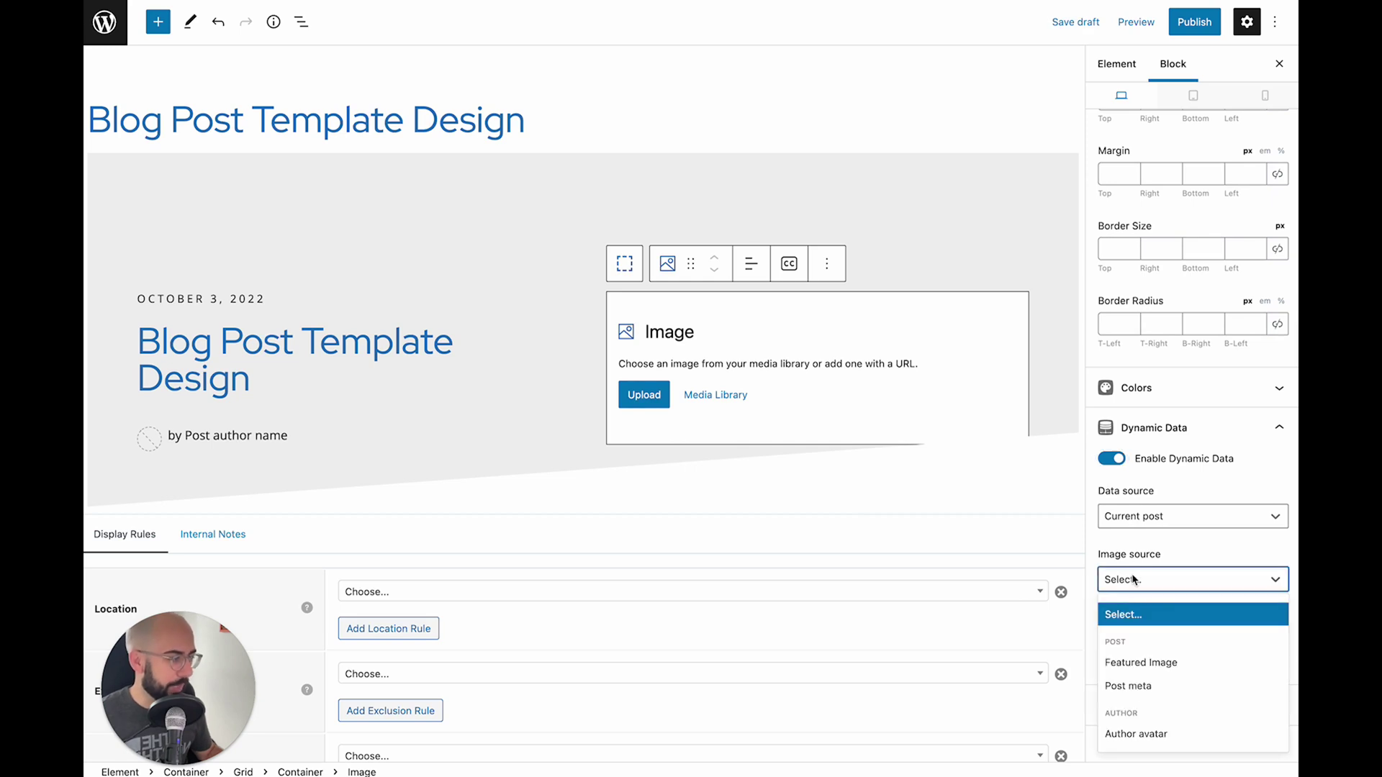
{"action": "left_click", "coordinate": [1145, 663]}
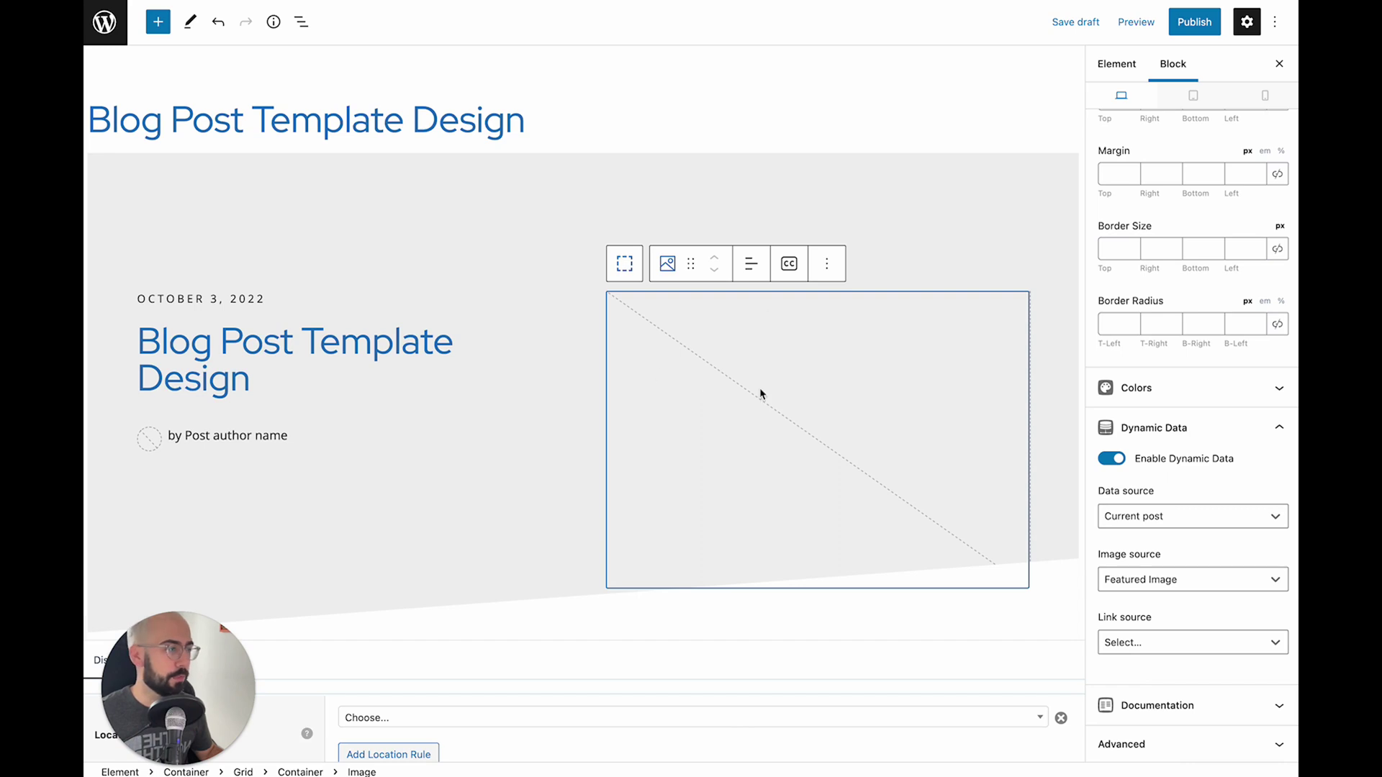
Step: Set the featured image block's width to 800 px and its height to 350 px
{"action": "left_click", "coordinate": [846, 350]}
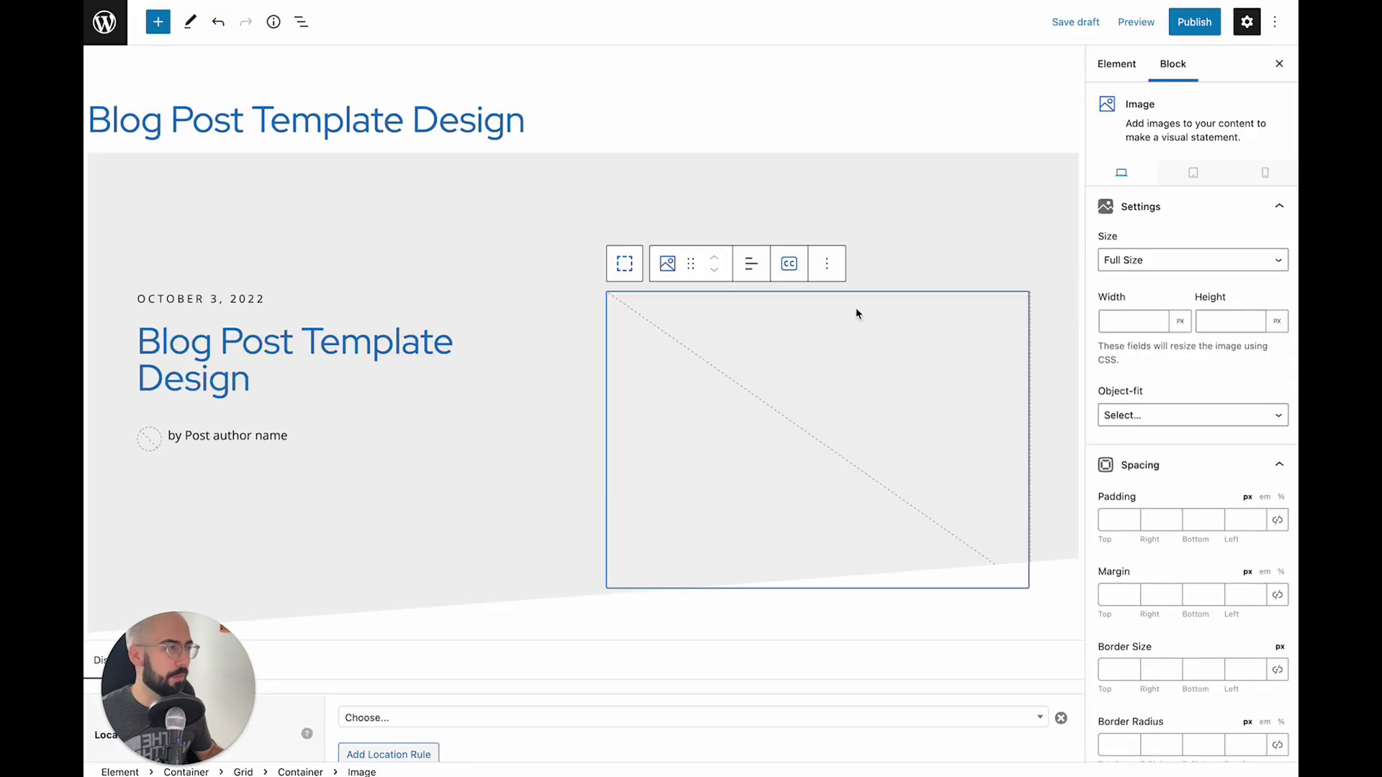
{"action": "left_click", "coordinate": [1127, 320]}
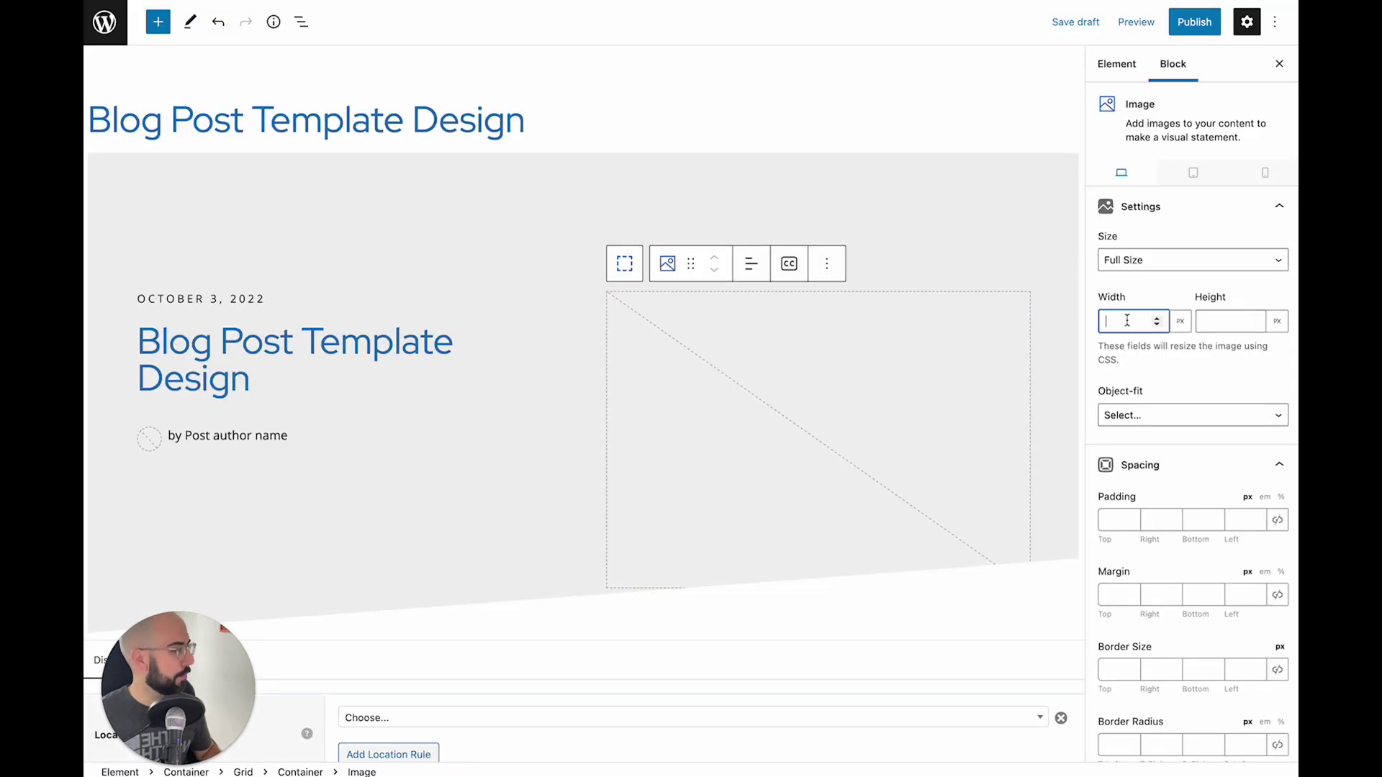
{"action": "type", "text": "800"}
{"action": "left_click", "coordinate": [1221, 319]}
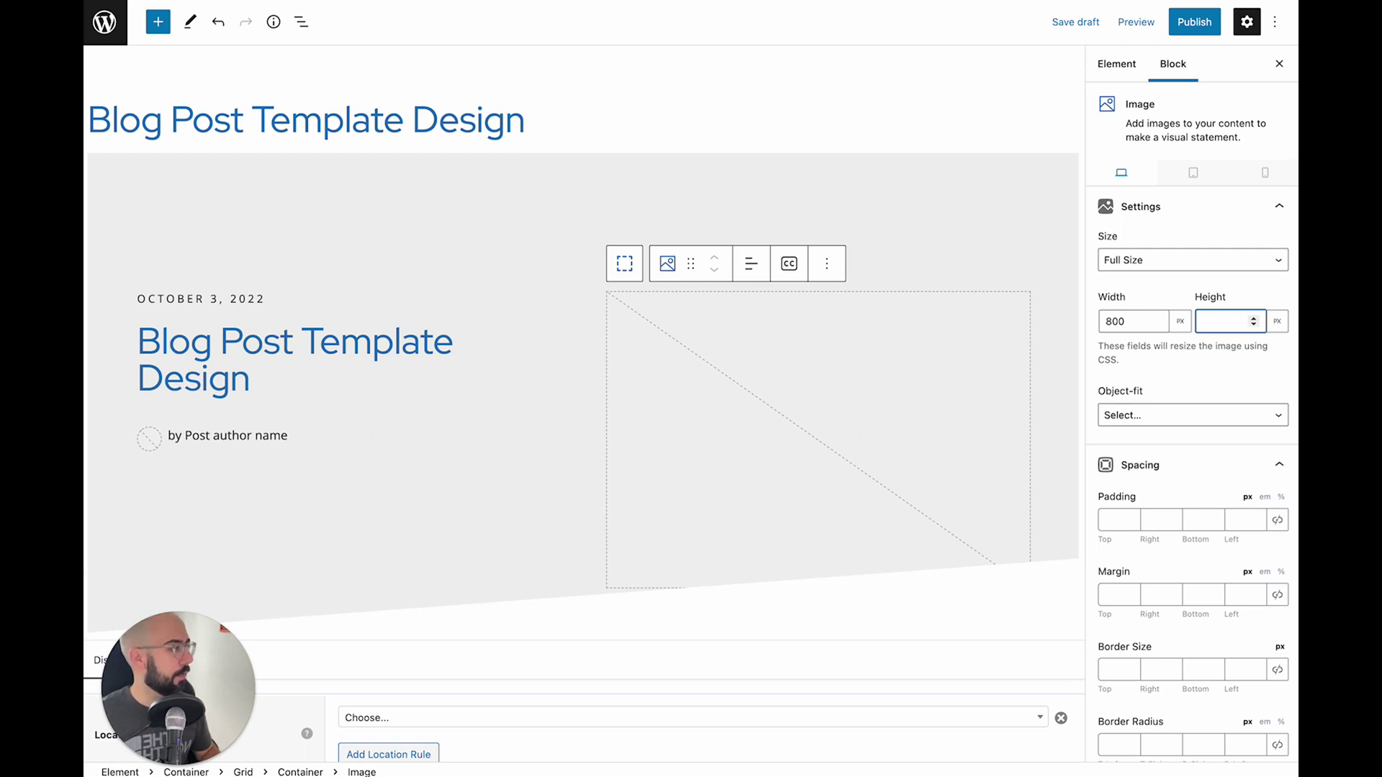
{"action": "type", "text": "400"}
{"action": "double_click", "coordinate": [1219, 318]}
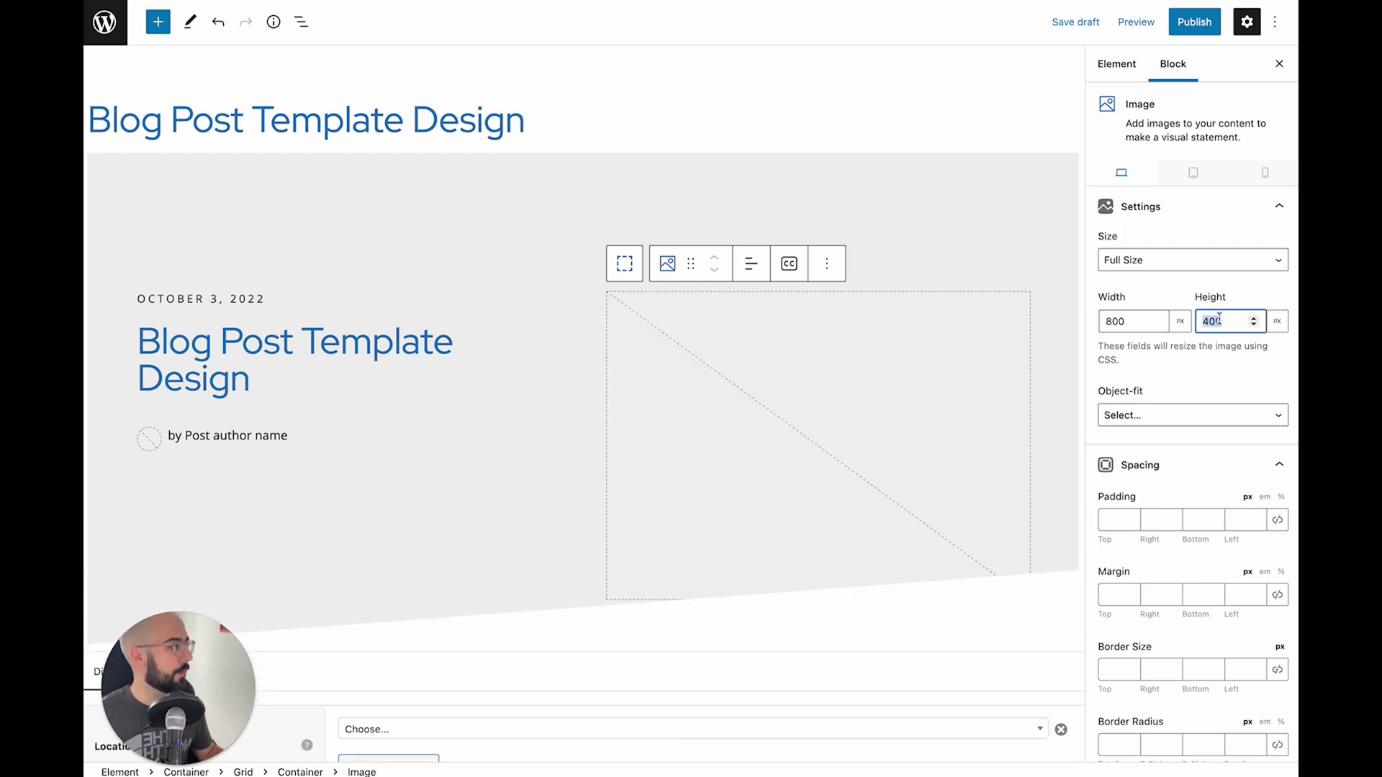
{"action": "type", "text": "350"}
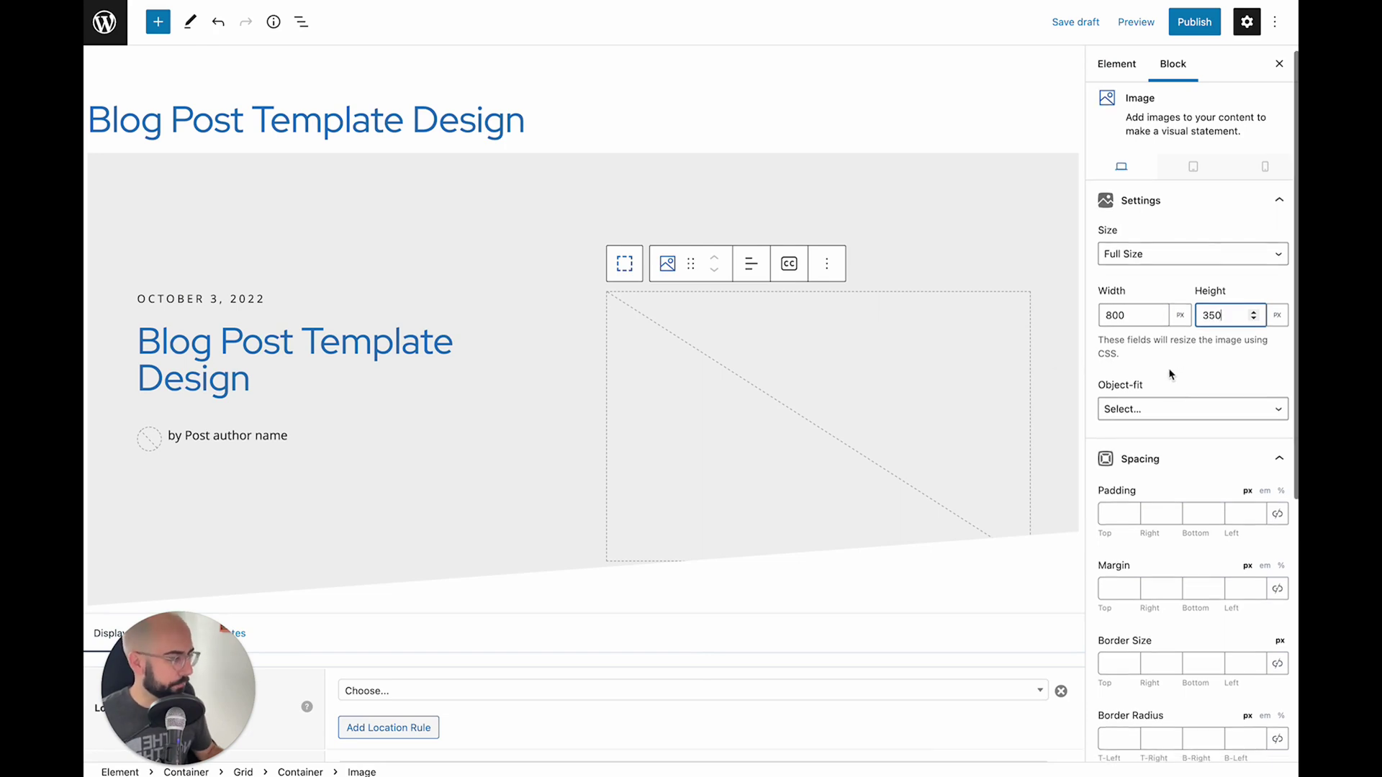
{"action": "scroll", "coordinate": [1170, 375], "scroll_direction": "down", "scroll_amount": 2}
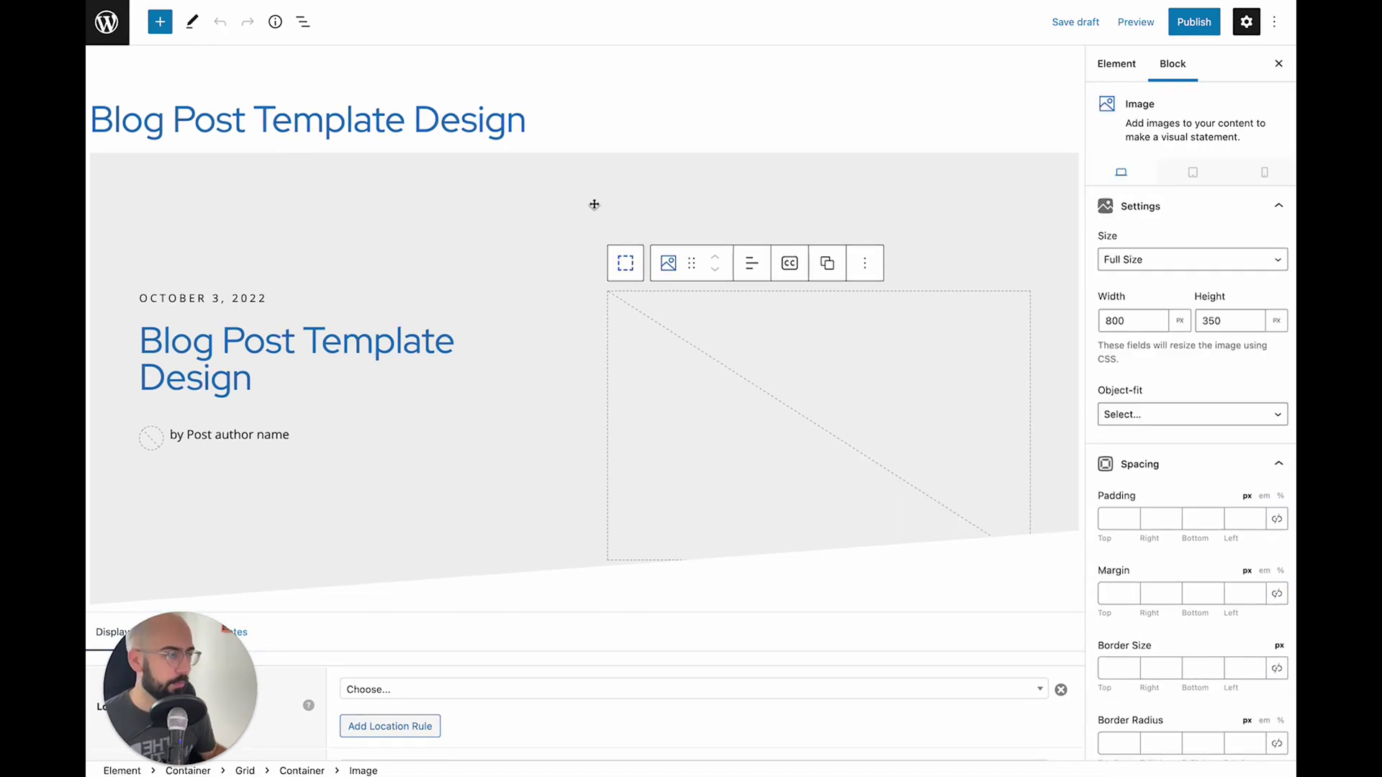
Step: Add a box shadow effect to the container around the featured image and give it the blue accent color
{"action": "left_click", "coordinate": [676, 333]}
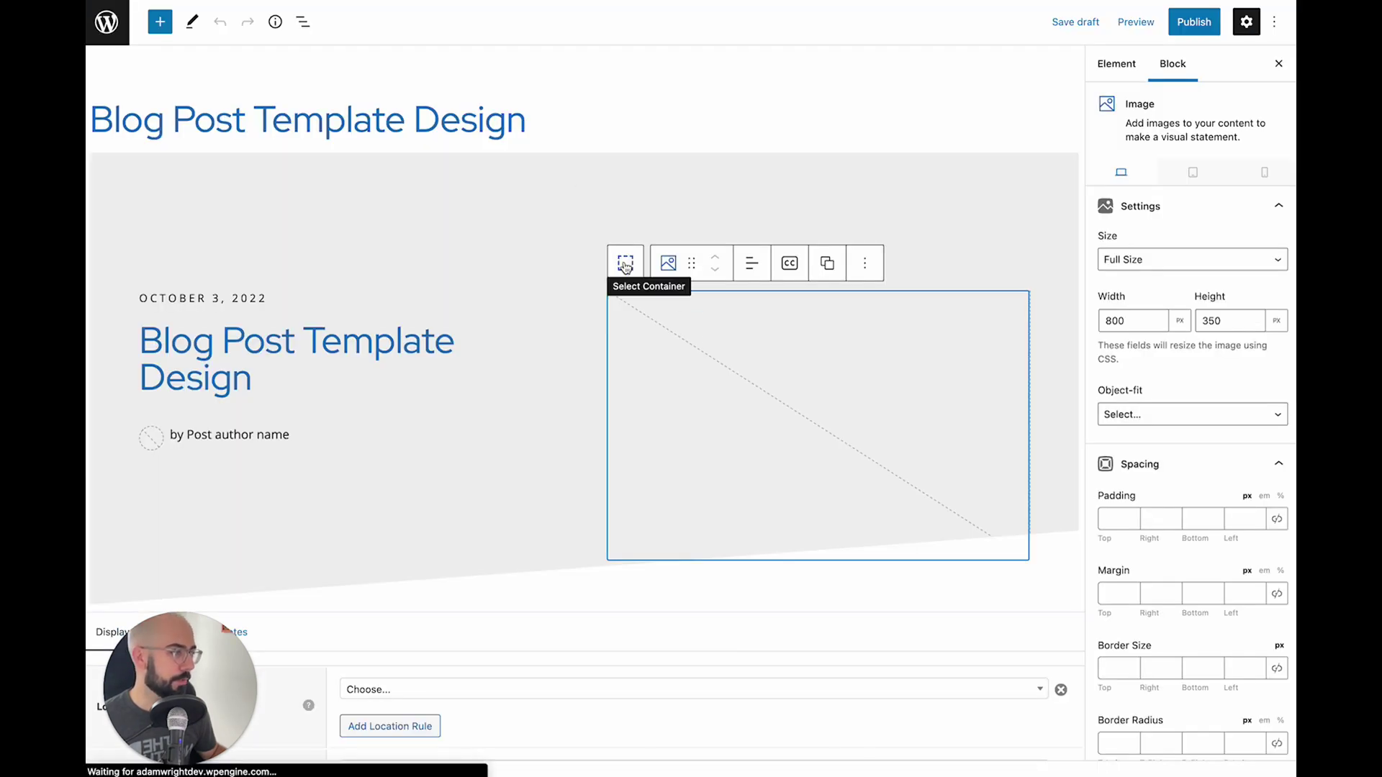
{"action": "left_click", "coordinate": [625, 267]}
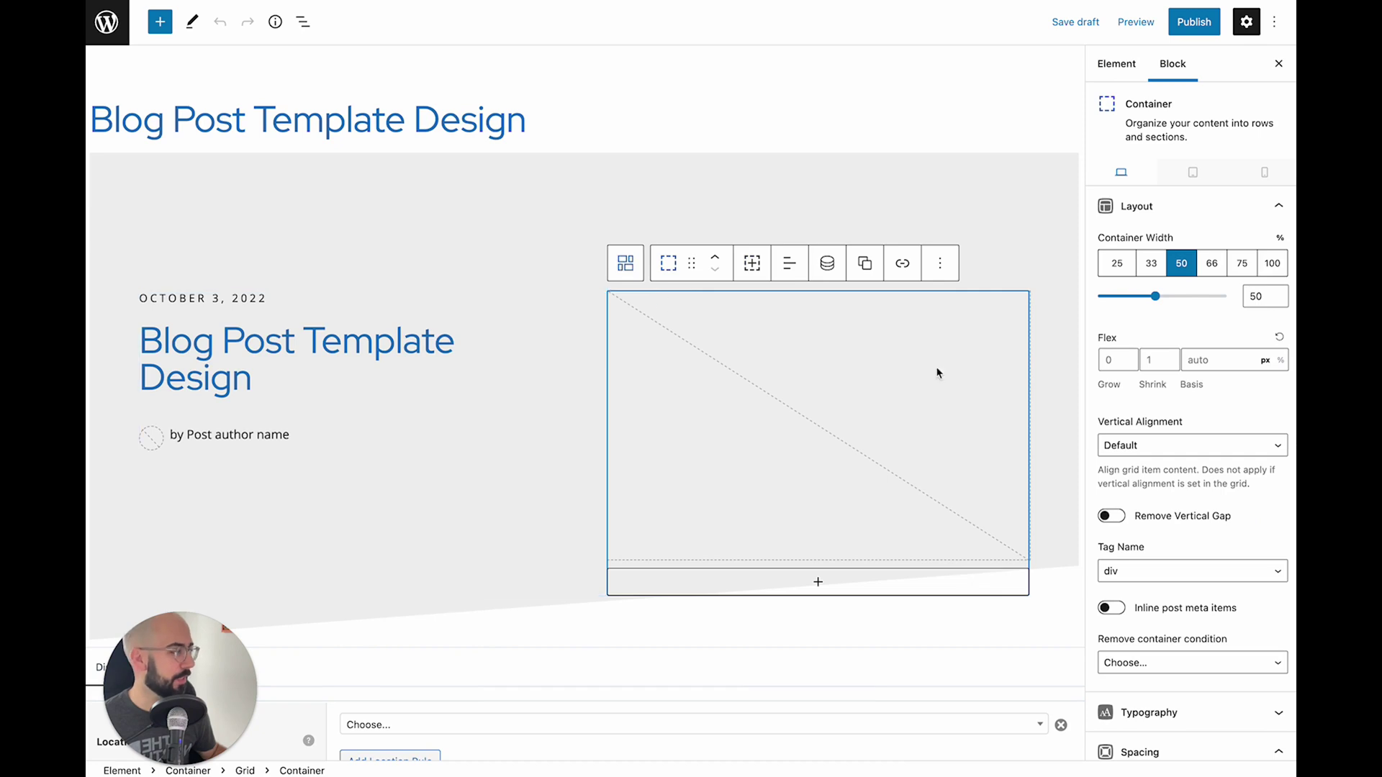
{"action": "scroll", "coordinate": [1112, 354], "scroll_direction": "down", "scroll_amount": 8}
{"action": "scroll", "coordinate": [1112, 354], "scroll_direction": "down", "scroll_amount": 2}
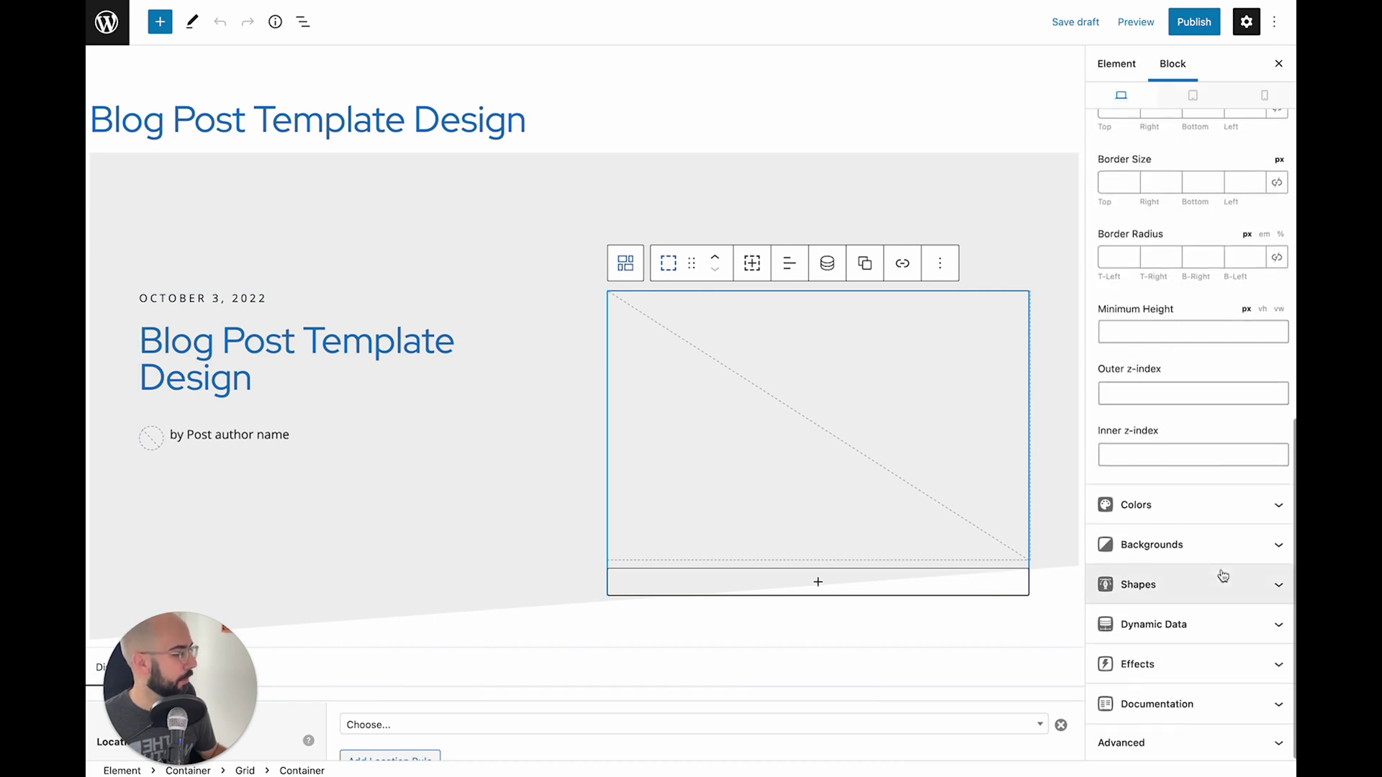
{"action": "left_click", "coordinate": [1164, 666]}
{"action": "scroll", "coordinate": [1170, 647], "scroll_direction": "down", "scroll_amount": 2}
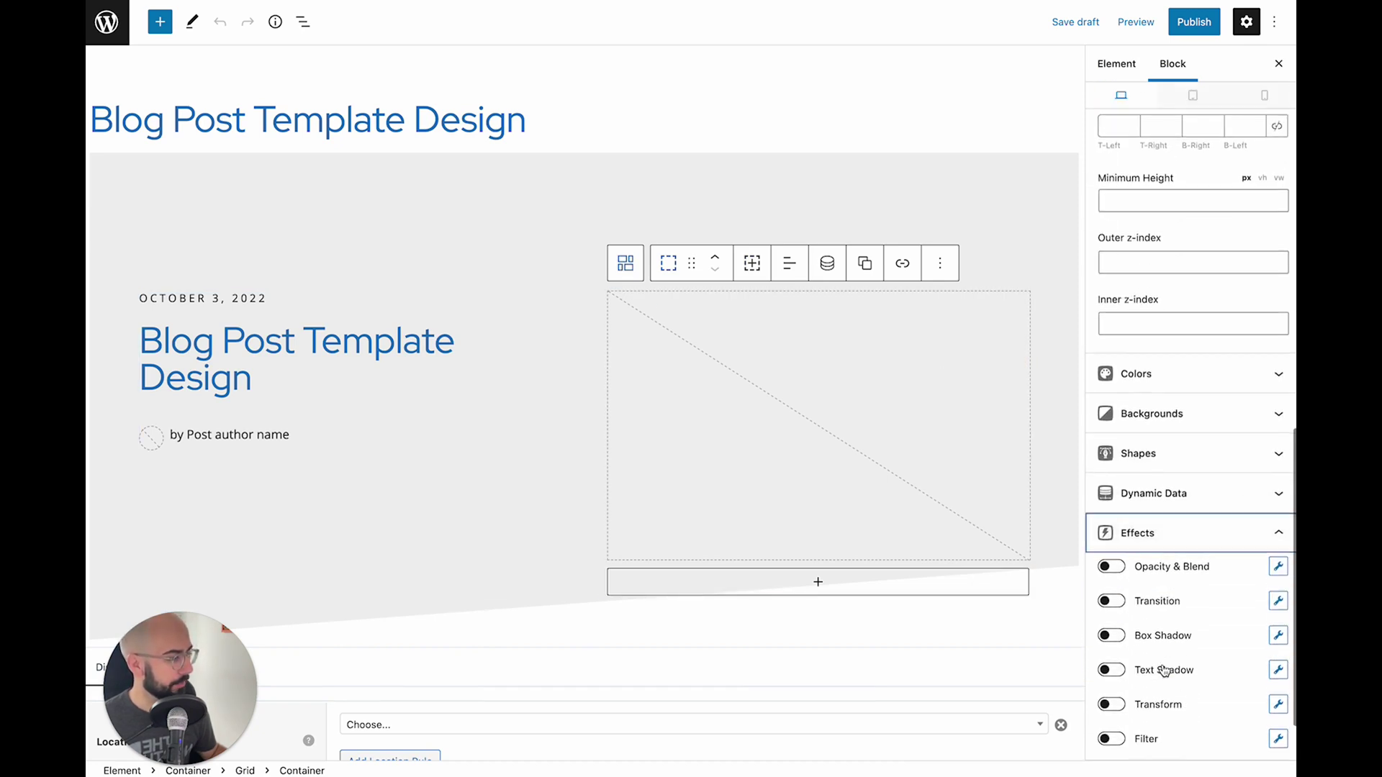
{"action": "scroll", "coordinate": [1144, 622], "scroll_direction": "down", "scroll_amount": 1}
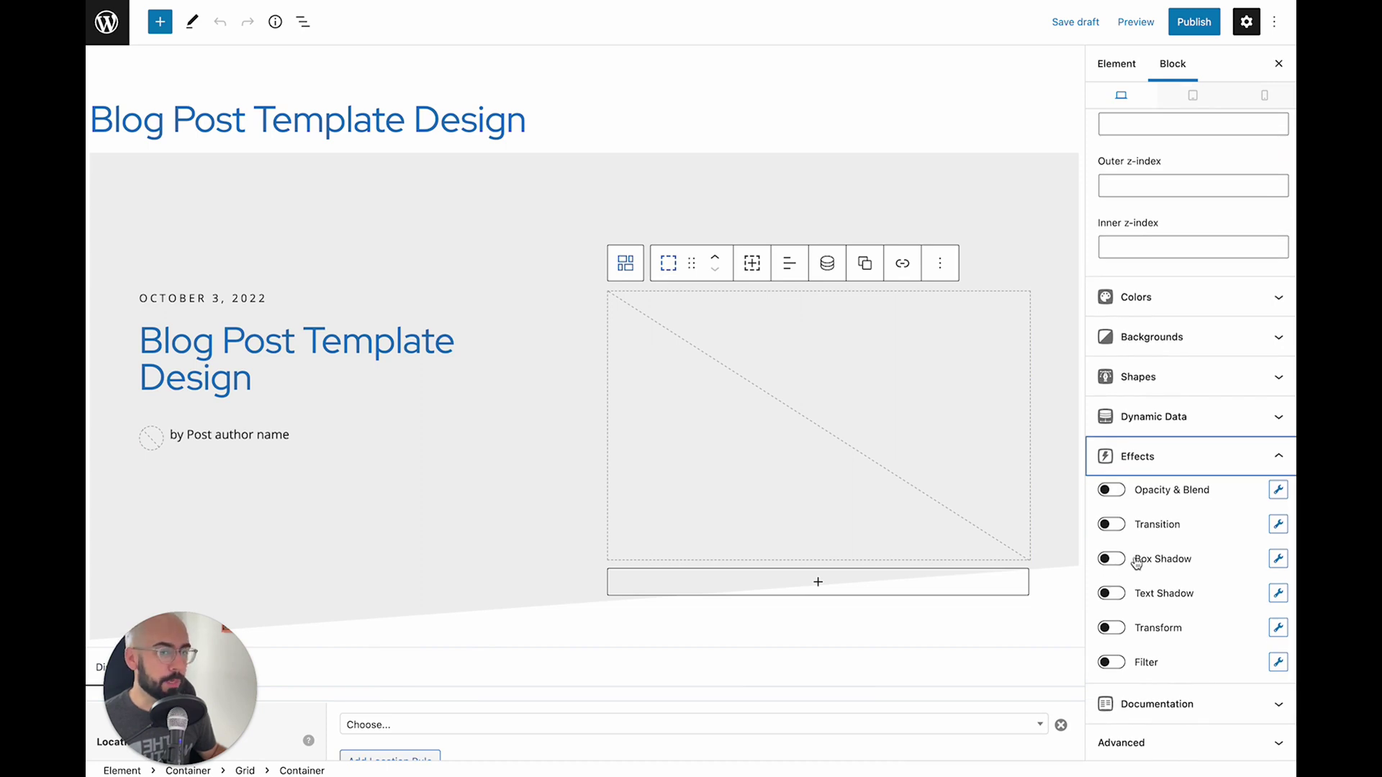
{"action": "left_click", "coordinate": [1279, 559]}
{"action": "left_click", "coordinate": [893, 520]}
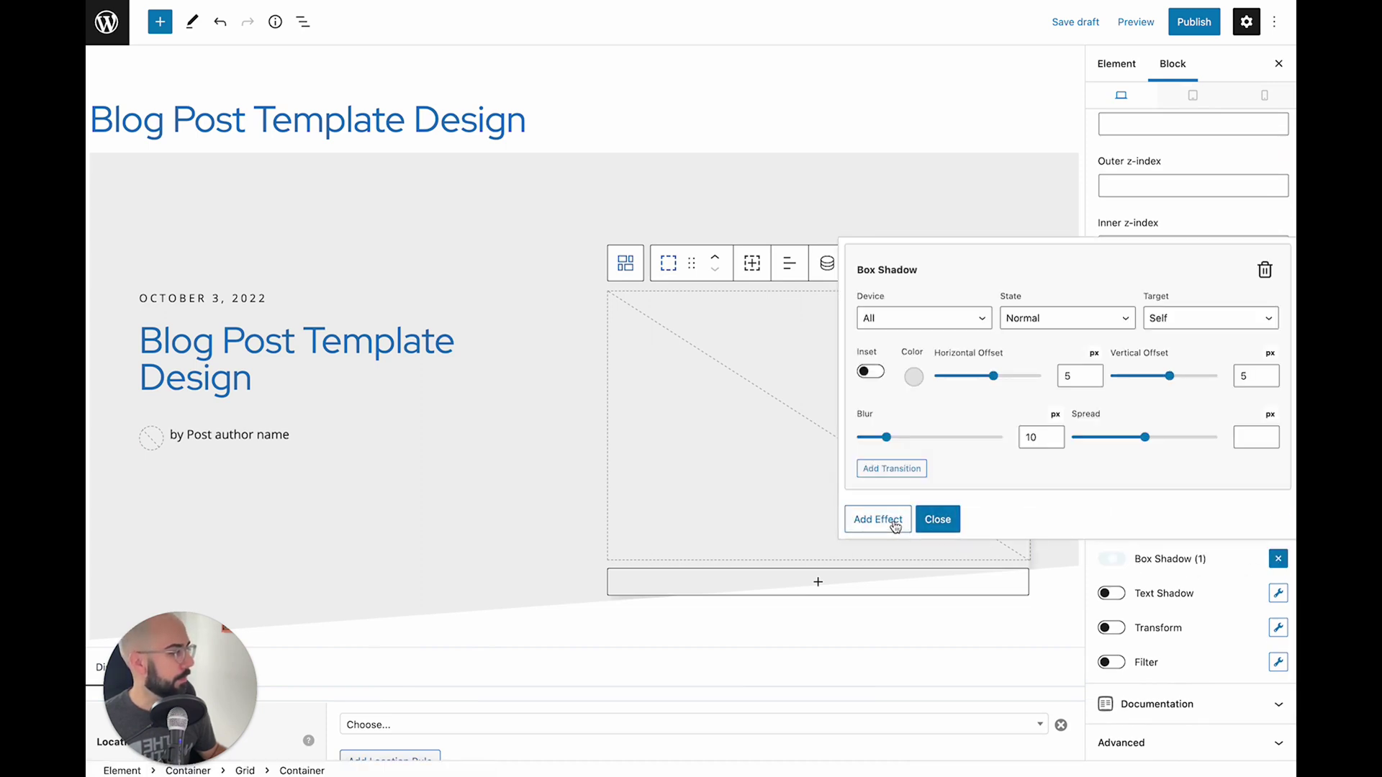
{"action": "left_click", "coordinate": [913, 376]}
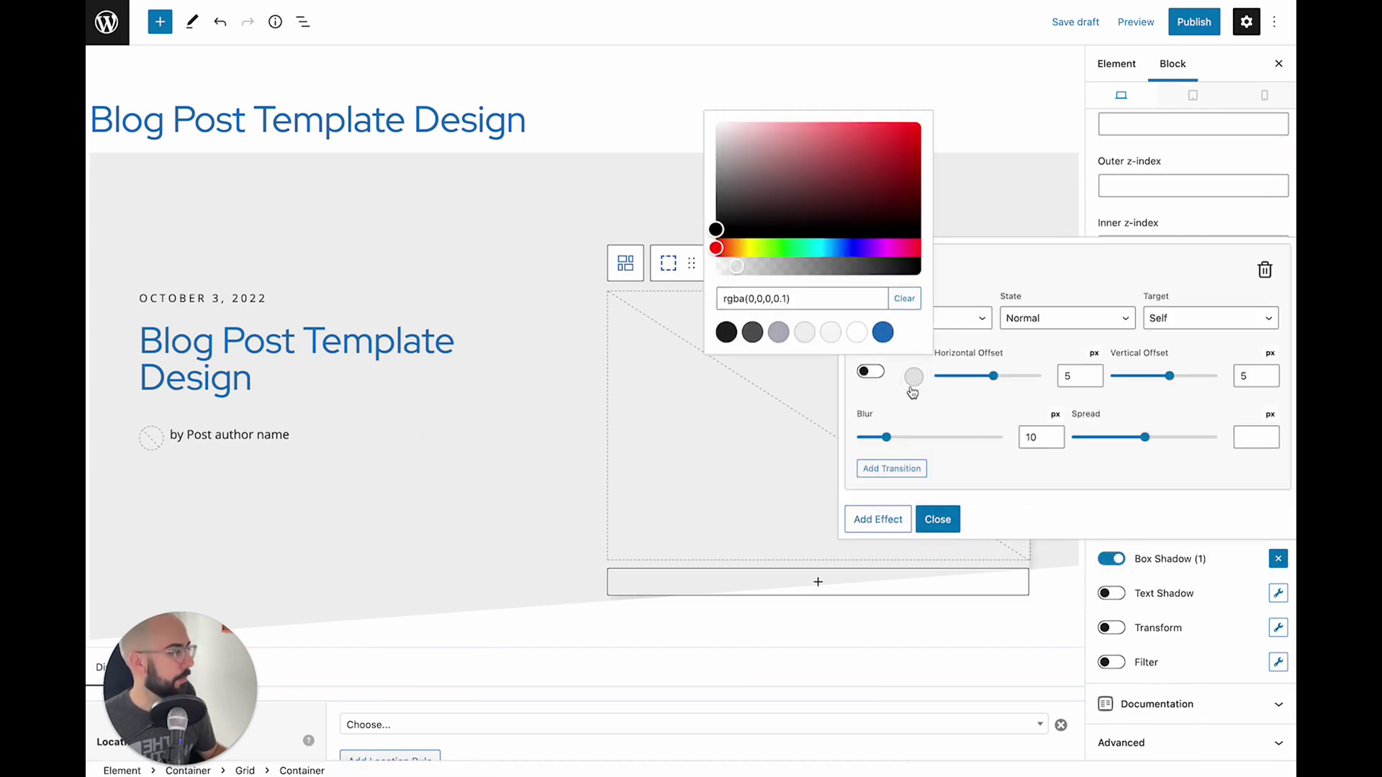
{"action": "left_click", "coordinate": [882, 333]}
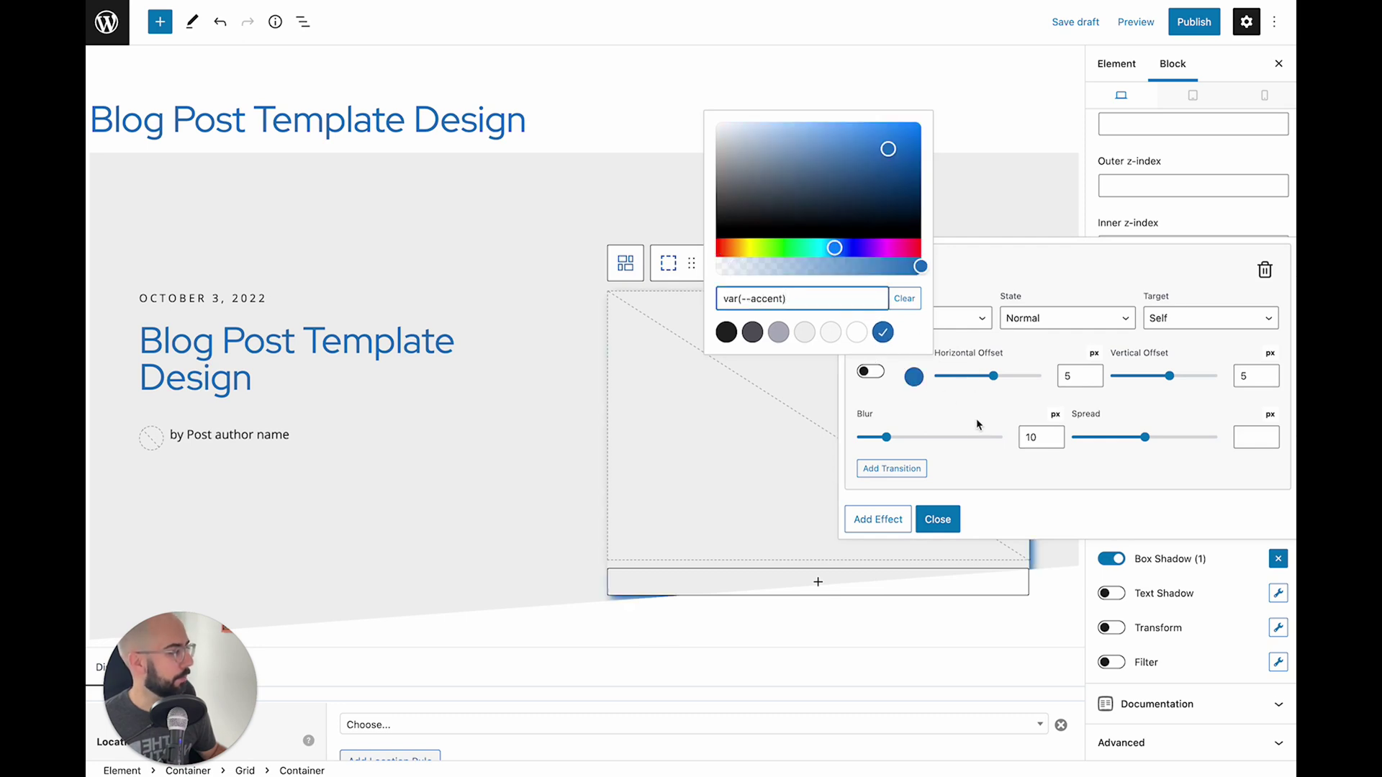
Step: Set the box shadow's horizontal and vertical offsets to -10 px and its blur to 0 px
{"action": "left_click", "coordinate": [1026, 407]}
{"action": "double_click", "coordinate": [1079, 375]}
{"action": "type", "text": "-10"}
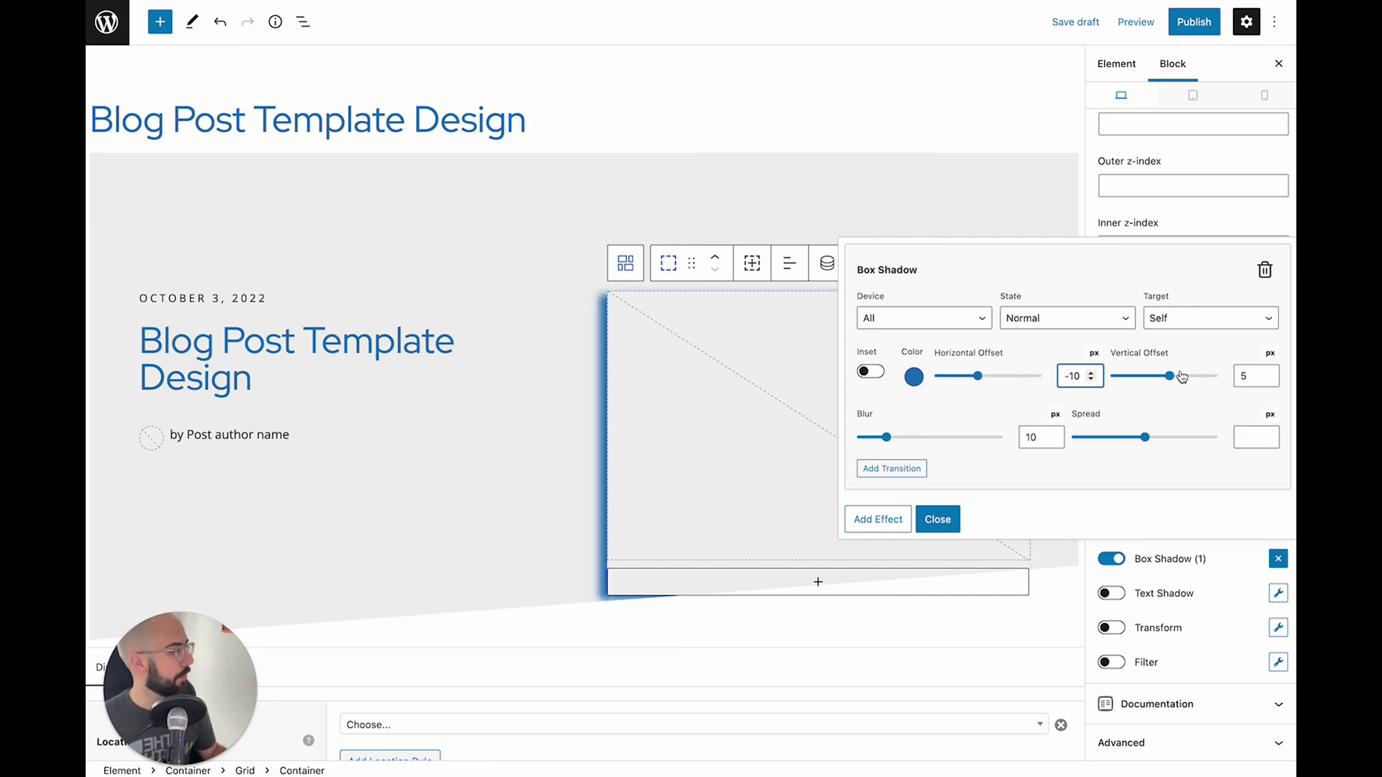
{"action": "left_click", "coordinate": [1240, 376]}
{"action": "double_click", "coordinate": [1240, 376]}
{"action": "type", "text": "-10"}
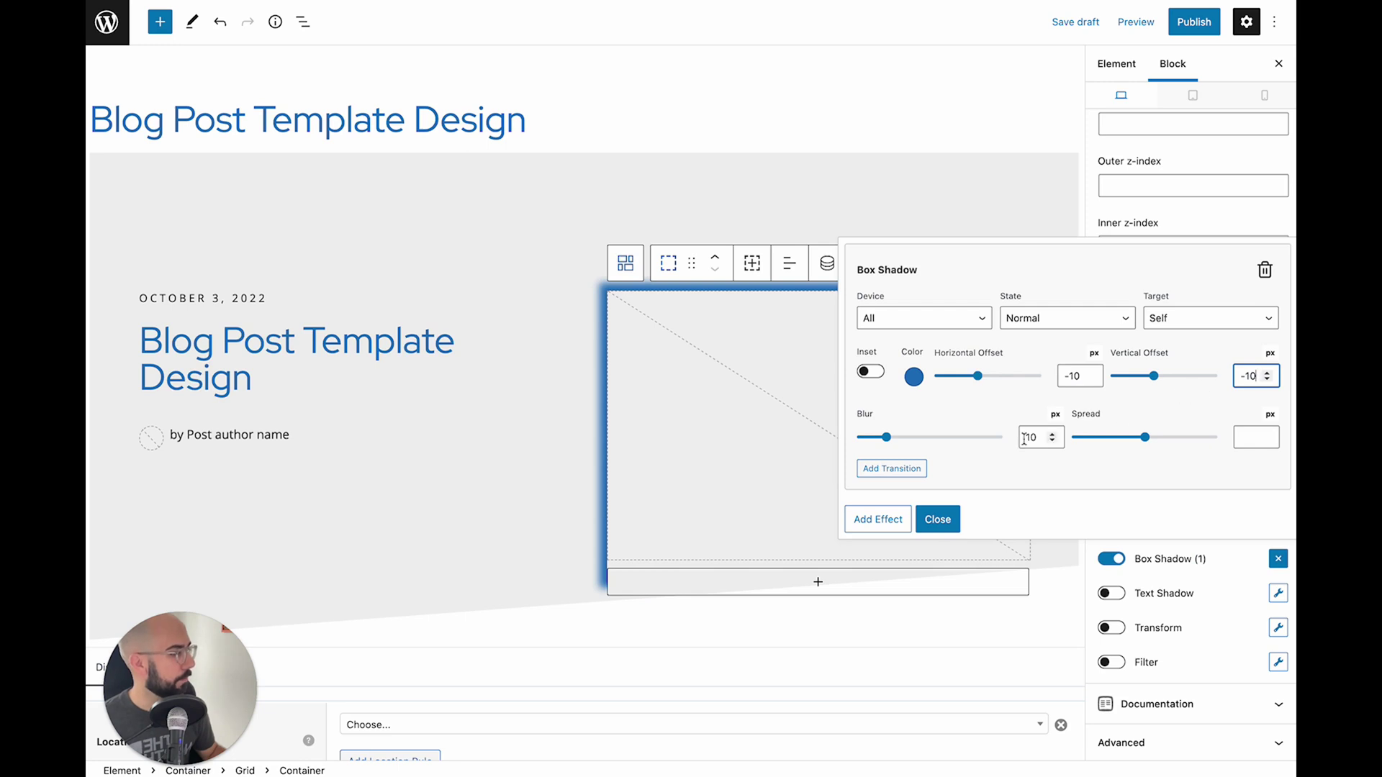
{"action": "left_click", "coordinate": [887, 437]}
{"action": "left_click_drag", "start_coordinate": [887, 438], "coordinate": [827, 441]}
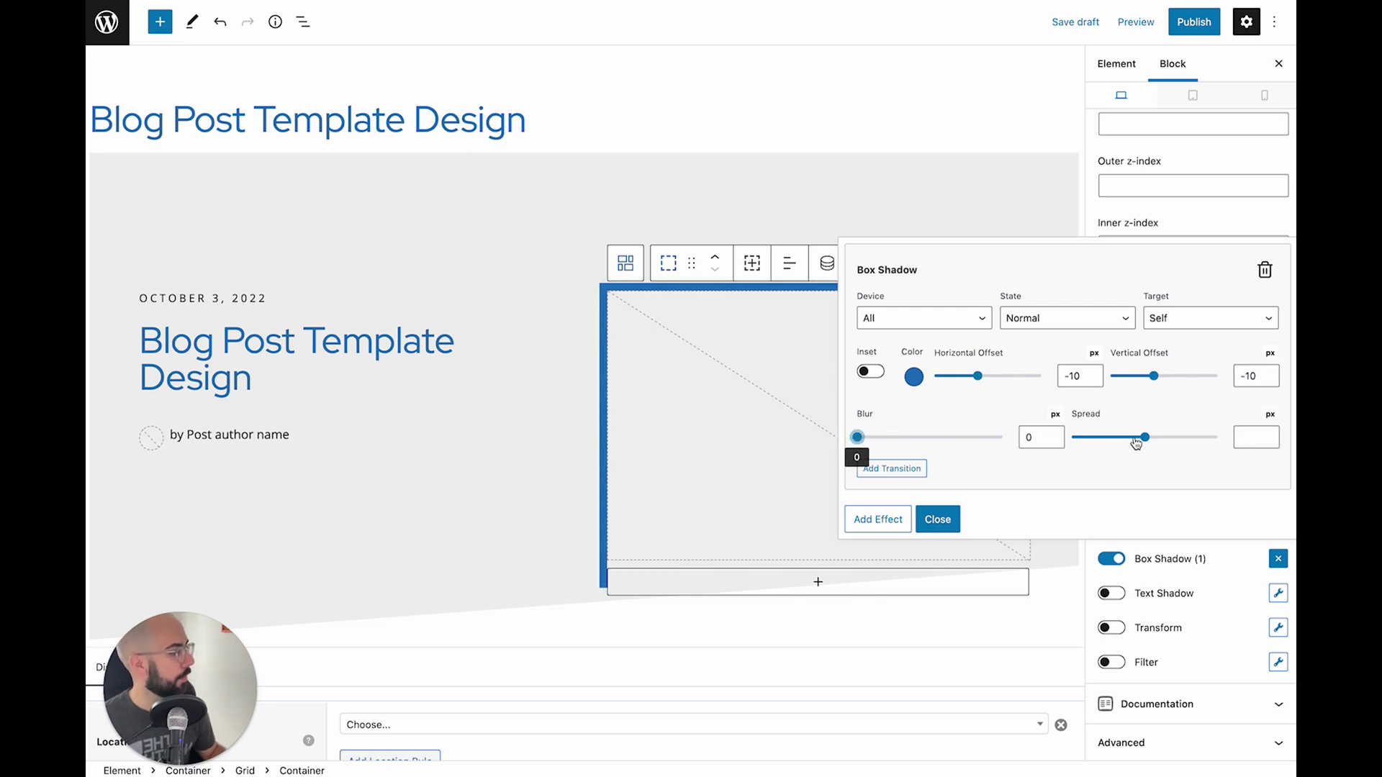
{"action": "left_click", "coordinate": [947, 522]}
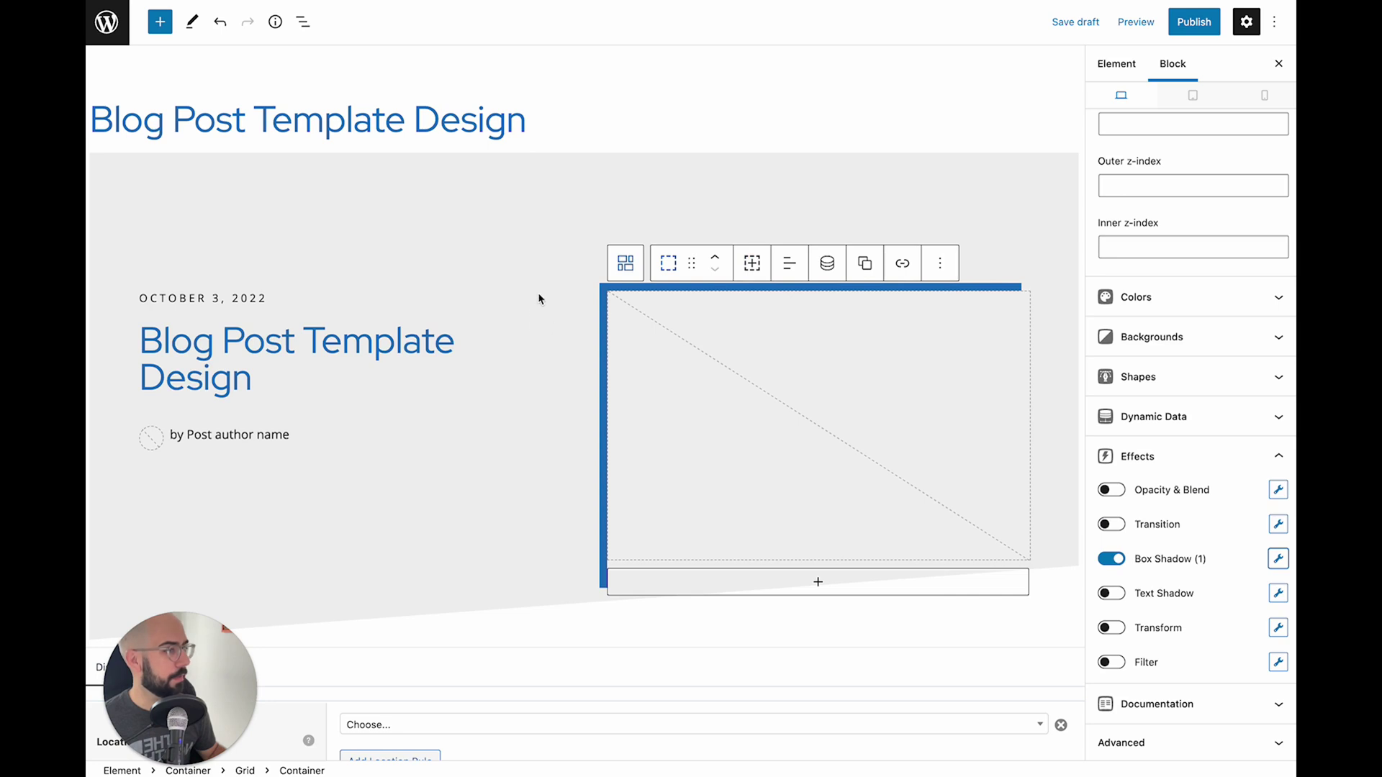
Step: Round all four corners of the image's container with a 10 px border radius
{"action": "scroll", "coordinate": [1116, 422], "scroll_direction": "up", "scroll_amount": 5}
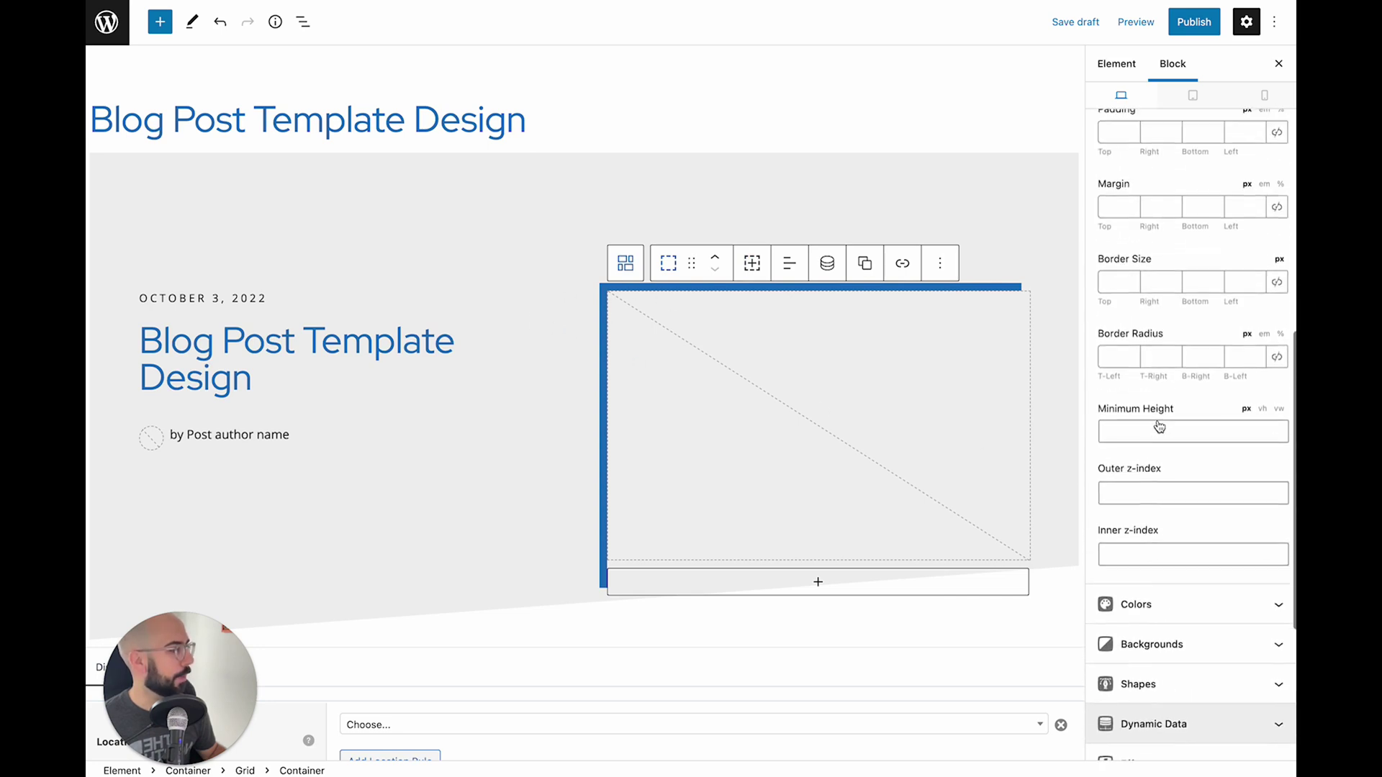
{"action": "left_click", "coordinate": [1108, 388]}
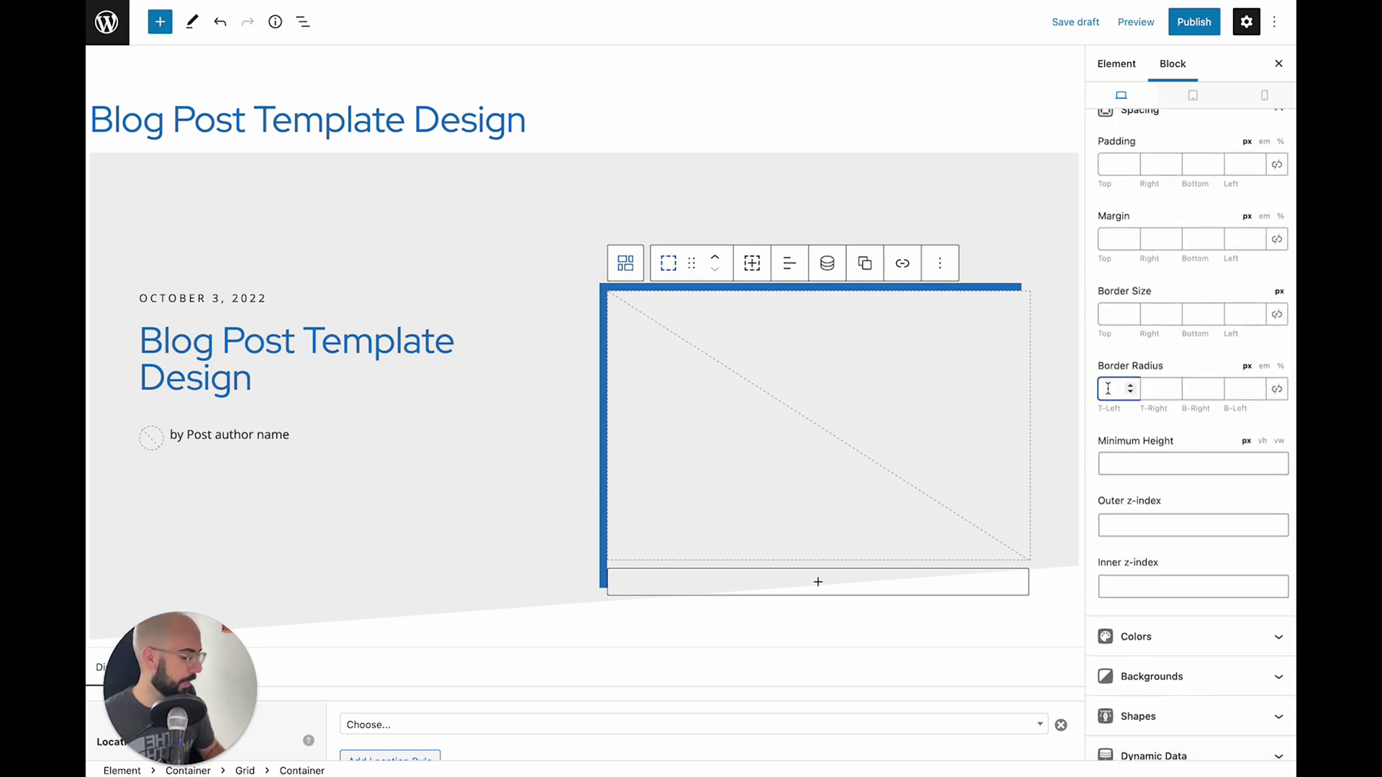
{"action": "type", "text": "10"}
{"action": "key", "text": "Tab"}
{"action": "type", "text": "10"}
{"action": "key", "text": "Tab"}
{"action": "type", "text": "10"}
{"action": "key", "text": "Tab"}
{"action": "type", "text": "10"}
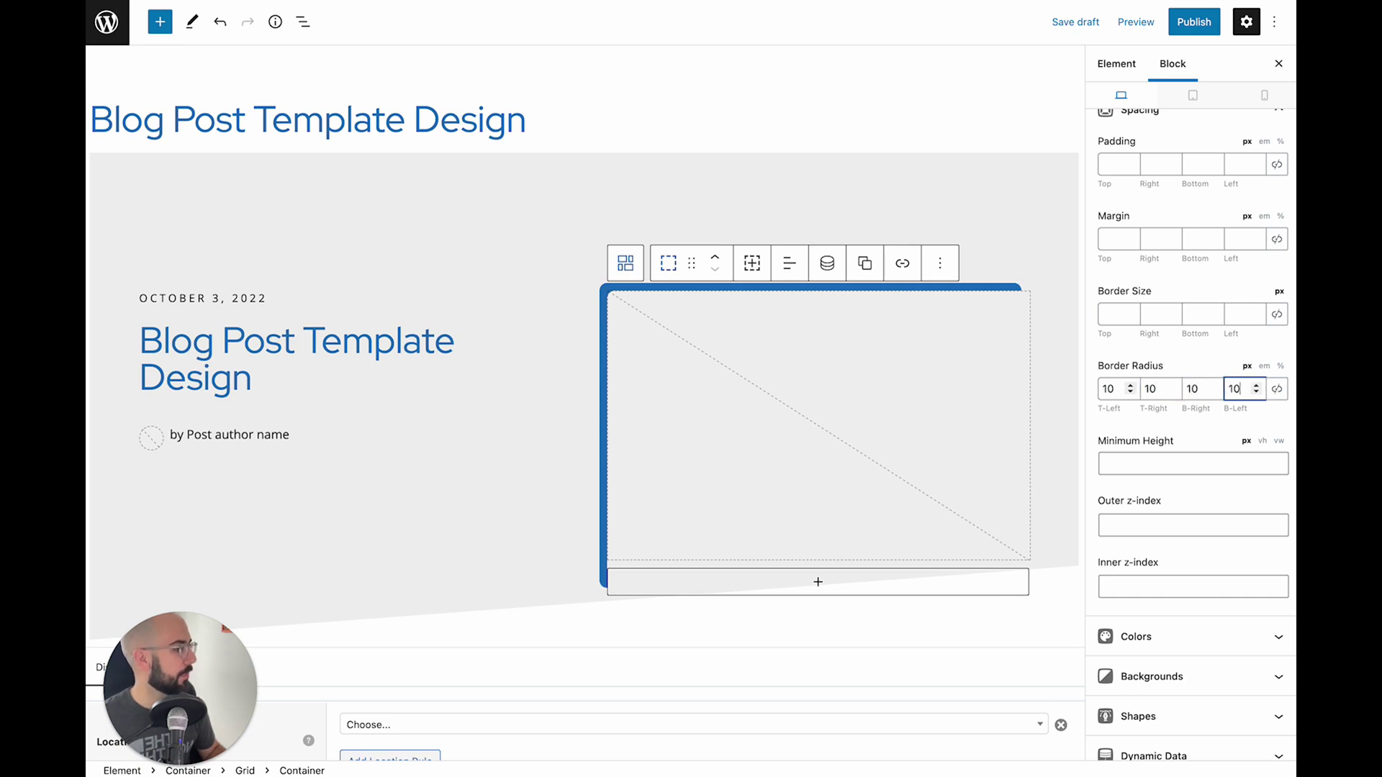
Step: Apply a linked 10 px border radius to all four corners of the featured image block
{"action": "left_click", "coordinate": [715, 335]}
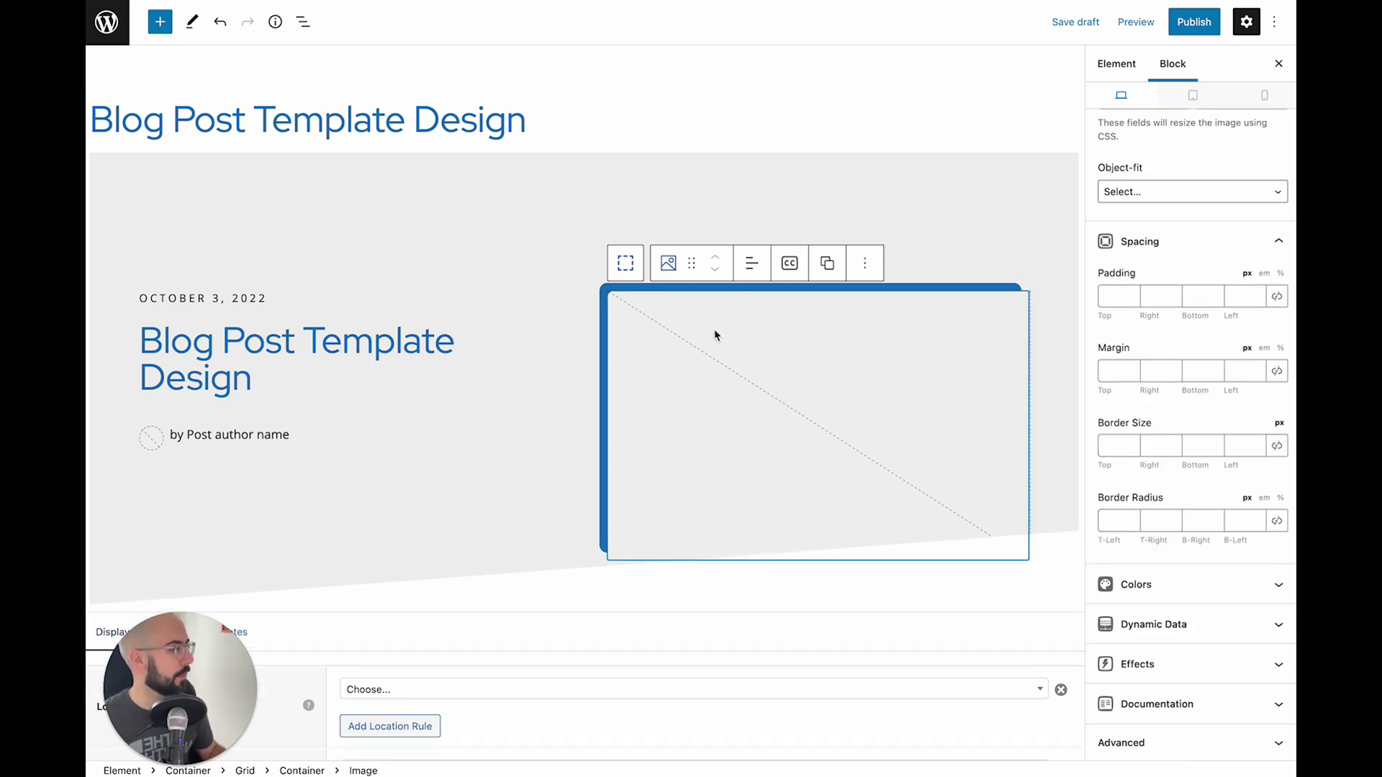
{"action": "left_click", "coordinate": [1126, 519]}
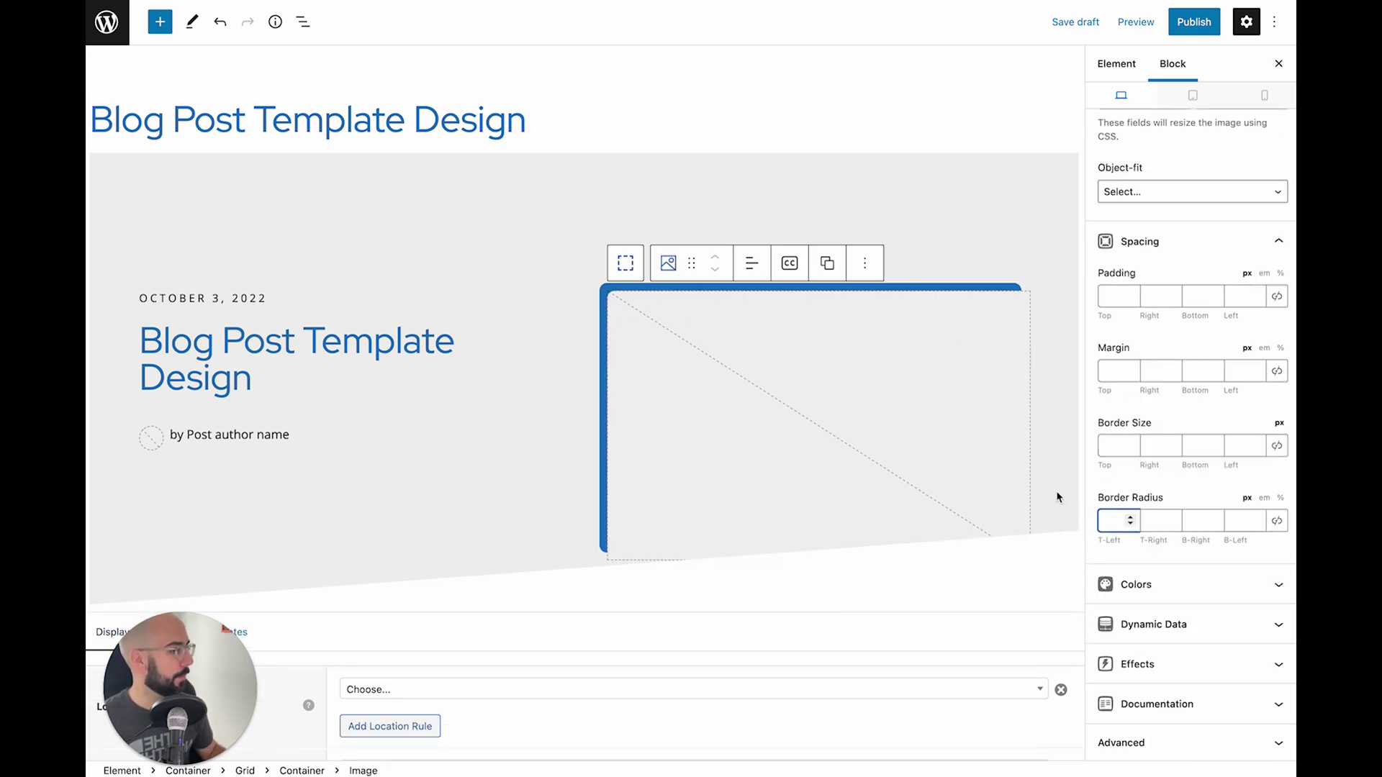
{"action": "type", "text": "10"}
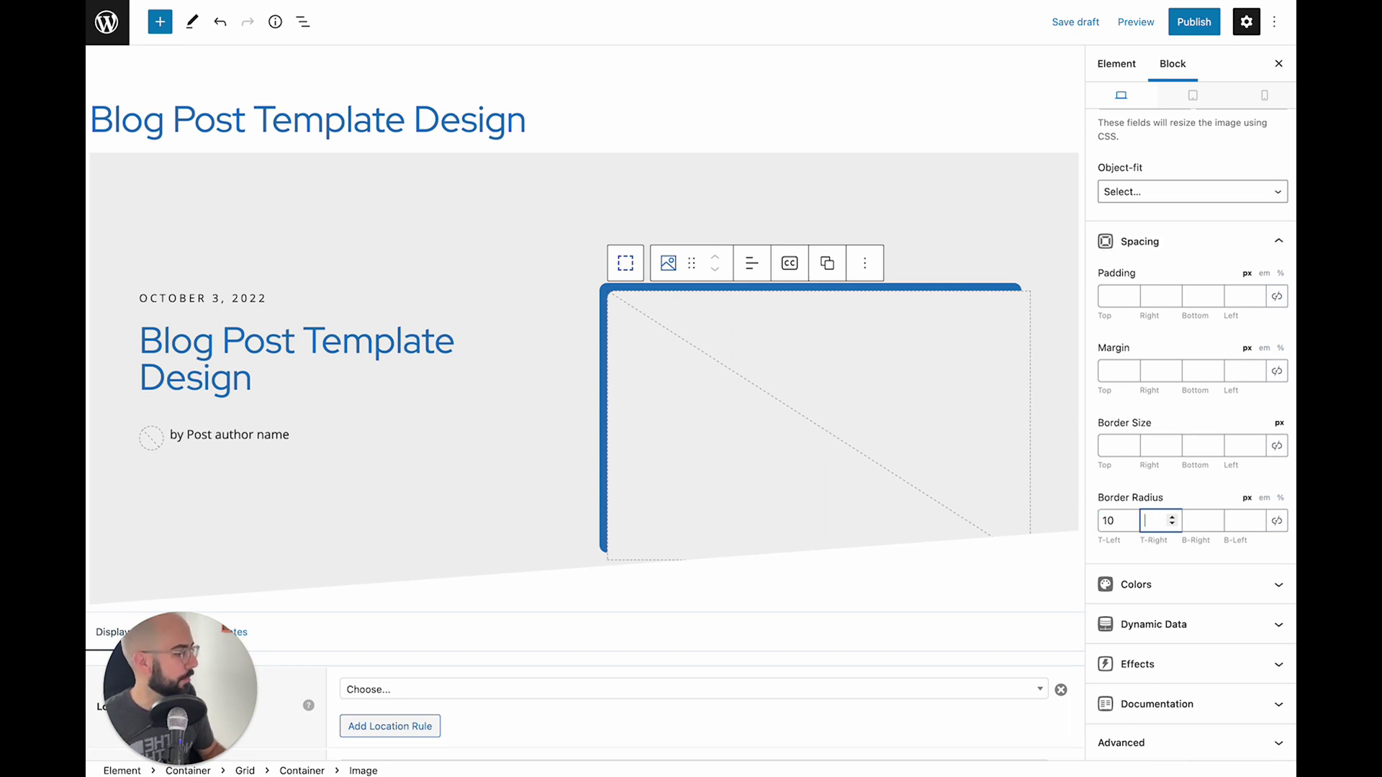
{"action": "left_click", "coordinate": [1276, 521]}
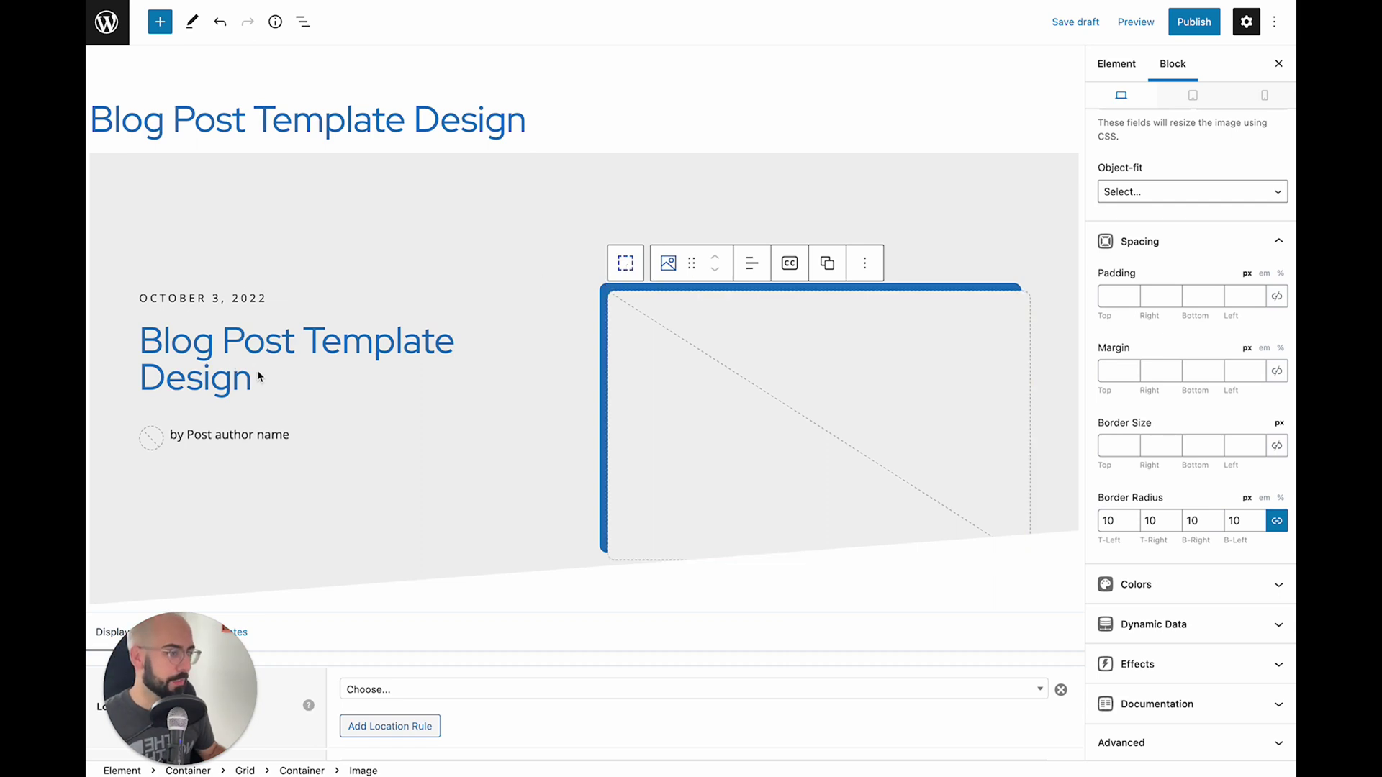
Step: Set the vertical alignment of the grid container holding the date, title and author to Center, and save the draft
{"action": "left_click_drag", "start_coordinate": [187, 298], "coordinate": [304, 400]}
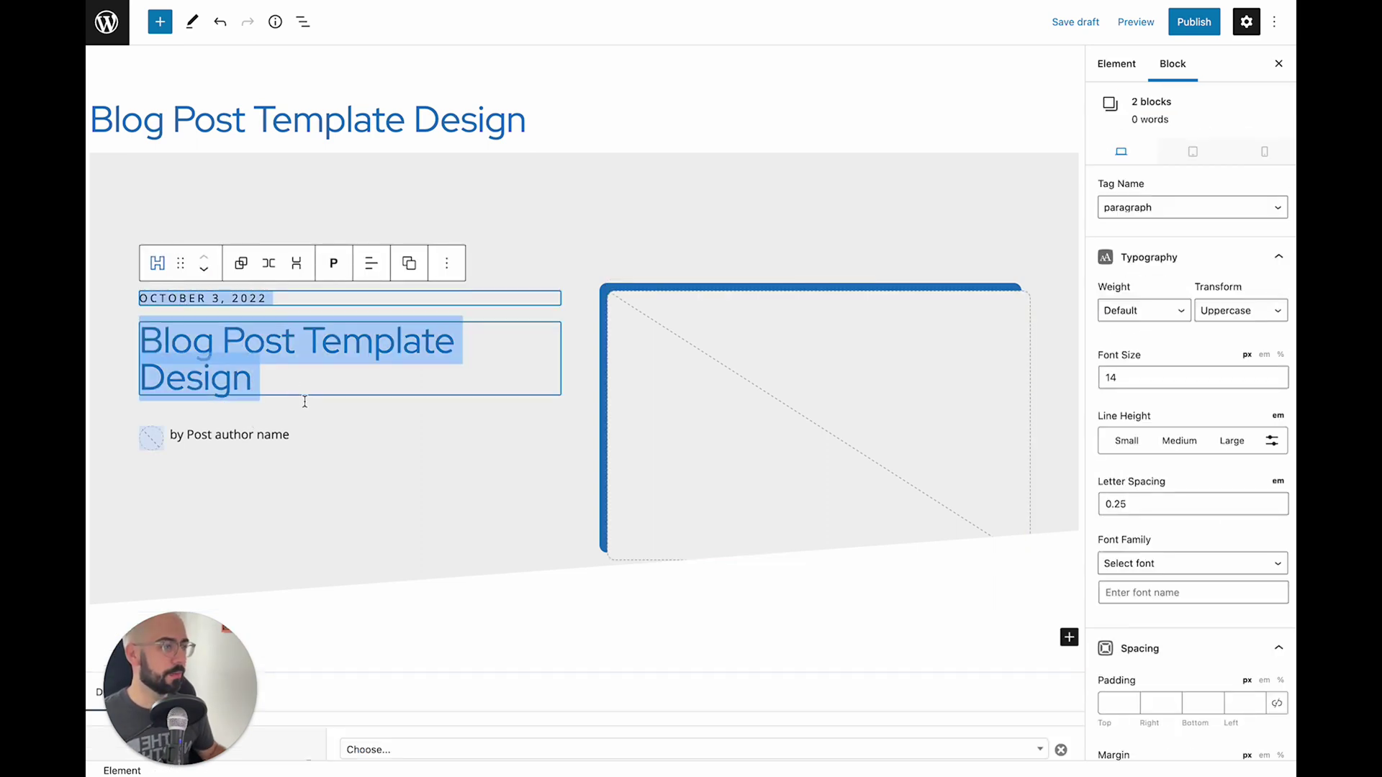
{"action": "left_click", "coordinate": [255, 348]}
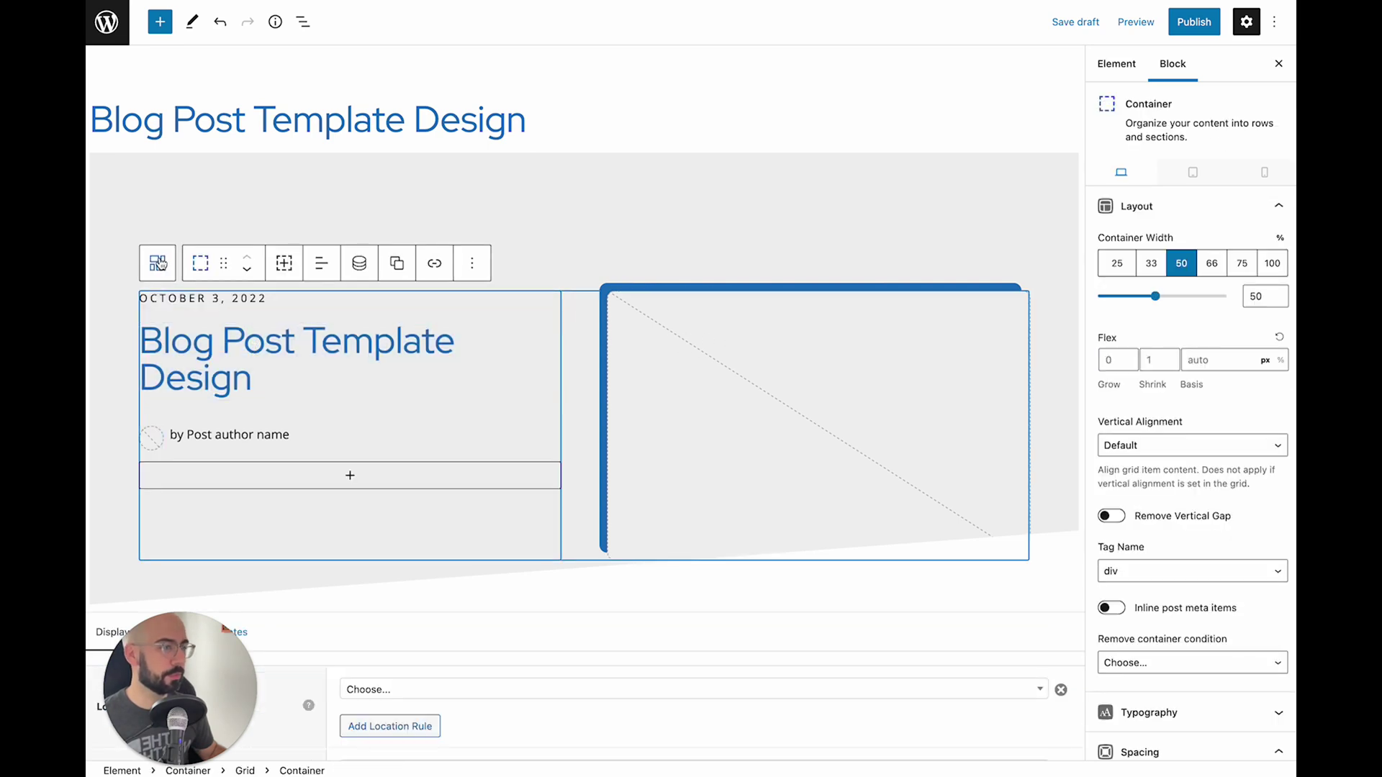
{"action": "left_click", "coordinate": [1215, 451]}
{"action": "left_click", "coordinate": [1194, 479]}
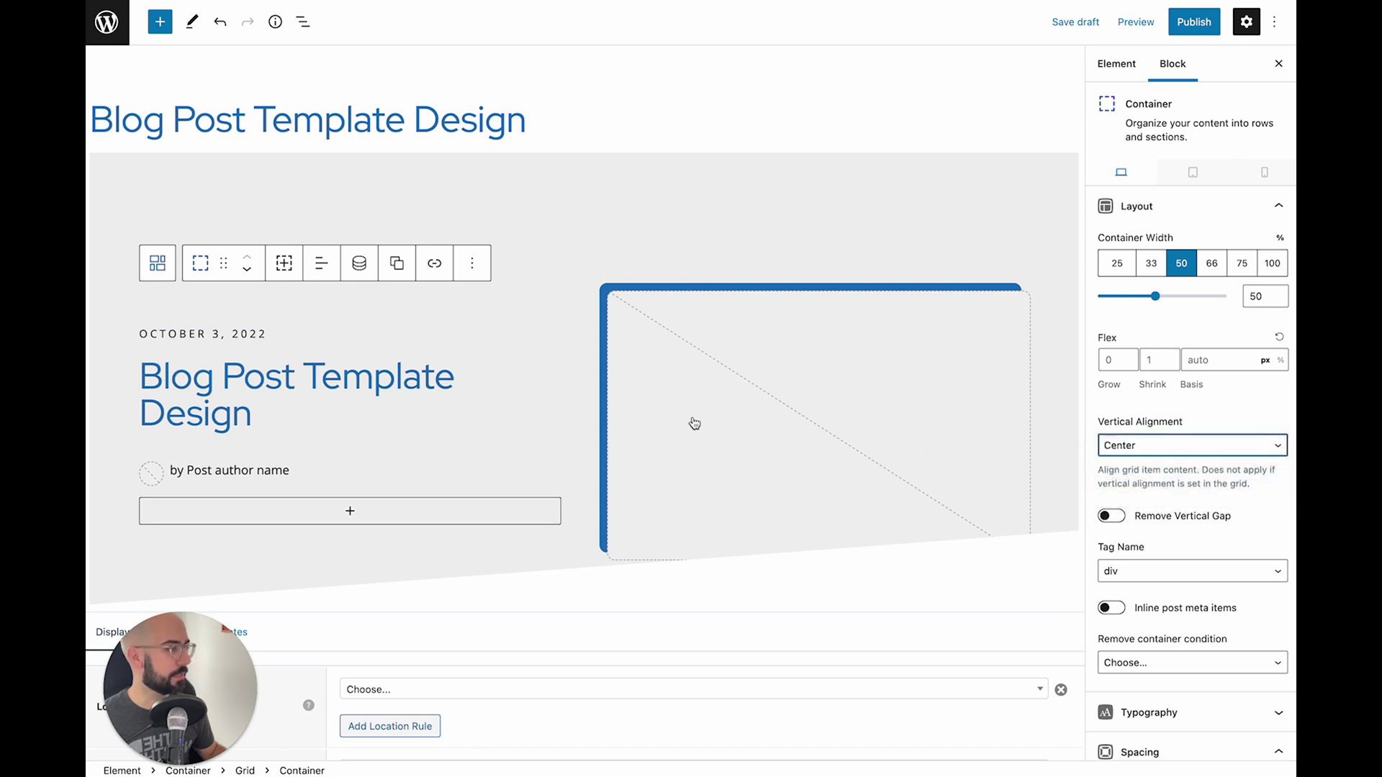
{"action": "left_click", "coordinate": [238, 375]}
{"action": "left_click", "coordinate": [142, 277]}
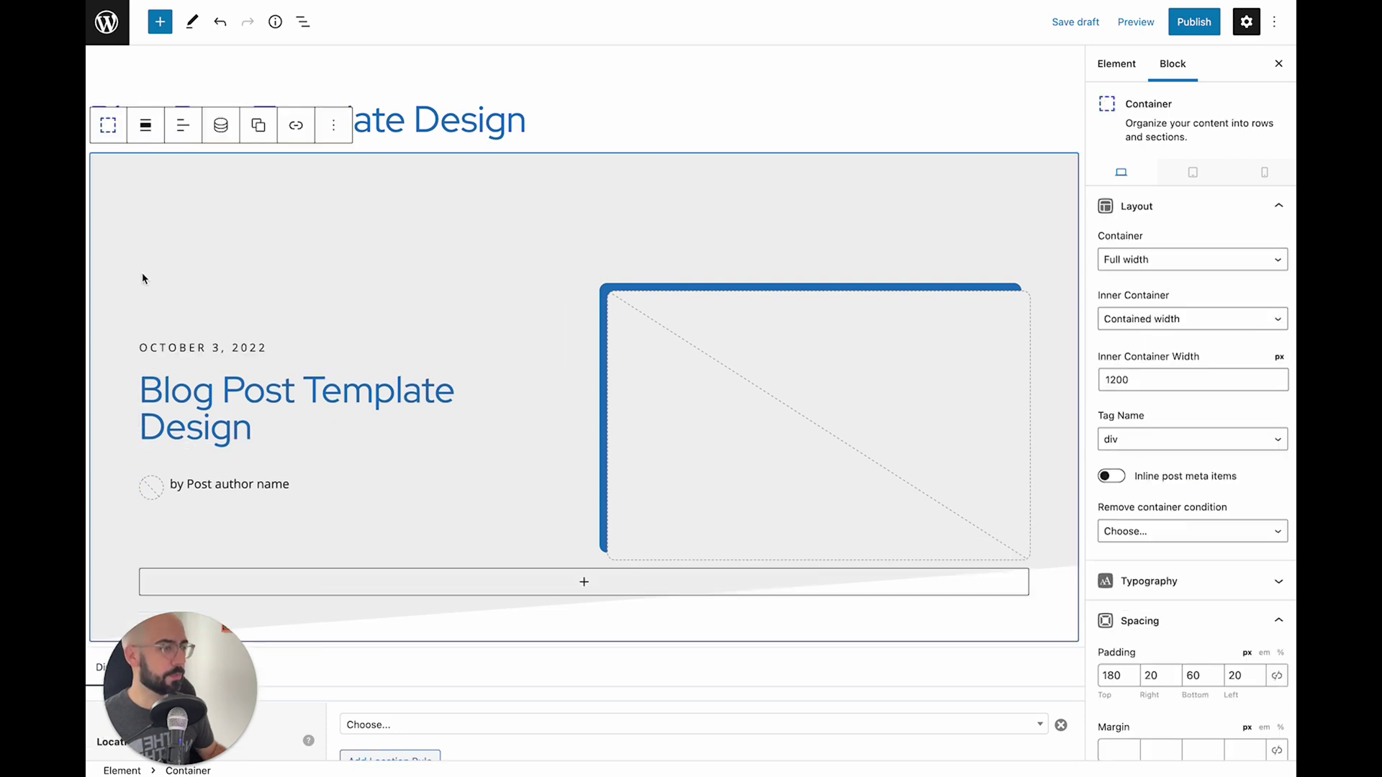
{"action": "left_click", "coordinate": [157, 308]}
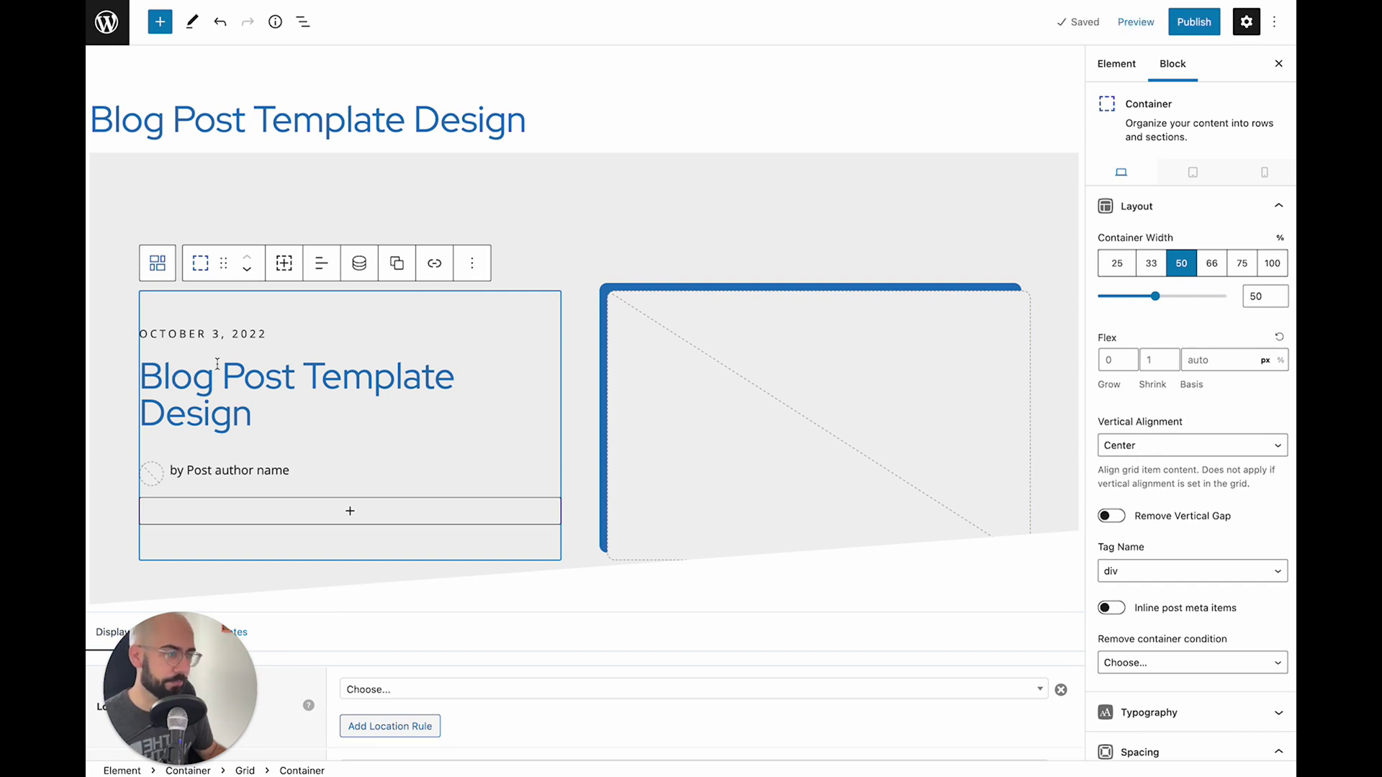
{"action": "scroll", "coordinate": [217, 363], "scroll_direction": "down", "scroll_amount": 1}
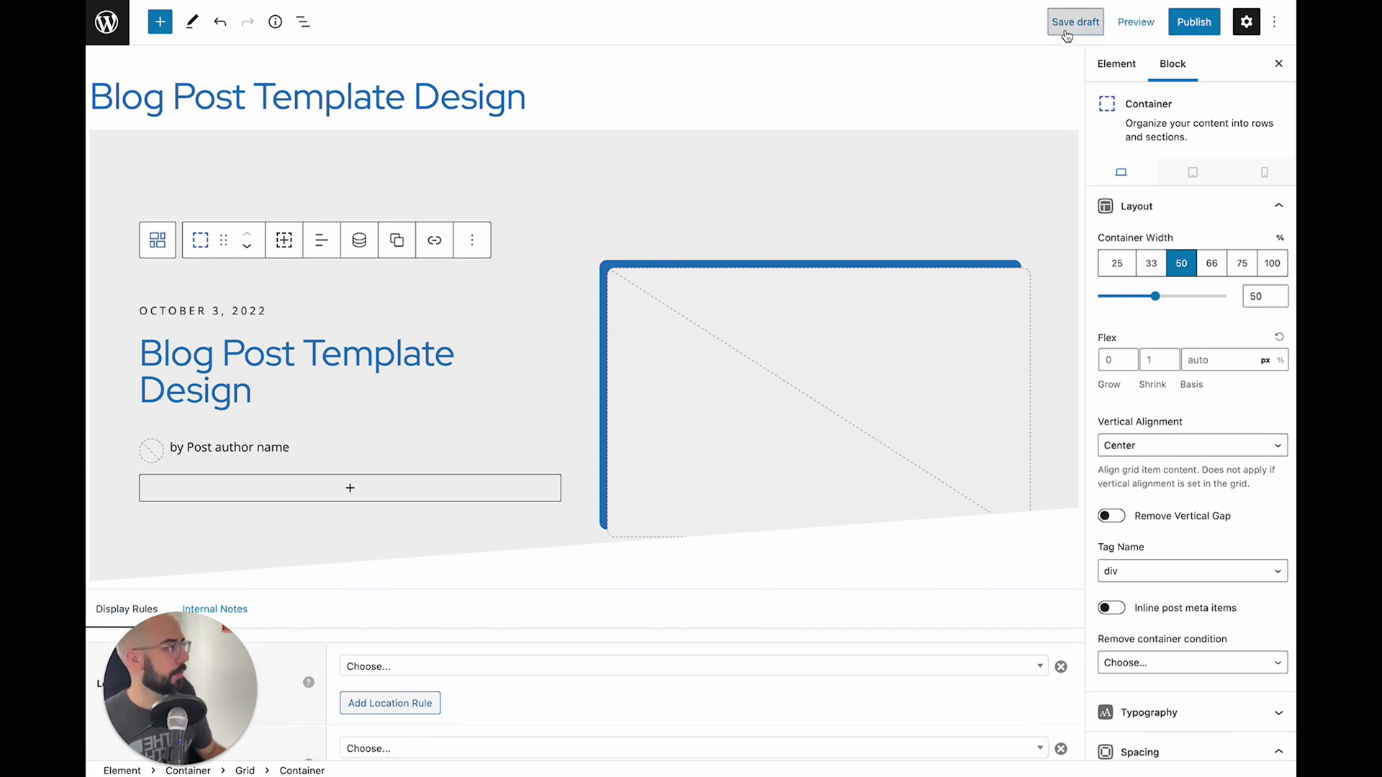
{"action": "left_click", "coordinate": [1066, 29]}
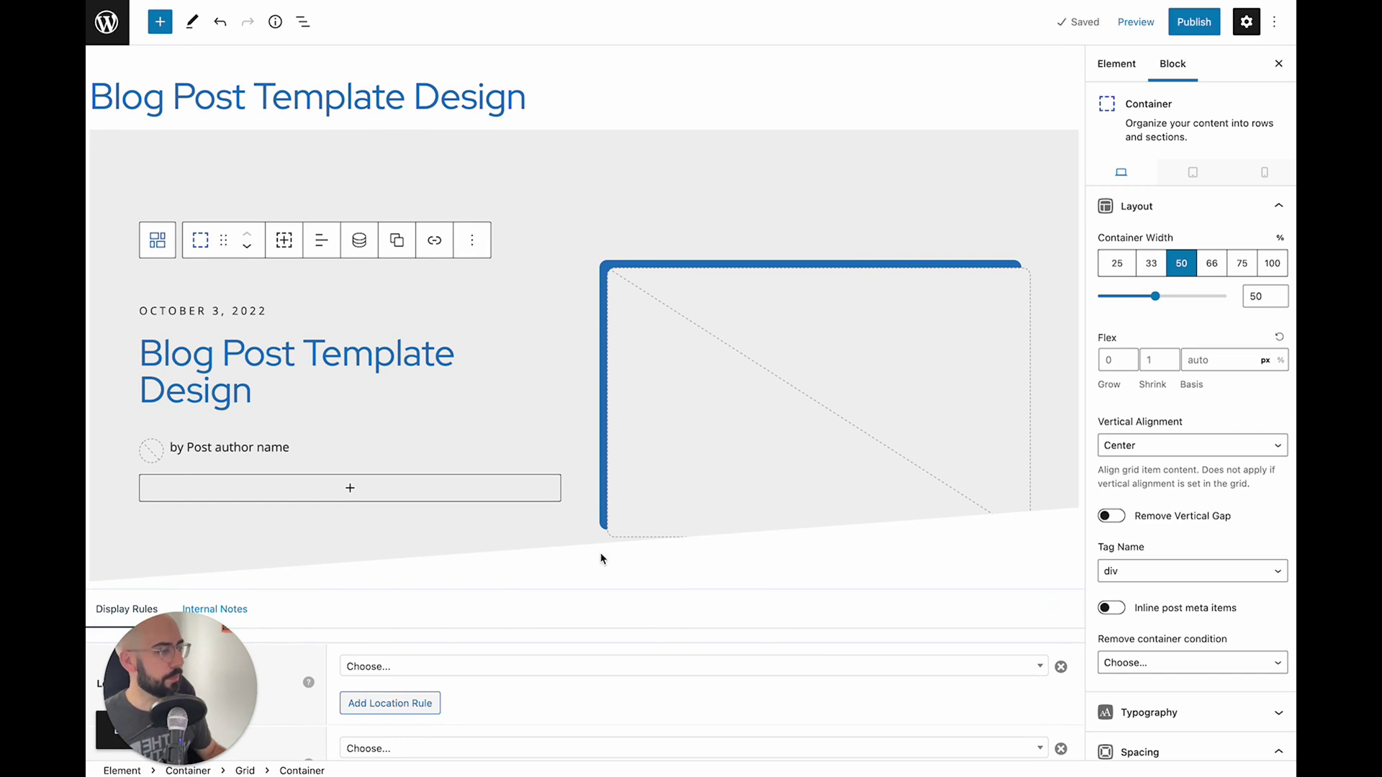
Step: Add a new container block below the shaped header container
{"action": "left_click", "coordinate": [563, 577]}
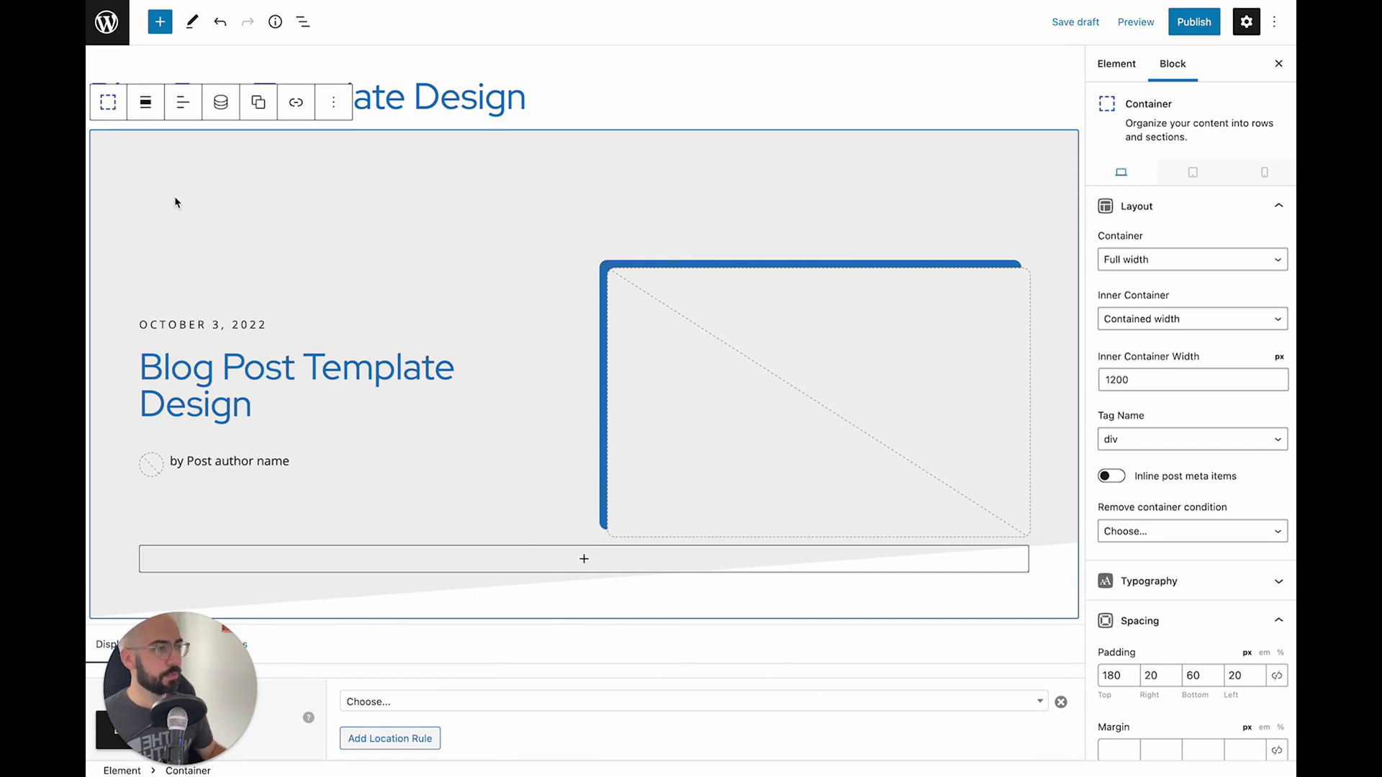
{"action": "key", "text": "Return"}
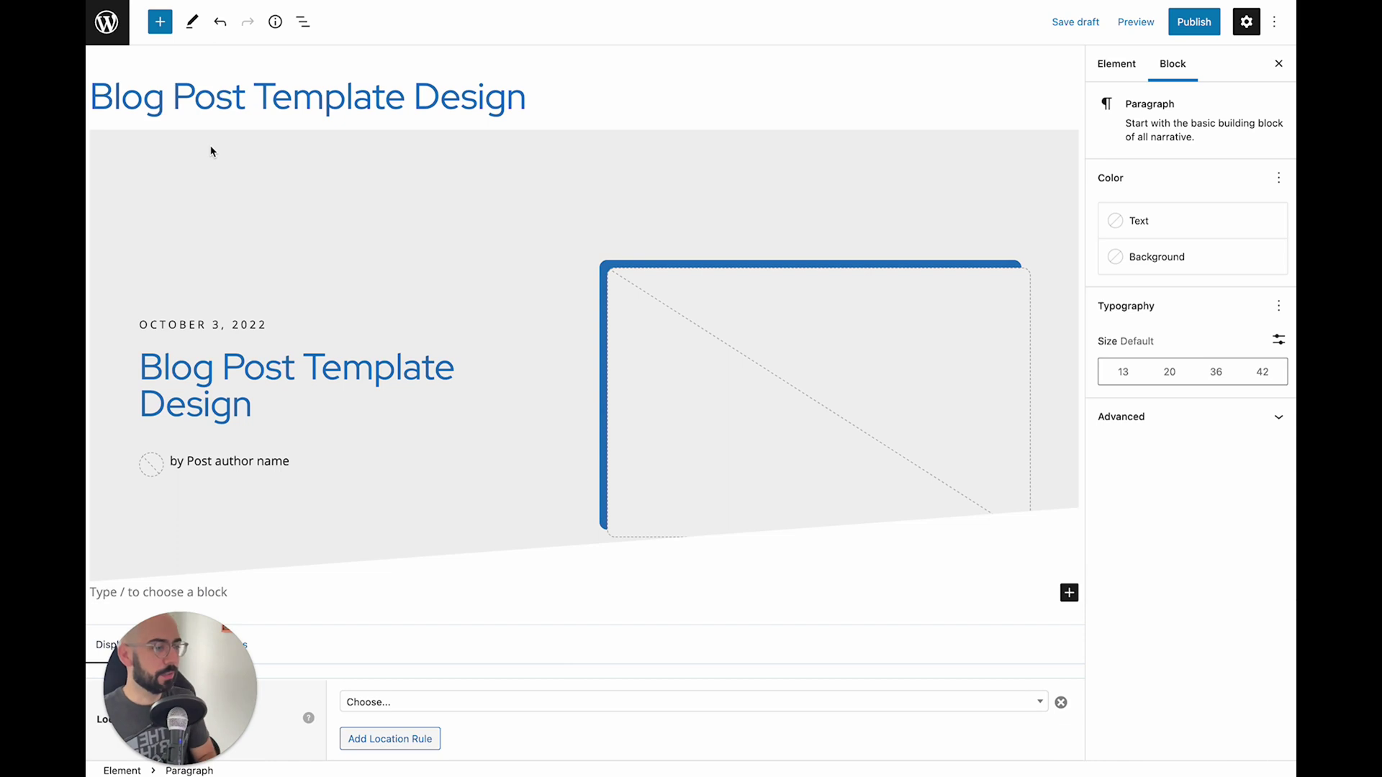
{"action": "type", "text": "/cont"}
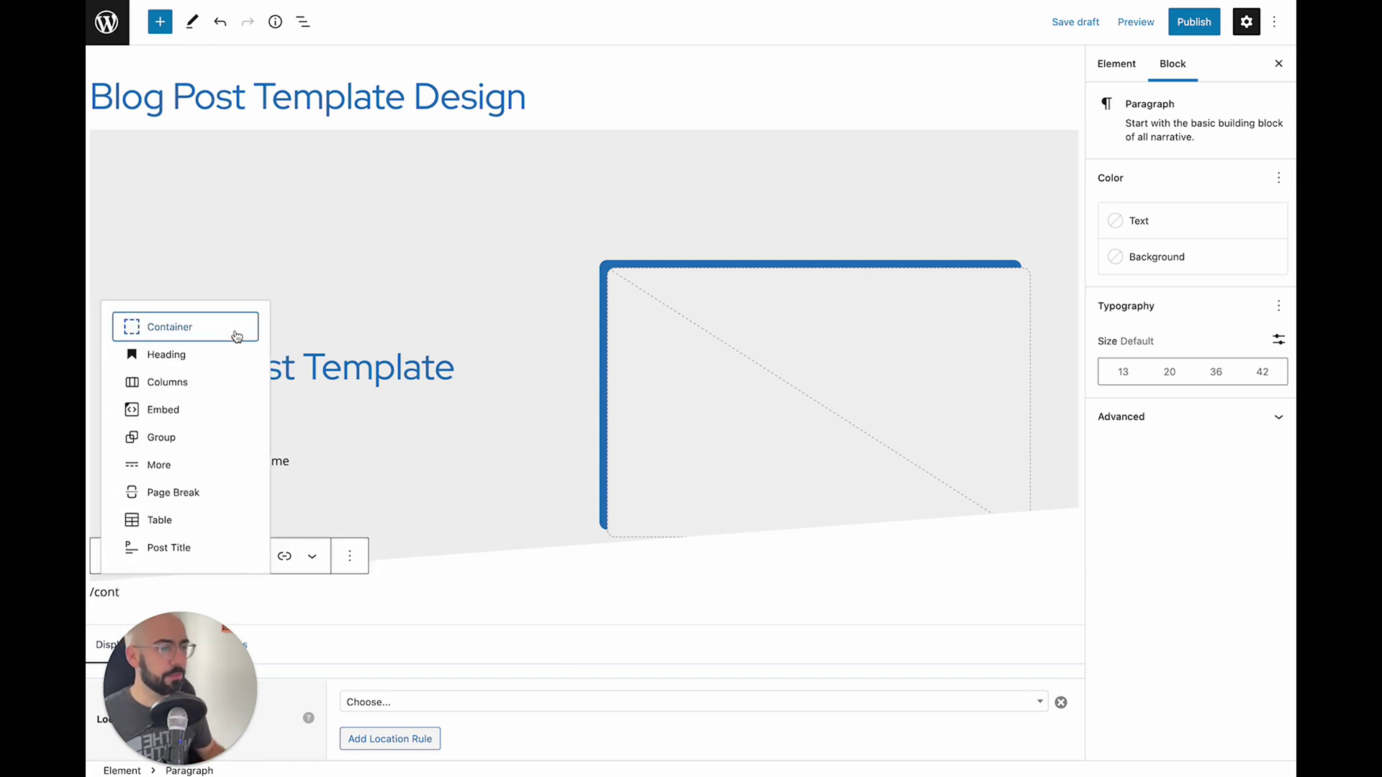
{"action": "left_click", "coordinate": [245, 322]}
Step: Set the new container's padding to 80 px top and bottom and 20 px right and left
{"action": "scroll", "coordinate": [1151, 504], "scroll_direction": "down", "scroll_amount": 2}
{"action": "left_click", "coordinate": [1117, 521]}
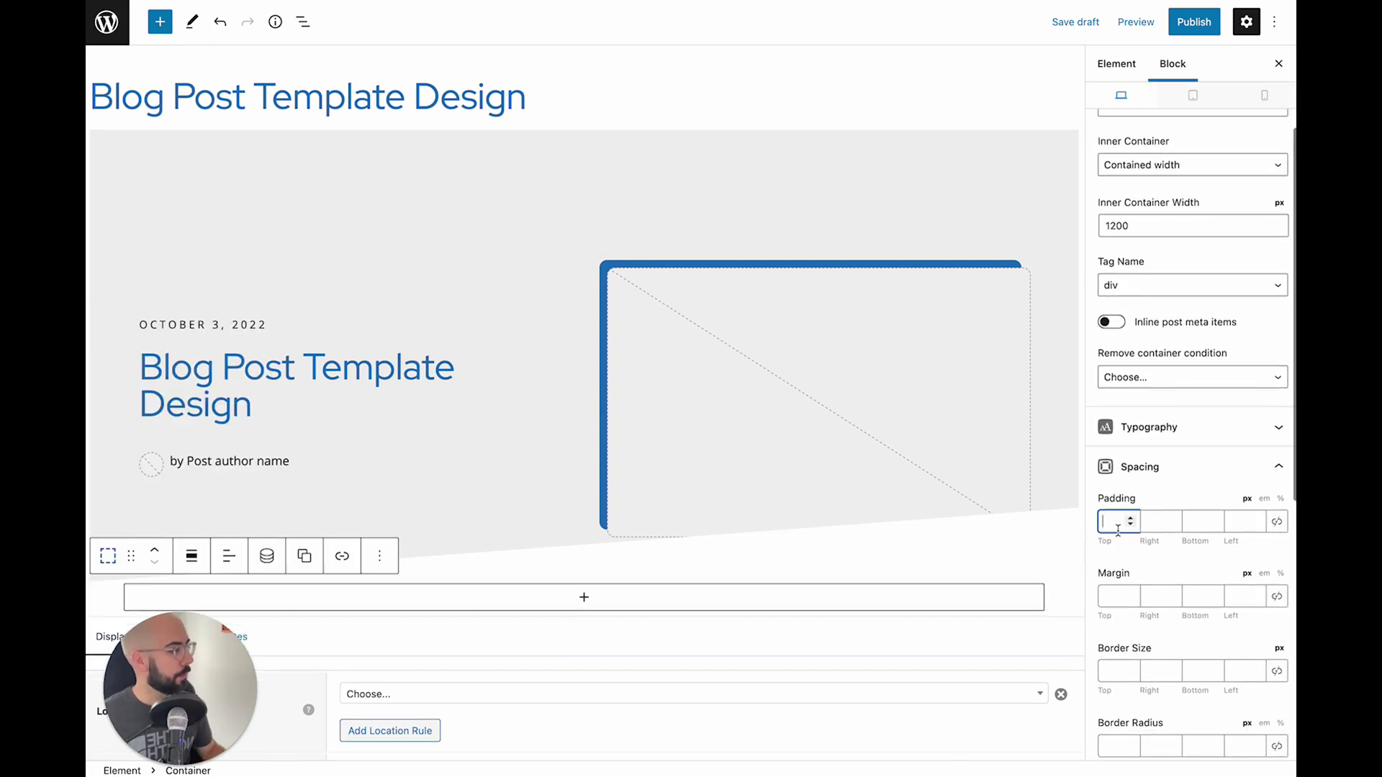
{"action": "type", "text": "80"}
{"action": "key", "text": "Tab"}
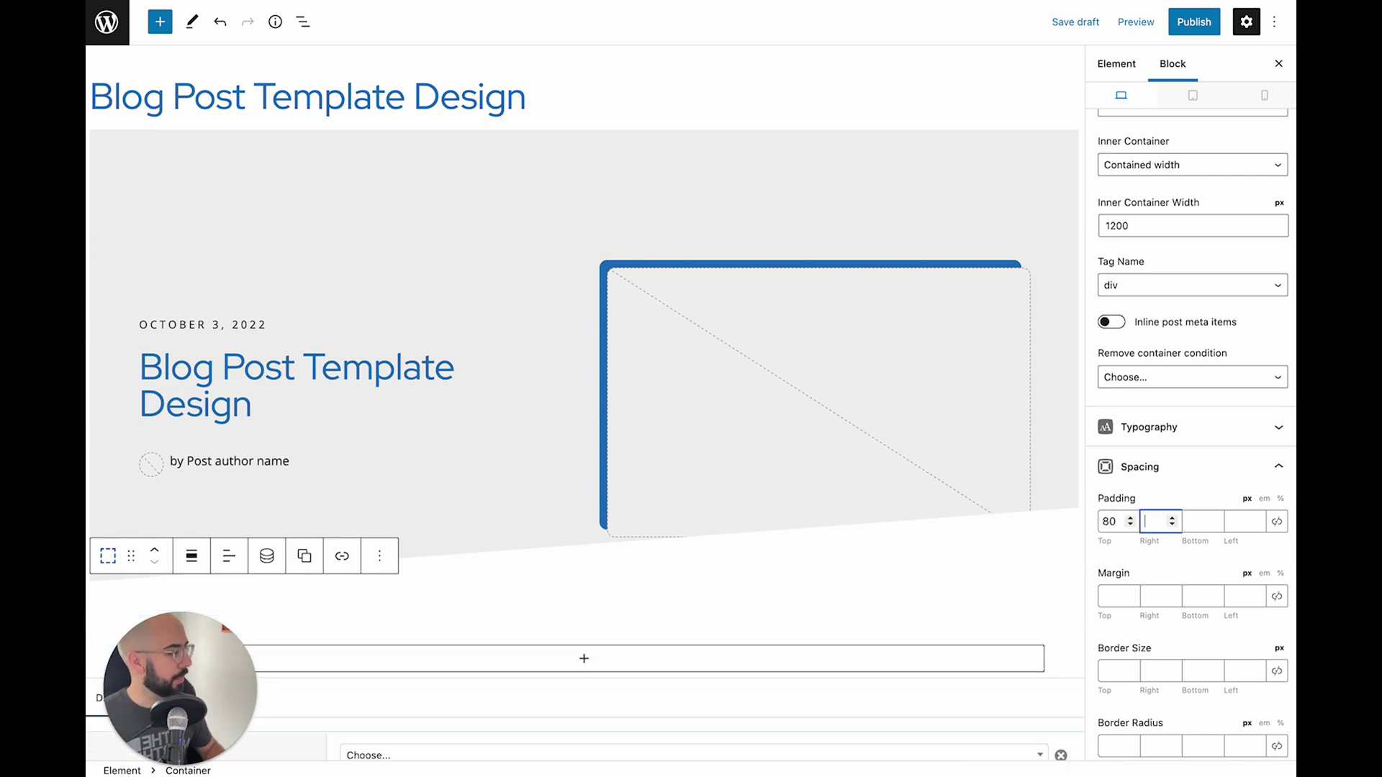
{"action": "type", "text": "20"}
{"action": "key", "text": "Tab"}
{"action": "type", "text": "80"}
{"action": "key", "text": "Tab"}
{"action": "type", "text": "20"}
{"action": "scroll", "coordinate": [635, 502], "scroll_direction": "down", "scroll_amount": 5}
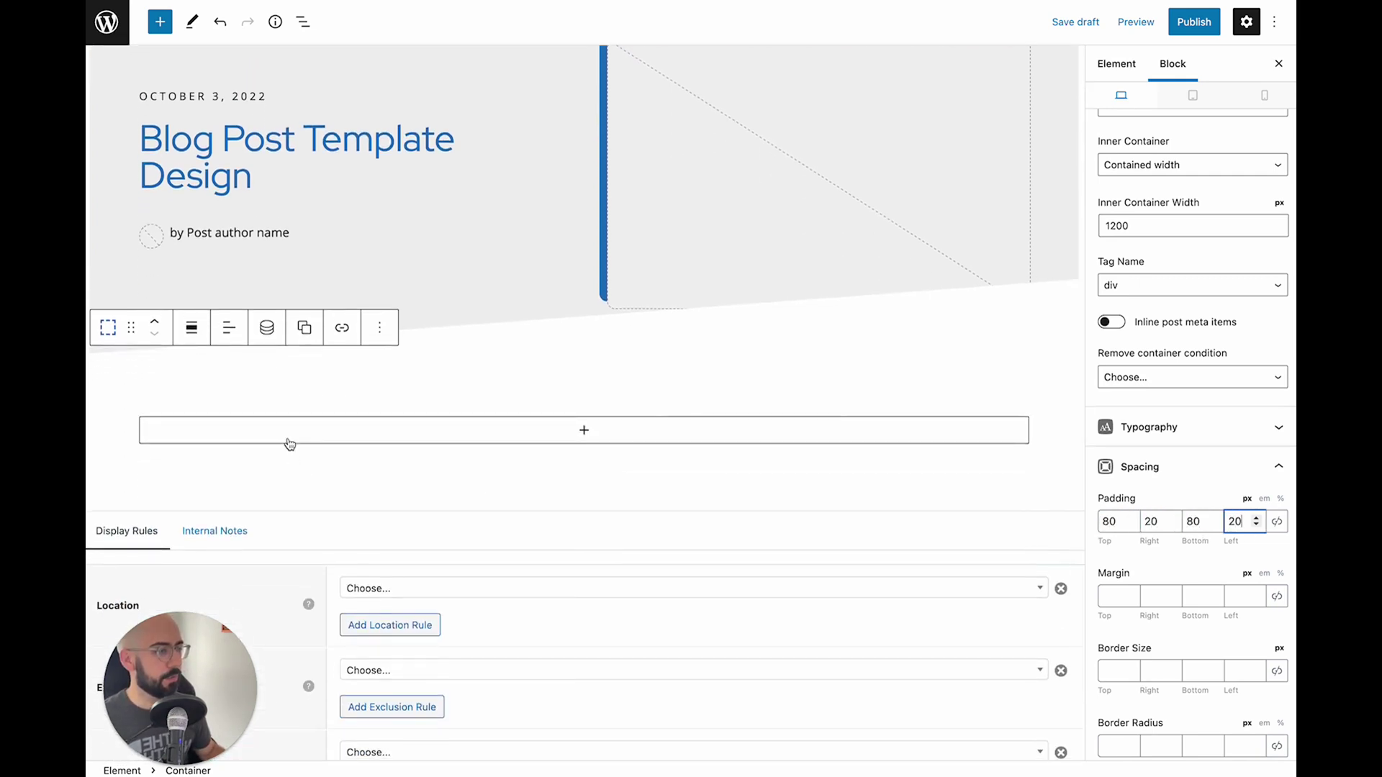
Step: Set the new container's inner container width to 800 px
{"action": "scroll", "coordinate": [1196, 402], "scroll_direction": "up", "scroll_amount": 1}
{"action": "scroll", "coordinate": [453, 407], "scroll_direction": "up", "scroll_amount": 3}
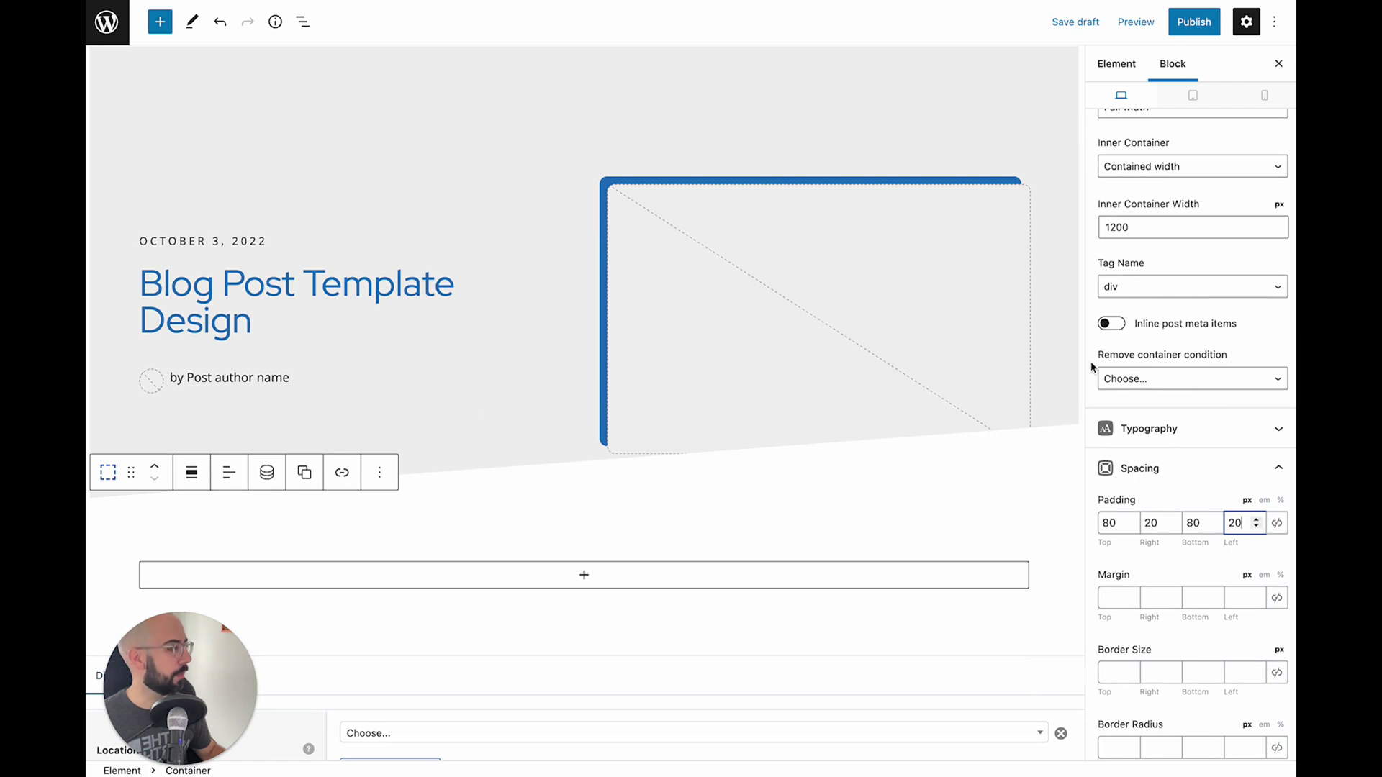
{"action": "scroll", "coordinate": [1165, 343], "scroll_direction": "up", "scroll_amount": 1}
{"action": "double_click", "coordinate": [1155, 279]}
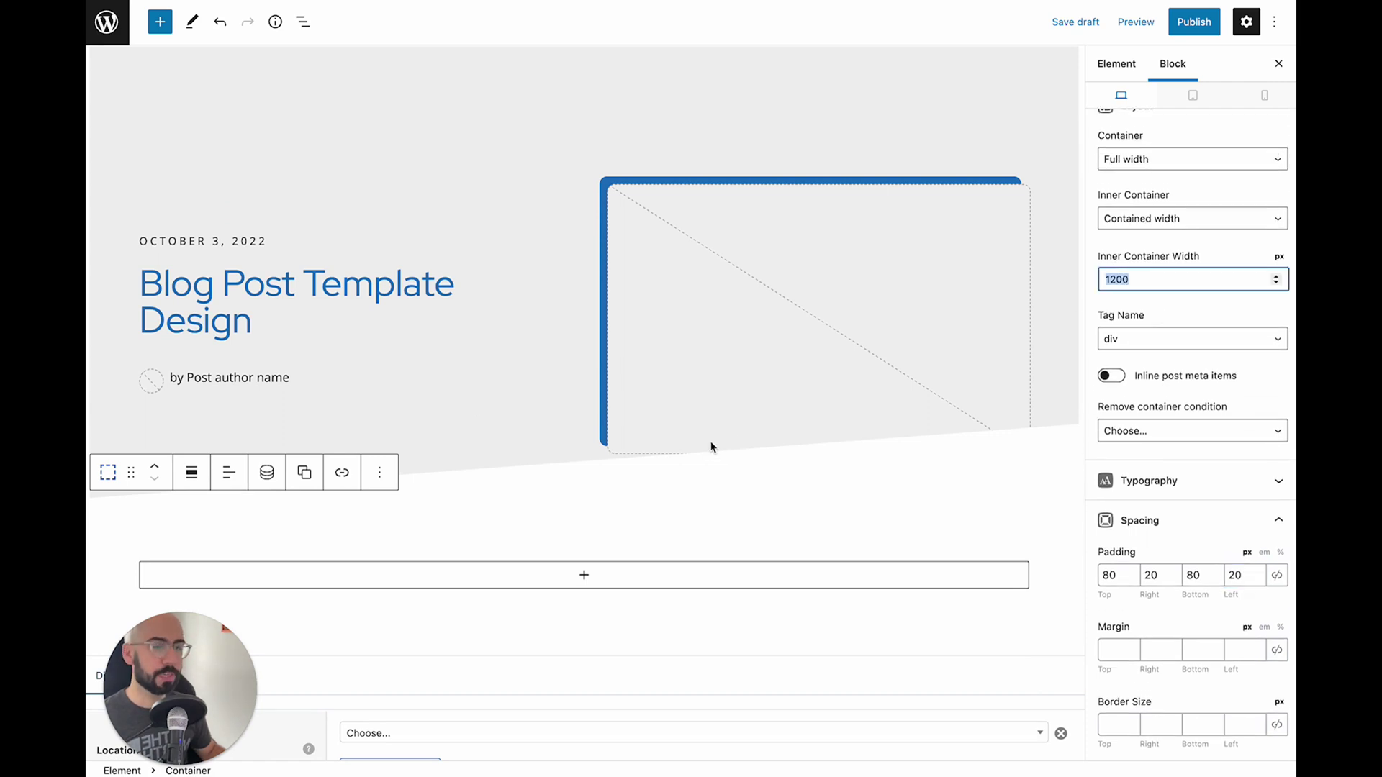
{"action": "type", "text": "800"}
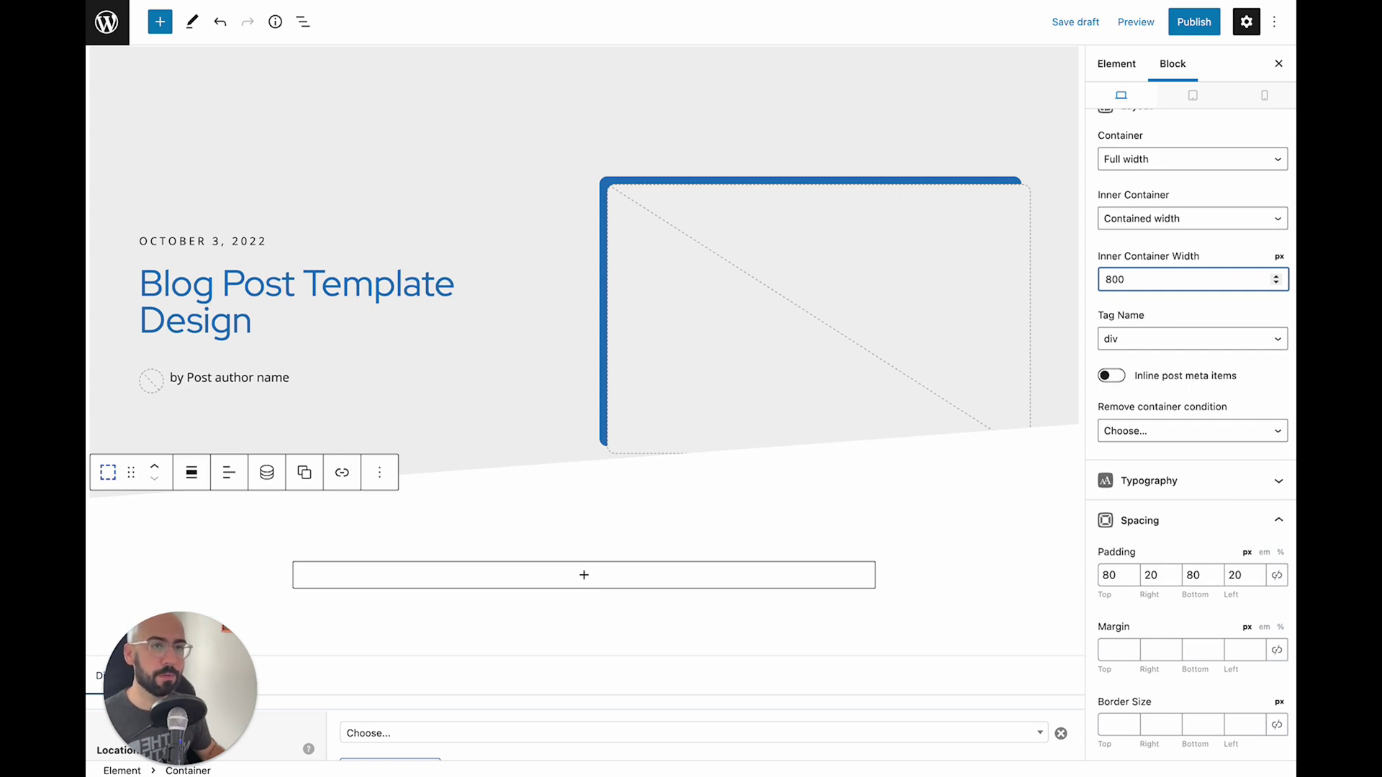
Step: Insert a Dynamic Content block in the 800 px container and set its type to Post content
{"action": "left_click", "coordinate": [492, 581]}
{"action": "type", "text": "g"}
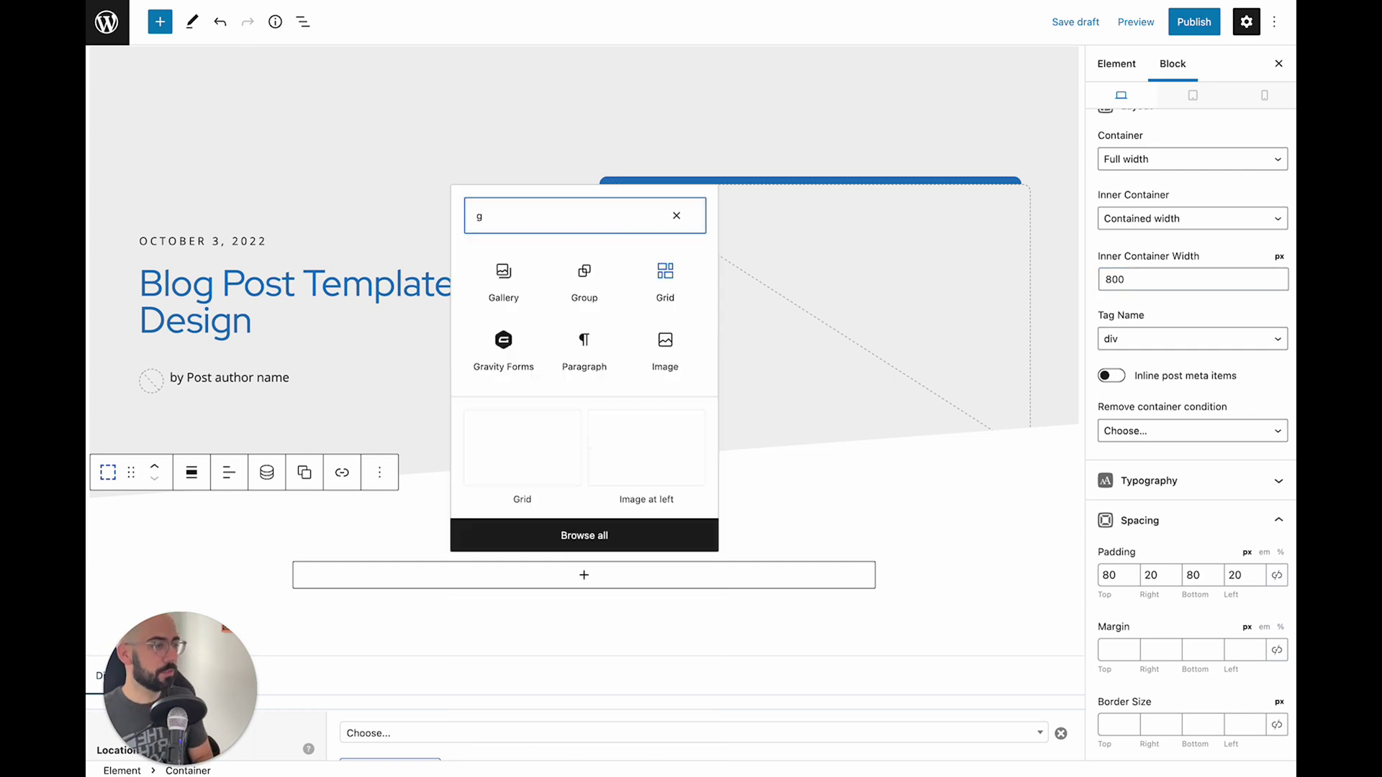
{"action": "type", "text": "ener"}
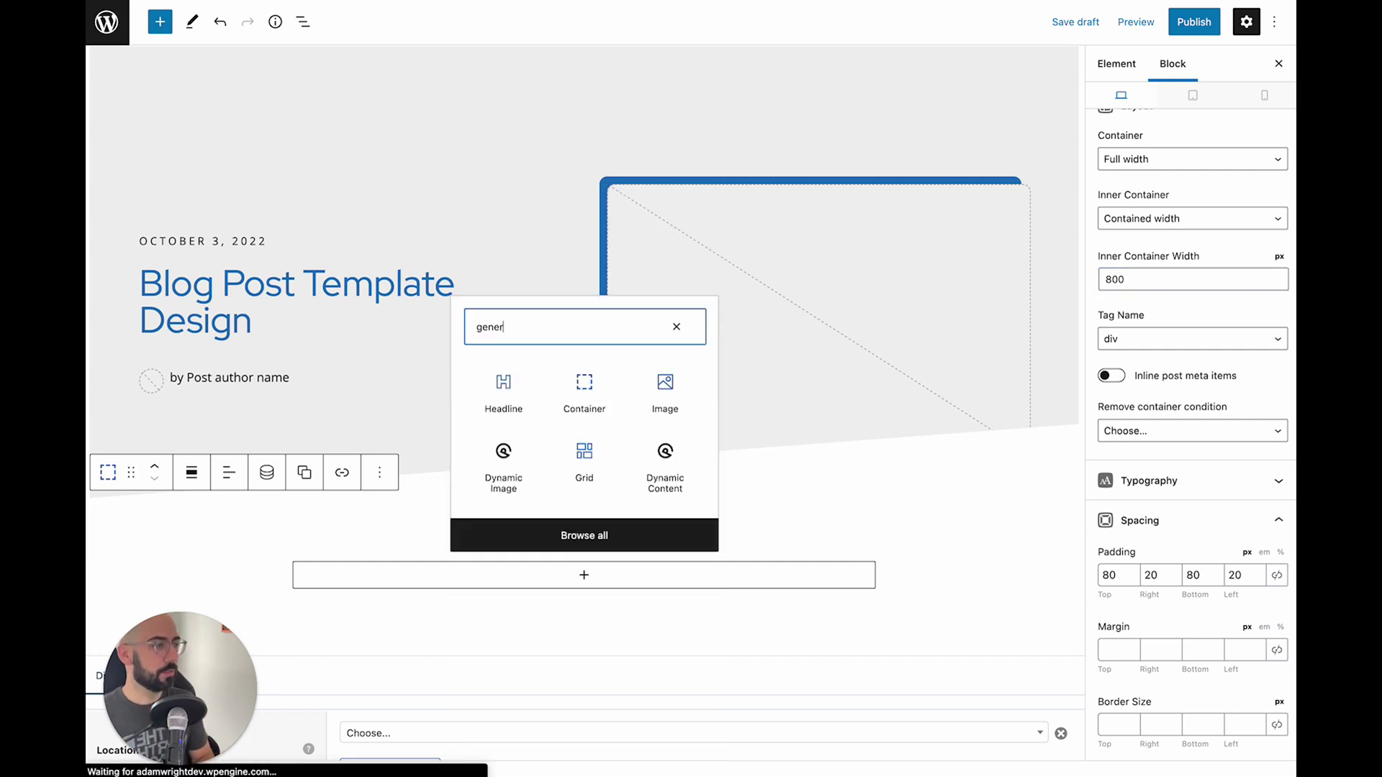
{"action": "left_click", "coordinate": [666, 471]}
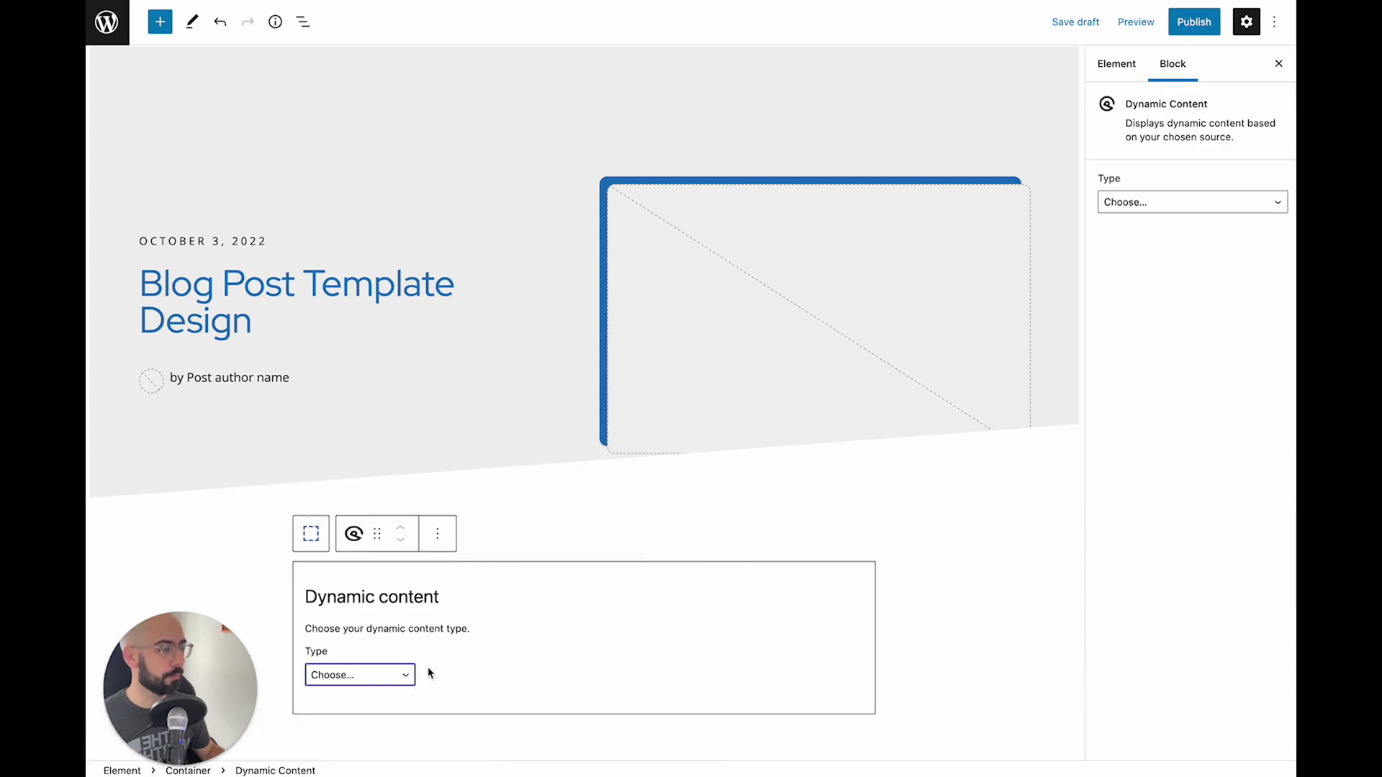
{"action": "left_click", "coordinate": [400, 675]}
{"action": "left_click", "coordinate": [392, 691]}
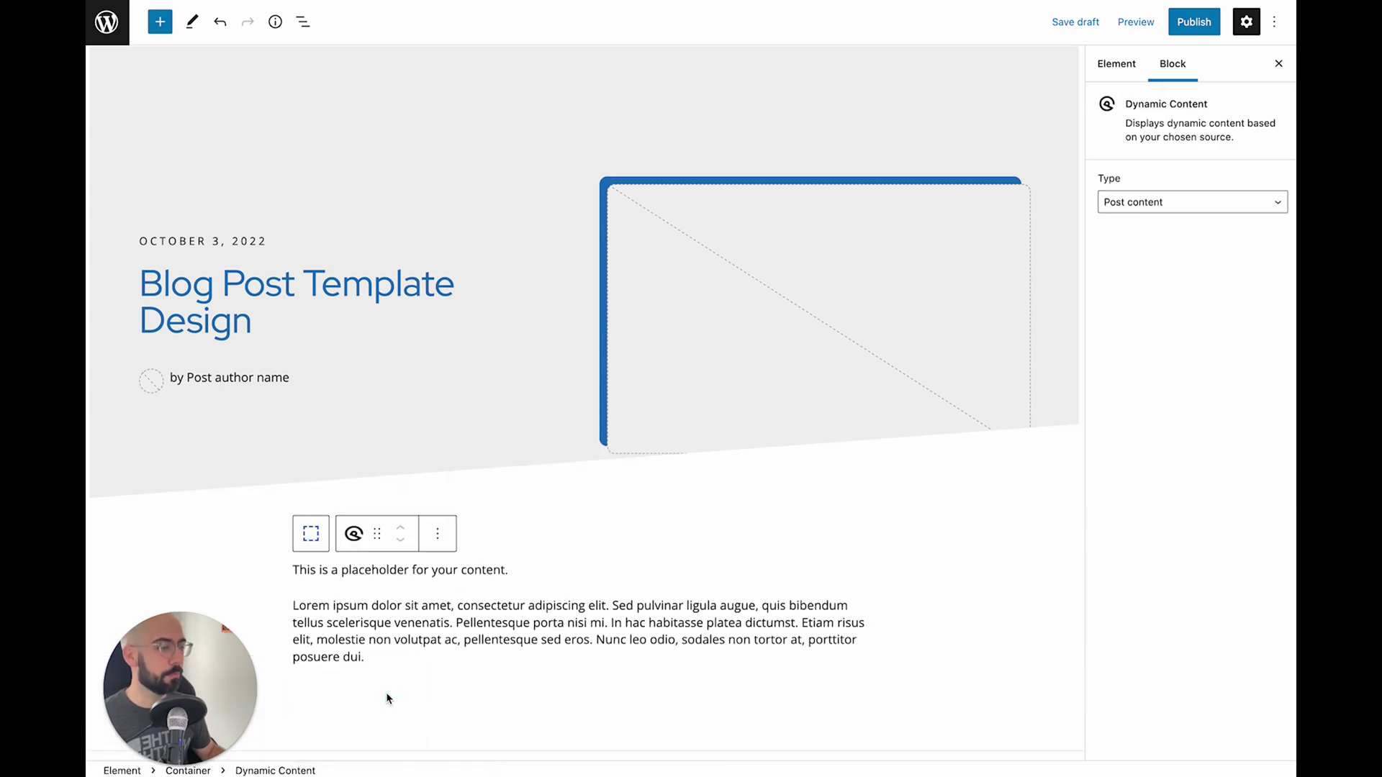
Step: Set the template's location display rule to Post with All Posts
{"action": "scroll", "coordinate": [218, 376], "scroll_direction": "down", "scroll_amount": 3}
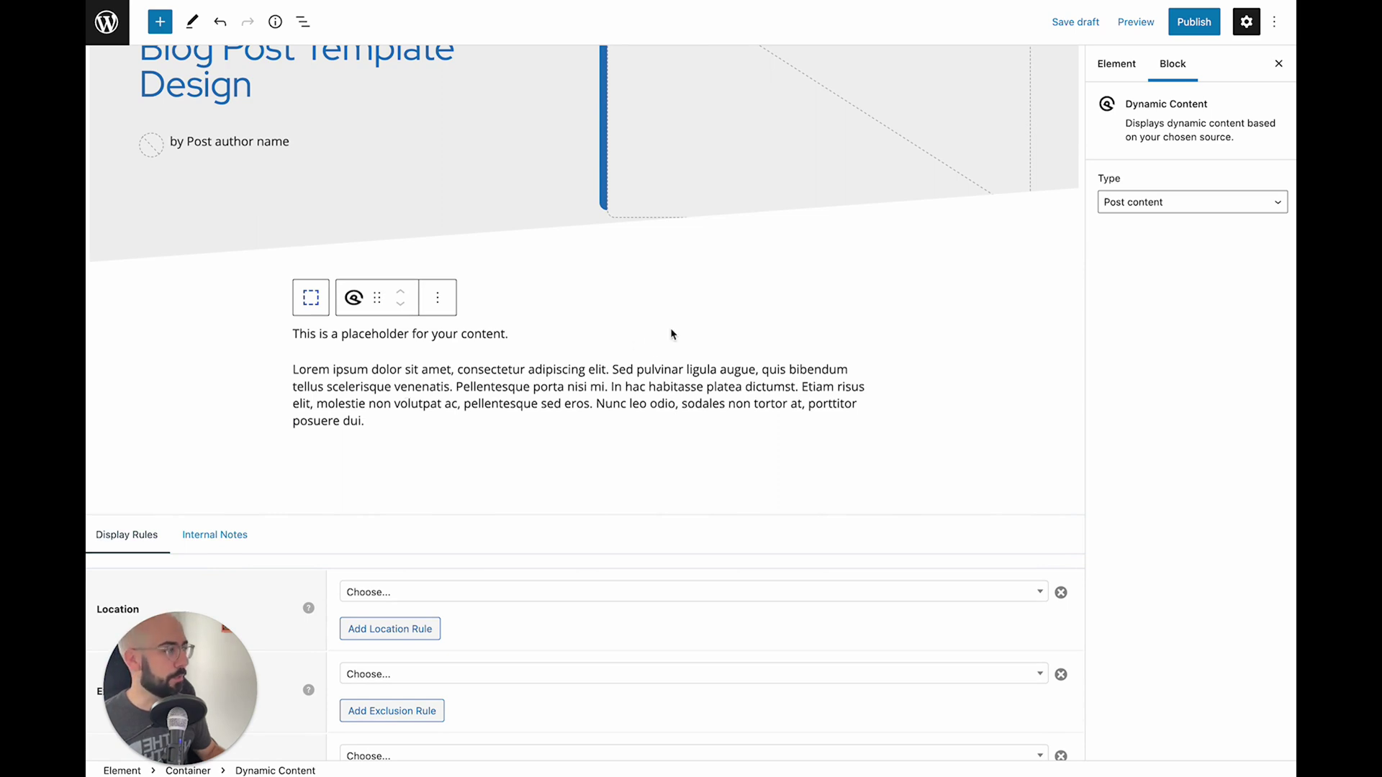
{"action": "scroll", "coordinate": [691, 333], "scroll_direction": "up", "scroll_amount": 1}
{"action": "scroll", "coordinate": [729, 315], "scroll_direction": "up", "scroll_amount": 4}
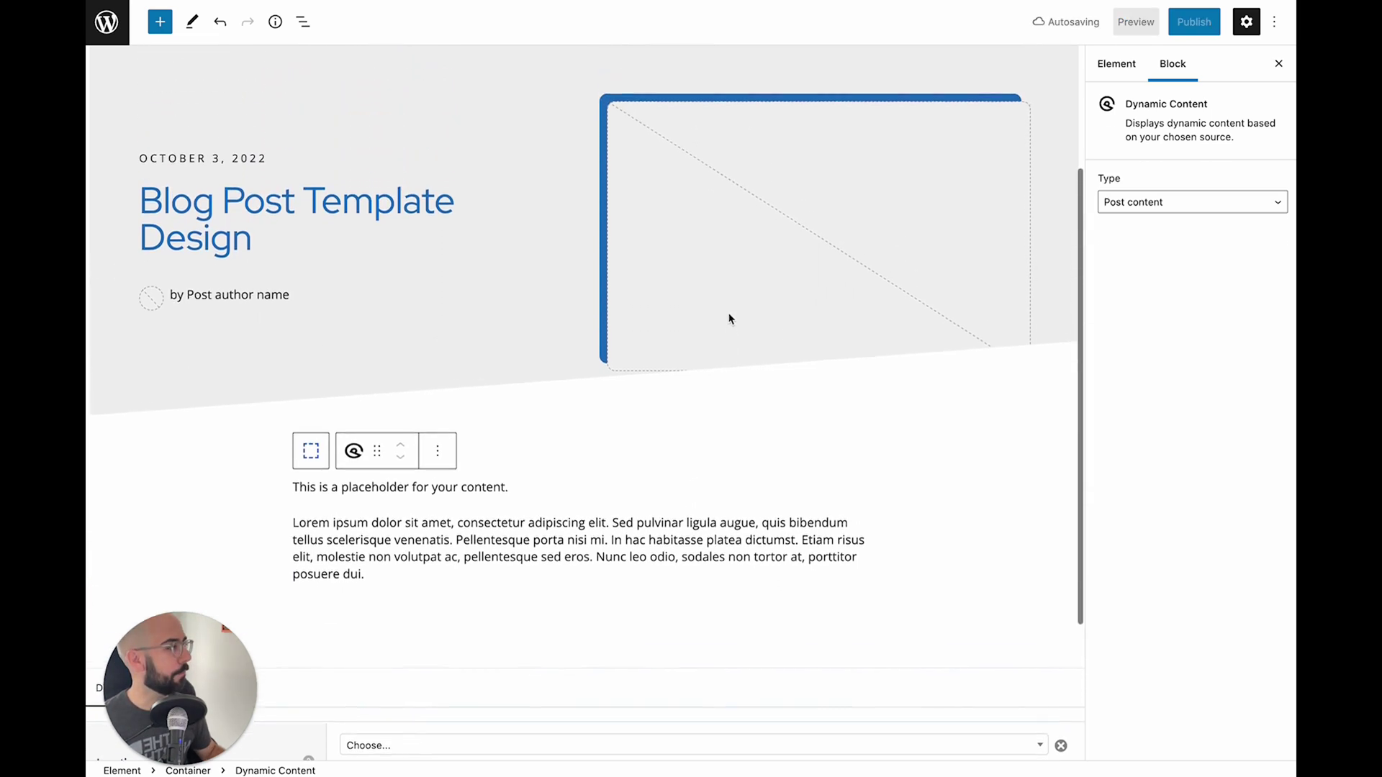
{"action": "scroll", "coordinate": [991, 110], "scroll_direction": "up", "scroll_amount": 5}
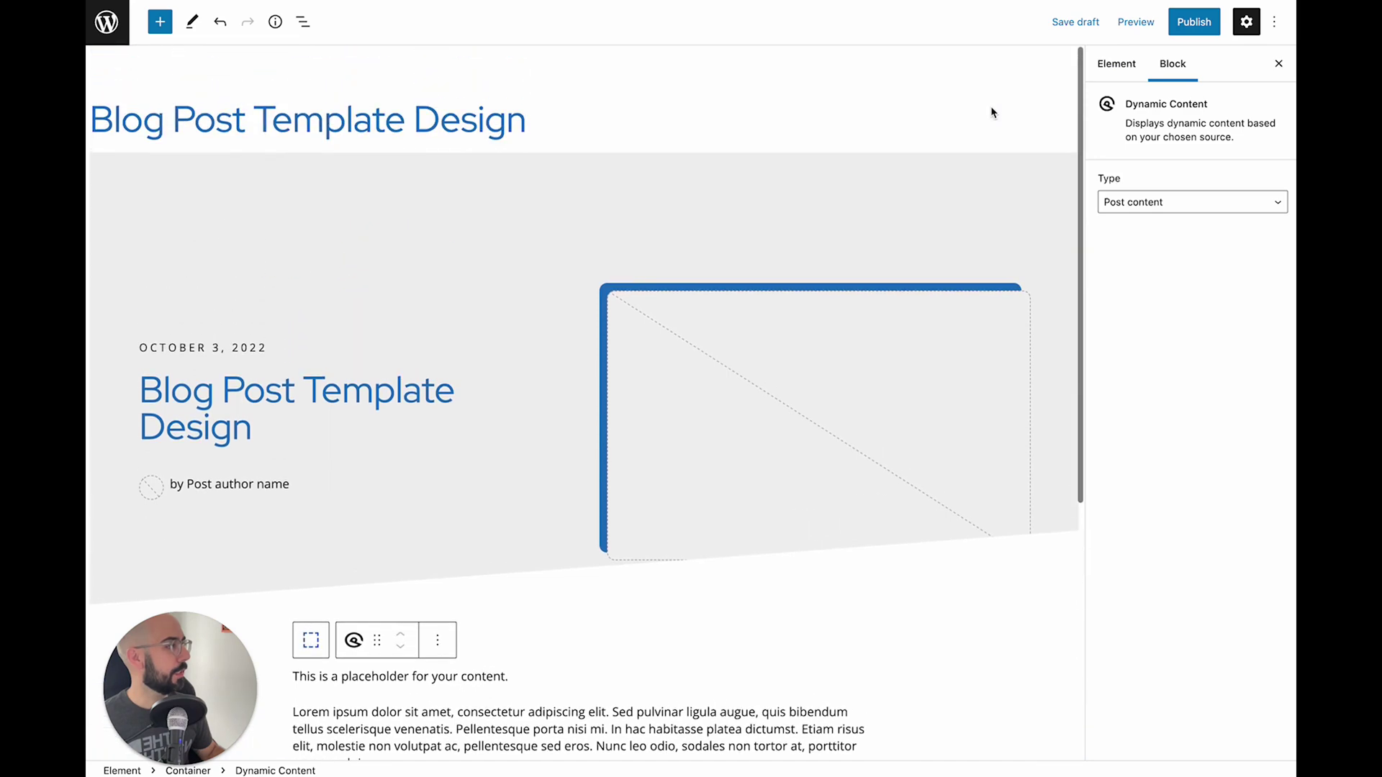
{"action": "scroll", "coordinate": [612, 230], "scroll_direction": "down", "scroll_amount": 10}
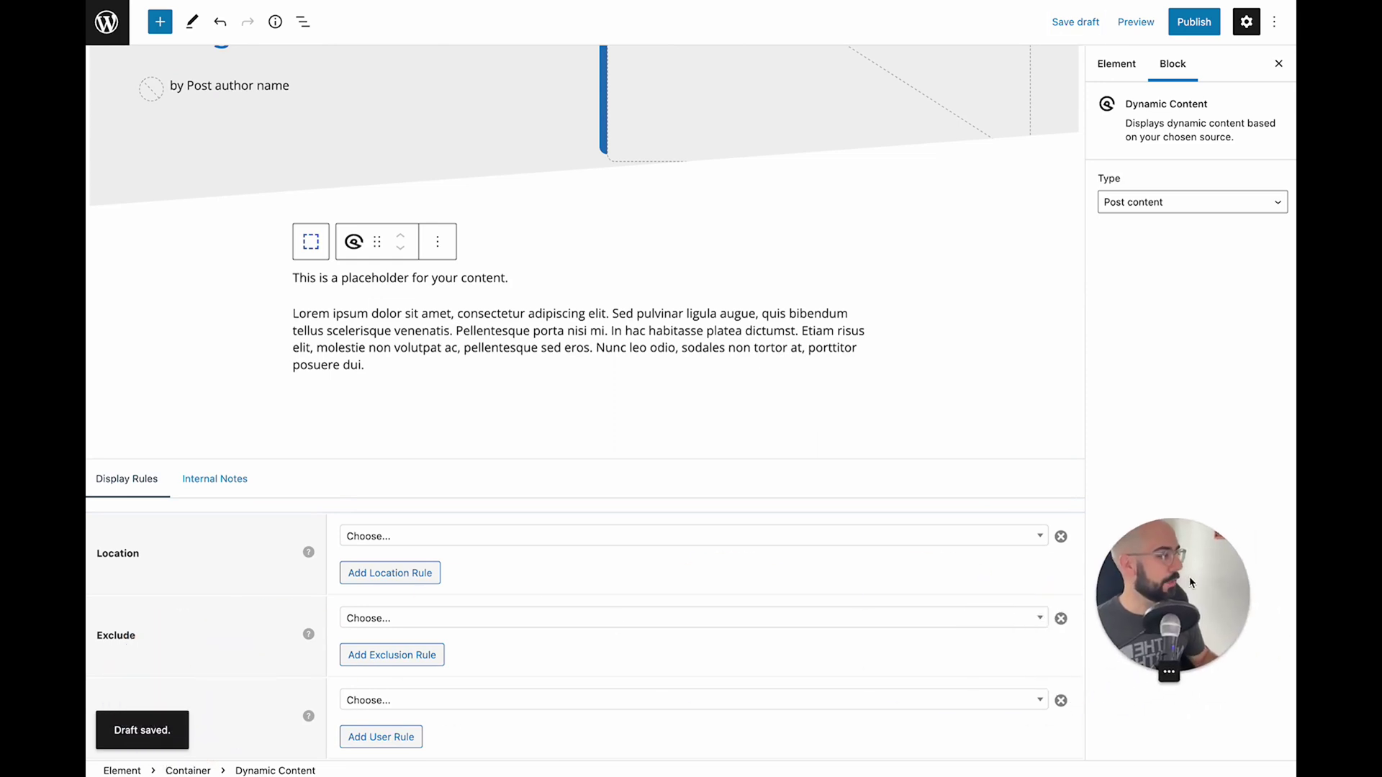
{"action": "left_click", "coordinate": [400, 538]}
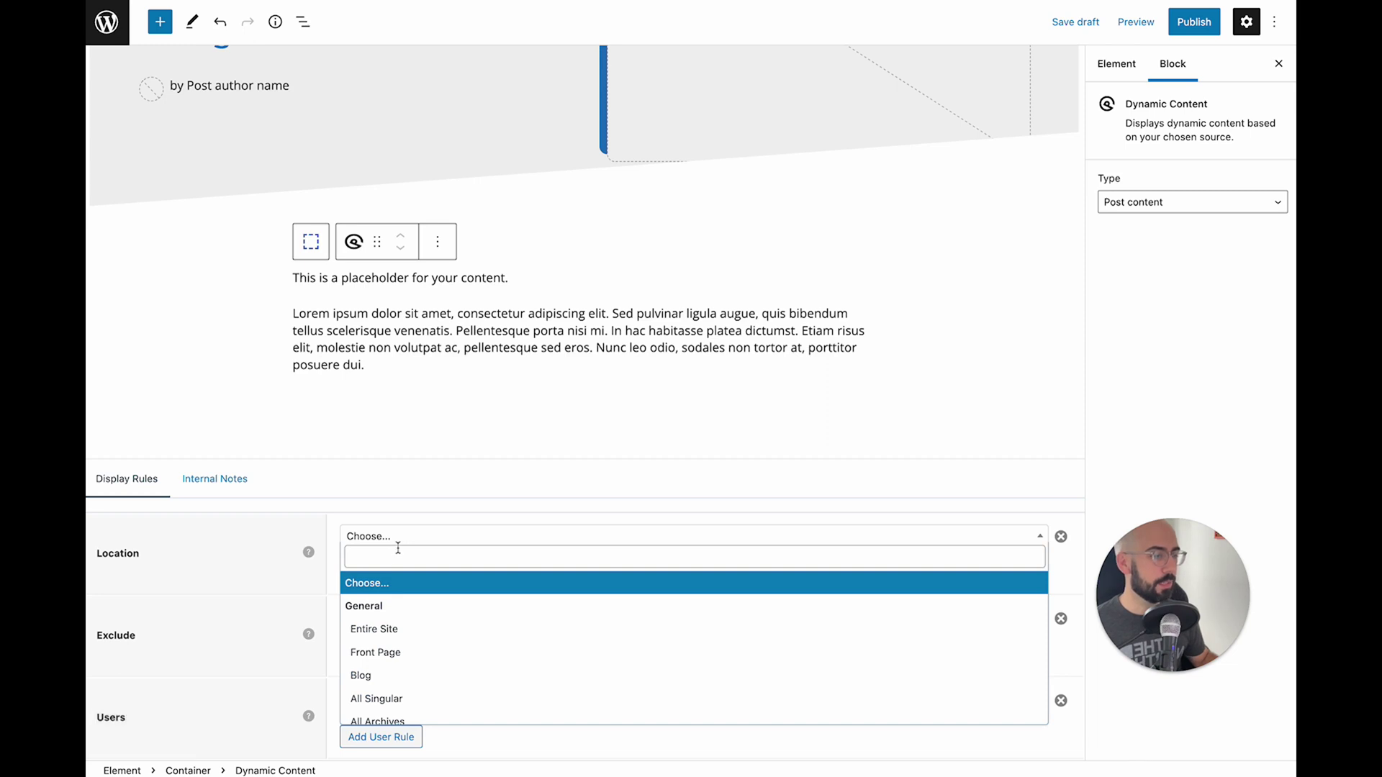
{"action": "left_click", "coordinate": [383, 675]}
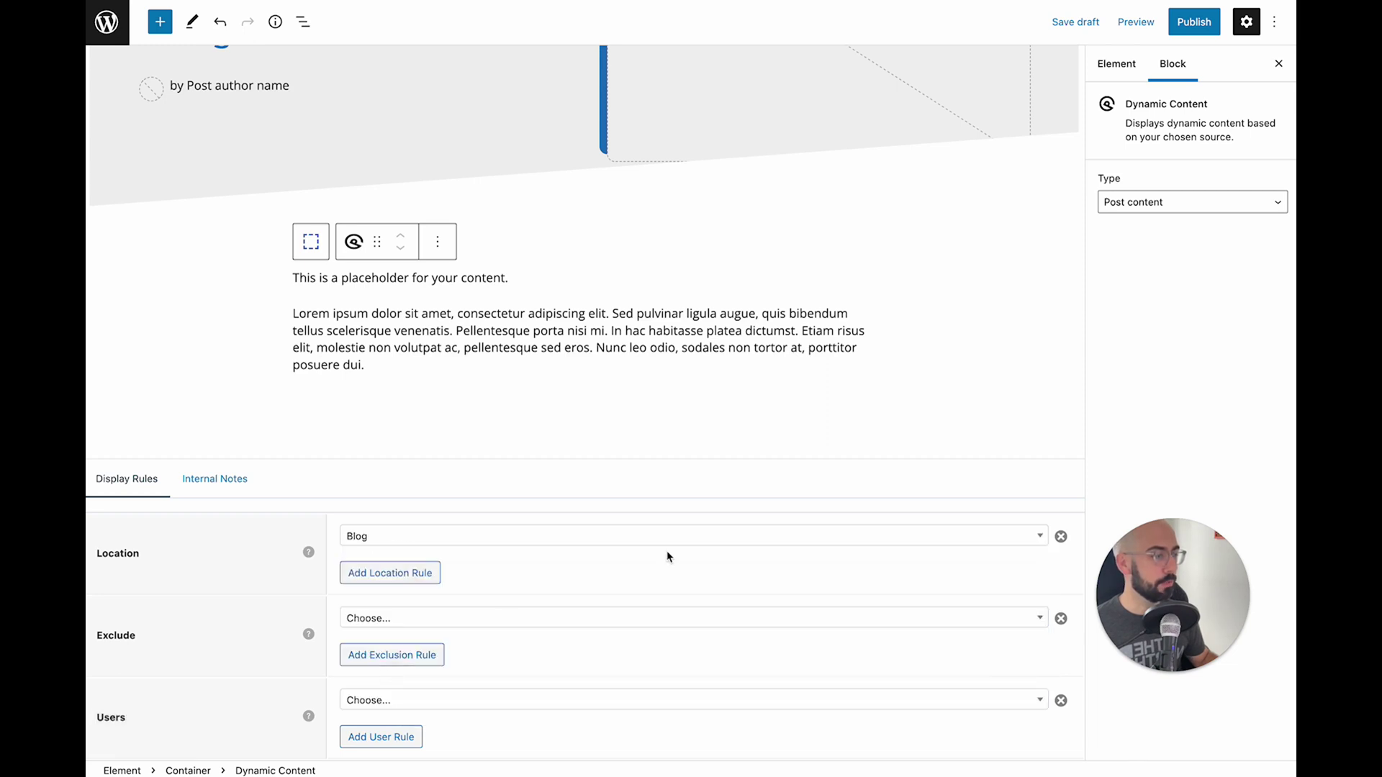
{"action": "left_click", "coordinate": [515, 541]}
{"action": "scroll", "coordinate": [447, 629], "scroll_direction": "down", "scroll_amount": 3}
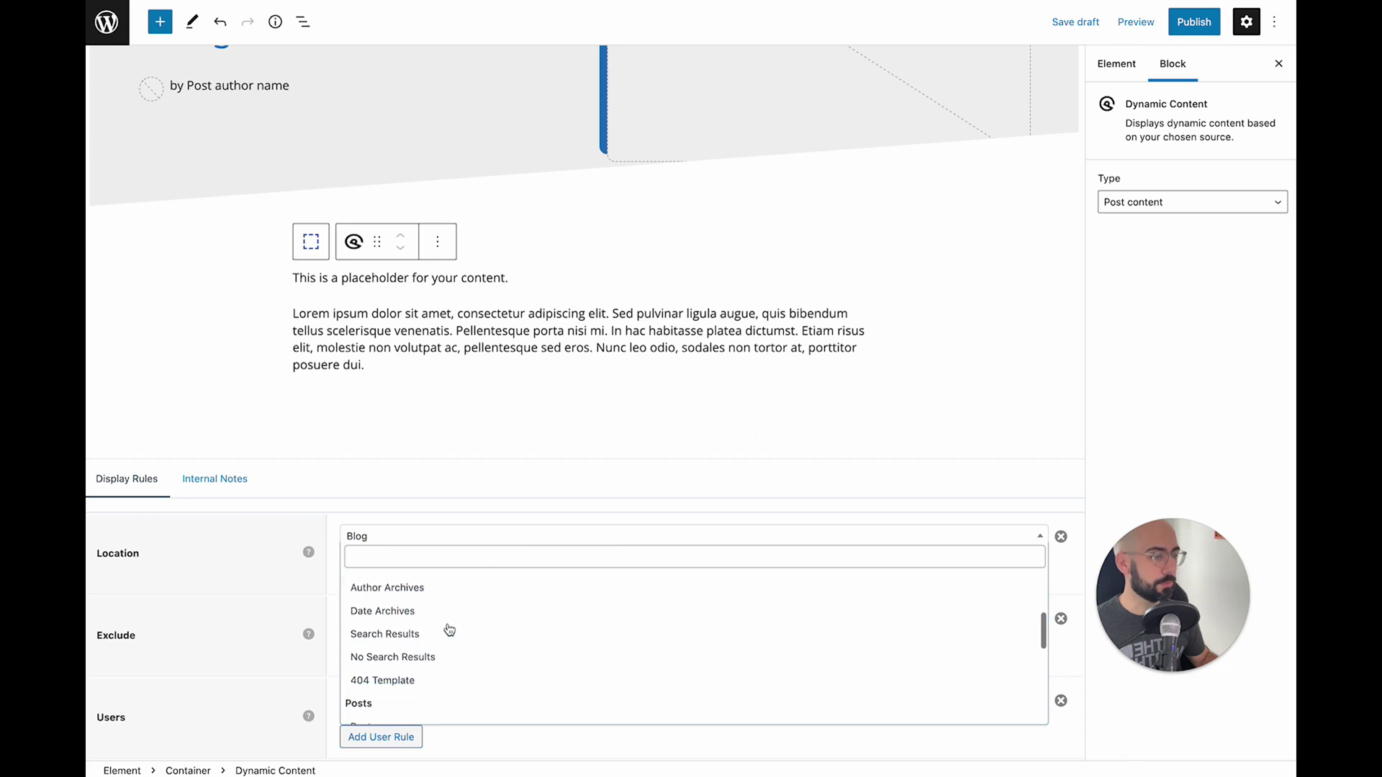
{"action": "scroll", "coordinate": [449, 629], "scroll_direction": "down", "scroll_amount": 2}
{"action": "left_click", "coordinate": [442, 624]}
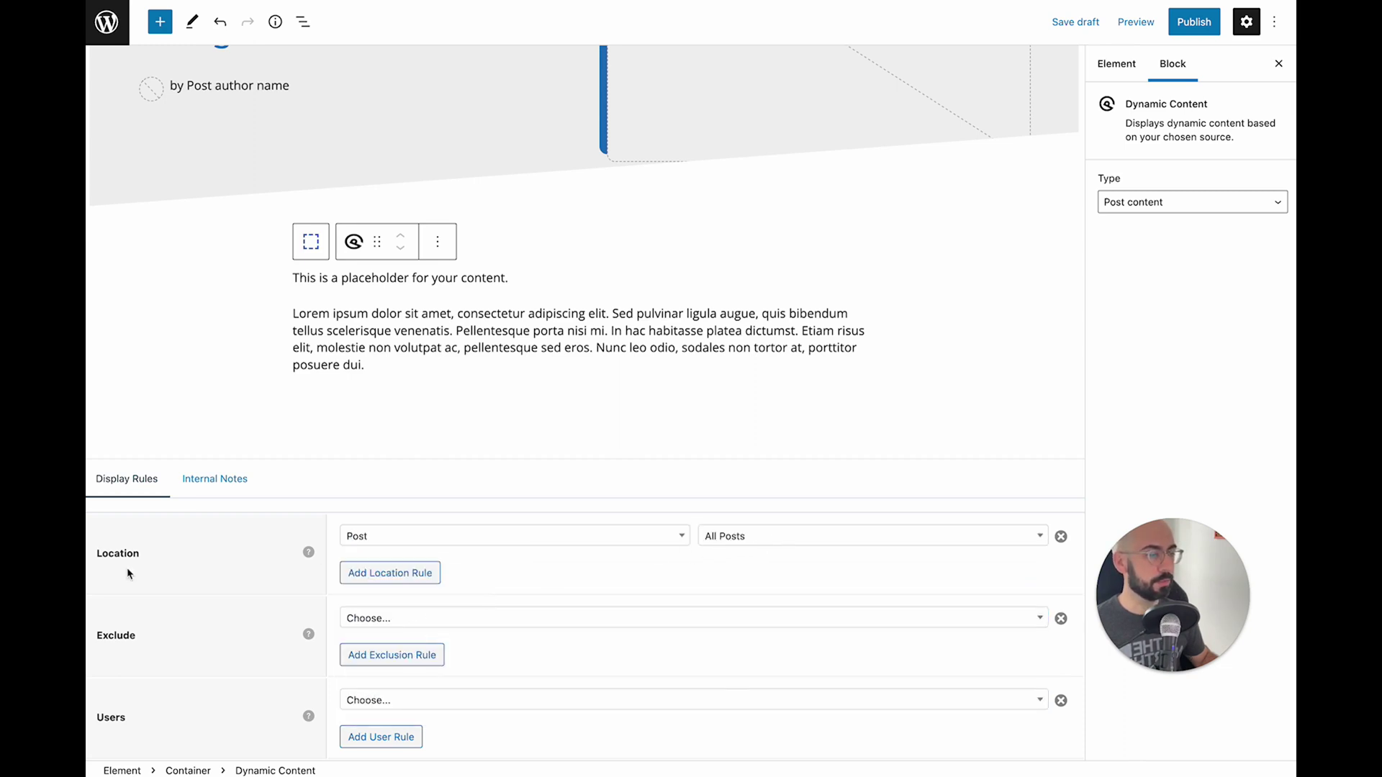
Step: Set the template's user display rule to All Users
{"action": "left_click", "coordinate": [397, 698]}
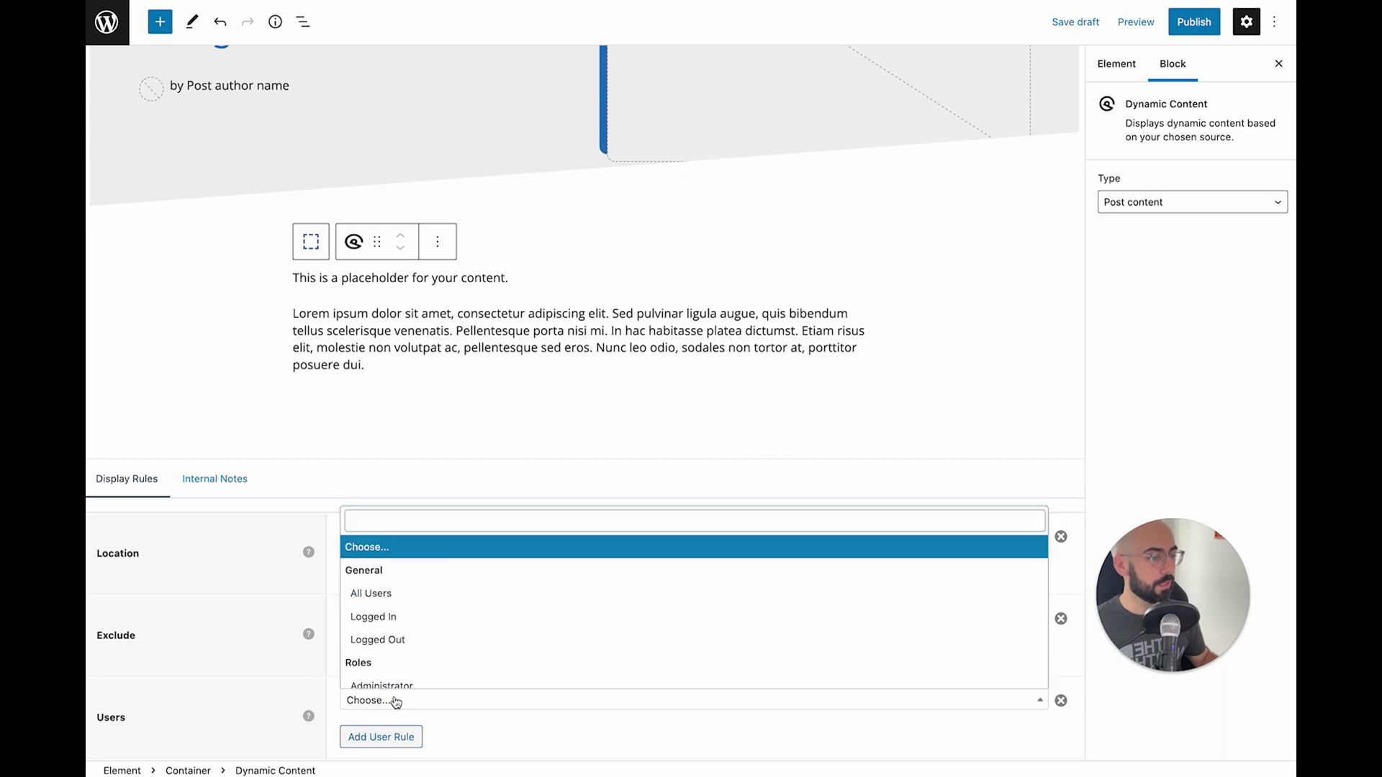
{"action": "left_click", "coordinate": [382, 603]}
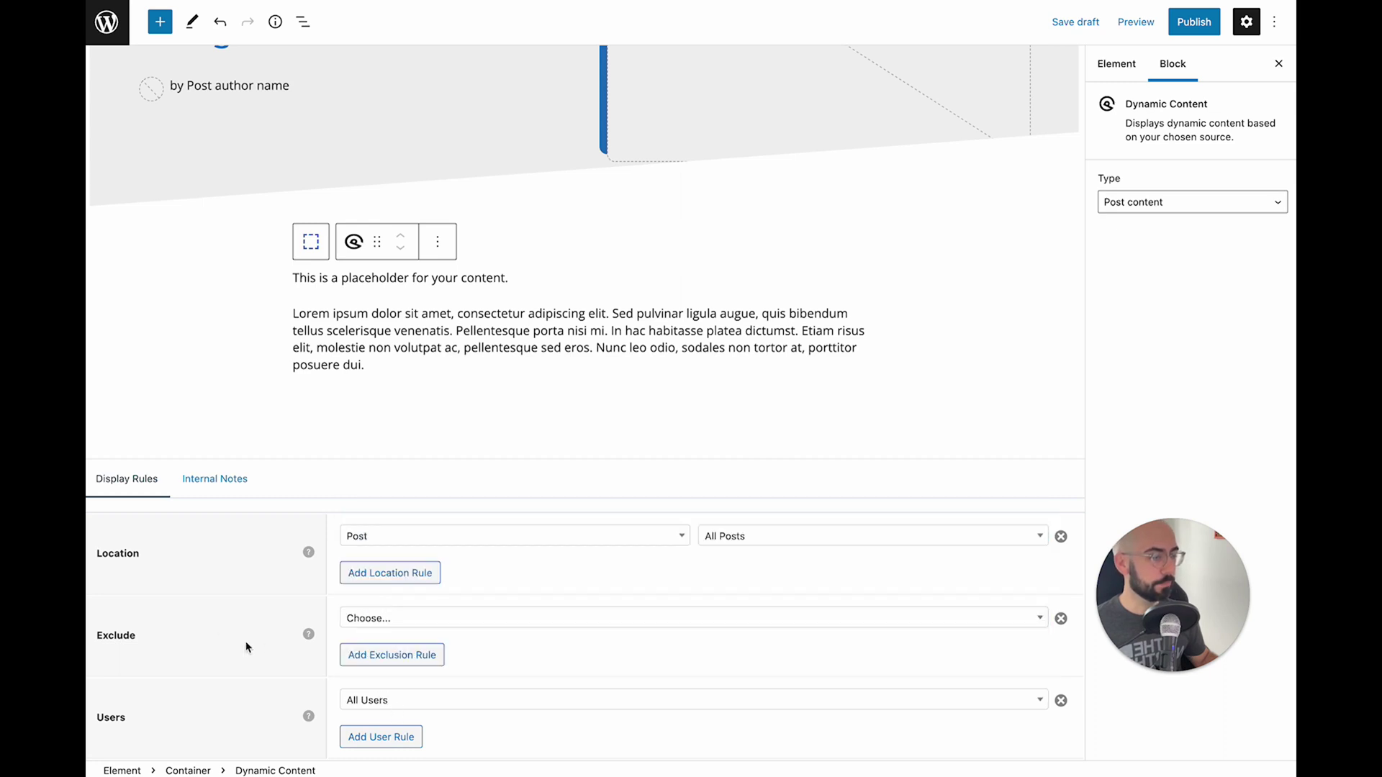
{"action": "scroll", "coordinate": [466, 640], "scroll_direction": "up", "scroll_amount": 1}
{"action": "scroll", "coordinate": [395, 610], "scroll_direction": "down", "scroll_amount": 1}
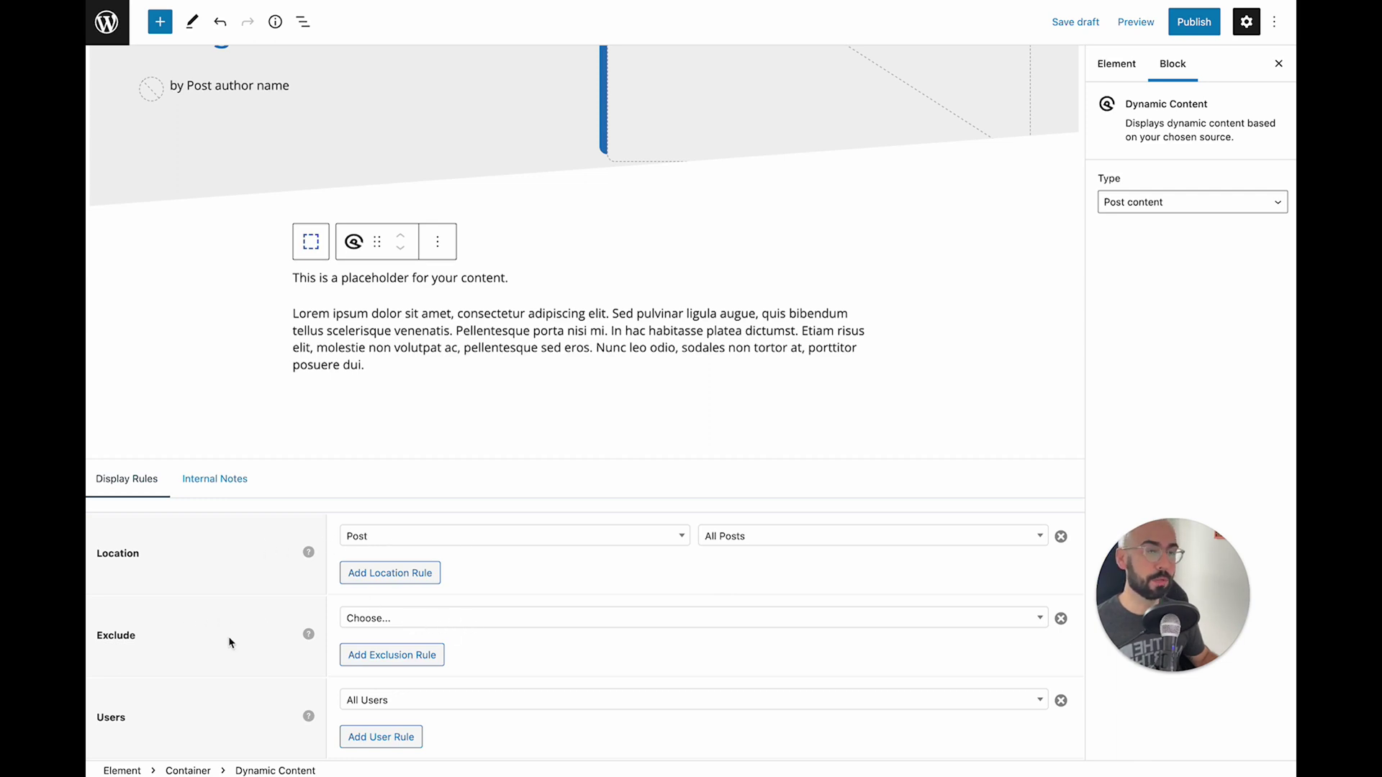
Step: Publish the Blog Post Template Design element, confirming the pre-publish check
{"action": "scroll", "coordinate": [730, 518], "scroll_direction": "up", "scroll_amount": 5}
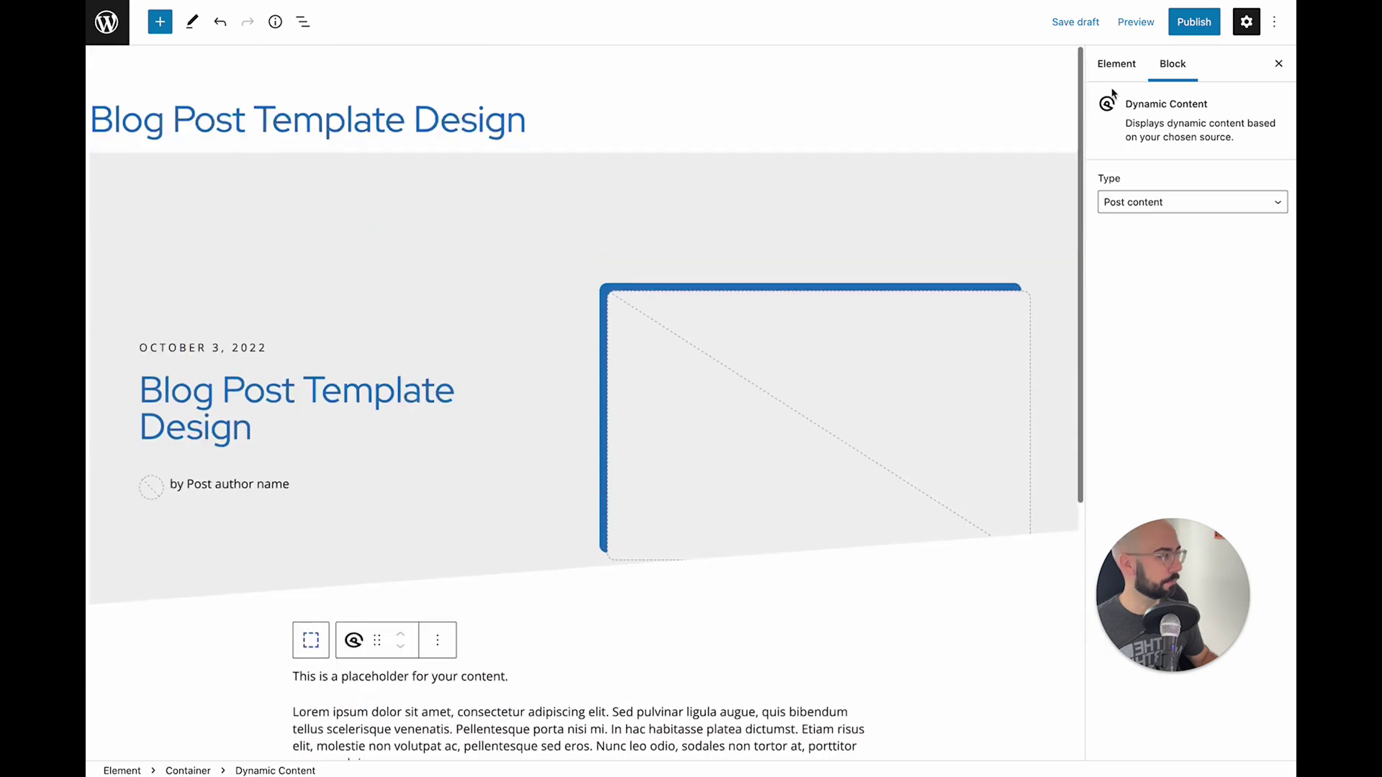
{"action": "left_click", "coordinate": [1207, 25]}
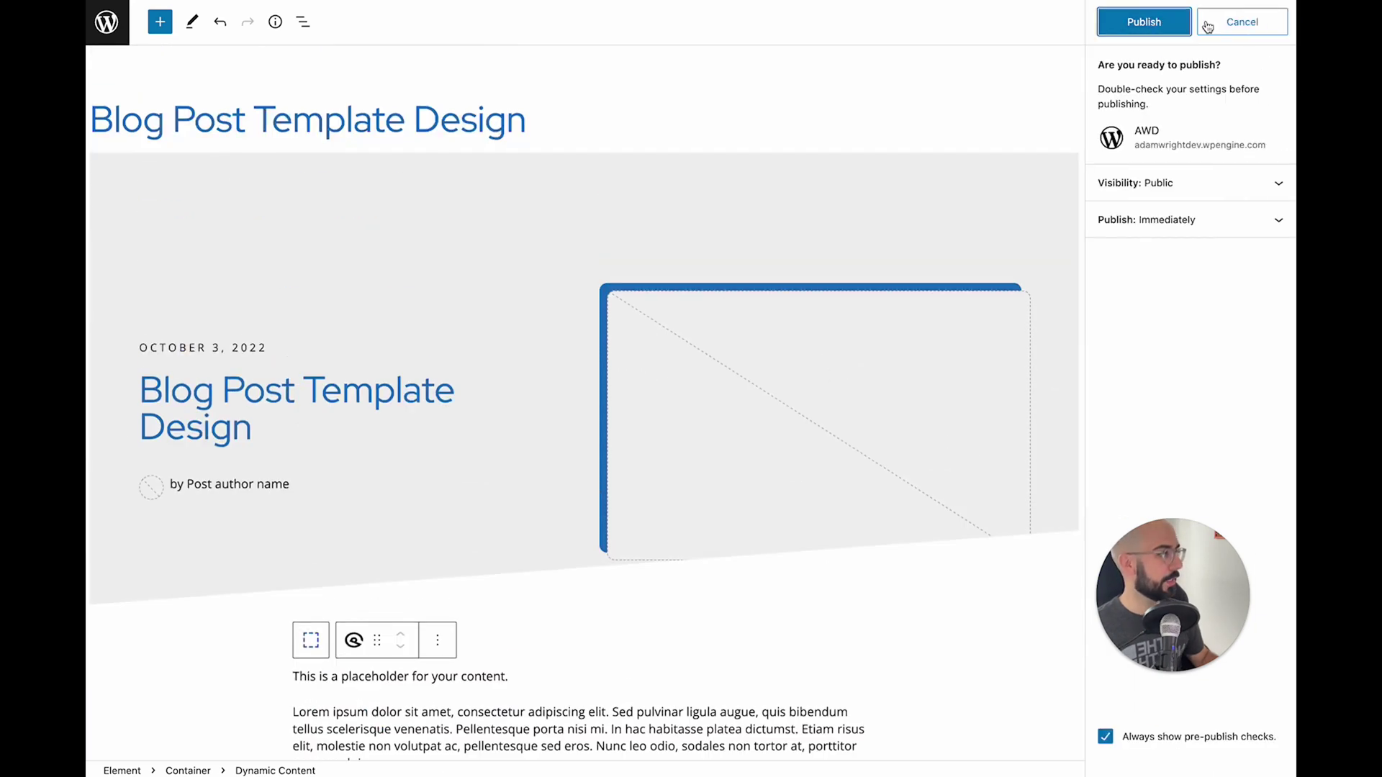
{"action": "left_click", "coordinate": [1128, 25]}
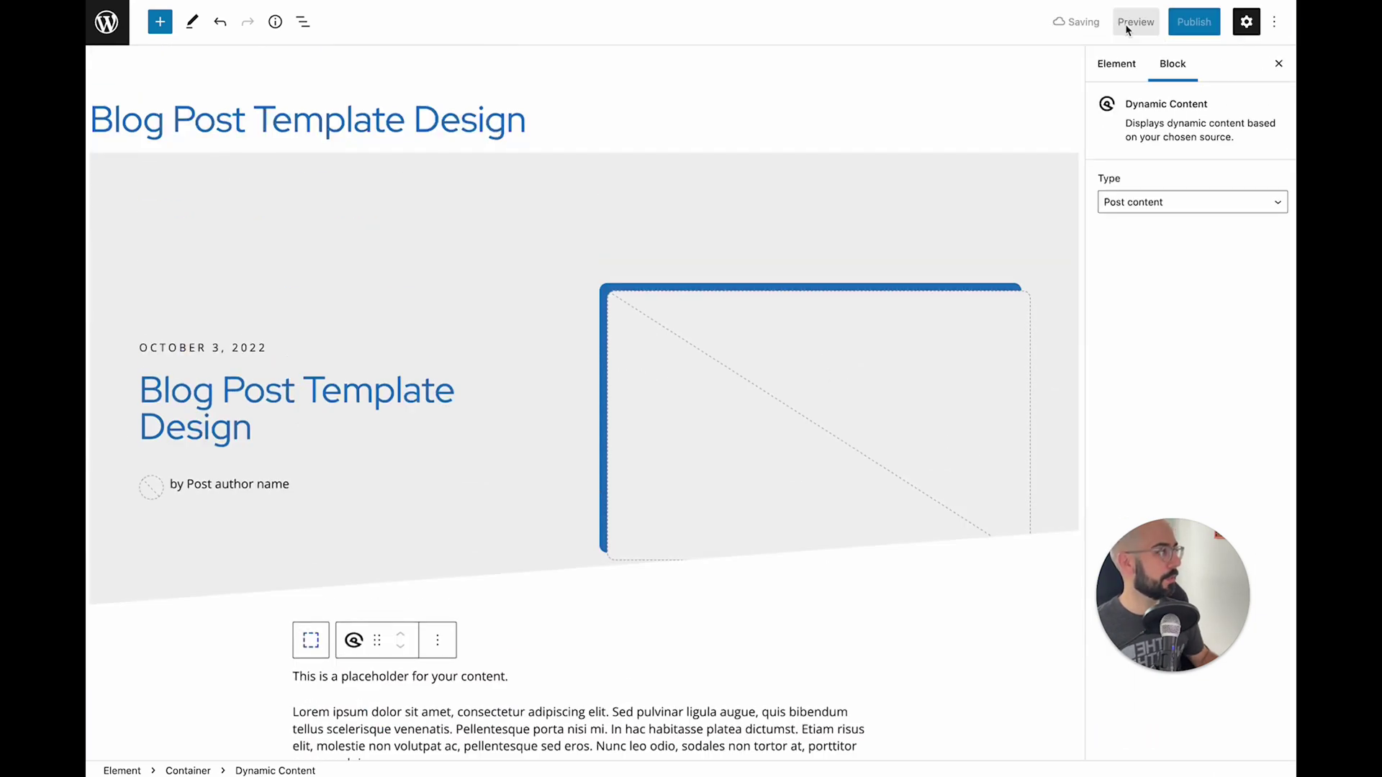
Step: Leave the editor and view the post "This is an awesome blog post template" on the live site
{"action": "left_click", "coordinate": [112, 25]}
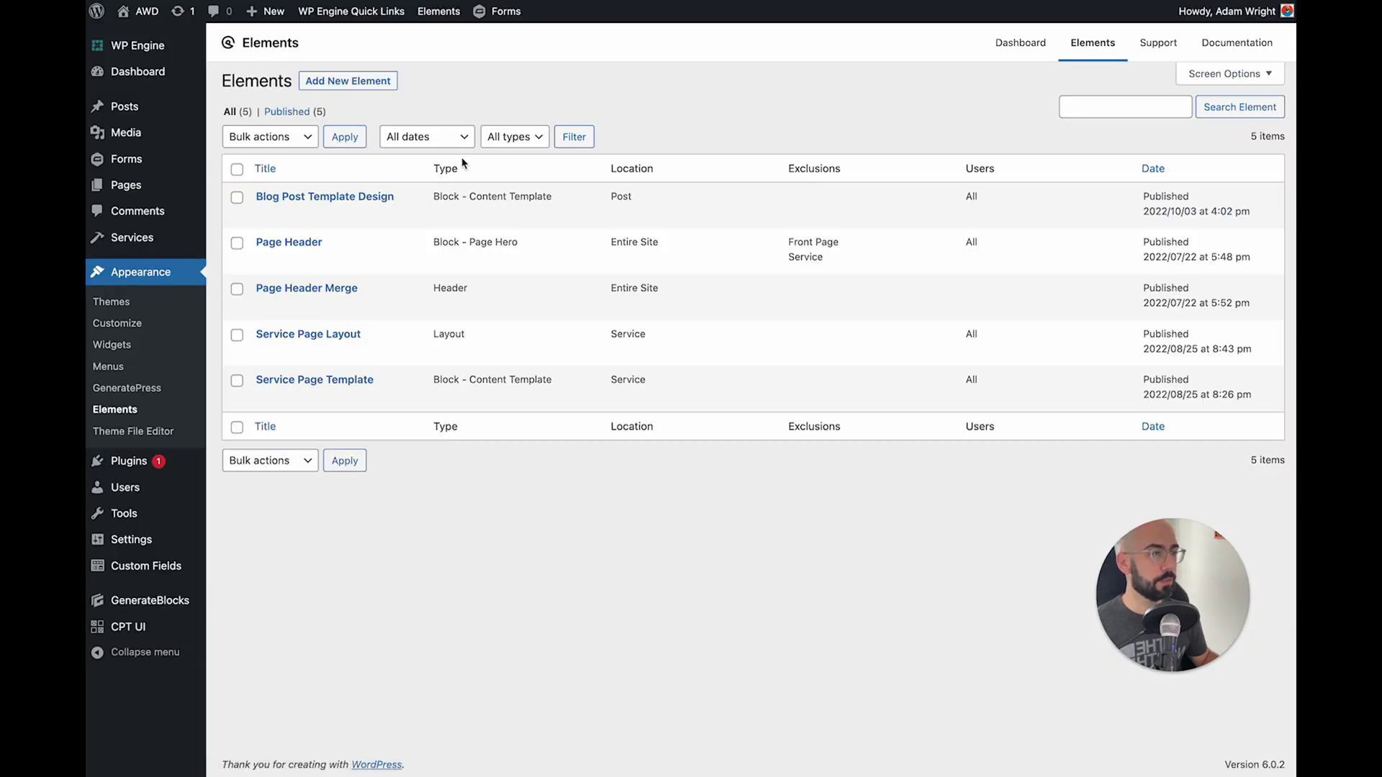
{"action": "left_click", "coordinate": [124, 106]}
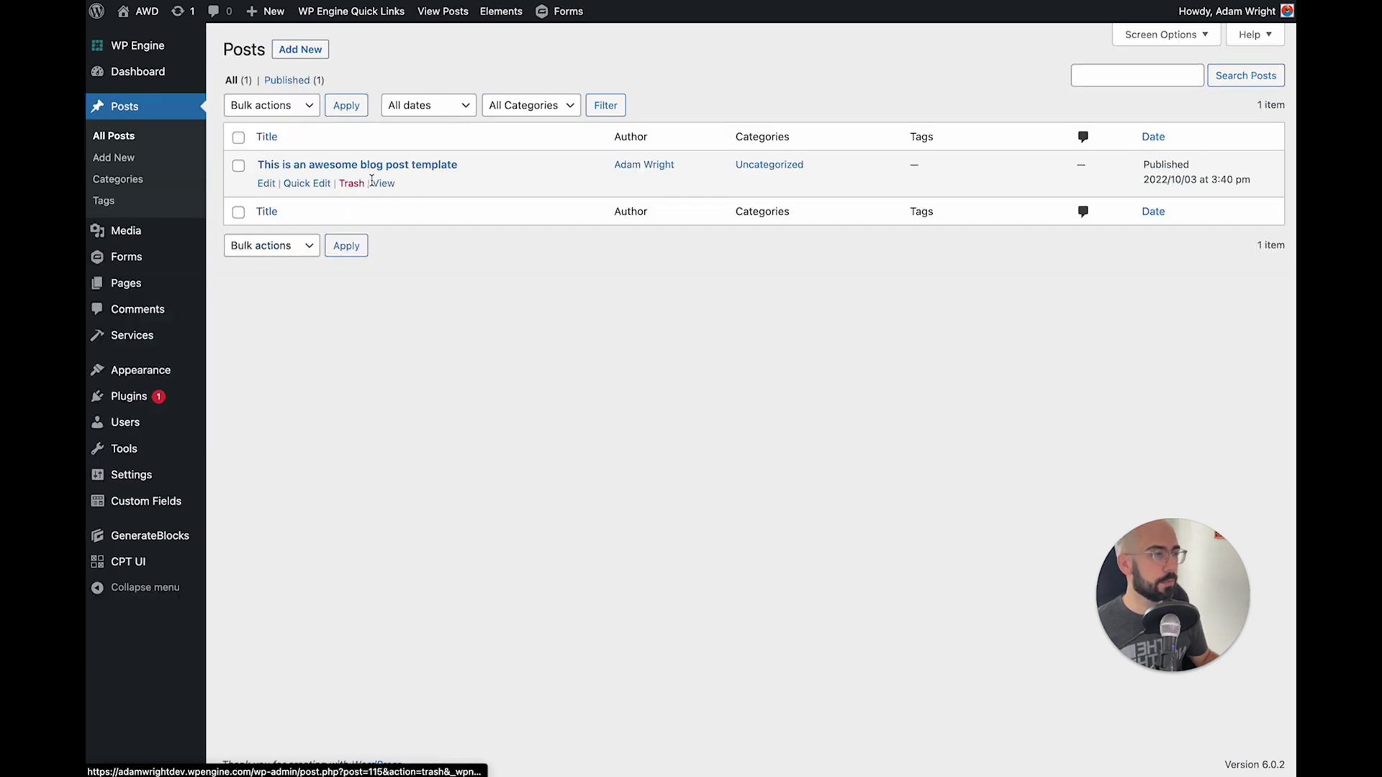
{"action": "left_click", "coordinate": [383, 184]}
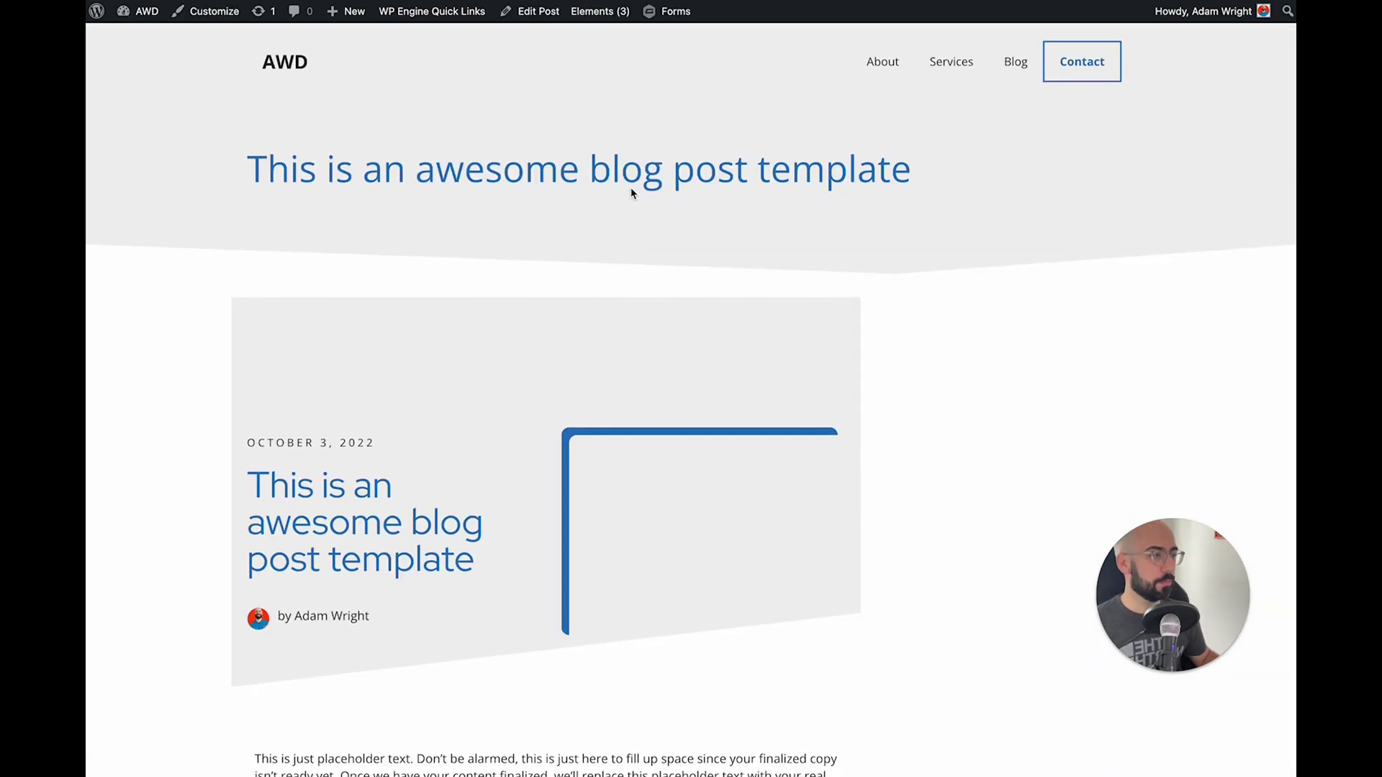
Step: Examine the live post's page header, template header and content layout for duplicated titles and width problems
{"action": "scroll", "coordinate": [630, 193], "scroll_direction": "down", "scroll_amount": 1}
{"action": "scroll", "coordinate": [630, 193], "scroll_direction": "up", "scroll_amount": 1}
{"action": "scroll", "coordinate": [630, 193], "scroll_direction": "down", "scroll_amount": 1}
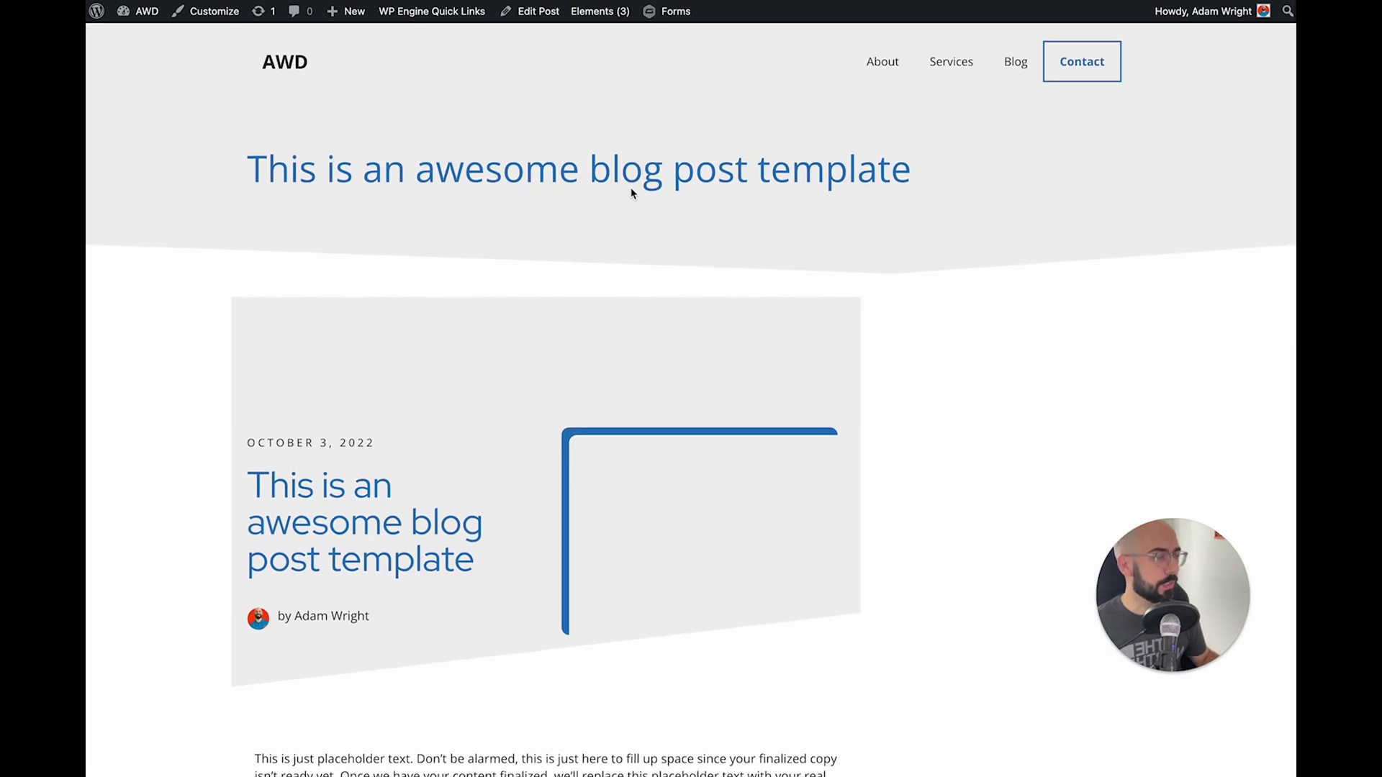
{"action": "scroll", "coordinate": [631, 192], "scroll_direction": "down", "scroll_amount": 10}
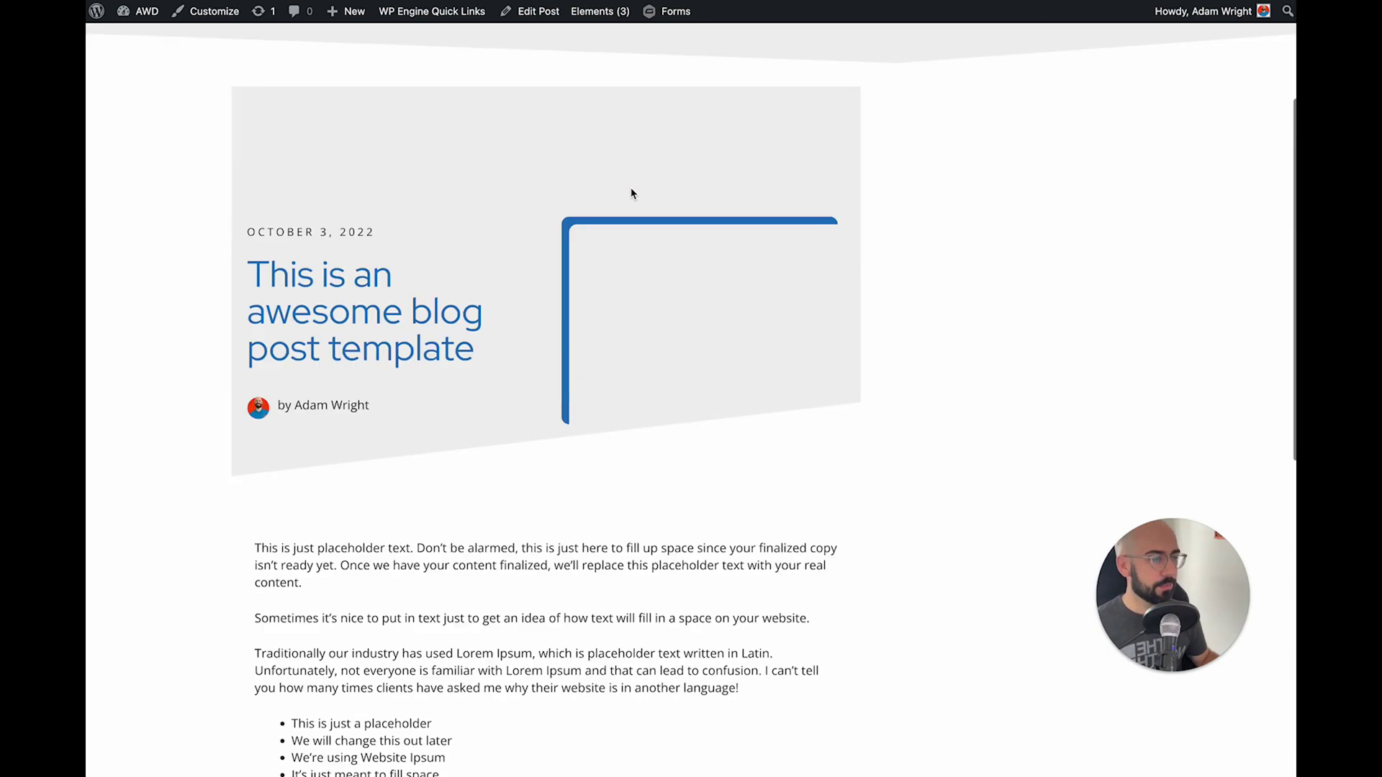
{"action": "scroll", "coordinate": [630, 193], "scroll_direction": "up", "scroll_amount": 10}
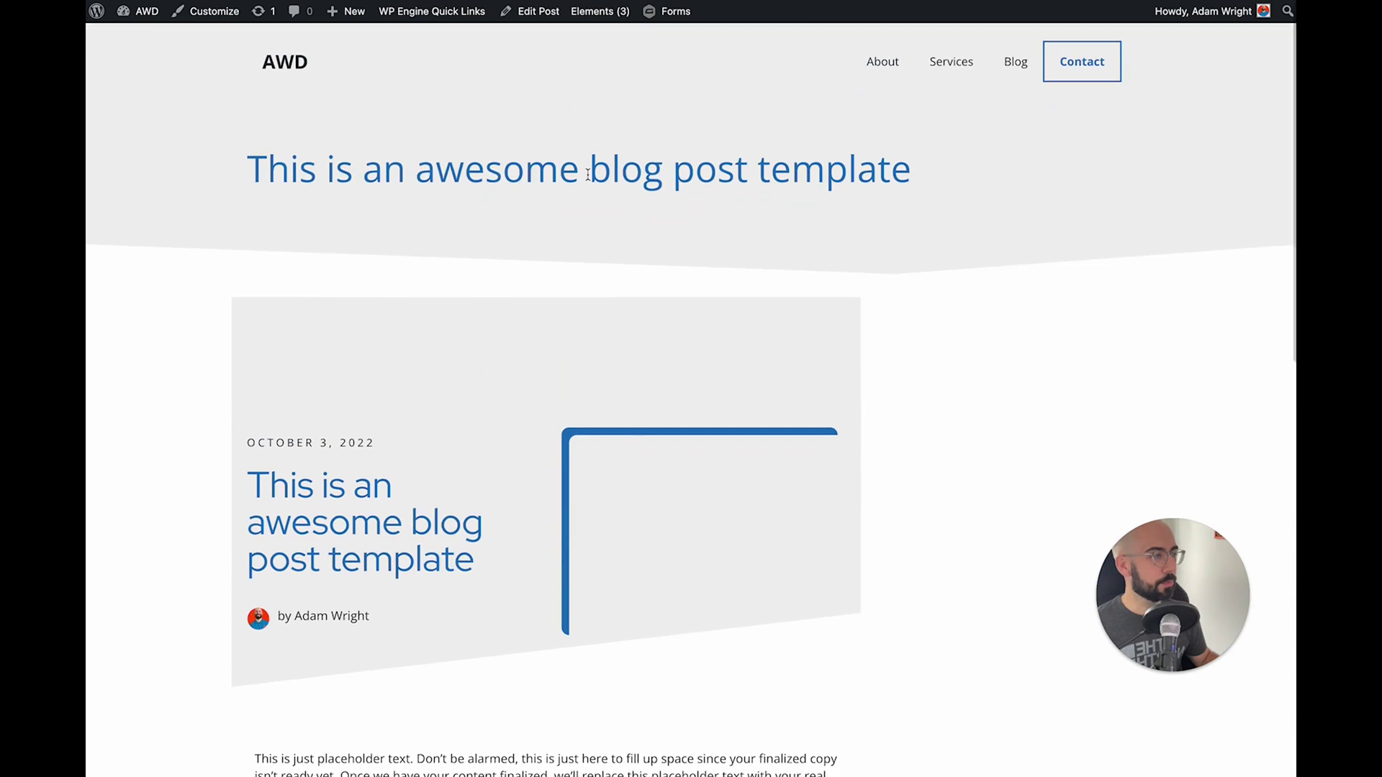
{"action": "triple_click", "coordinate": [496, 175]}
{"action": "left_click", "coordinate": [497, 175]}
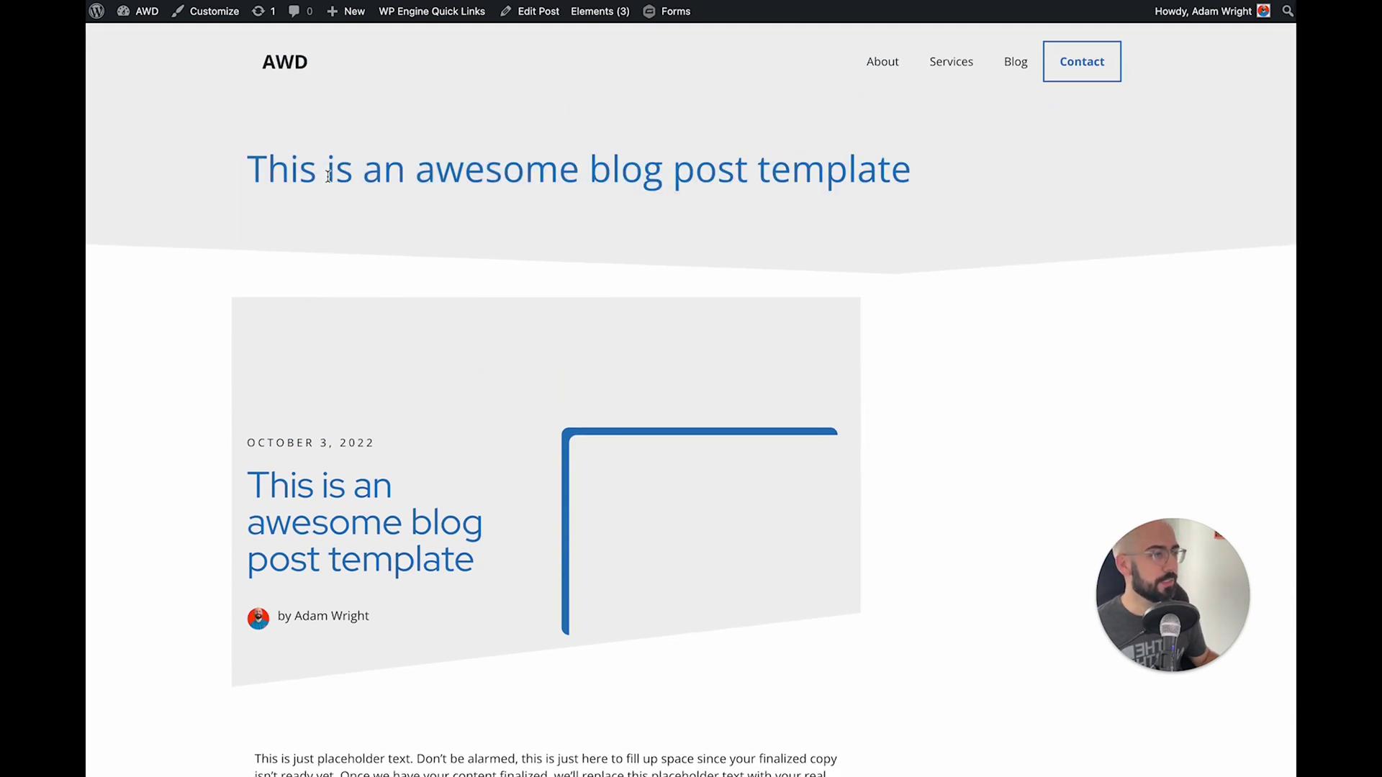
{"action": "left_click_drag", "start_coordinate": [171, 159], "coordinate": [1154, 206]}
{"action": "left_click", "coordinate": [1154, 205]}
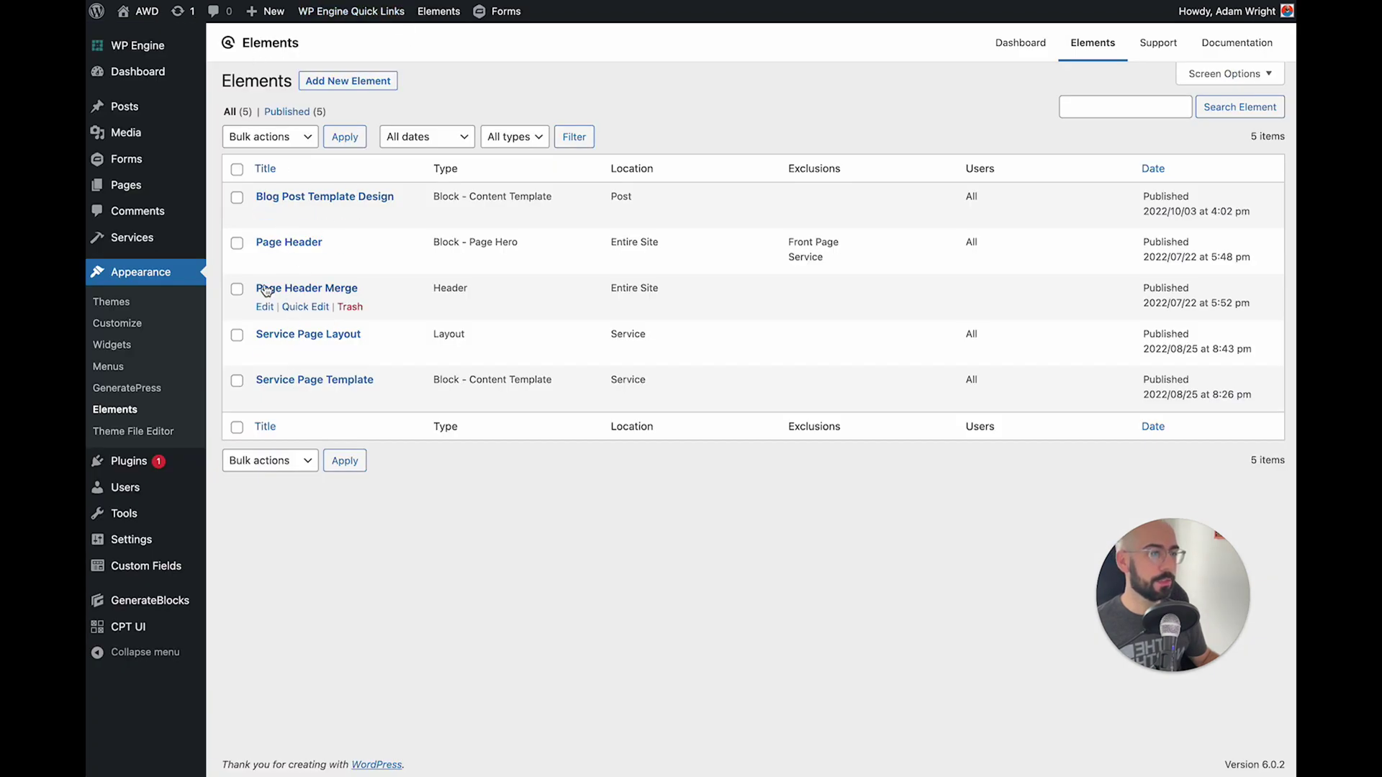
Step: Update the Page Header element with an exclusion rule for Post, All Posts, and reload the live post
{"action": "left_click", "coordinate": [303, 245]}
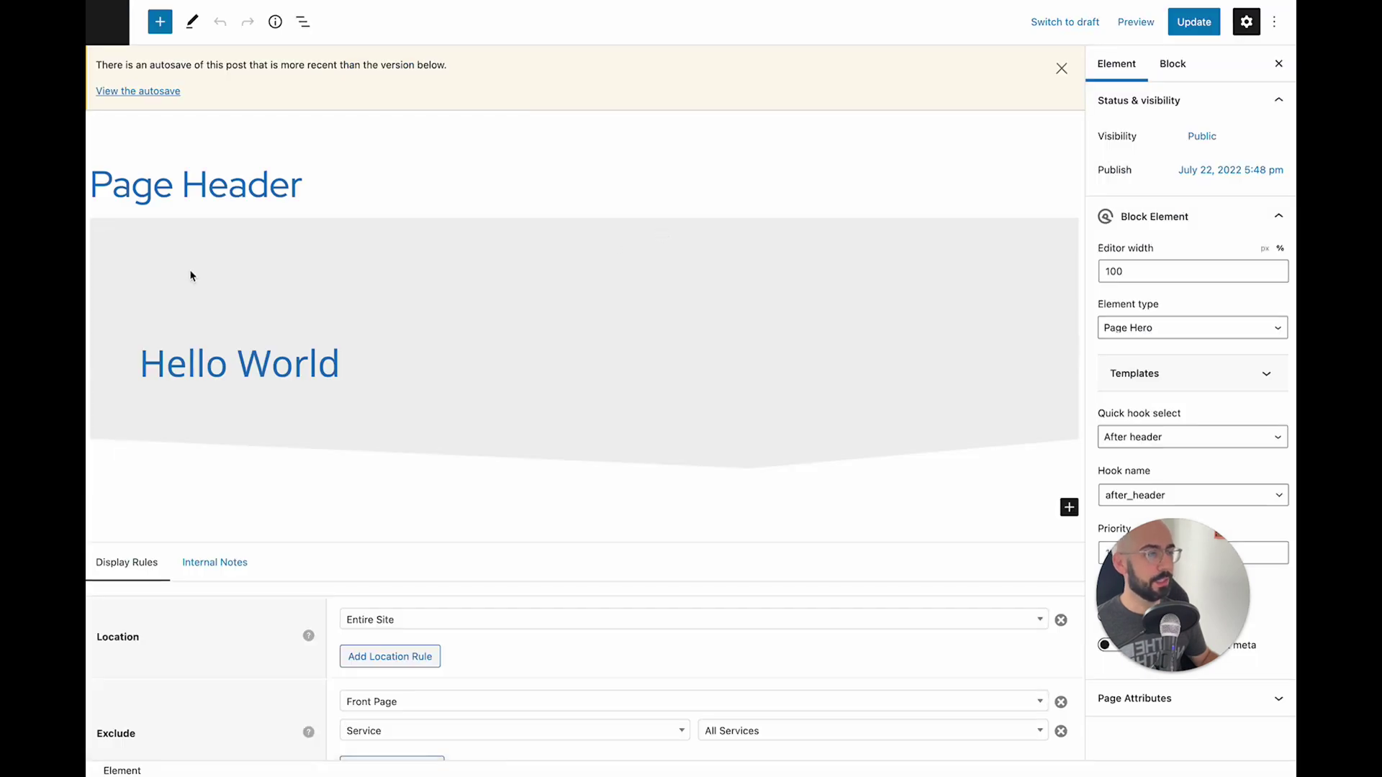
{"action": "scroll", "coordinate": [799, 432], "scroll_direction": "down", "scroll_amount": 2}
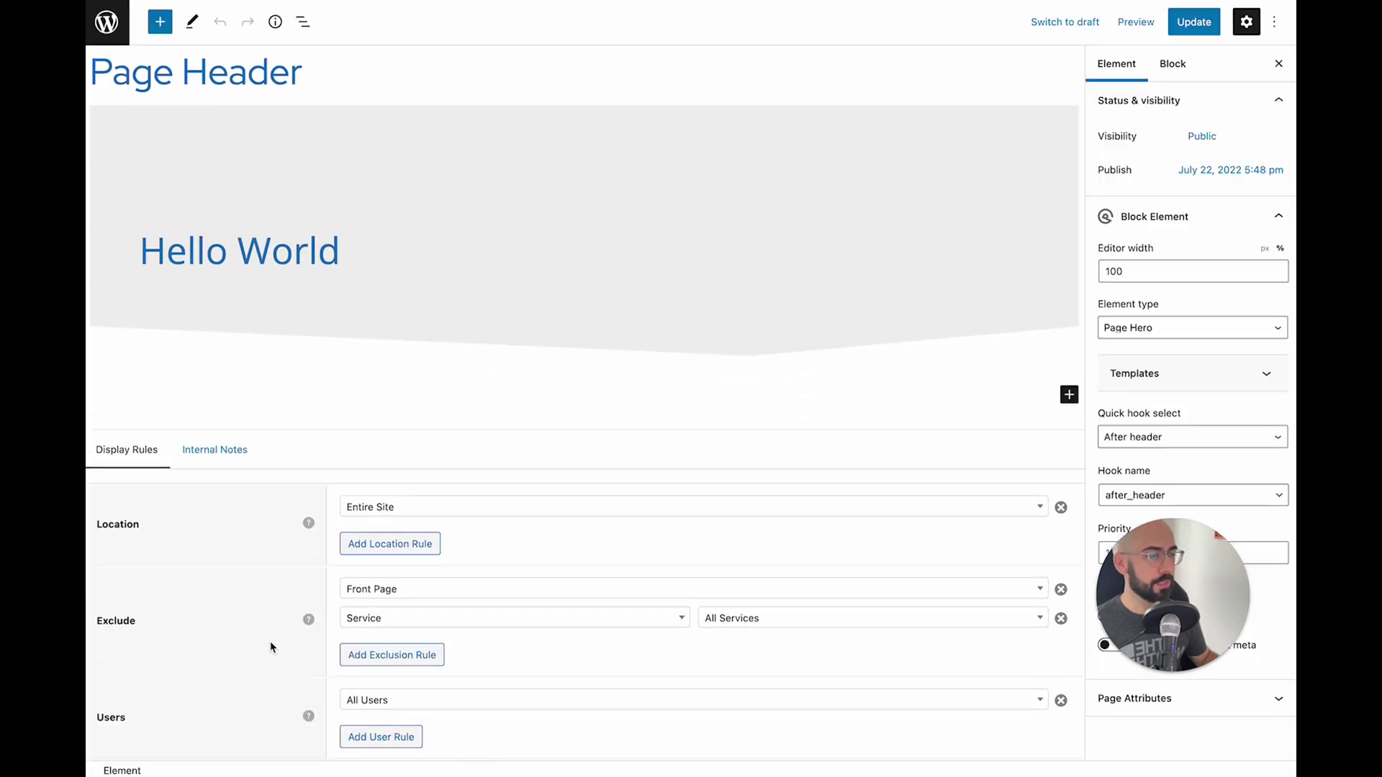
{"action": "left_click", "coordinate": [428, 655]}
{"action": "left_click", "coordinate": [427, 656]}
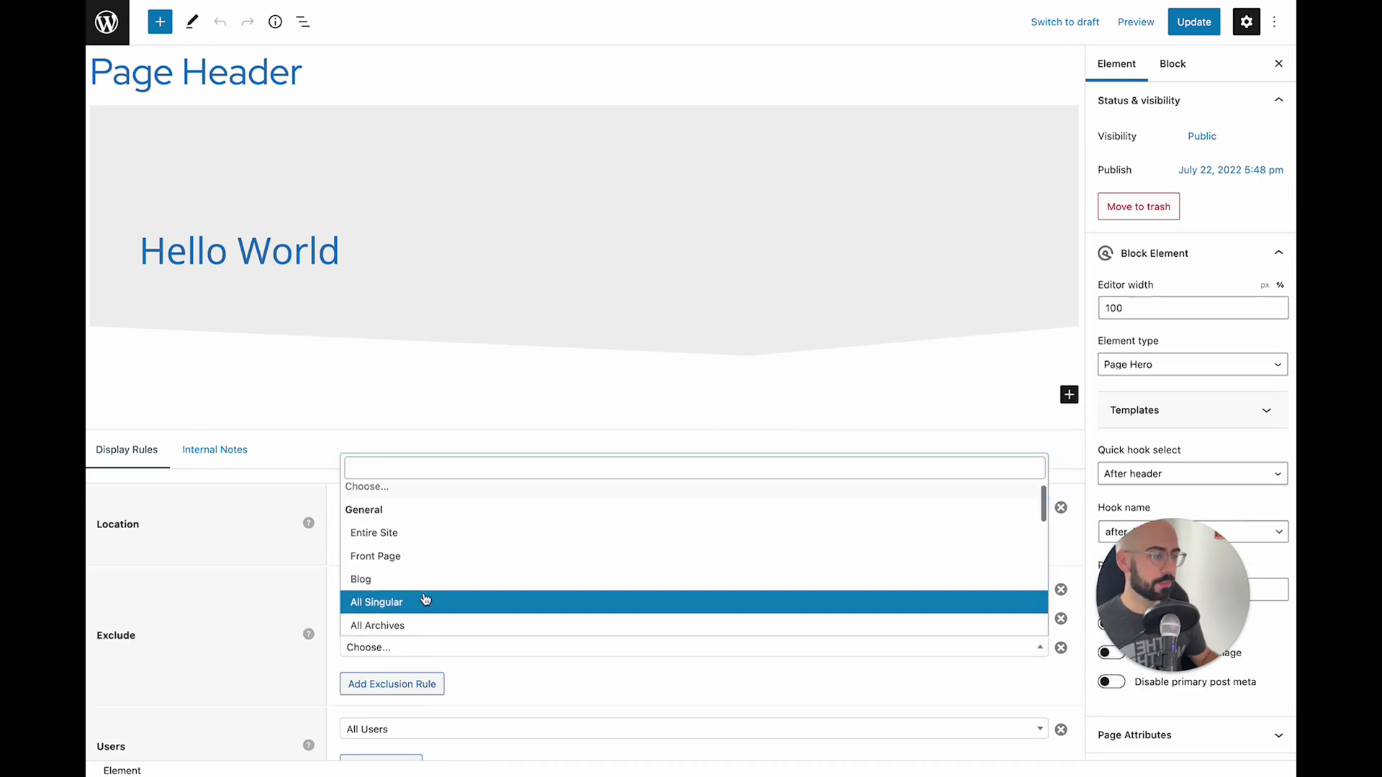
{"action": "scroll", "coordinate": [424, 579], "scroll_direction": "down", "scroll_amount": 3}
{"action": "left_click", "coordinate": [400, 618]}
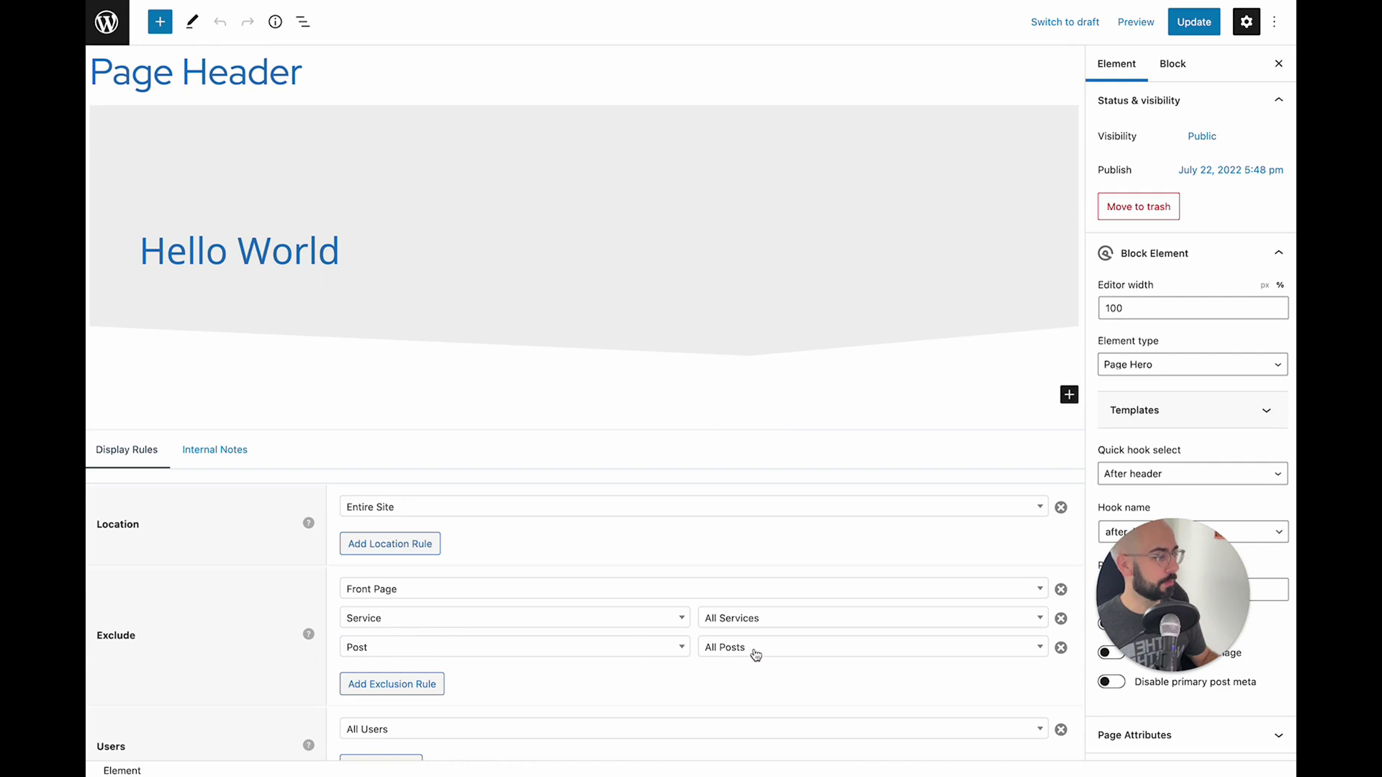
{"action": "left_click", "coordinate": [1199, 18]}
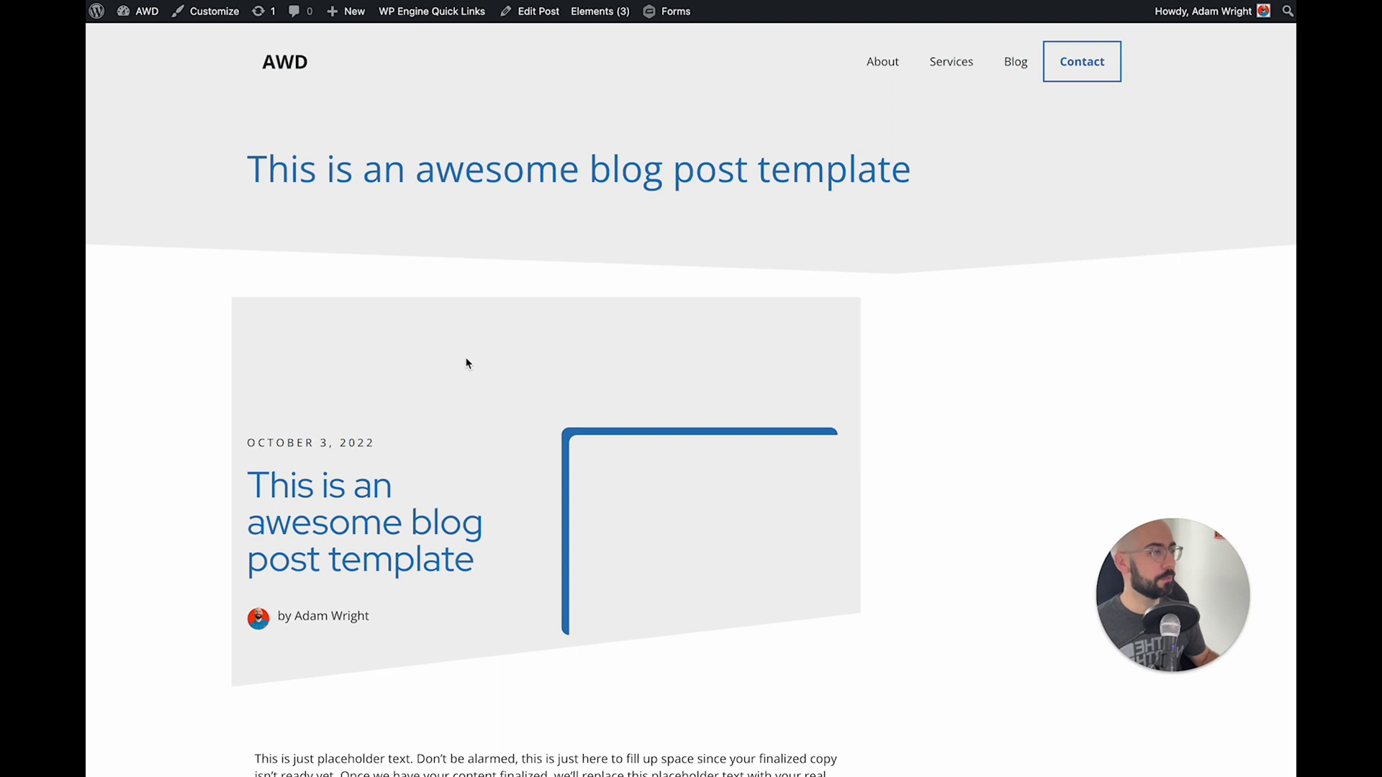
{"action": "key", "text": "super+r"}
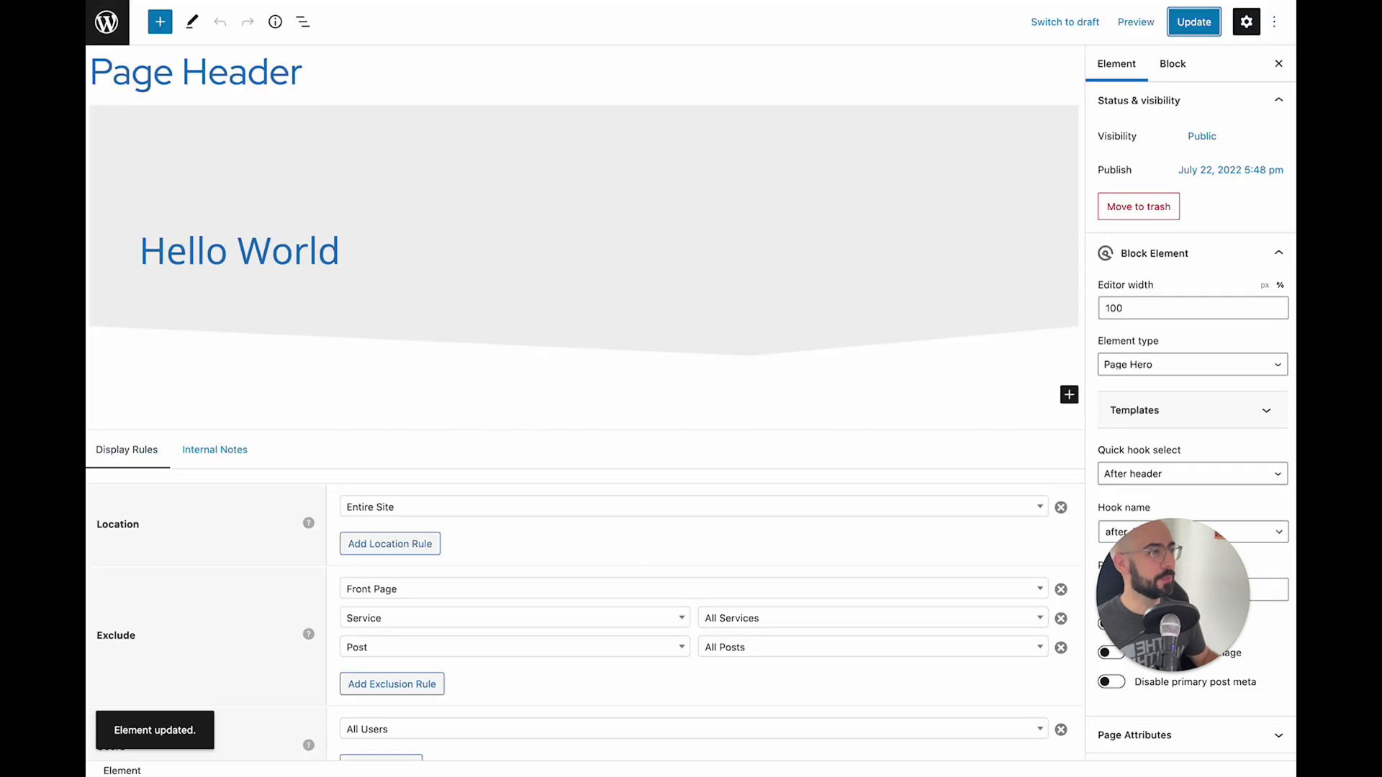
Step: Create a new Layout element in the Elements list and title it "Blog Post Layout"
{"action": "left_click", "coordinate": [125, 25]}
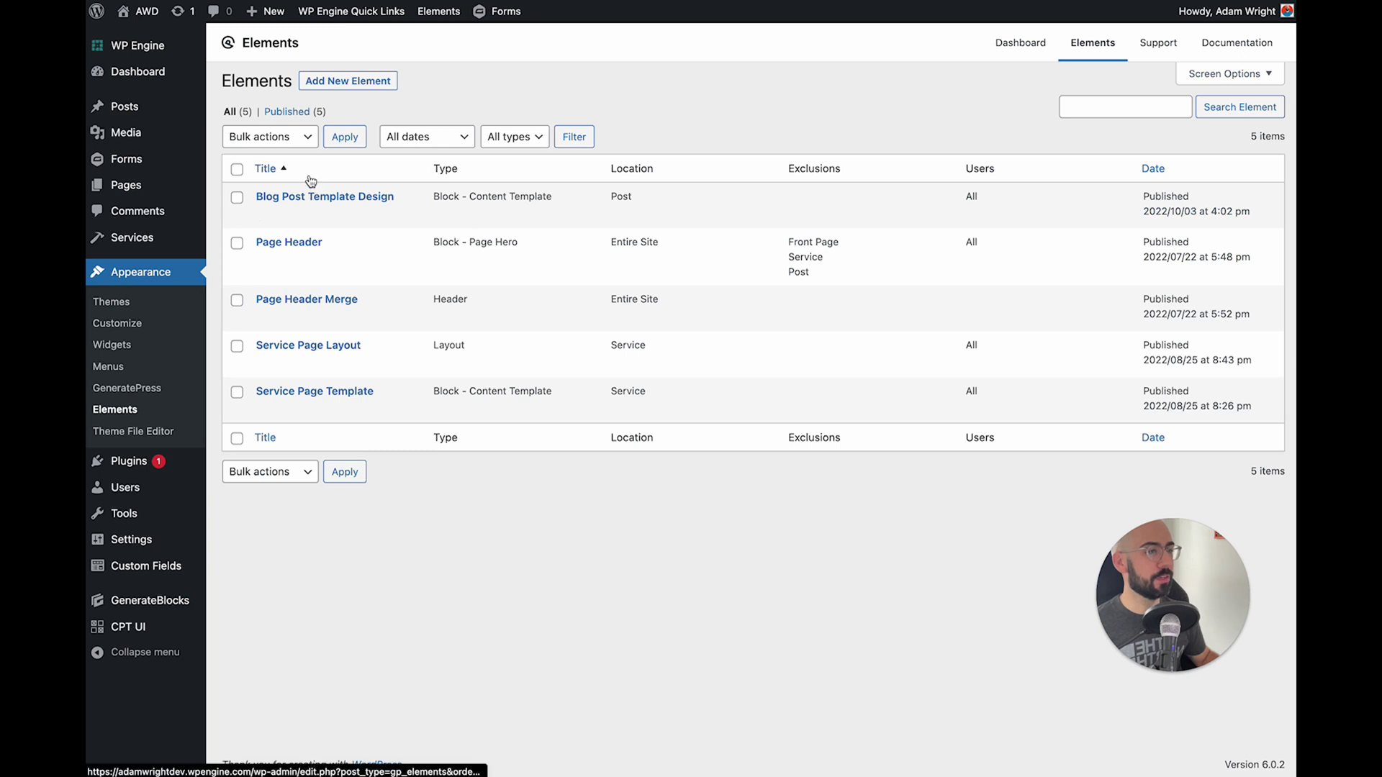
{"action": "left_click", "coordinate": [367, 82]}
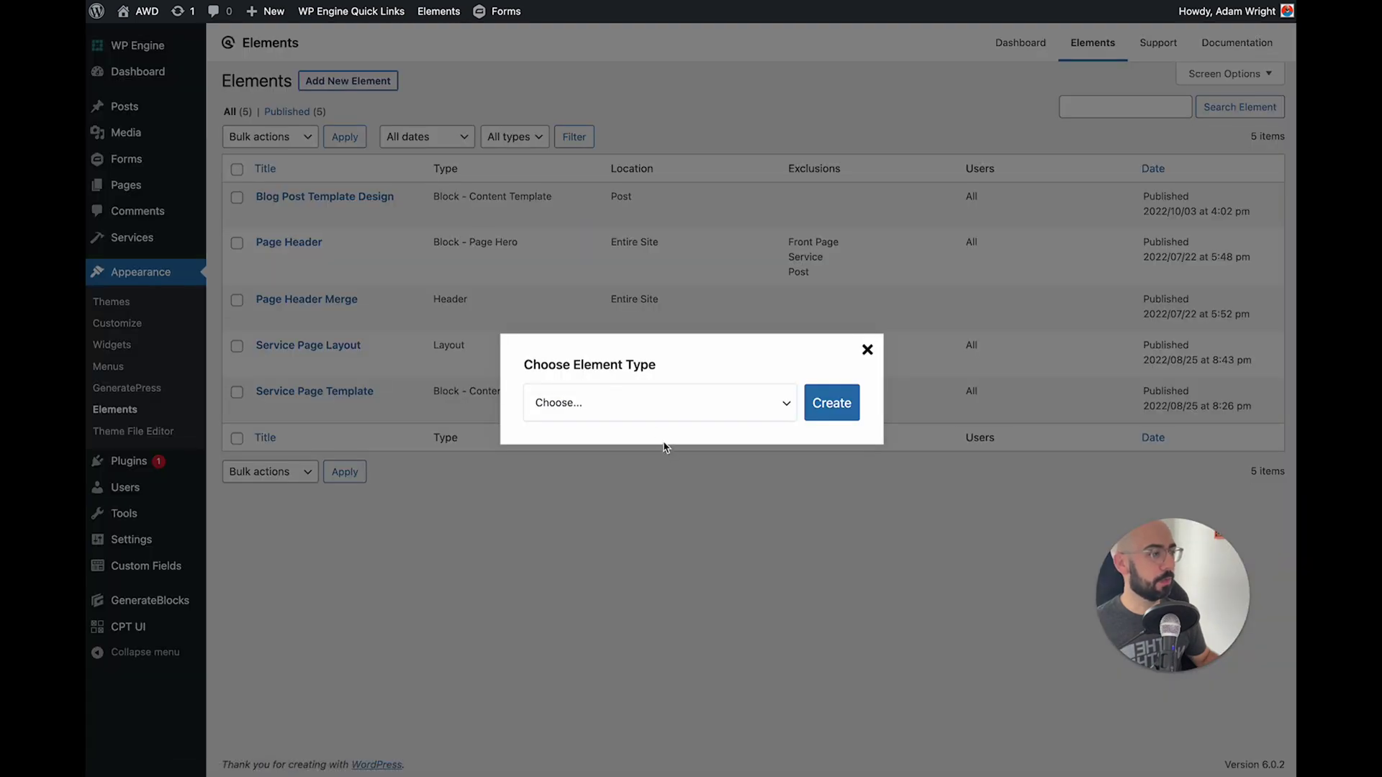
{"action": "left_click", "coordinate": [652, 409]}
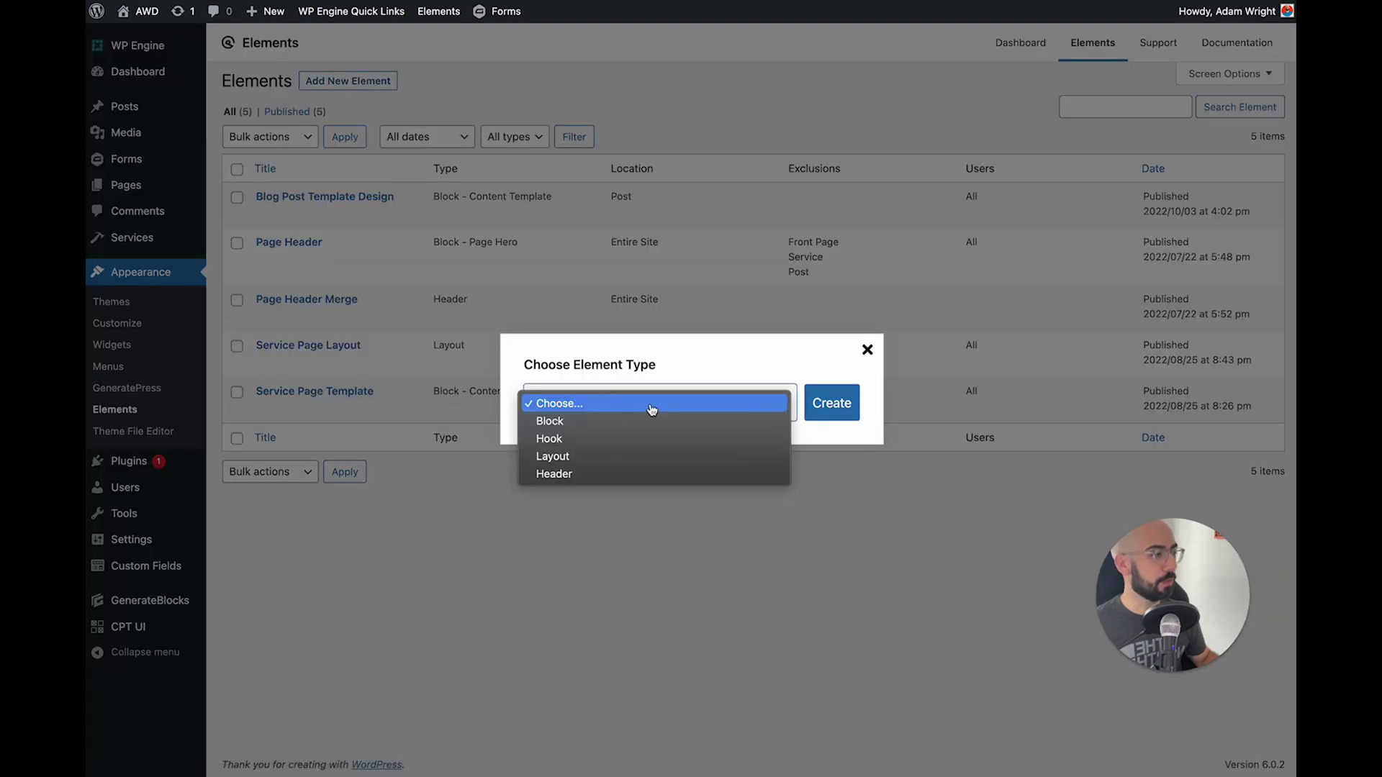
{"action": "left_click", "coordinate": [594, 457]}
{"action": "left_click", "coordinate": [822, 419]}
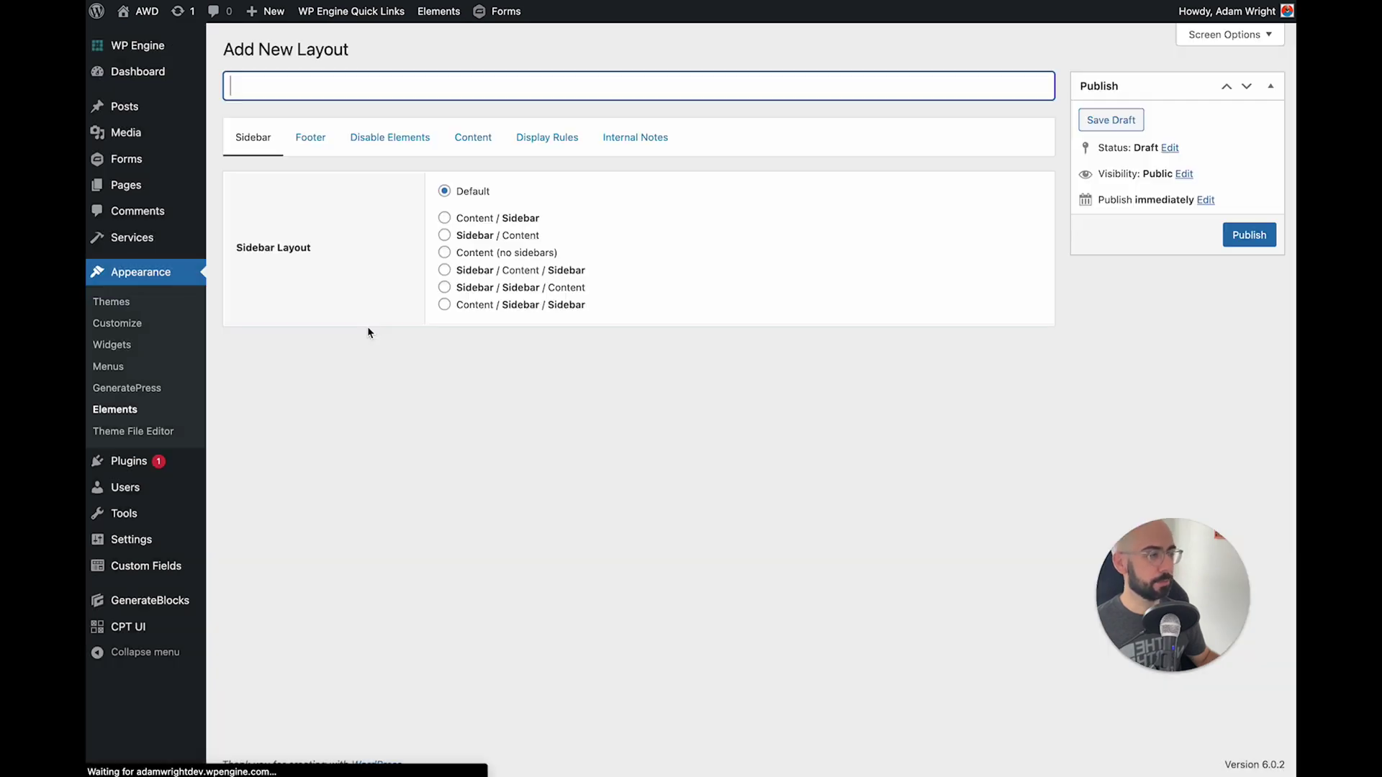
{"action": "type", "text": "Blgo"}
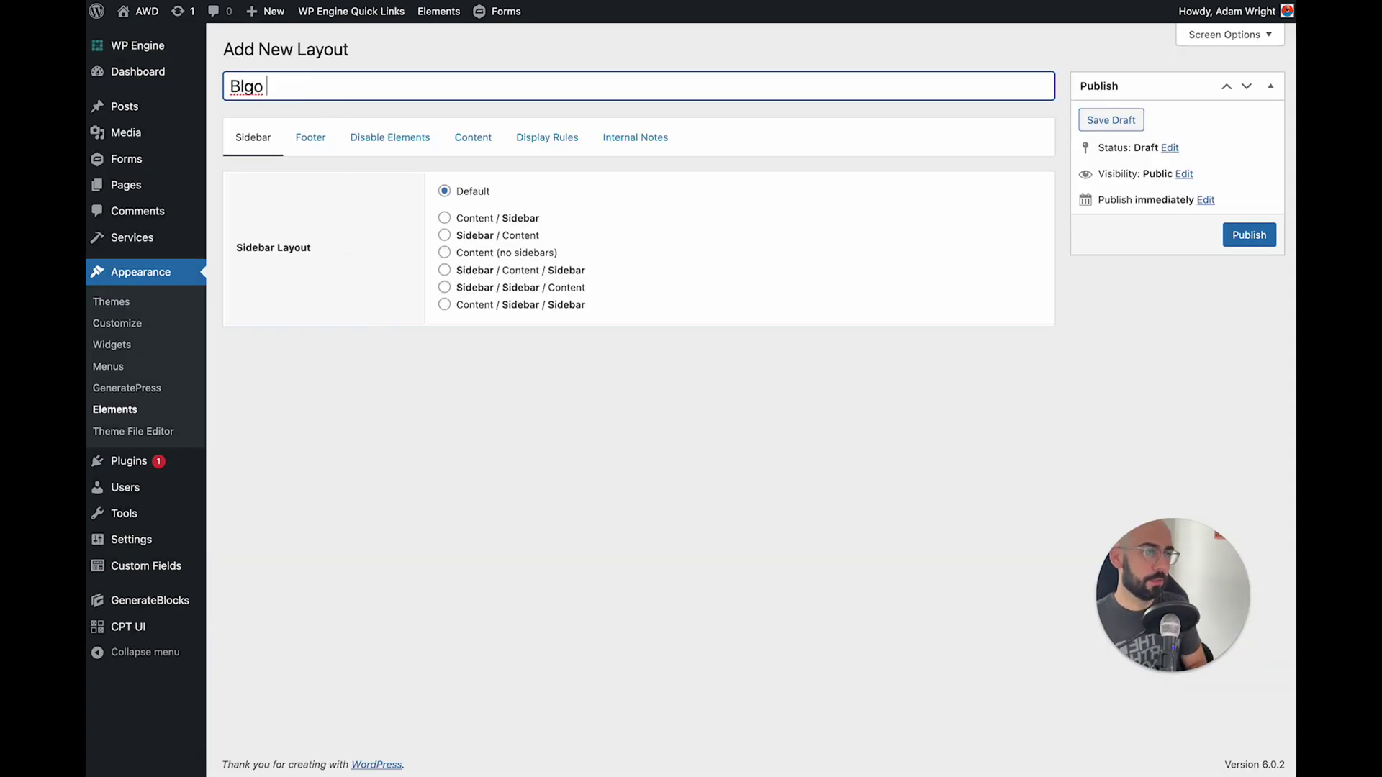
{"action": "key", "text": "BackSpace"}
{"action": "key", "text": "BackSpace"}
{"action": "type", "text": "og P"}
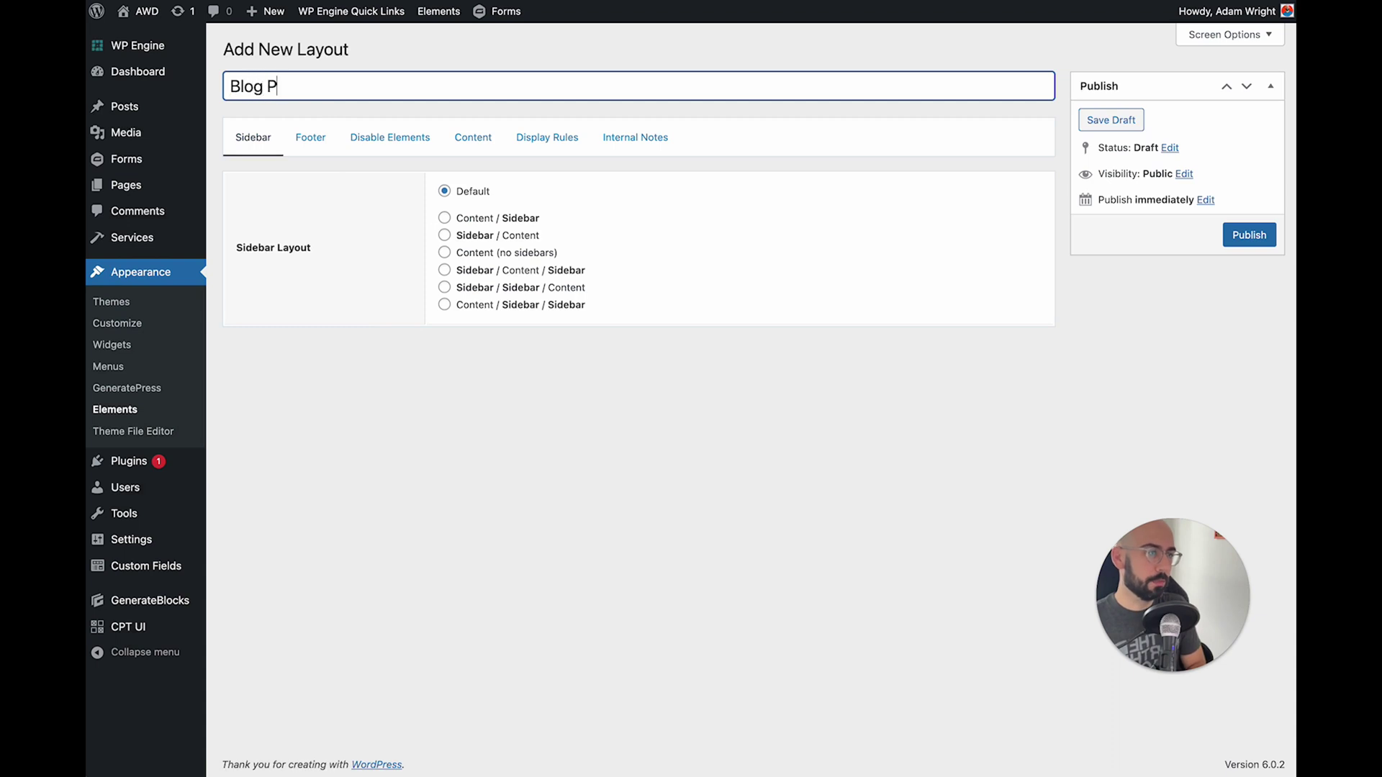
{"action": "type", "text": "ost Layout"}
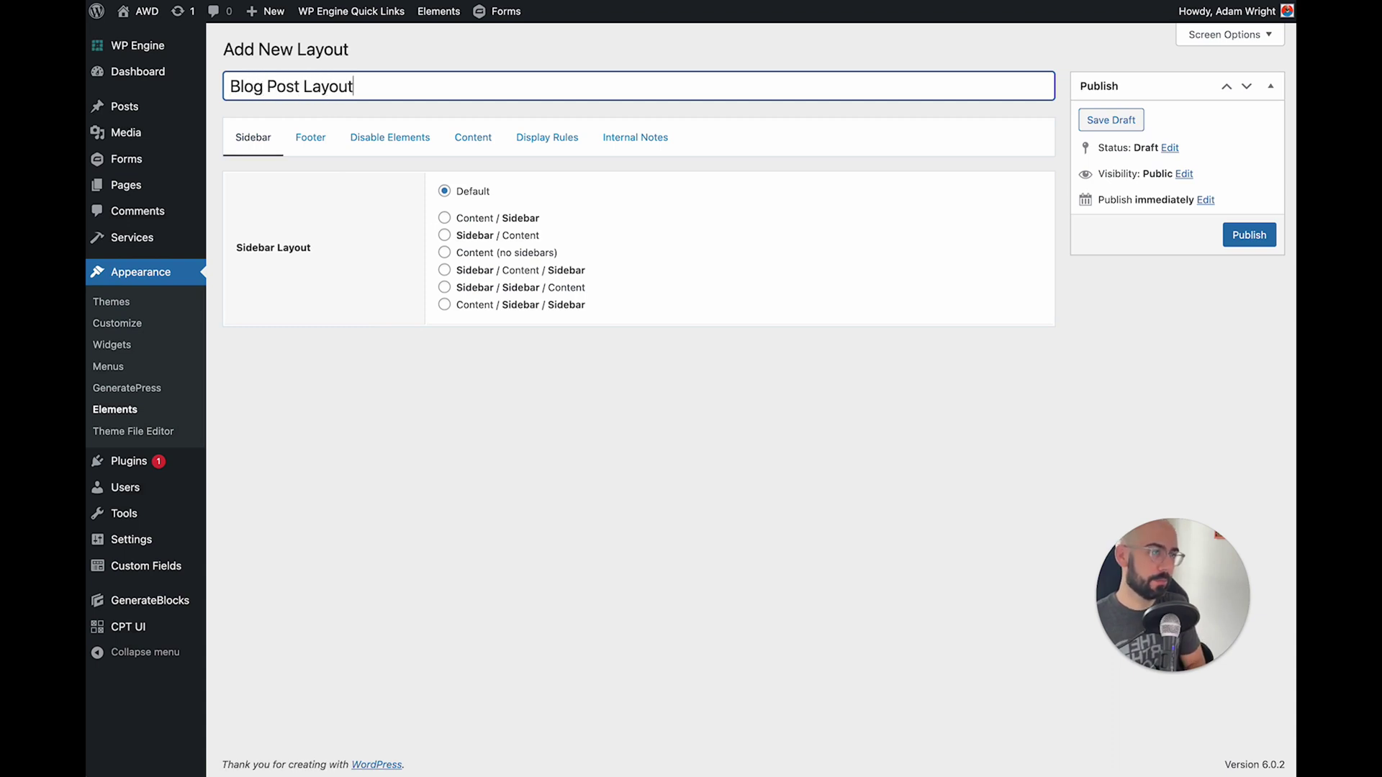
Step: Set the layout's sidebar to Content (no sidebars) and its content area to Full Width (no padding)
{"action": "left_click", "coordinate": [487, 253]}
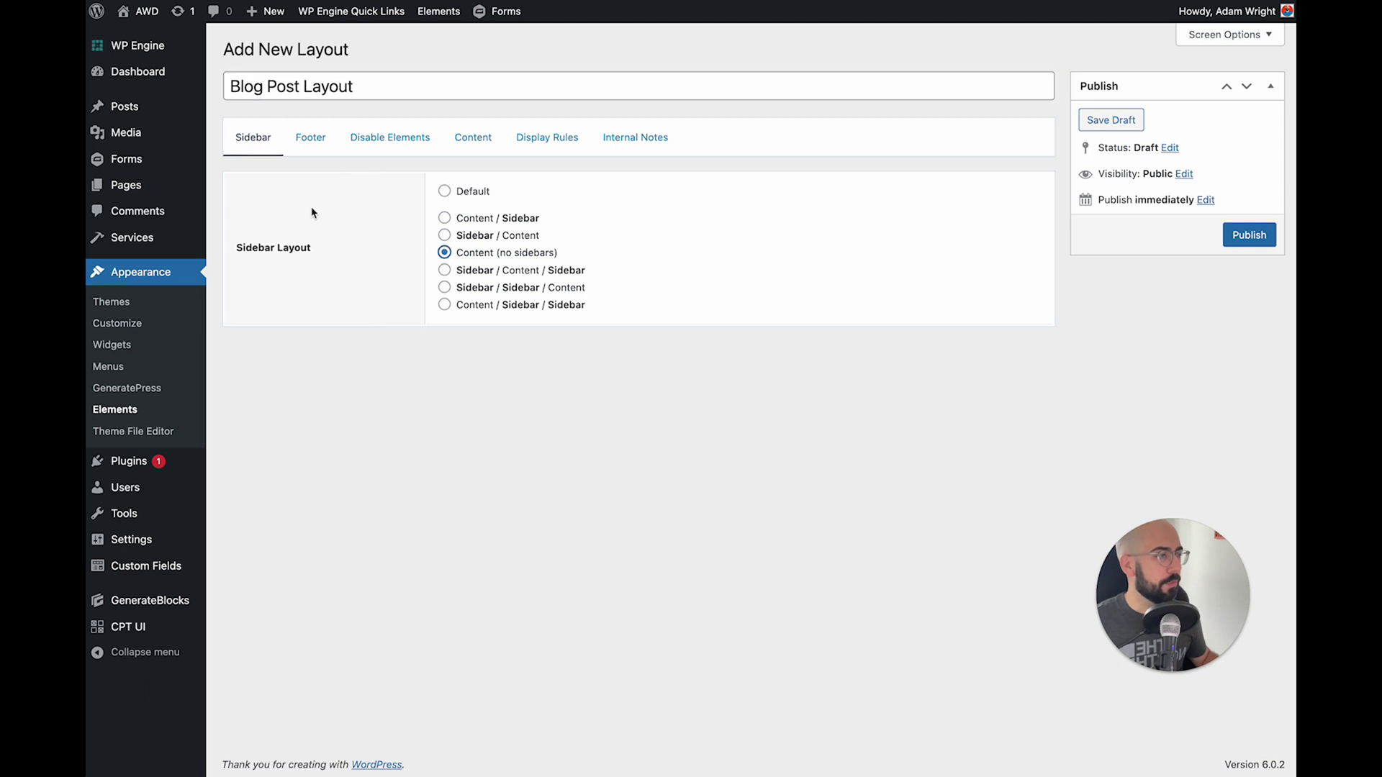
{"action": "left_click", "coordinate": [477, 139]}
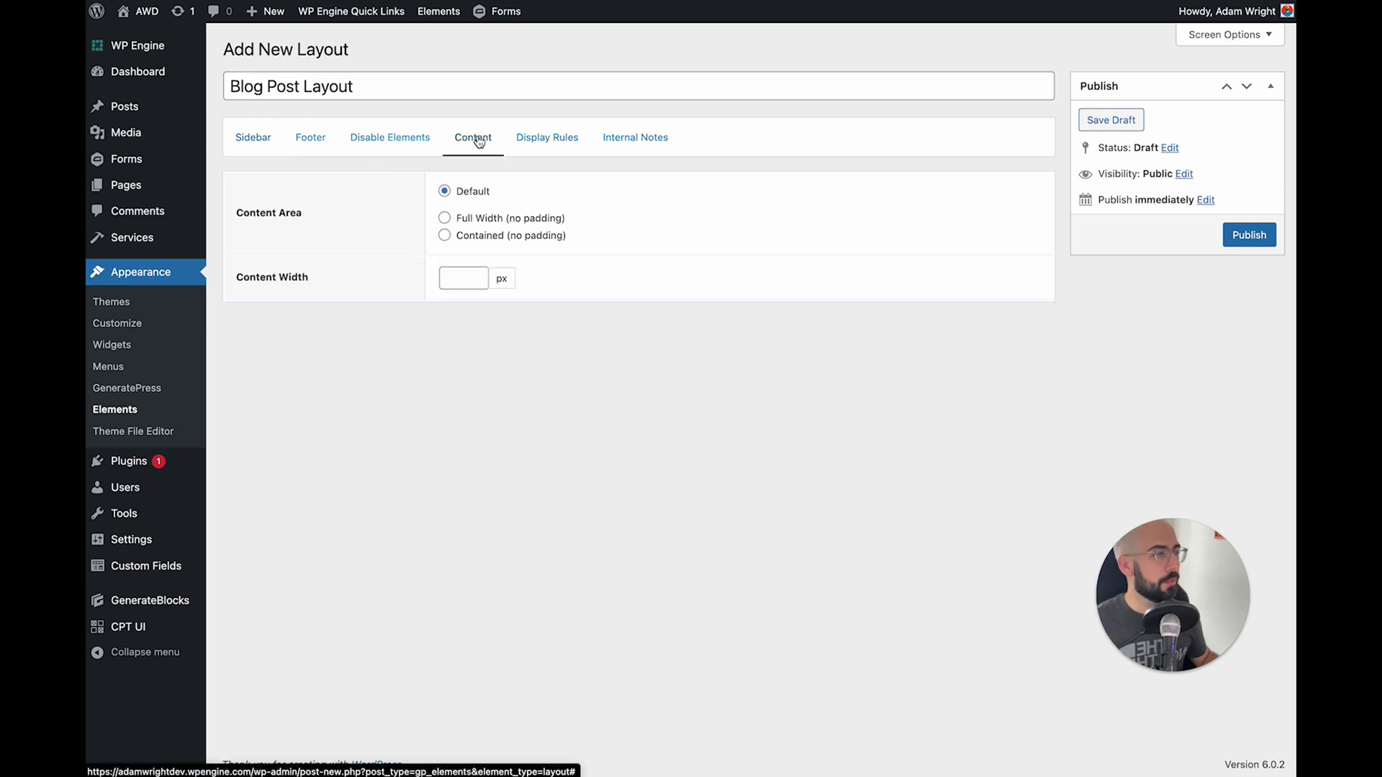
{"action": "left_click", "coordinate": [477, 223]}
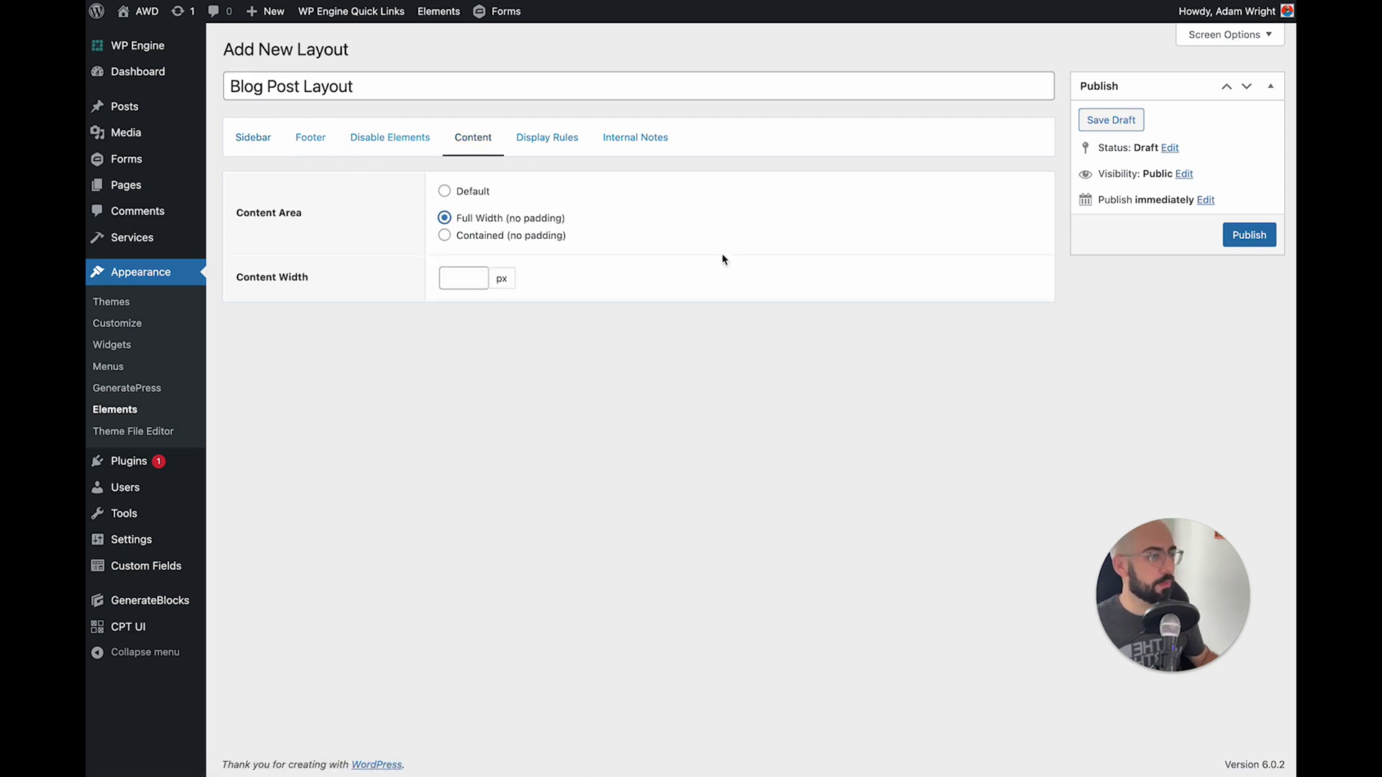
Step: Set the layout's display location to Post, All Posts and its user rule to All Users
{"action": "left_click", "coordinate": [563, 137]}
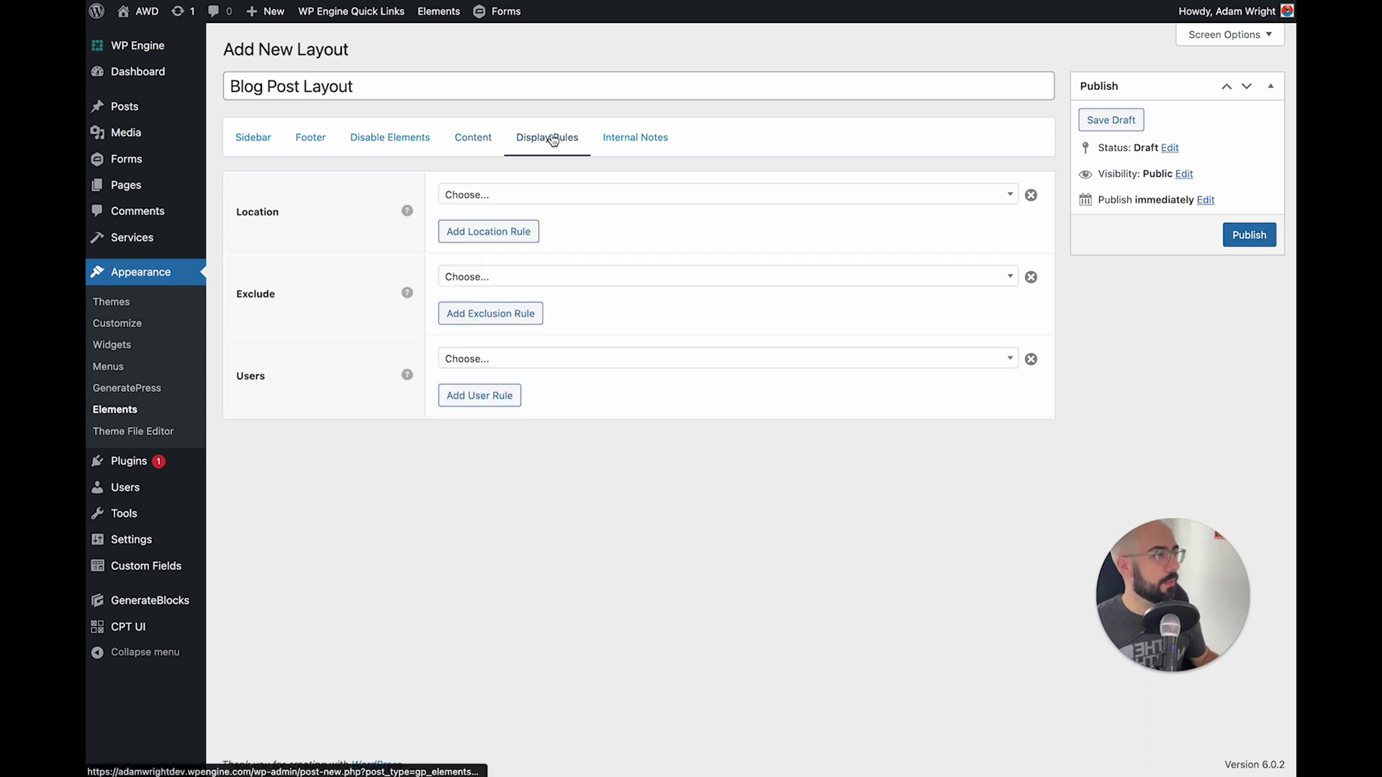
{"action": "left_click", "coordinate": [520, 194]}
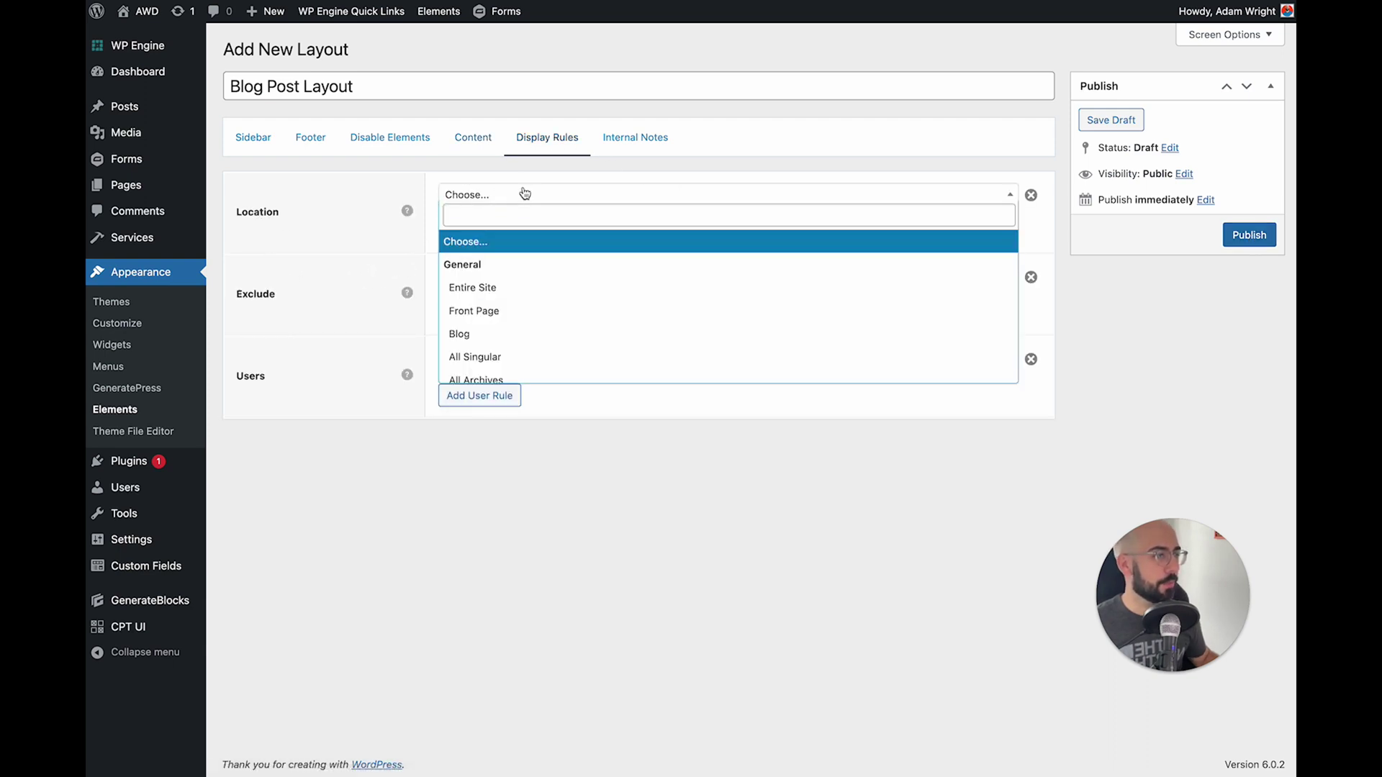
{"action": "scroll", "coordinate": [527, 317], "scroll_direction": "down", "scroll_amount": 5}
{"action": "left_click", "coordinate": [514, 362]}
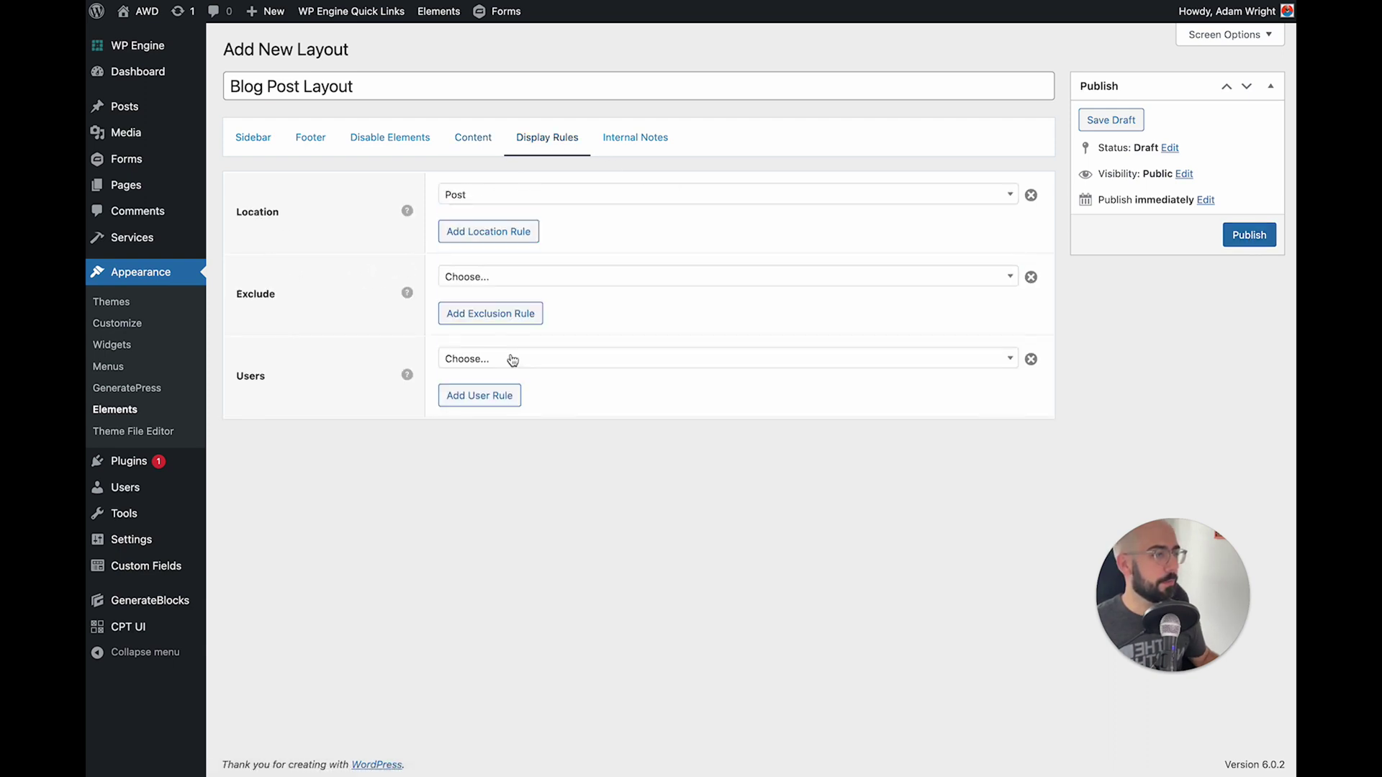
{"action": "left_click", "coordinate": [499, 366]}
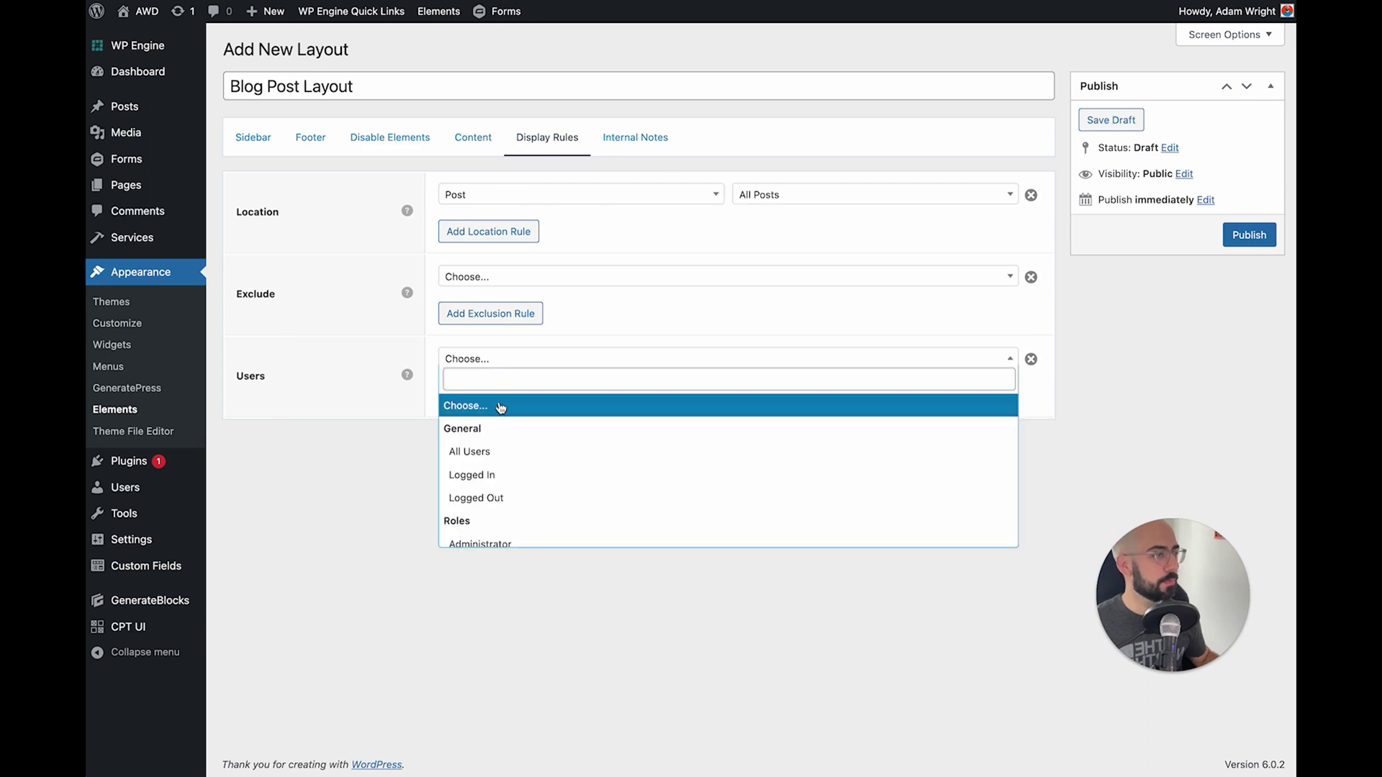
{"action": "left_click", "coordinate": [475, 457]}
Step: Publish the Blog Post Layout element and reload the live post
{"action": "left_click", "coordinate": [1249, 235]}
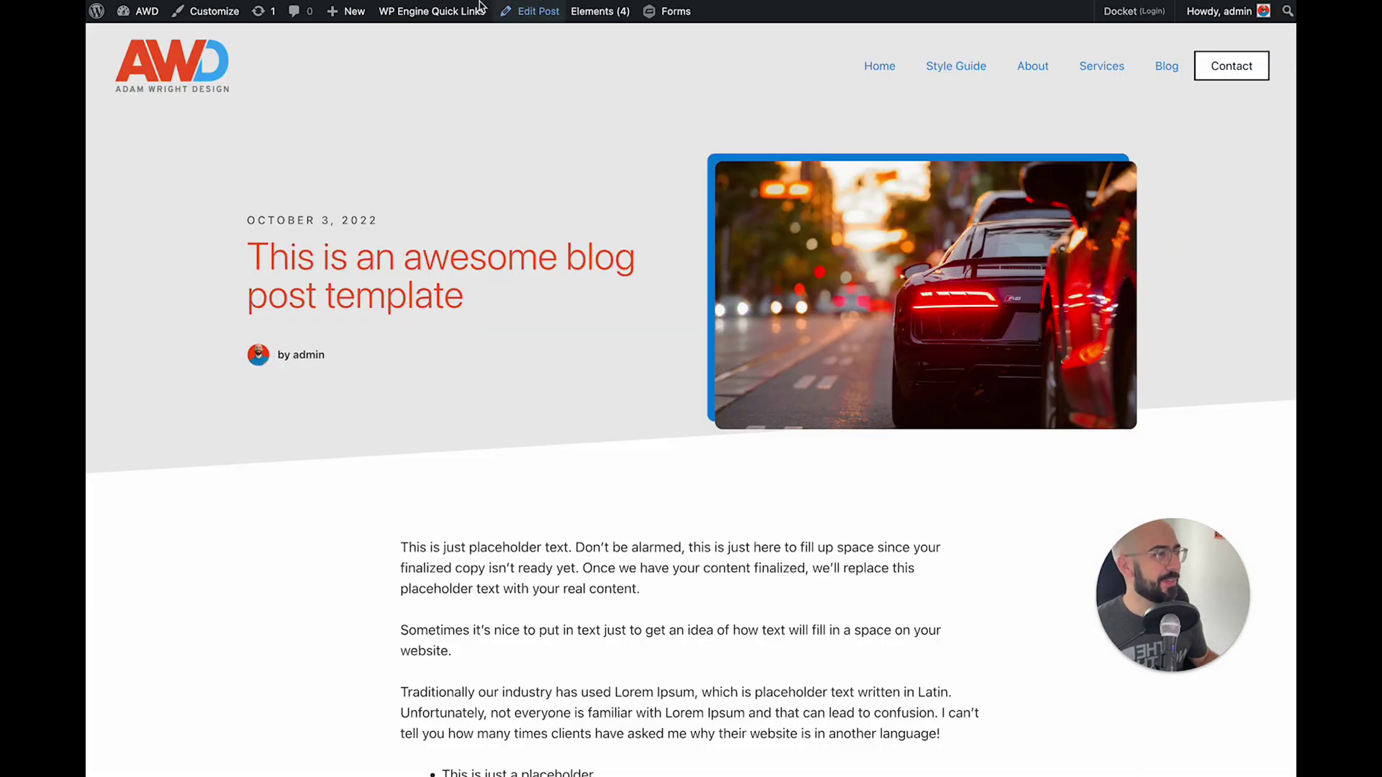
{"action": "key", "text": "super+r"}
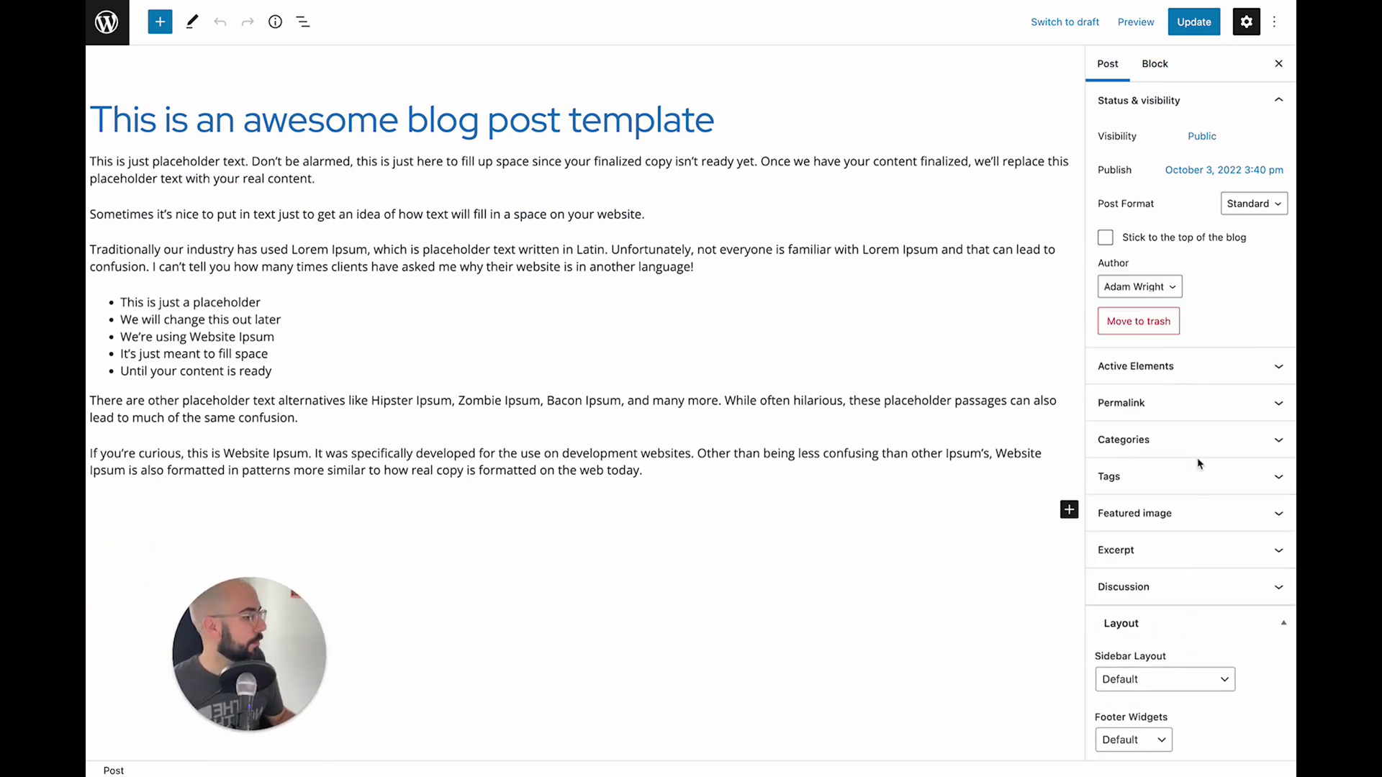
Step: Set the media library photo of people talking around a table as the post's featured image and update the post
{"action": "left_click", "coordinate": [1197, 513]}
{"action": "left_click", "coordinate": [1190, 570]}
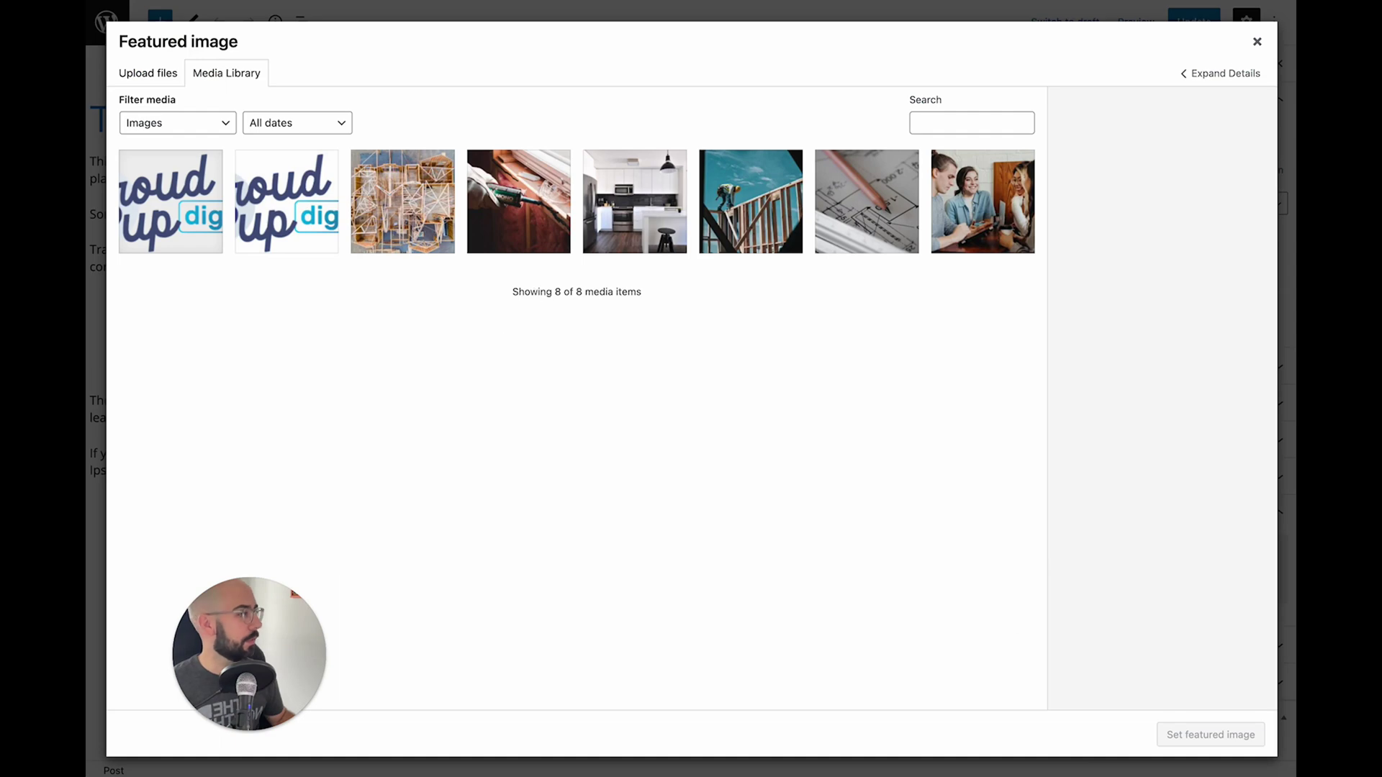
{"action": "left_click", "coordinate": [998, 199]}
{"action": "left_click", "coordinate": [1210, 734]}
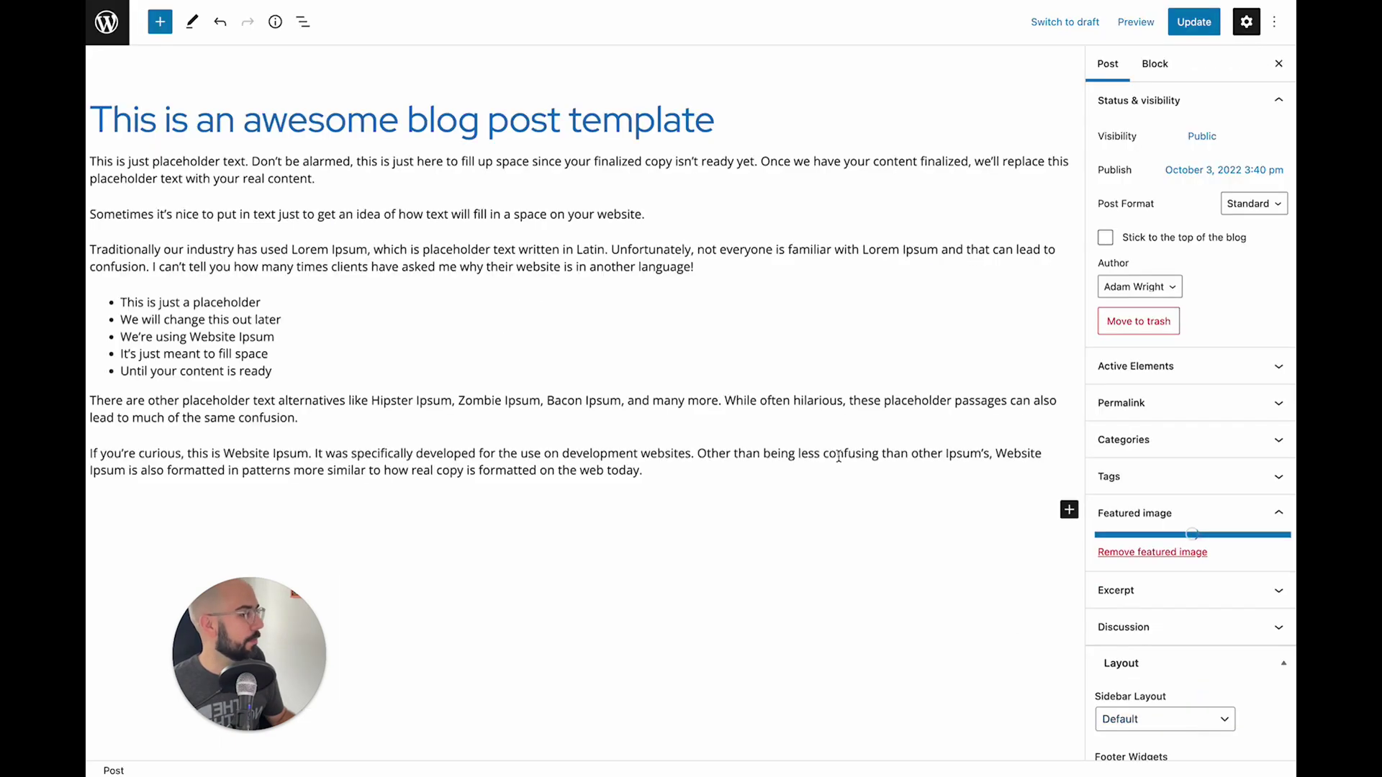
{"action": "left_click", "coordinate": [1194, 21]}
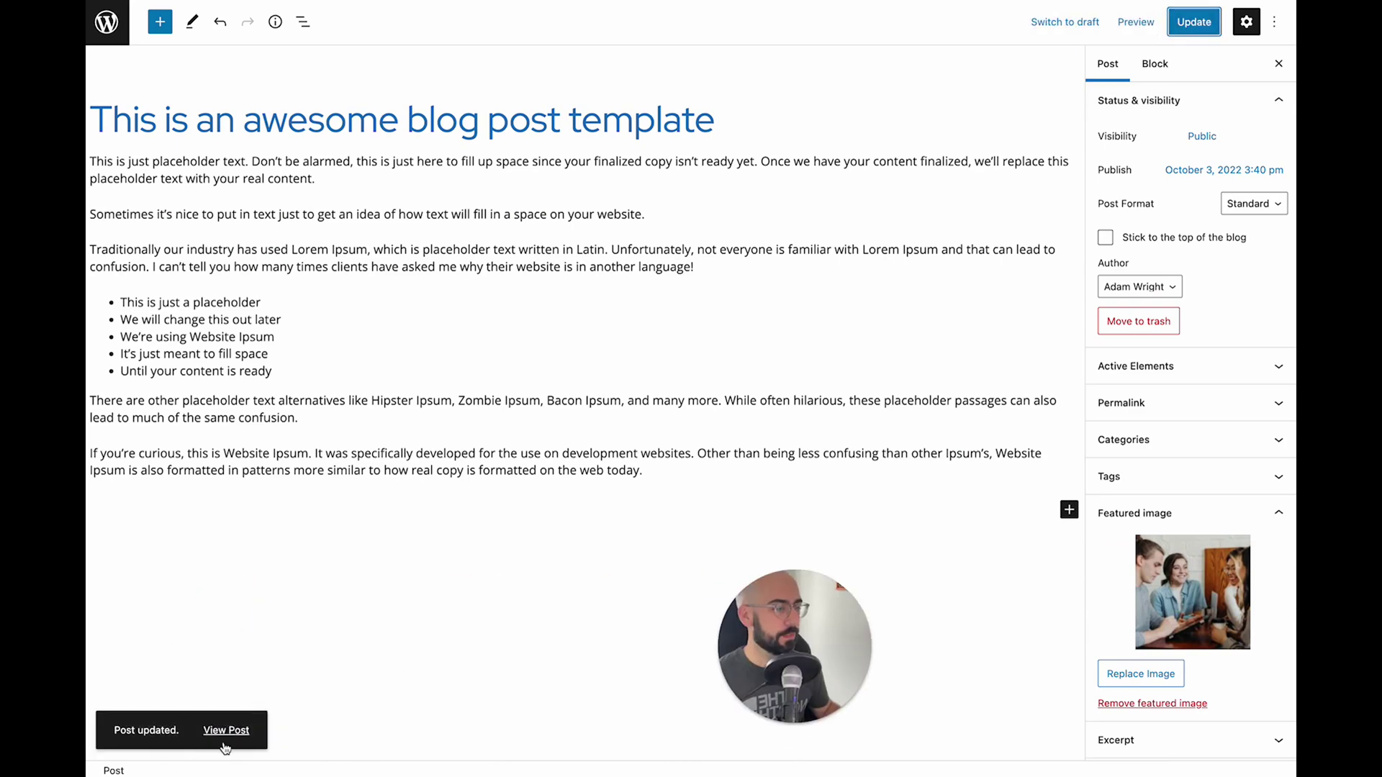
Step: View the live post and examine its date, title, author line, featured image, content width and comment area
{"action": "left_click", "coordinate": [226, 730]}
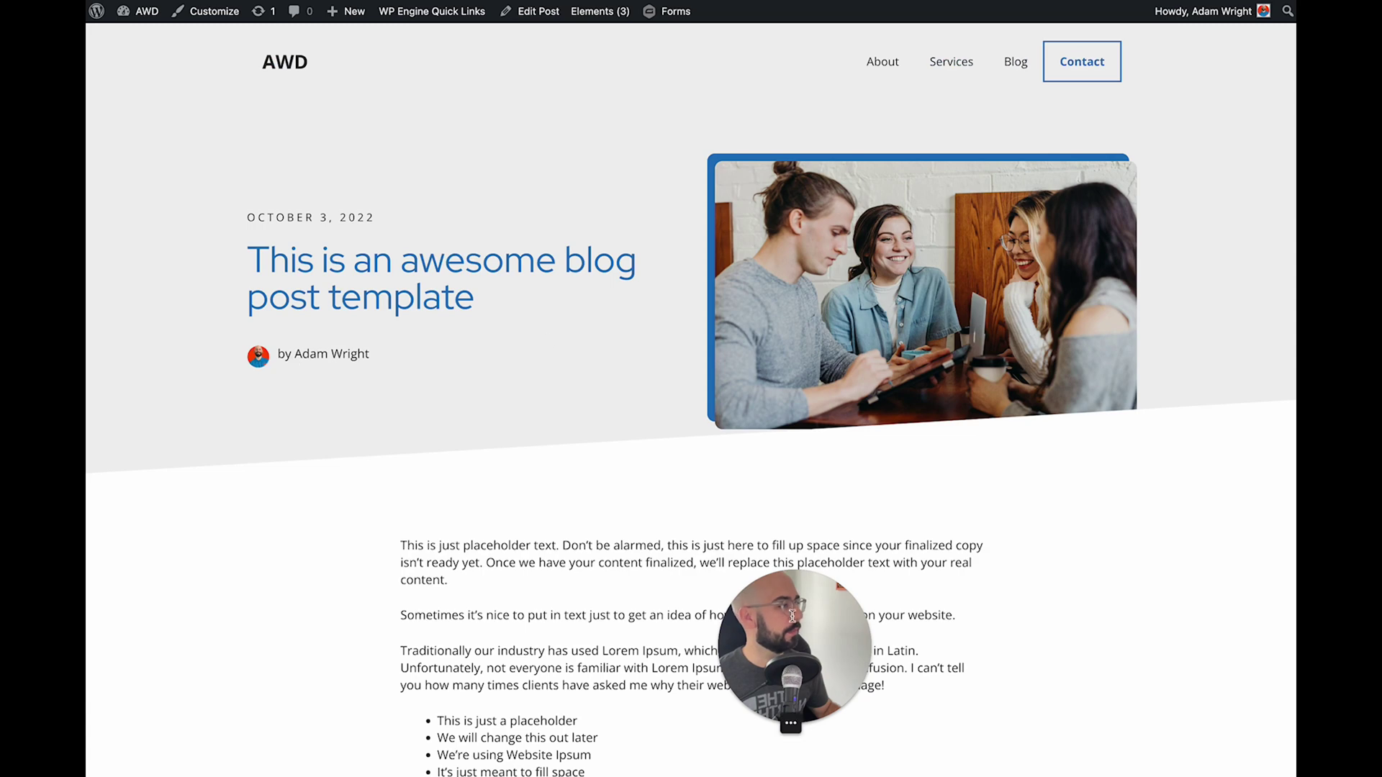
{"action": "left_click_drag", "start_coordinate": [793, 617], "coordinate": [1135, 621]}
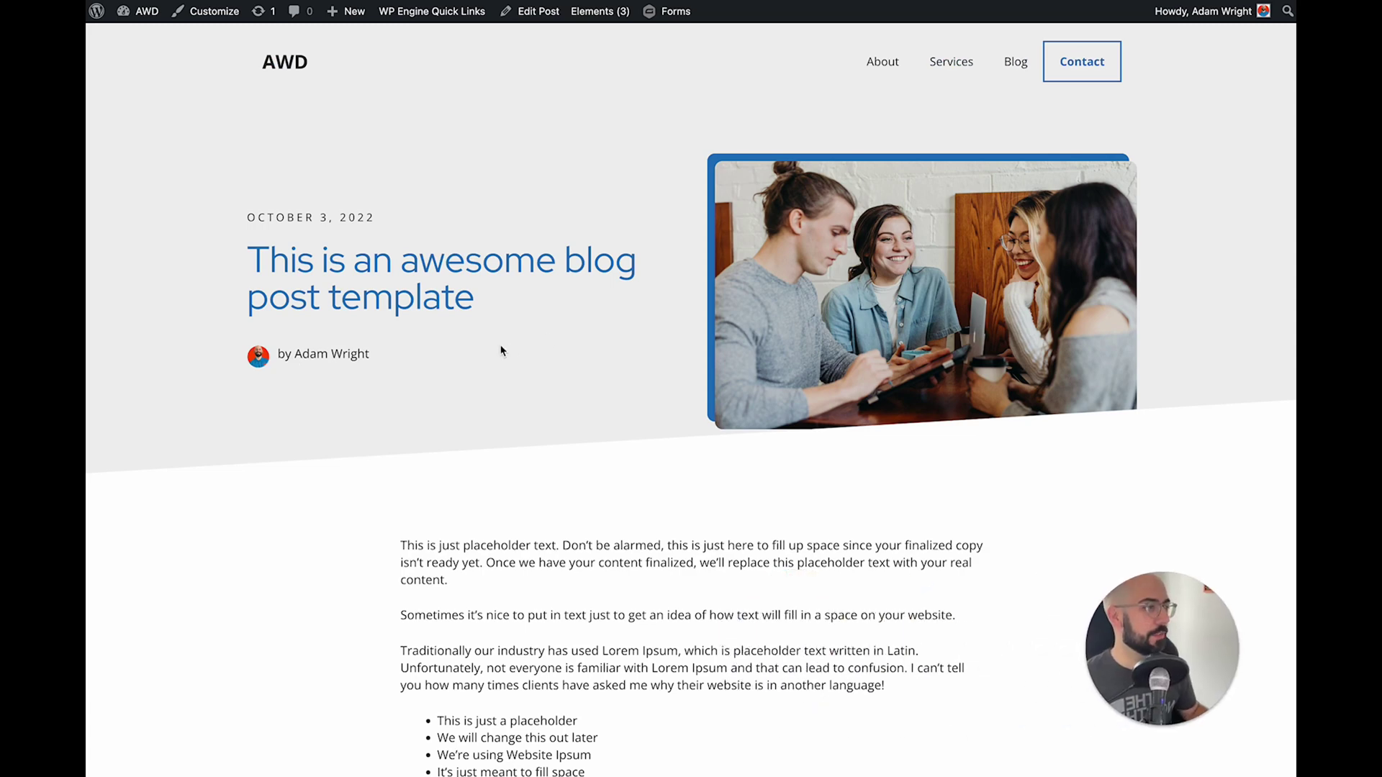
{"action": "scroll", "coordinate": [502, 350], "scroll_direction": "down", "scroll_amount": 1}
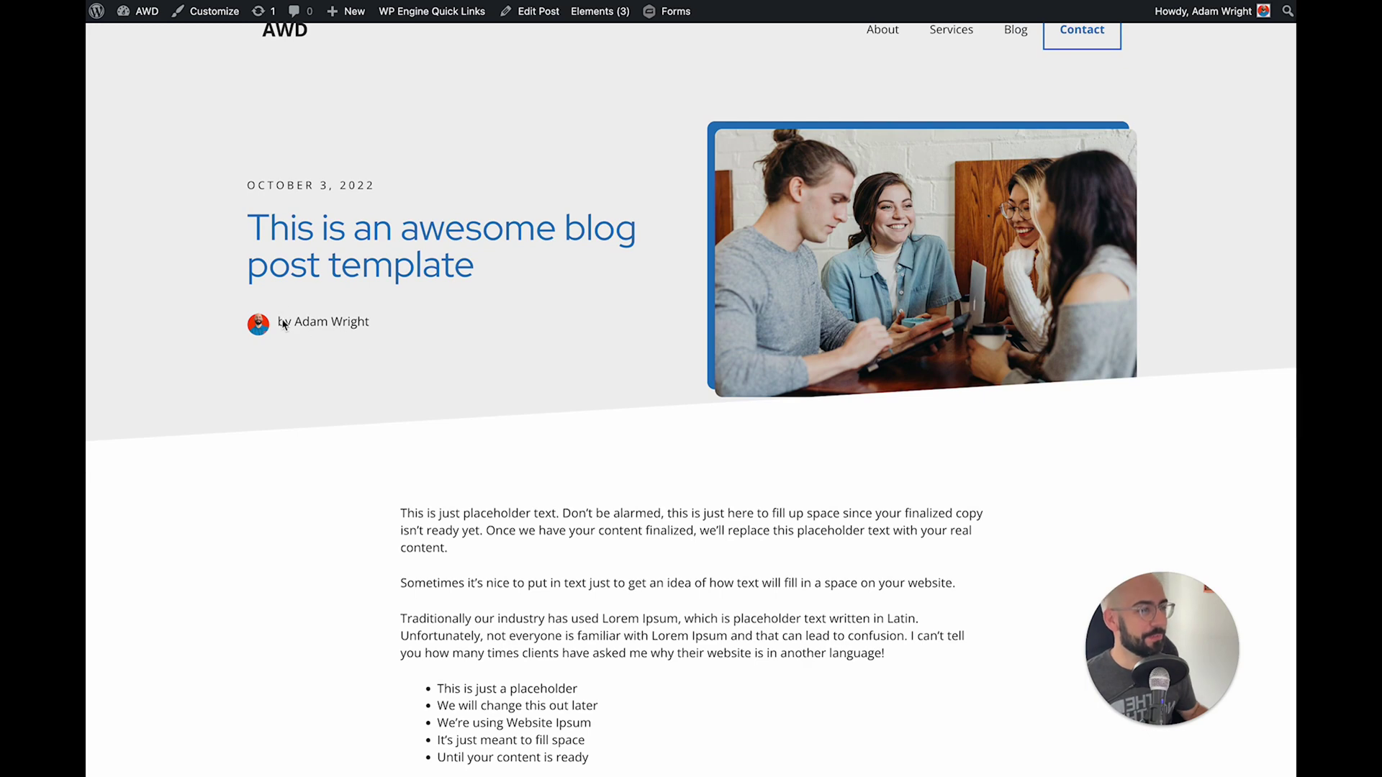
{"action": "left_click_drag", "start_coordinate": [257, 185], "coordinate": [414, 185]}
{"action": "left_click_drag", "start_coordinate": [271, 220], "coordinate": [518, 278]}
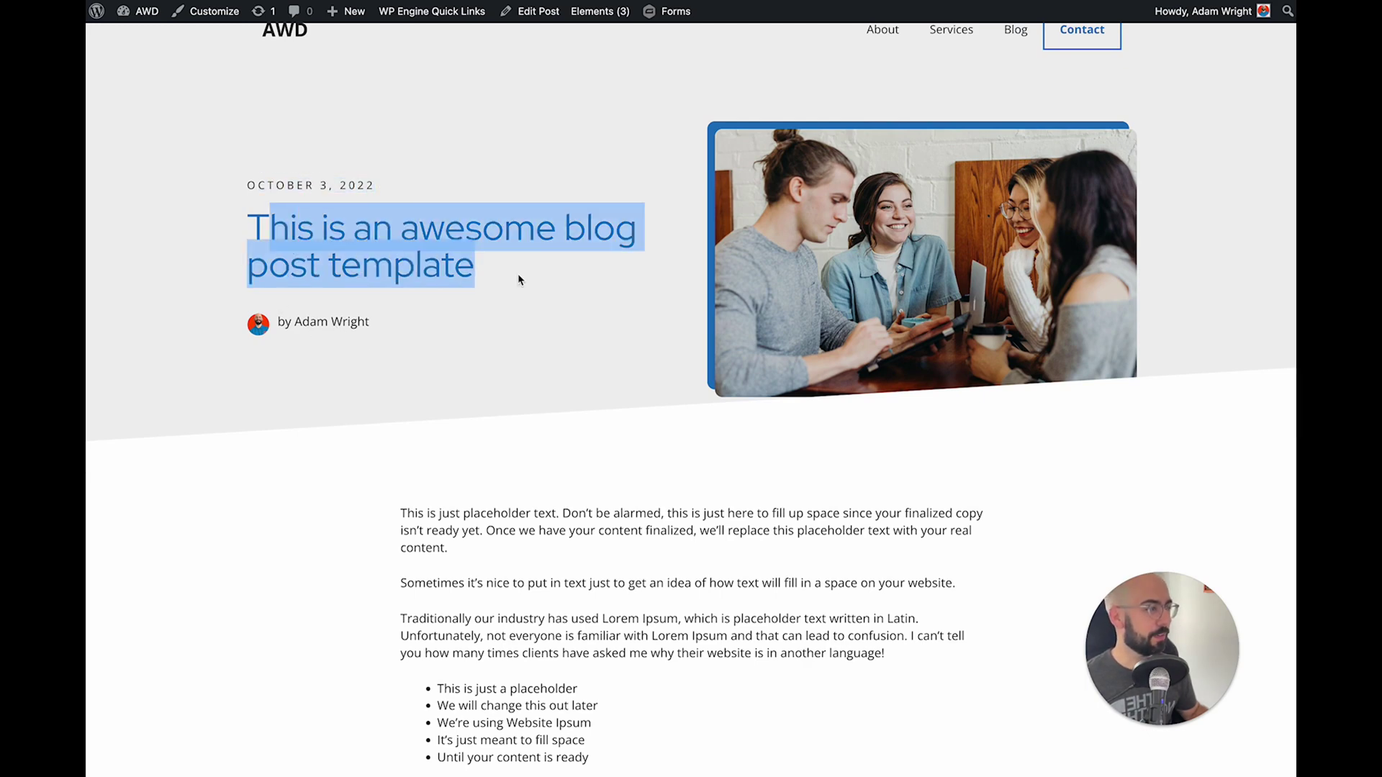
{"action": "left_click", "coordinate": [518, 279]}
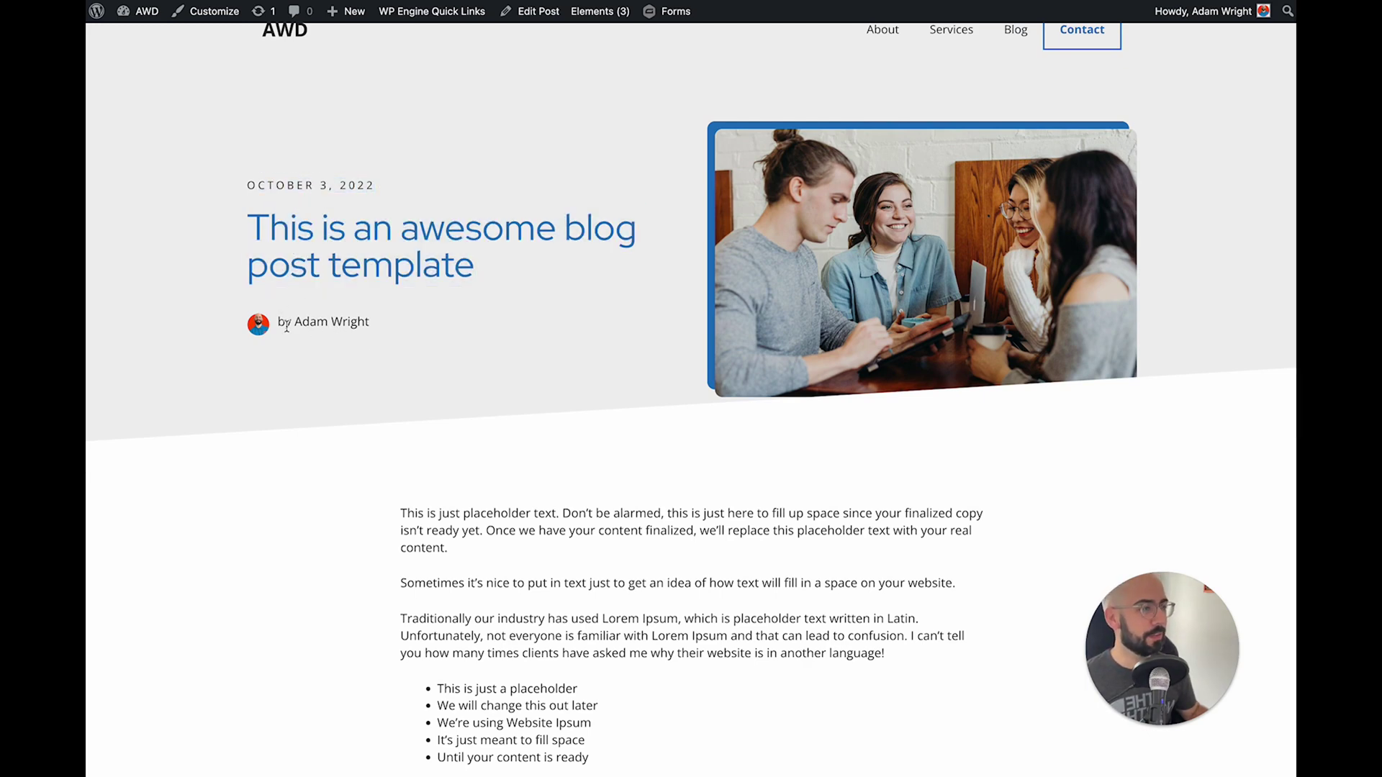
{"action": "left_click_drag", "start_coordinate": [284, 321], "coordinate": [435, 332]}
{"action": "left_click", "coordinate": [435, 332]}
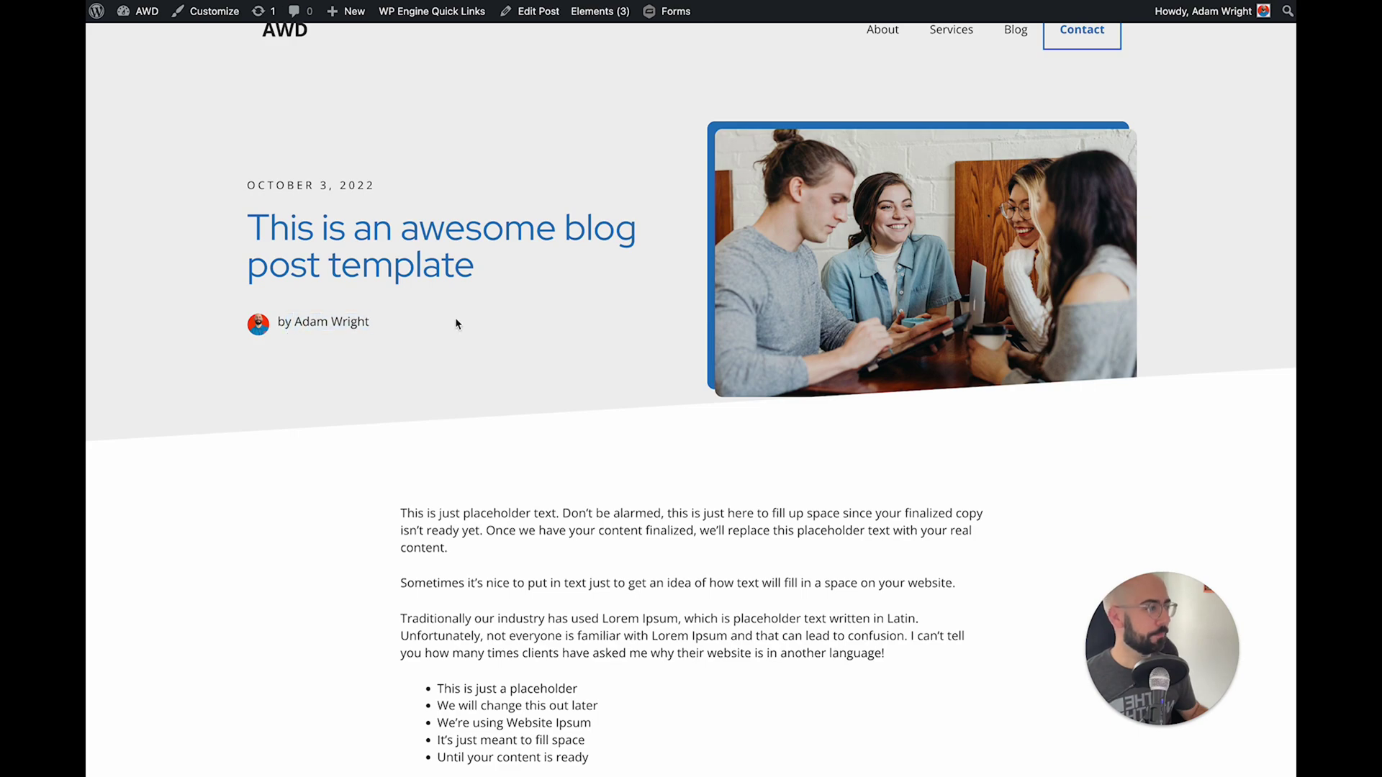
{"action": "scroll", "coordinate": [619, 430], "scroll_direction": "down", "scroll_amount": 10}
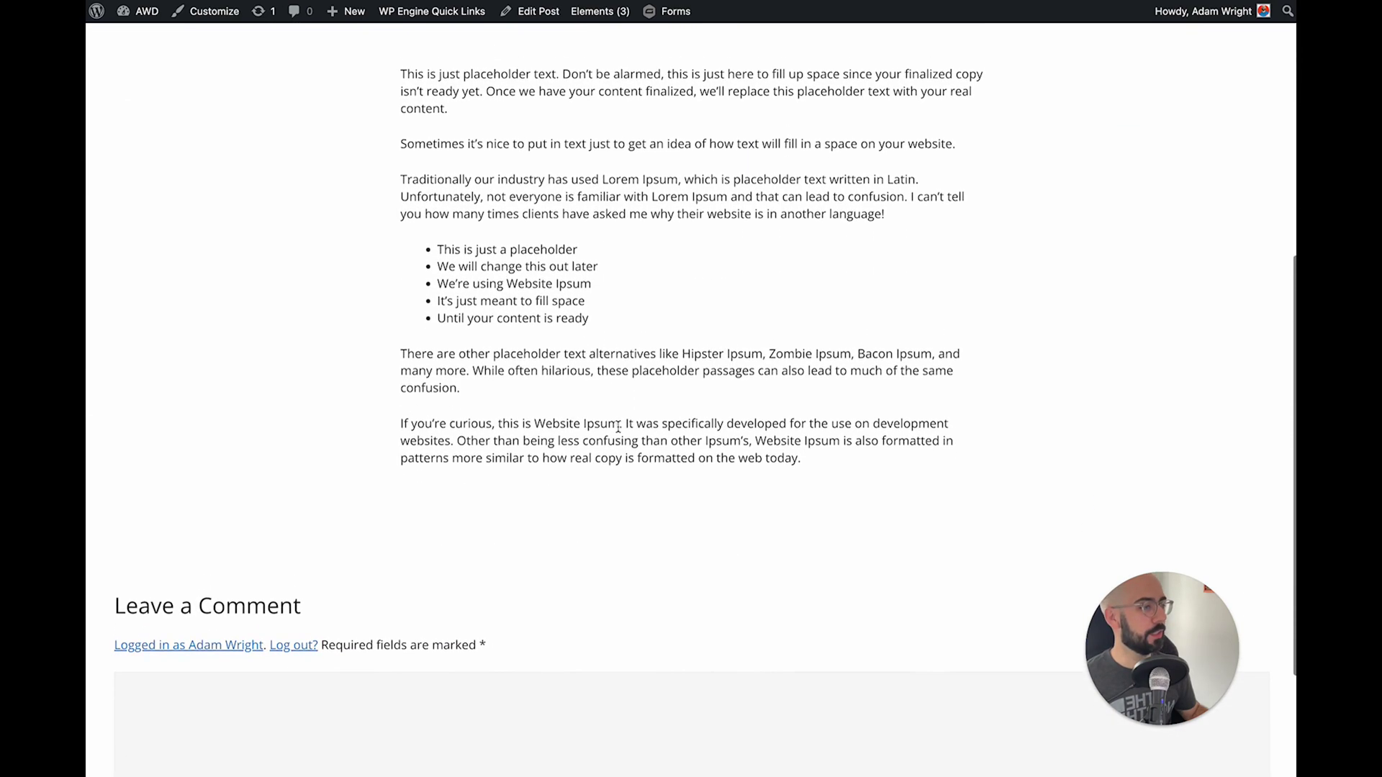
{"action": "scroll", "coordinate": [618, 427], "scroll_direction": "up", "scroll_amount": 10}
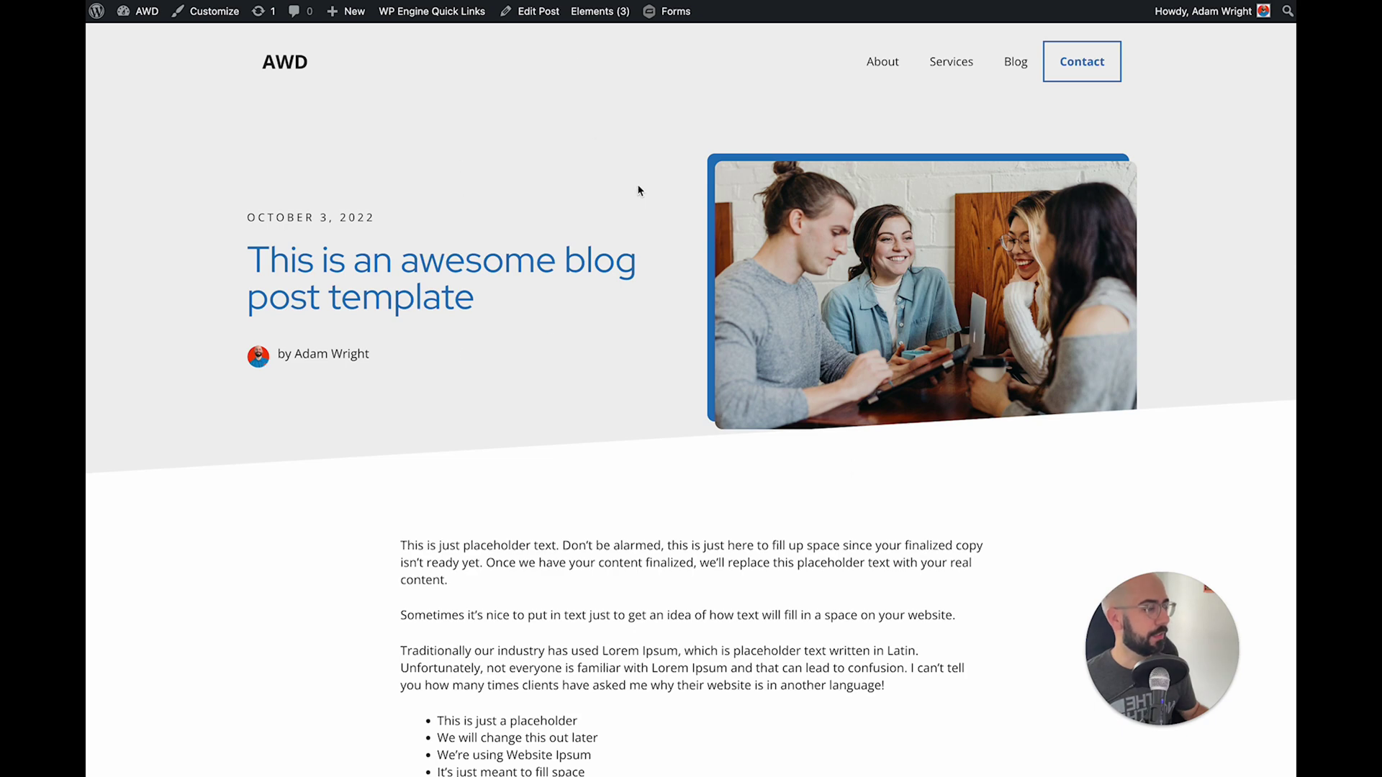
Step: In the Blog Post Template Design element, set the featured image container's outer z-index to 5 and inner z-index to 10, and update the element
{"action": "mouse_move", "coordinate": [588, 17]}
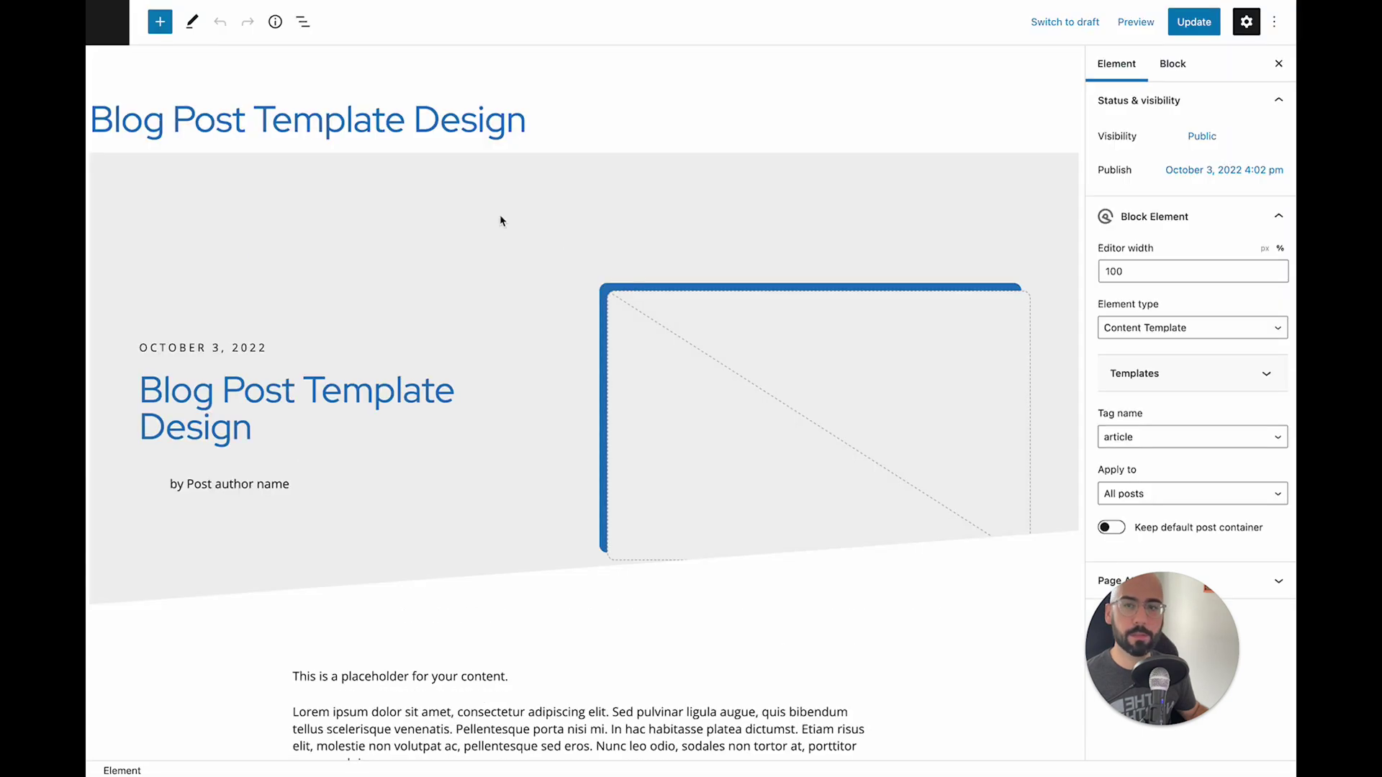
{"action": "left_click", "coordinate": [688, 377]}
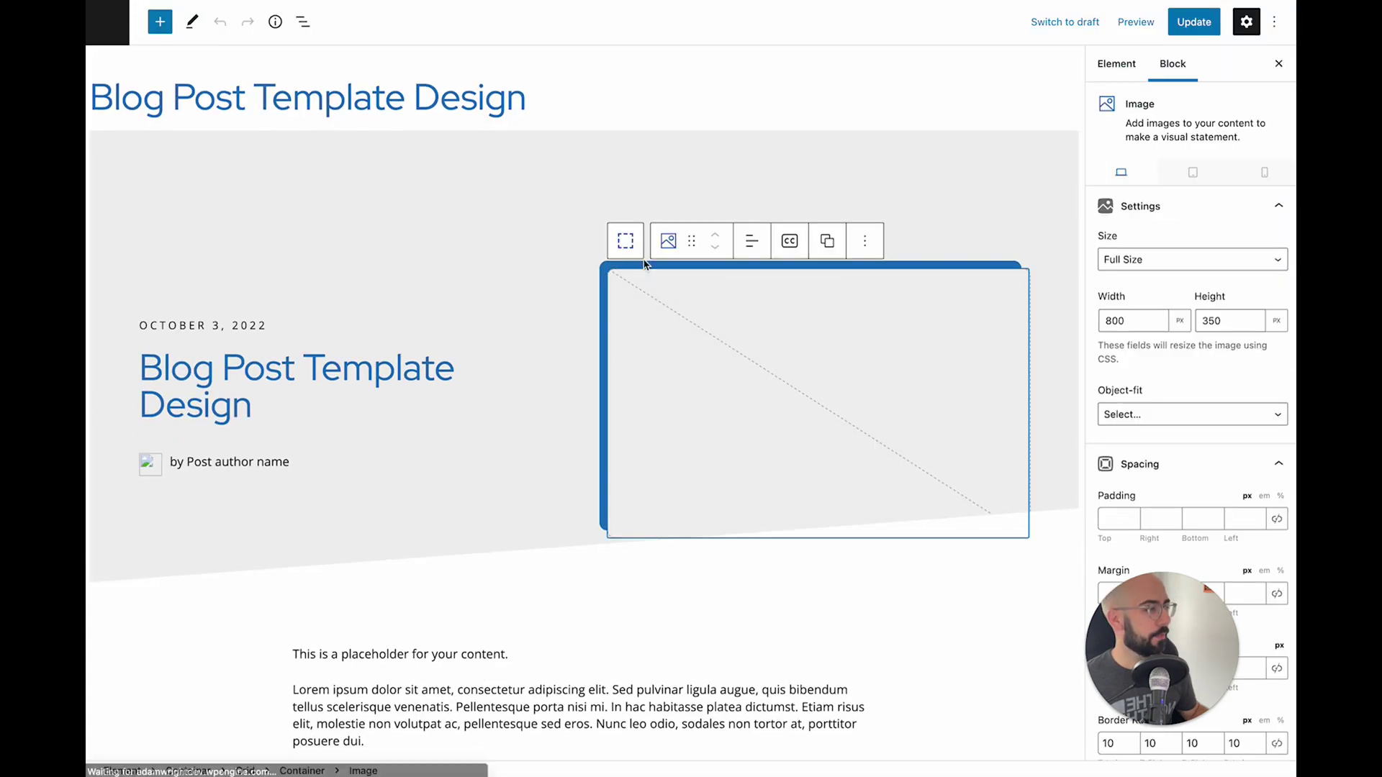
{"action": "left_click", "coordinate": [626, 243]}
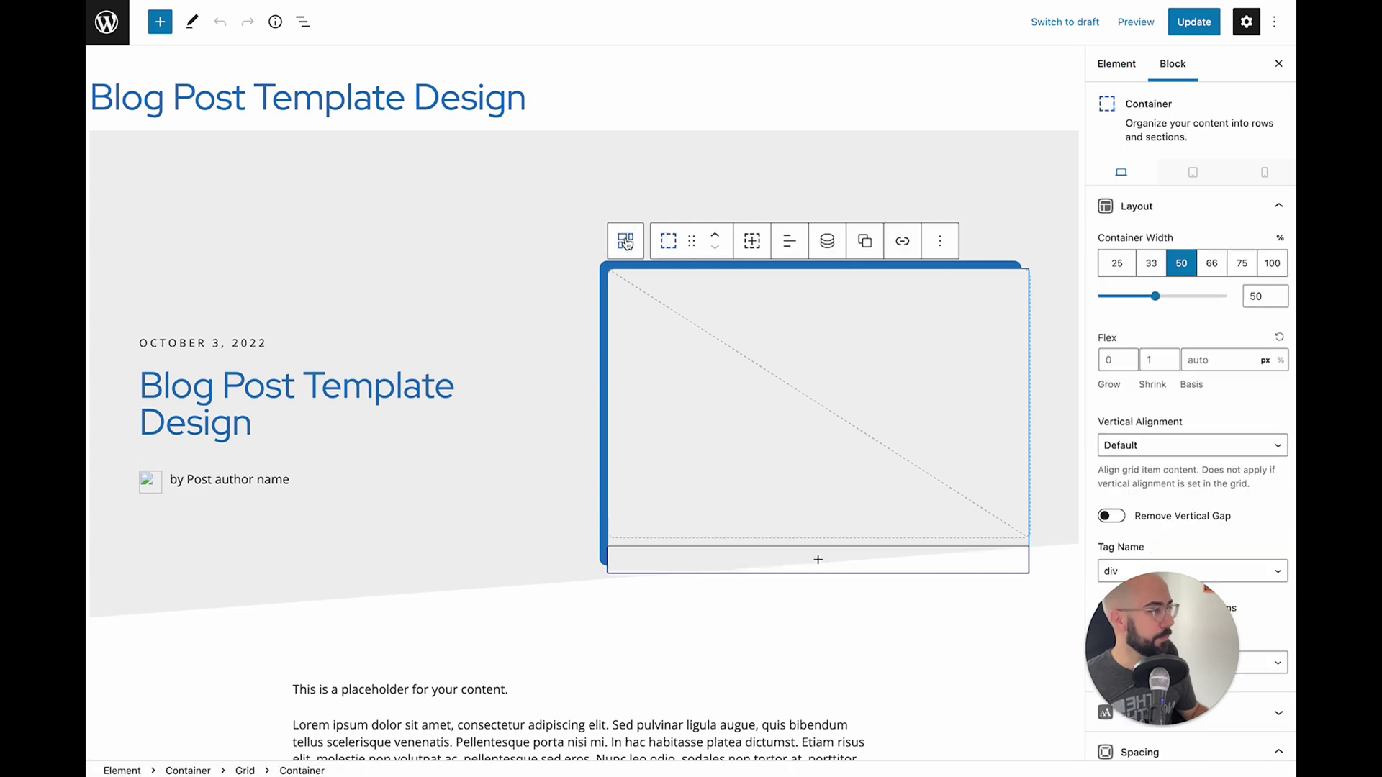
{"action": "scroll", "coordinate": [1159, 363], "scroll_direction": "down", "scroll_amount": 8}
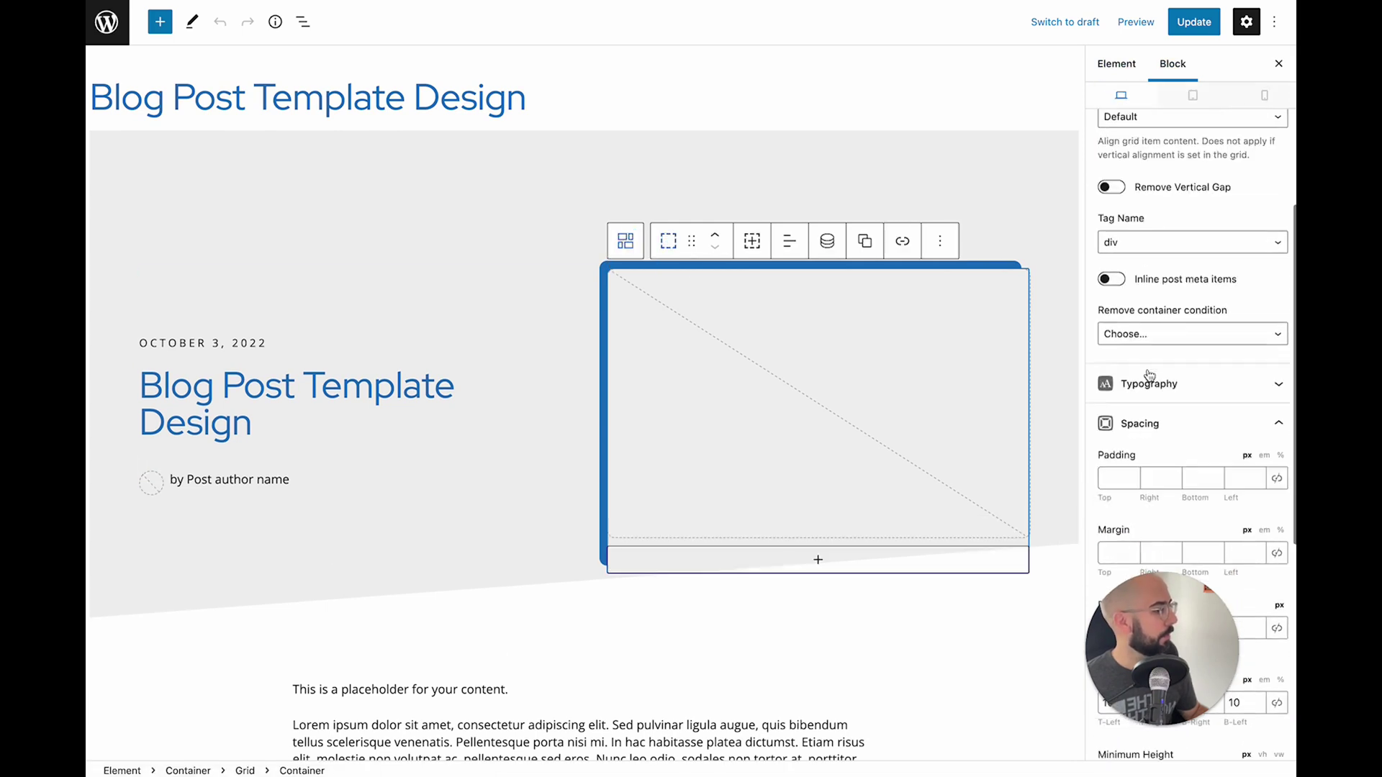
{"action": "scroll", "coordinate": [1149, 373], "scroll_direction": "down", "scroll_amount": 3}
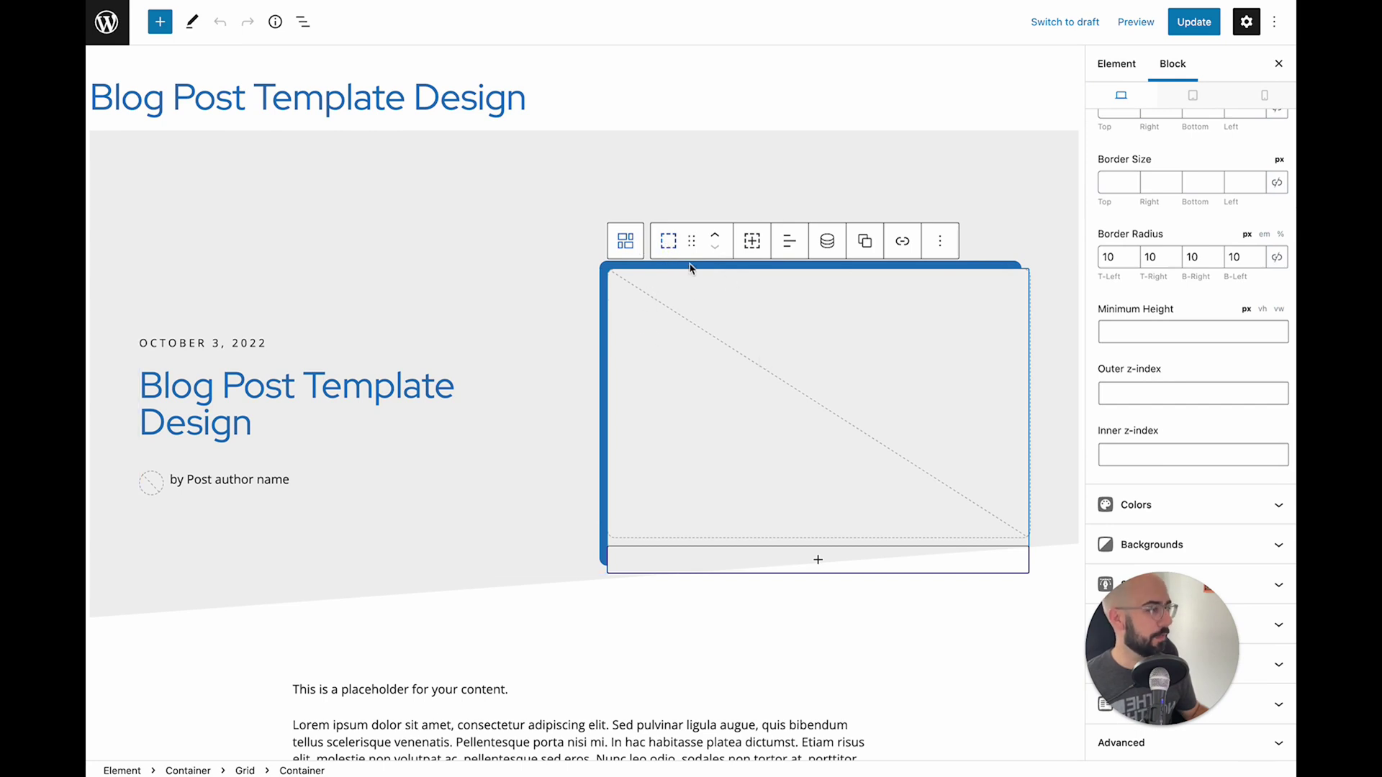
{"action": "left_click", "coordinate": [1188, 393]}
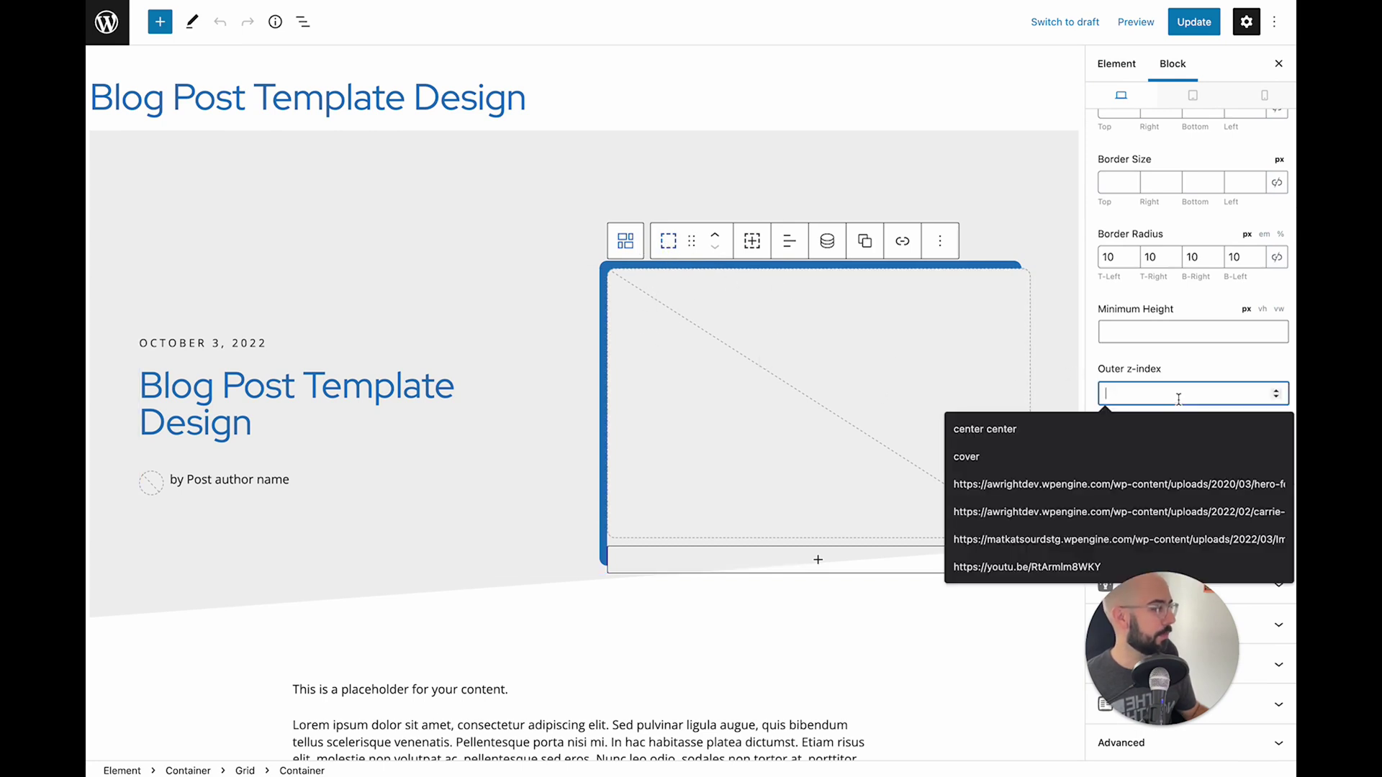
{"action": "type", "text": "5"}
{"action": "key", "text": "Tab"}
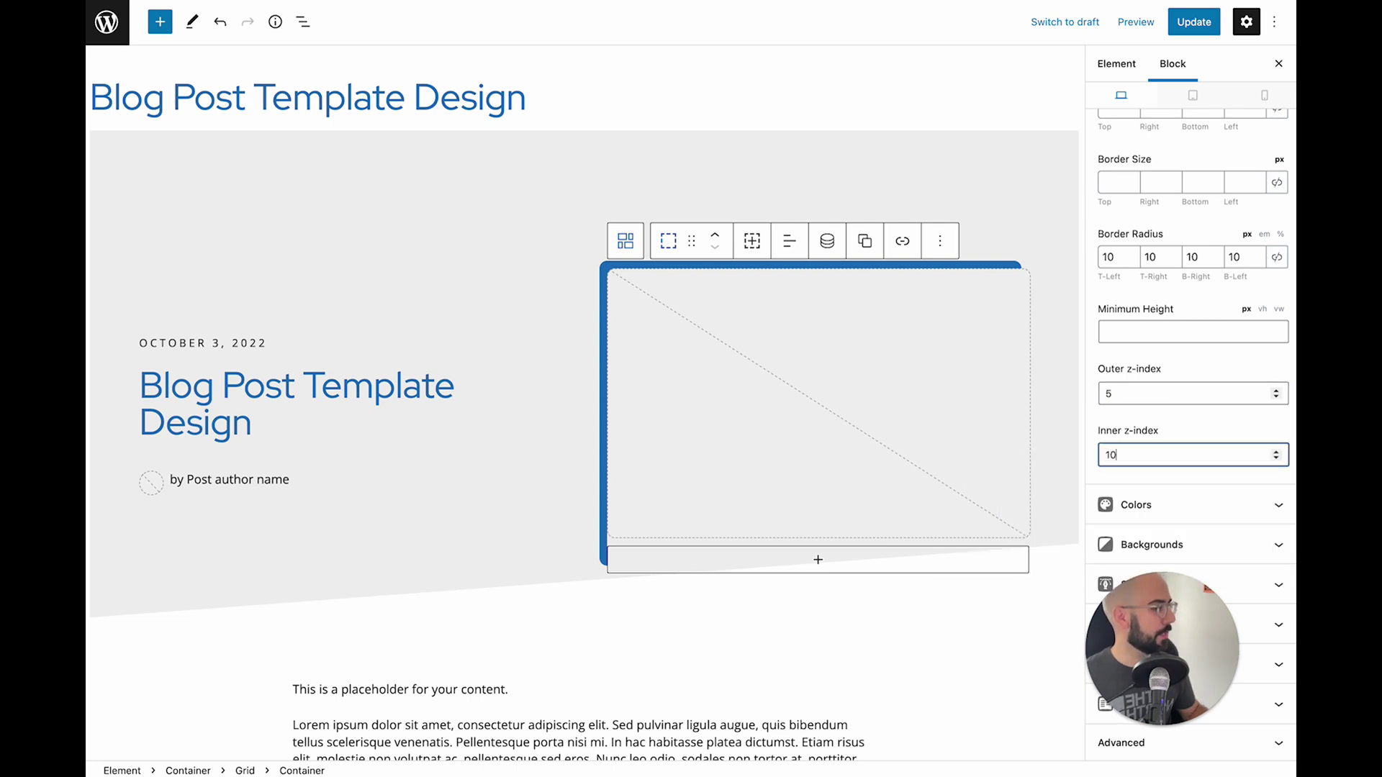
{"action": "type", "text": "10"}
{"action": "left_click", "coordinate": [649, 634]}
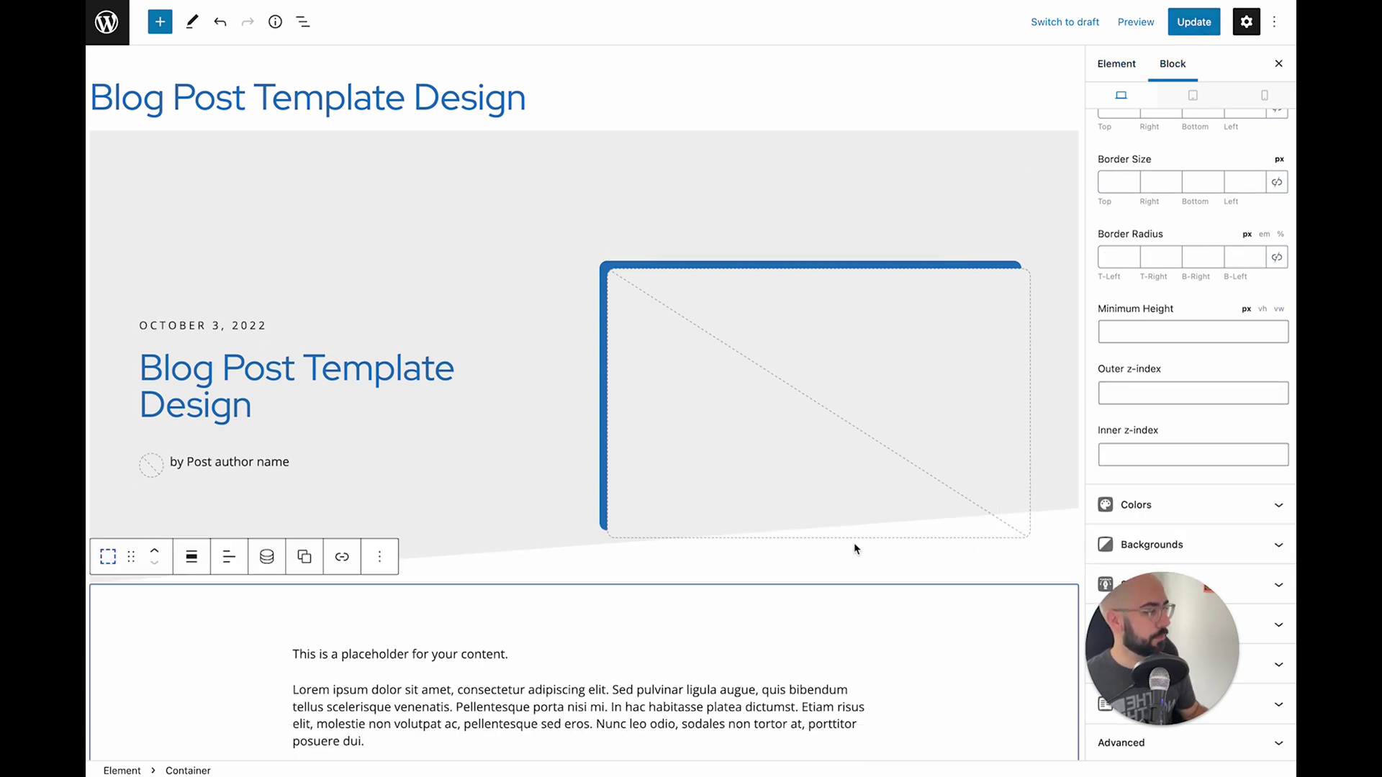
{"action": "left_click", "coordinate": [1192, 23]}
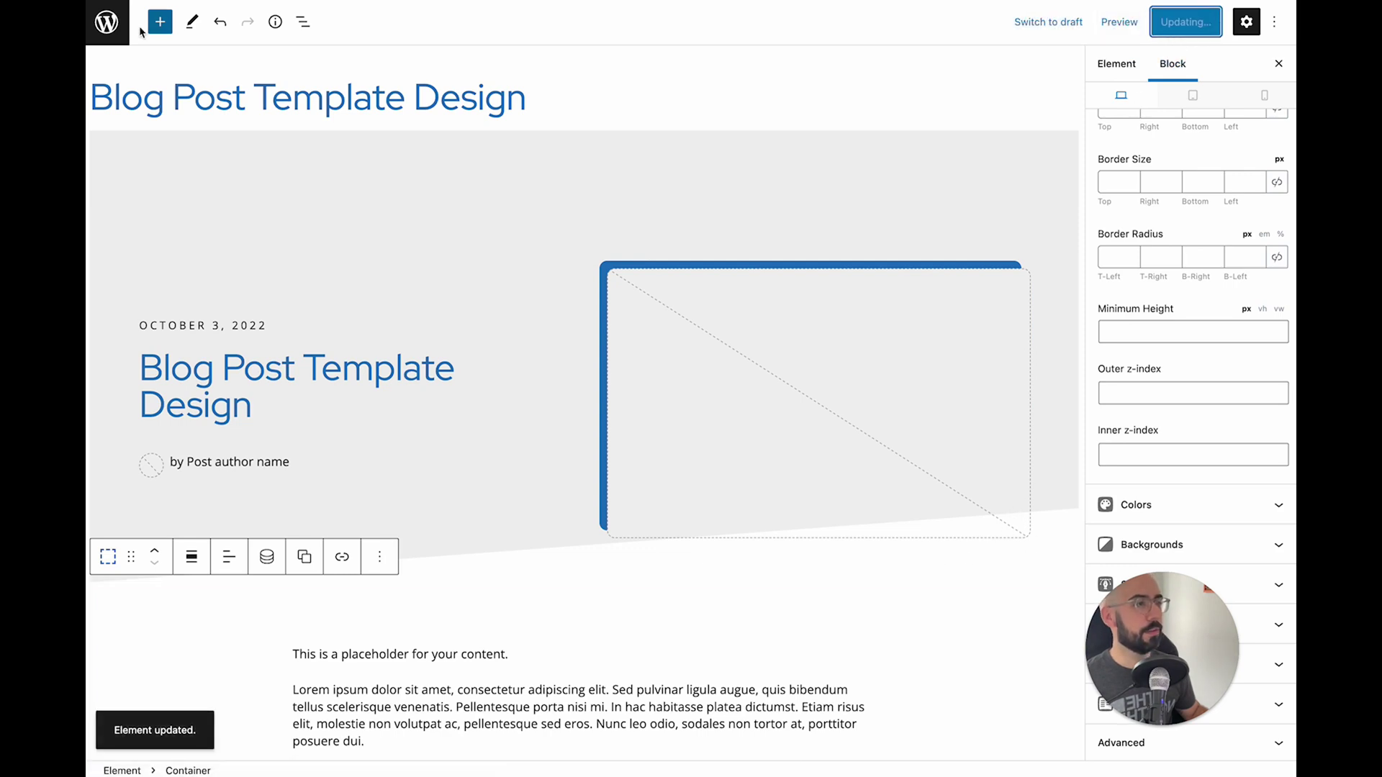
Step: Visit the live site, open the post from the Blog page, and check the featured image's bottom edge and the content below
{"action": "left_click", "coordinate": [117, 30]}
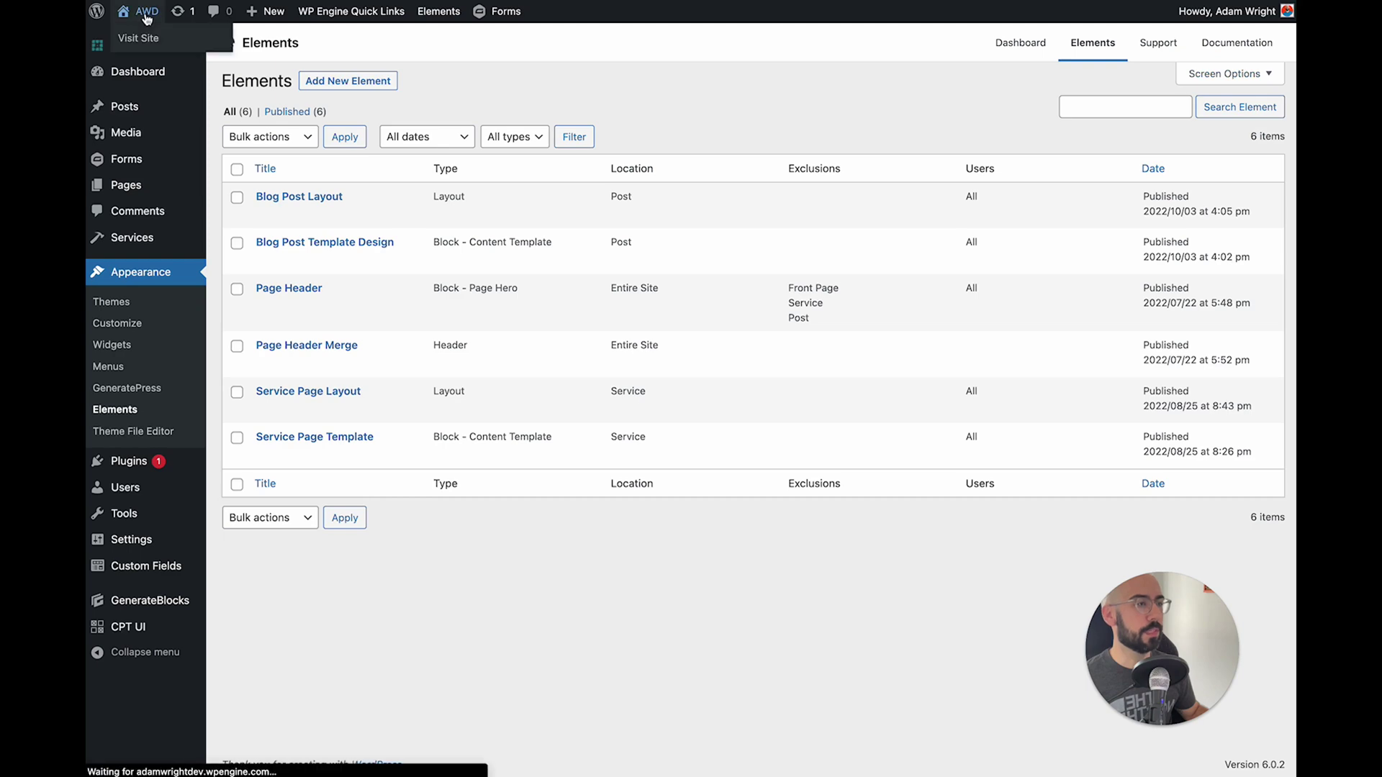
{"action": "left_click", "coordinate": [126, 38]}
{"action": "left_click", "coordinate": [1016, 62]}
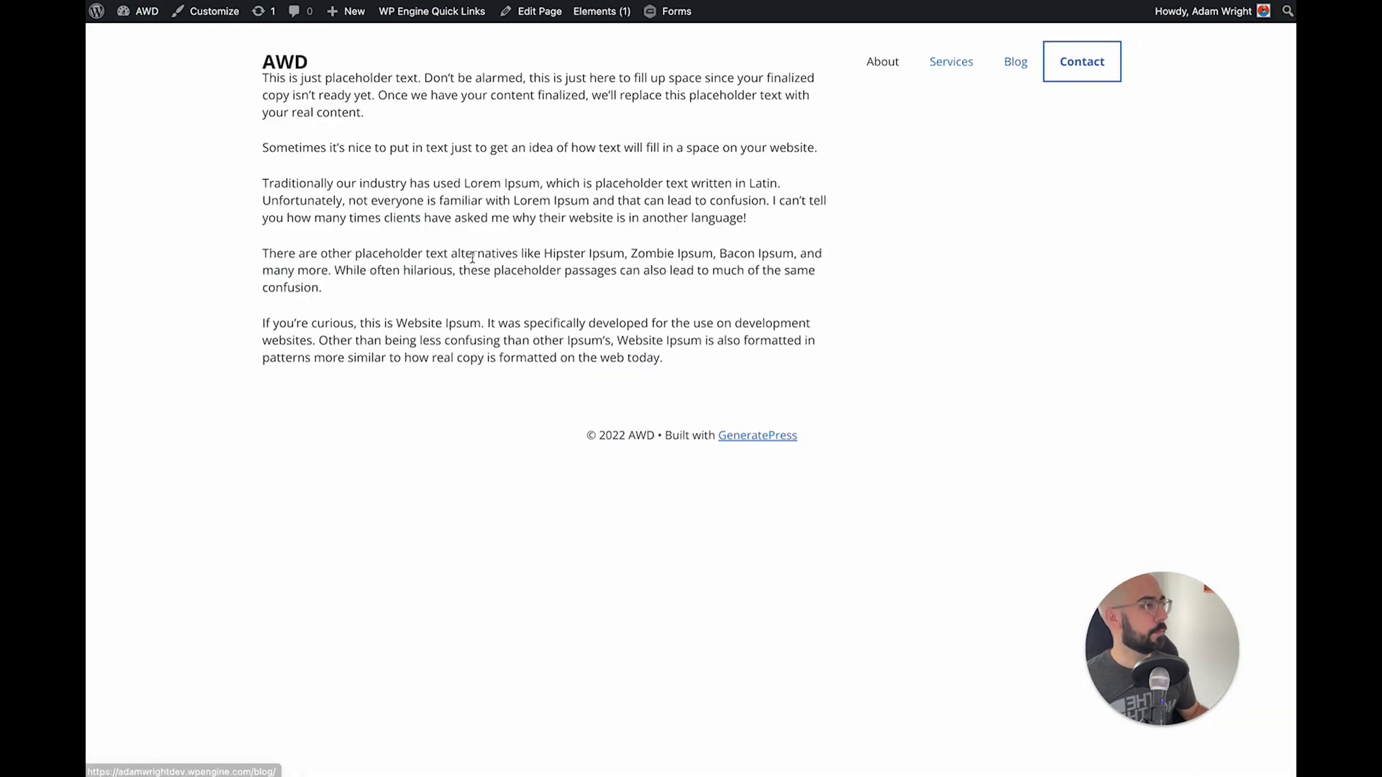
{"action": "left_click", "coordinate": [707, 319]}
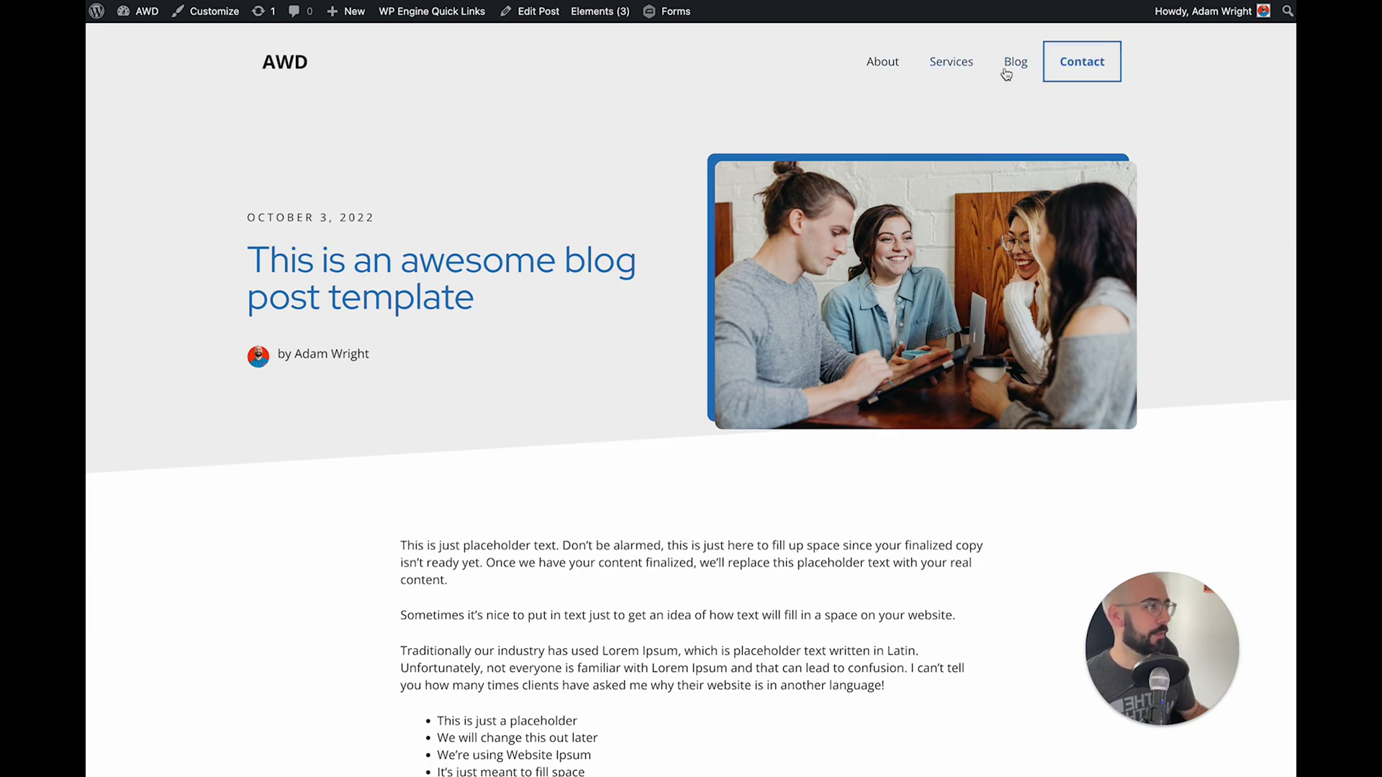
{"action": "scroll", "coordinate": [420, 199], "scroll_direction": "down", "scroll_amount": 5}
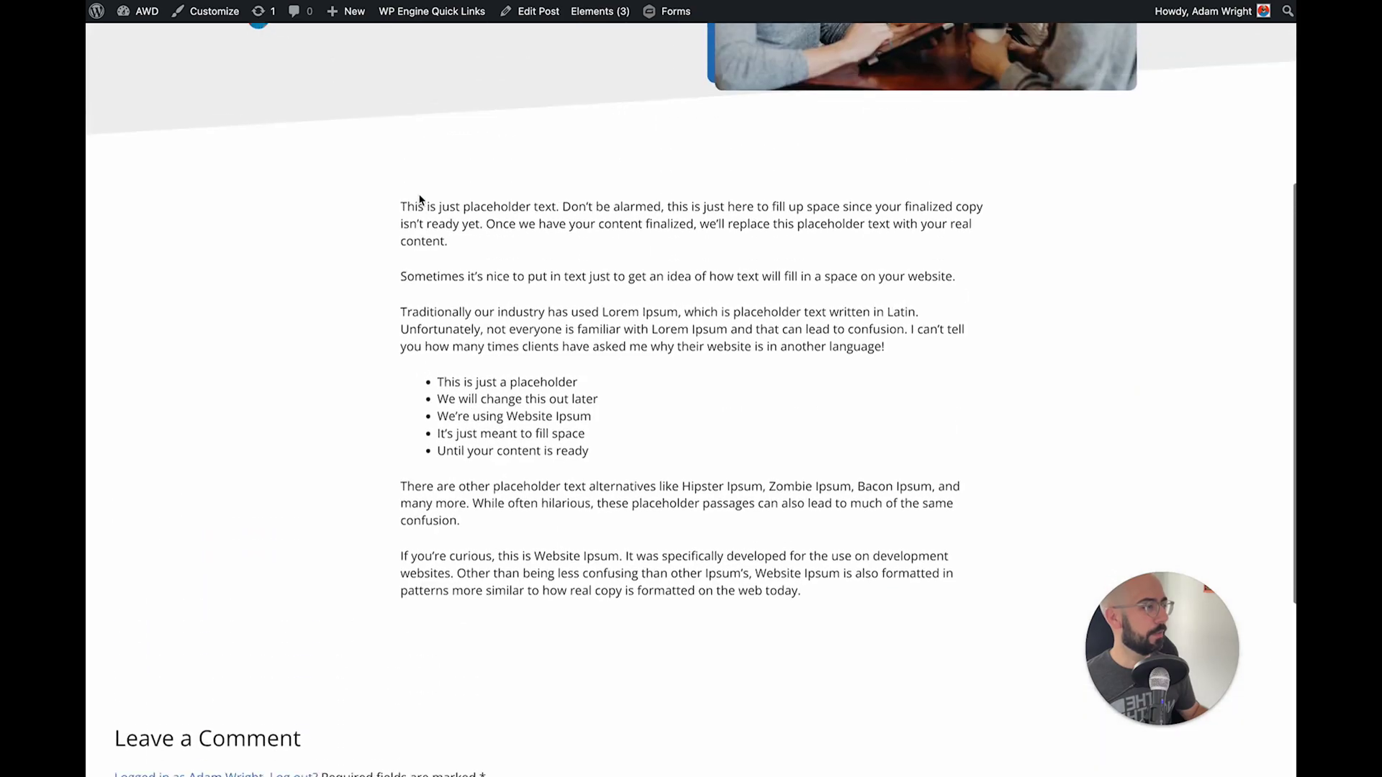
{"action": "scroll", "coordinate": [420, 199], "scroll_direction": "up", "scroll_amount": 3}
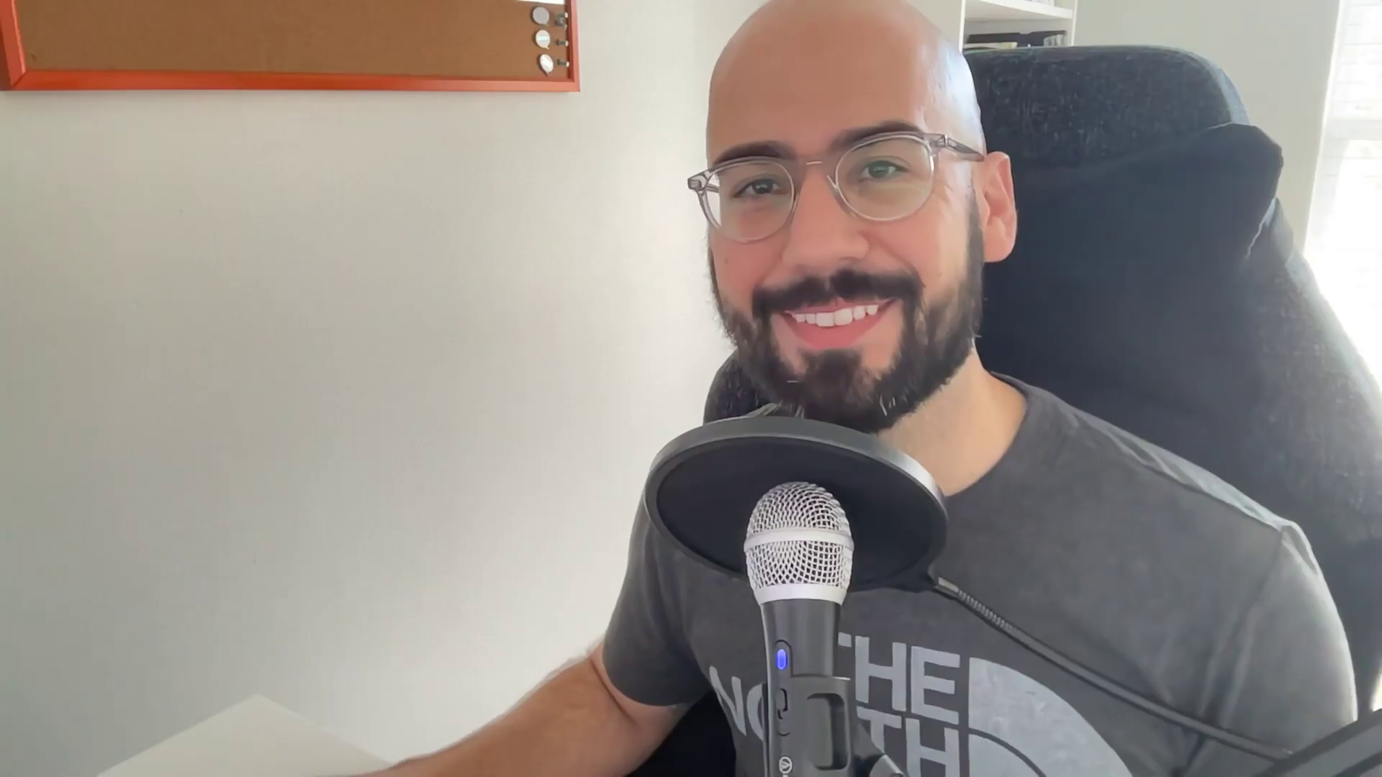